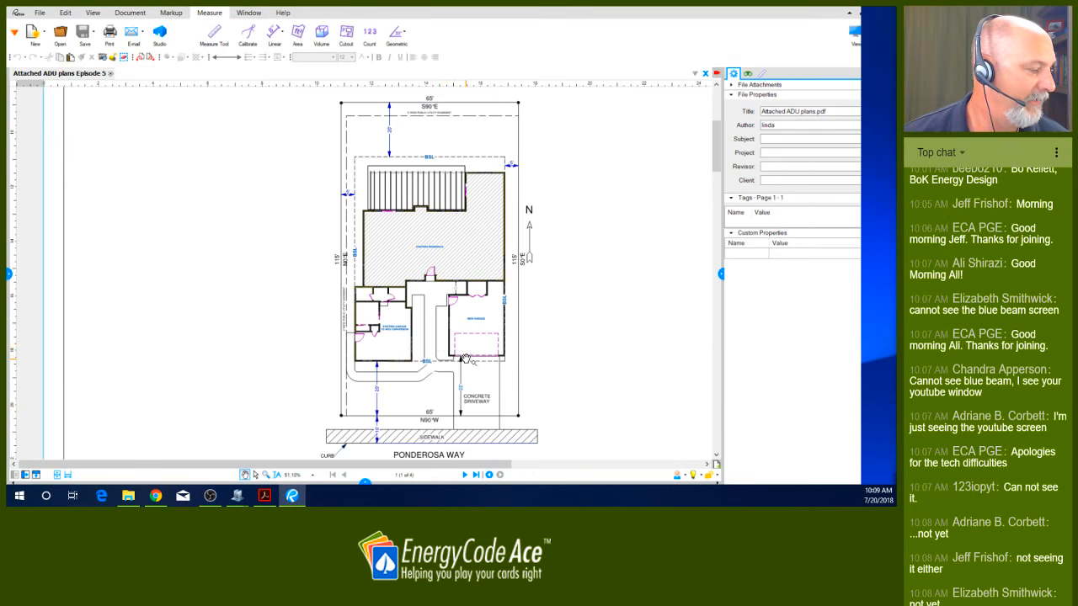
- Examine the site plan on page 1 around the existing garage to ADU conversion, new garage and driveway
scroll(359, 322, "up", 2)
scroll(359, 321, "down", 2)
scroll(359, 321, "up", 1)
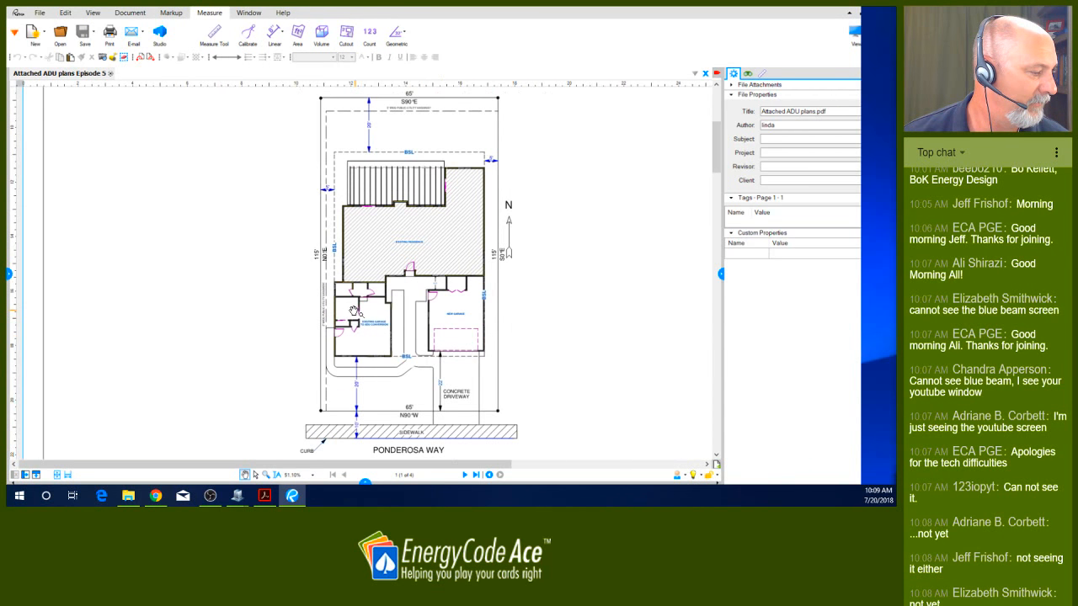
scroll(358, 324, "up", 2)
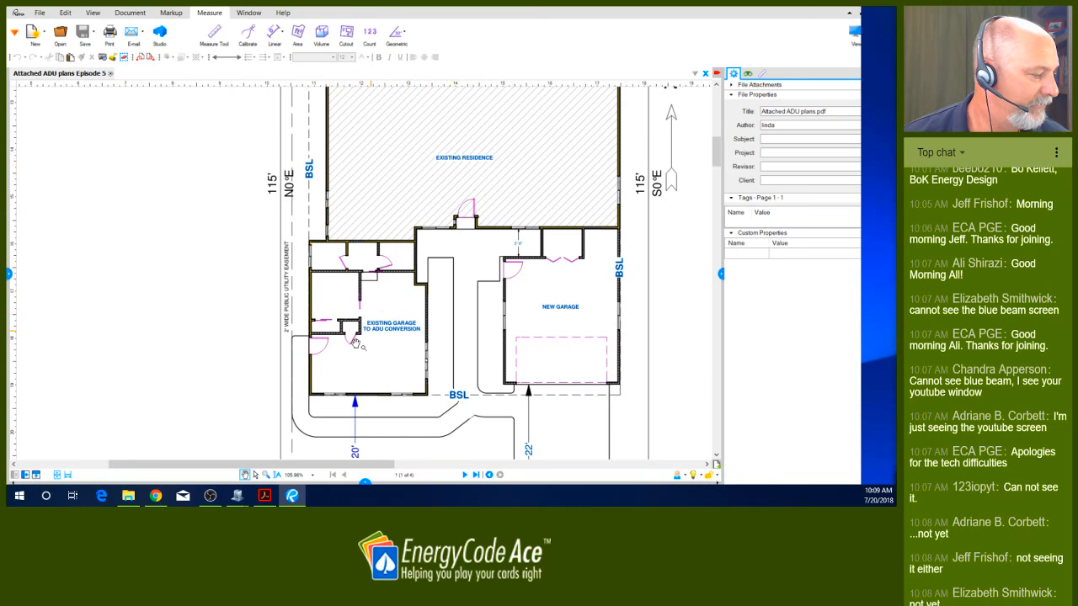
scroll(354, 342, "down", 1)
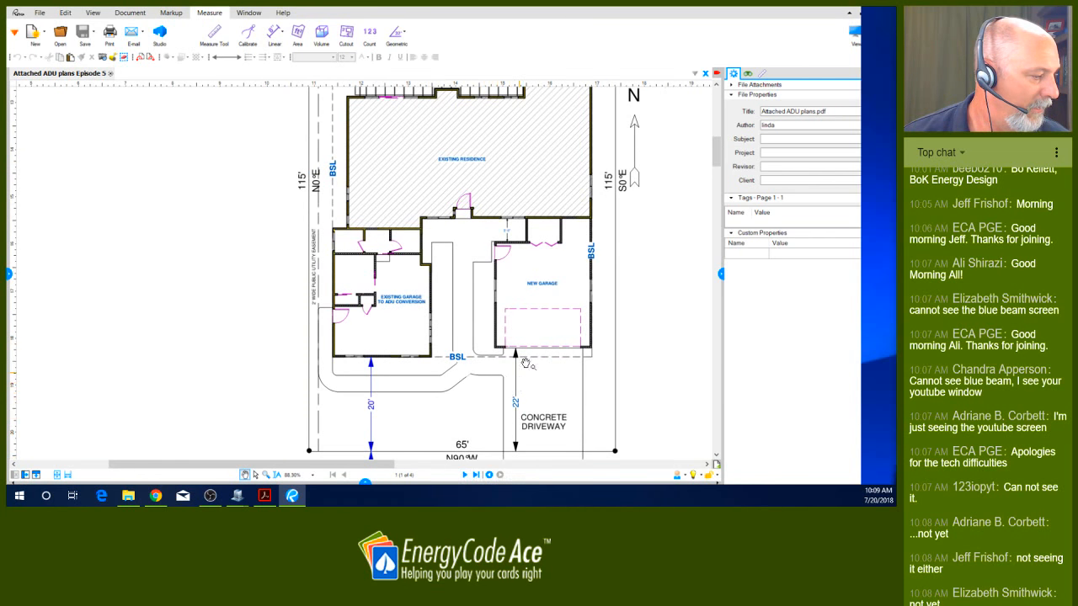
scroll(551, 311, "down", 1)
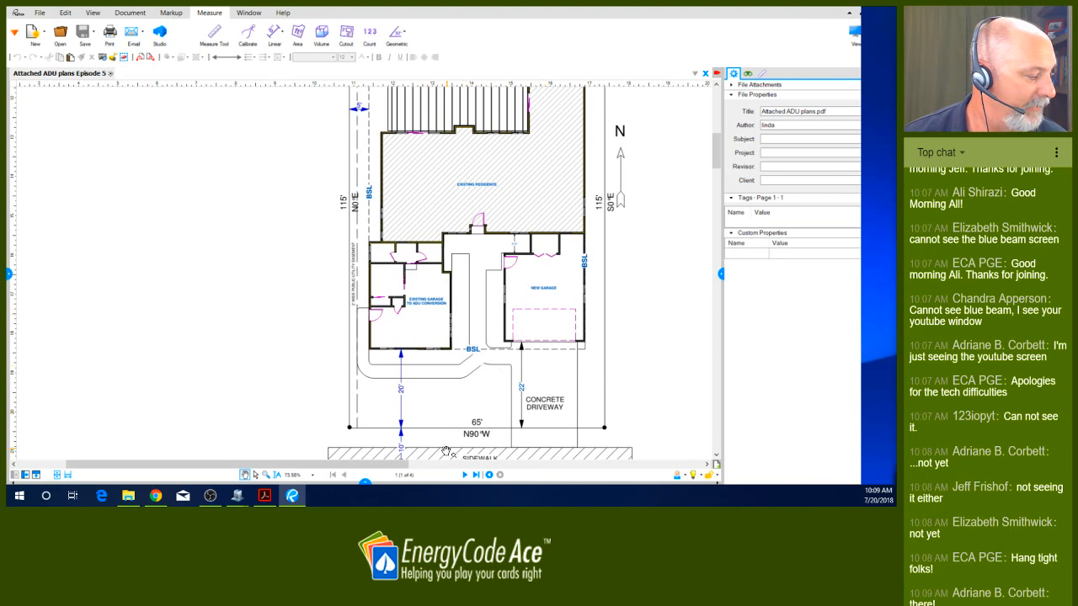
- Go to page 2 and view the quarter right front rendering of the house
left_click(464, 476)
scroll(353, 298, "down", 3)
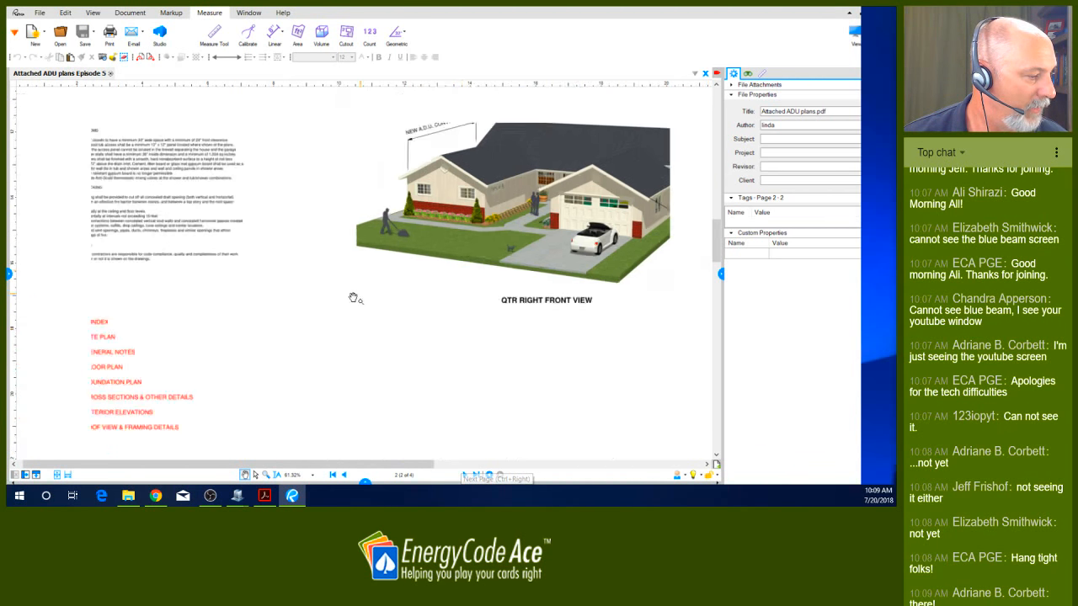
scroll(606, 197, "up", 2)
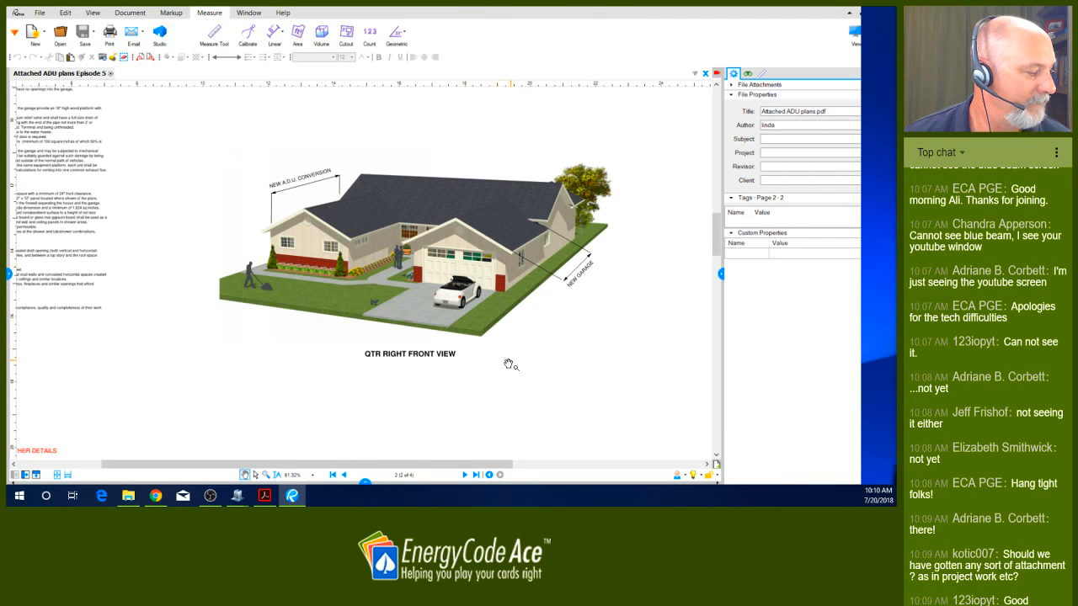
- Go to page 3 and examine the floor plan of the new ADU conversion and new garage
left_click(464, 476)
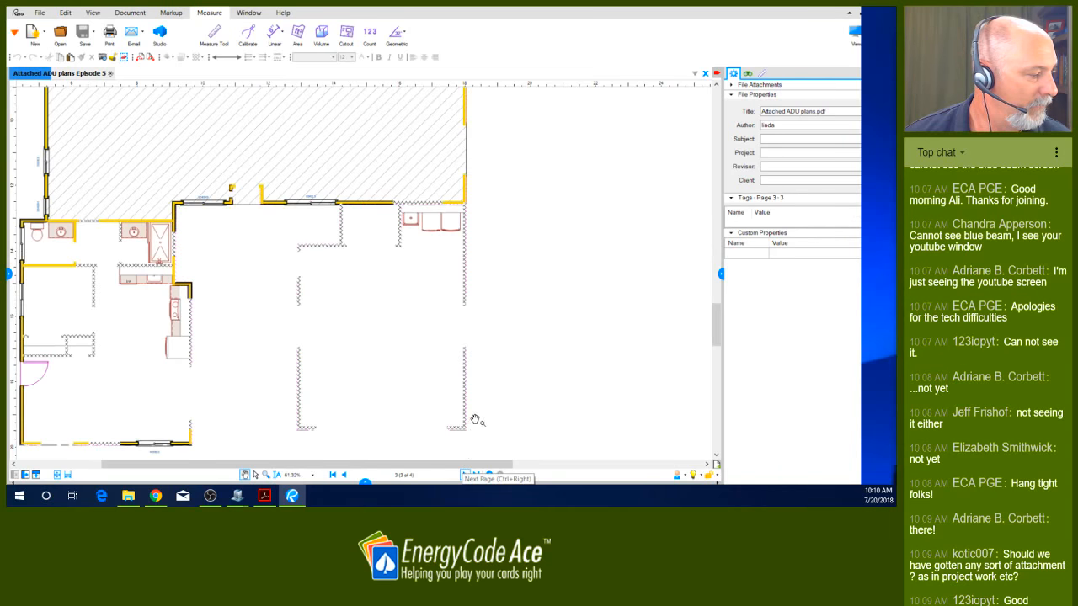
scroll(546, 281, "down", 1)
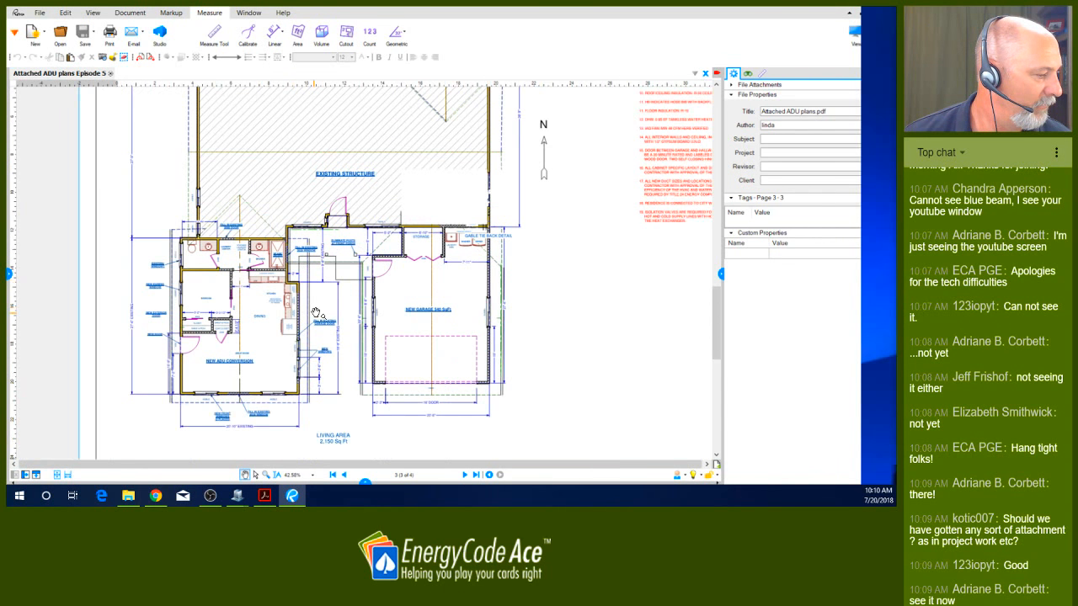
scroll(317, 313, "down", 1)
scroll(266, 201, "up", 1)
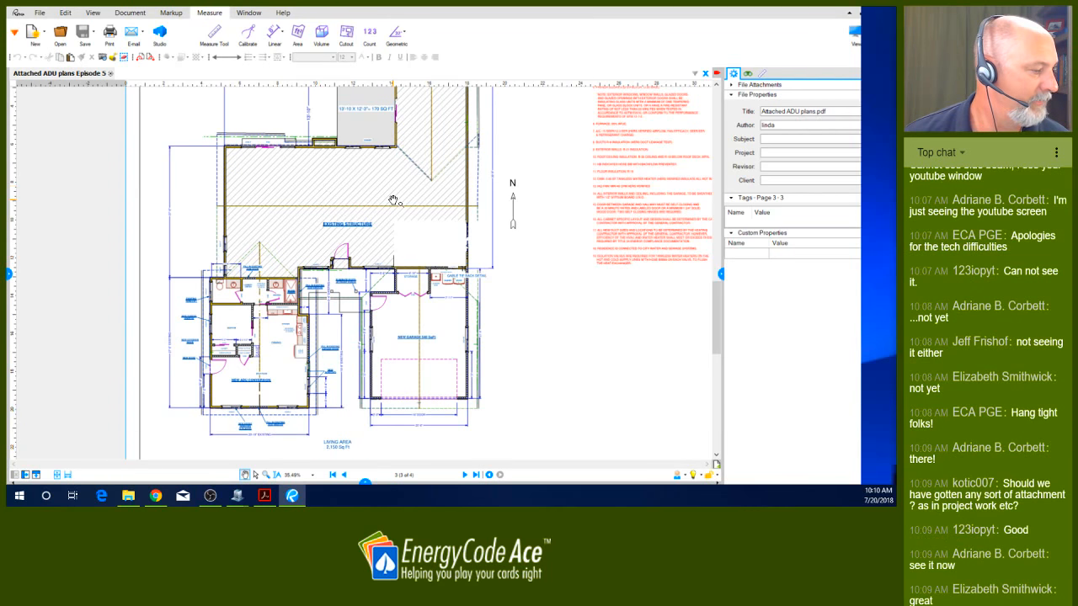
scroll(472, 151, "down", 1)
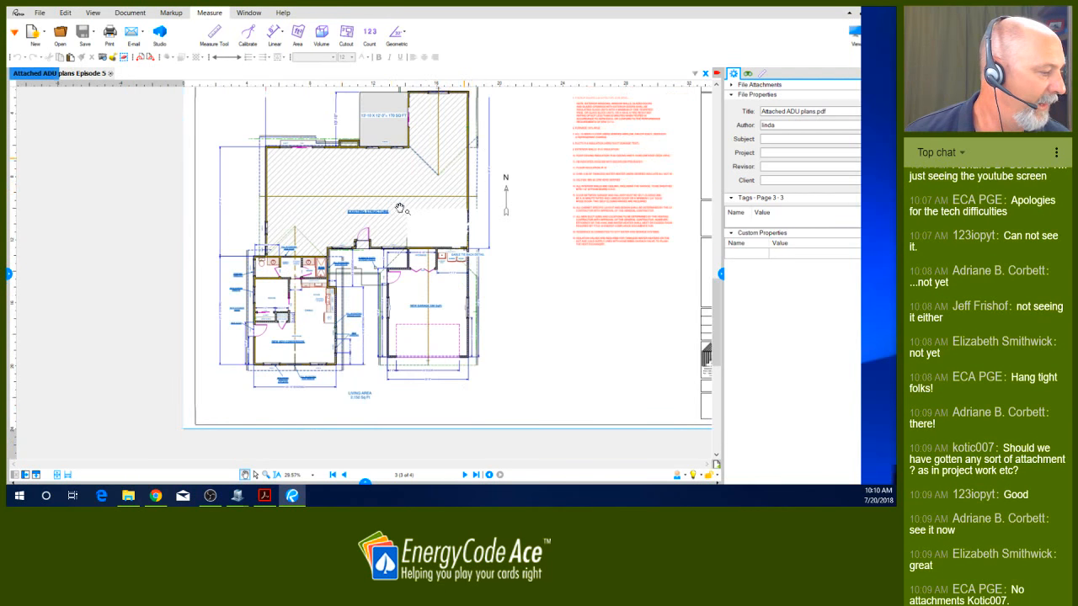
scroll(282, 300, "up", 5)
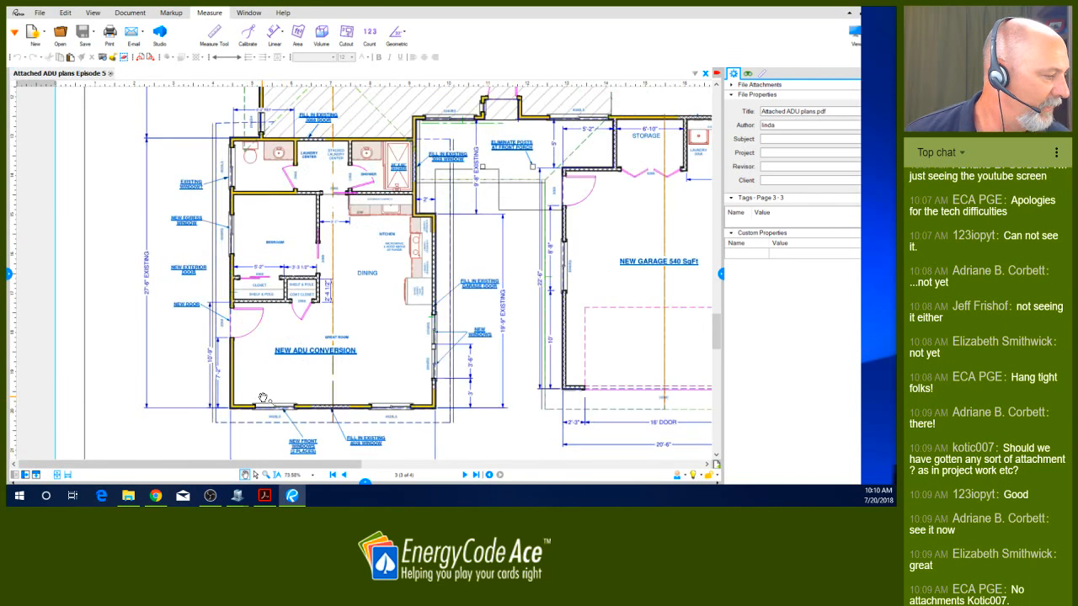
scroll(239, 189, "down", 1)
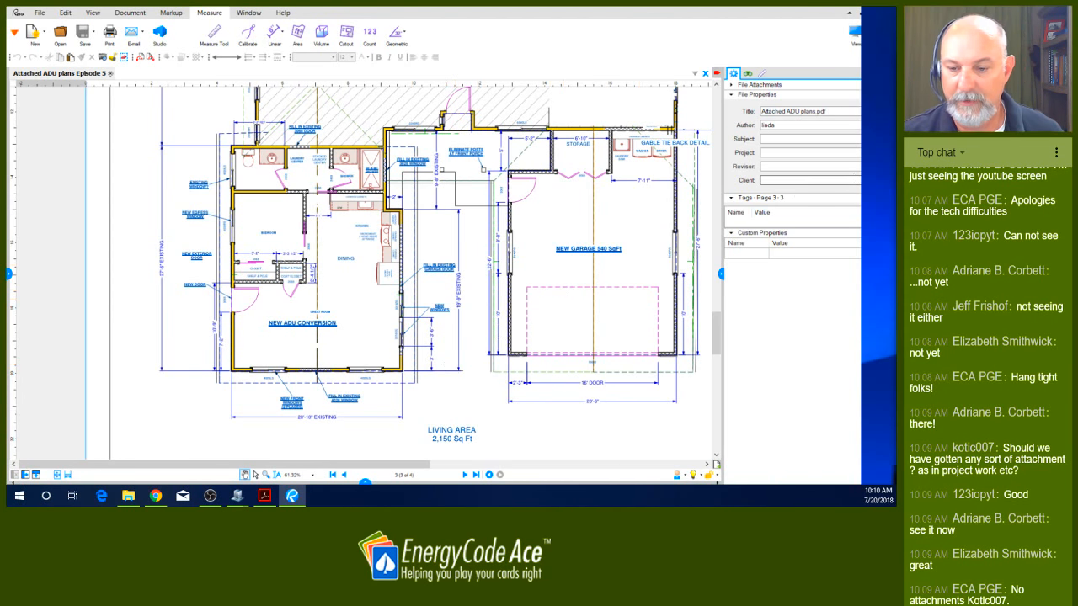
key("alt+Tab")
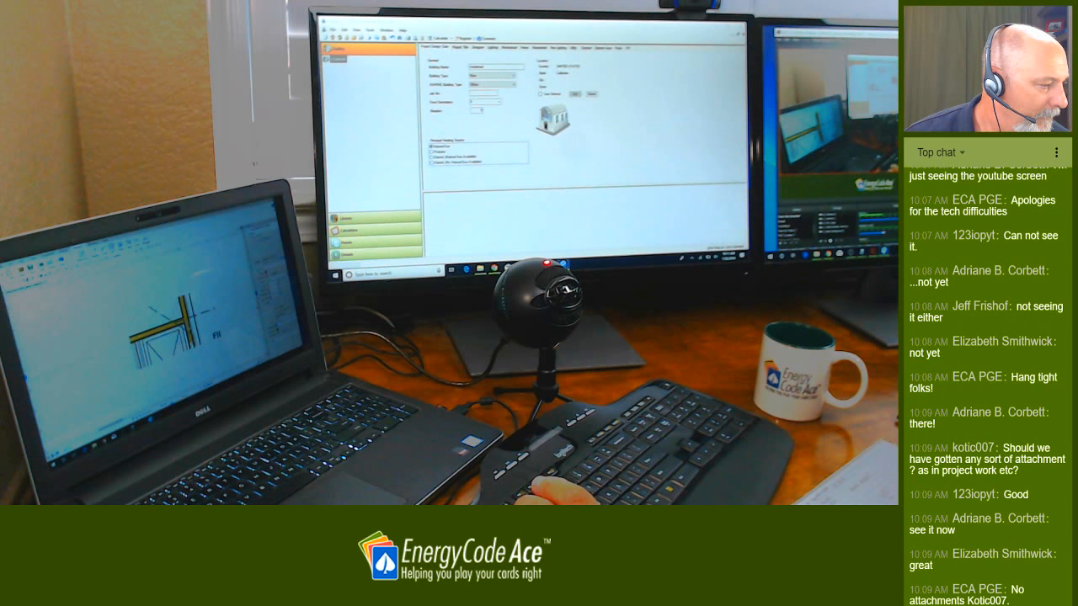
scroll(152, 328, "down", 3)
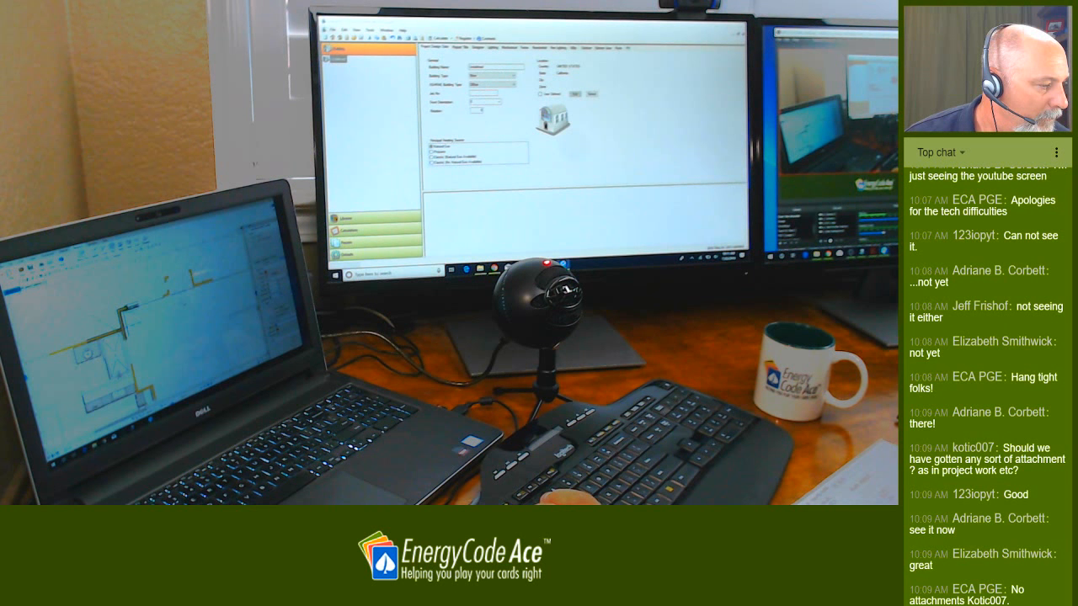
scroll(151, 329, "up", 3)
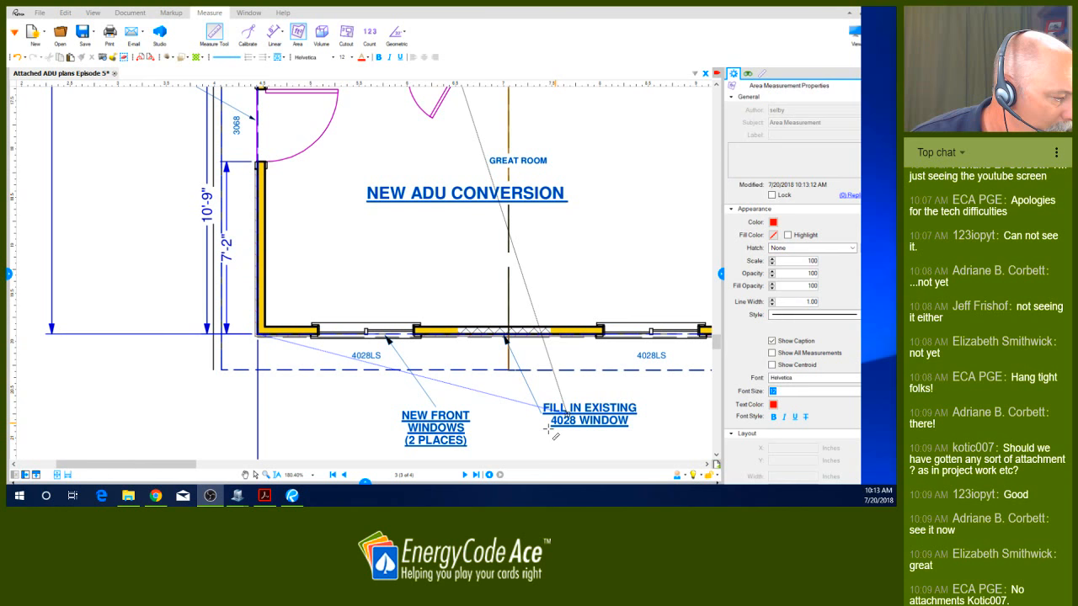
- Extend the area measurement along the ADU conversion's south wall and up its east wall to the jog beside the kitchen
left_click_drag(548, 429, 245, 294)
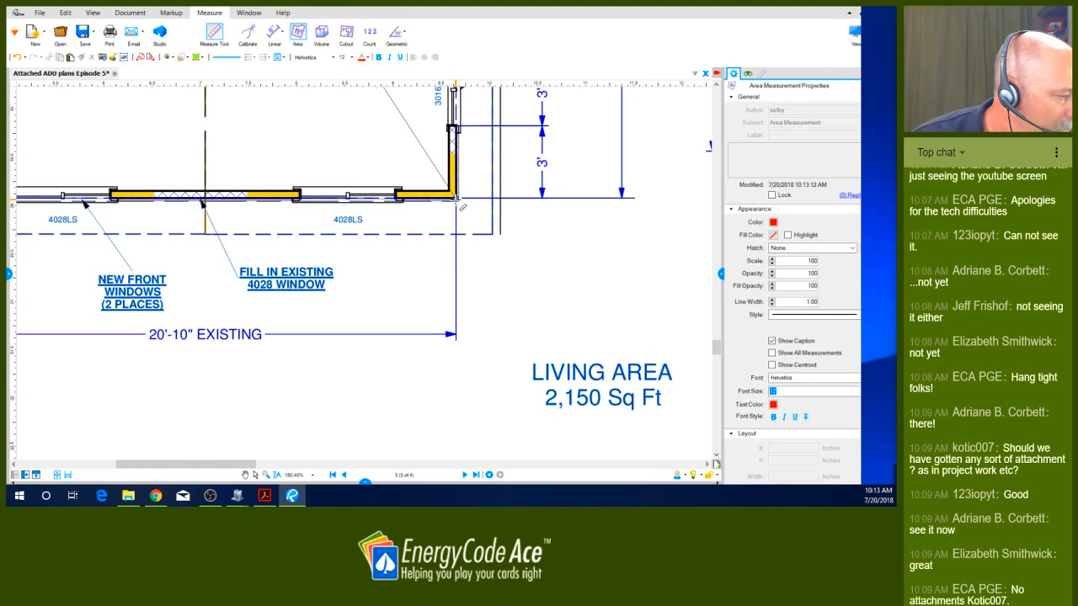
scroll(455, 199, "down", 5)
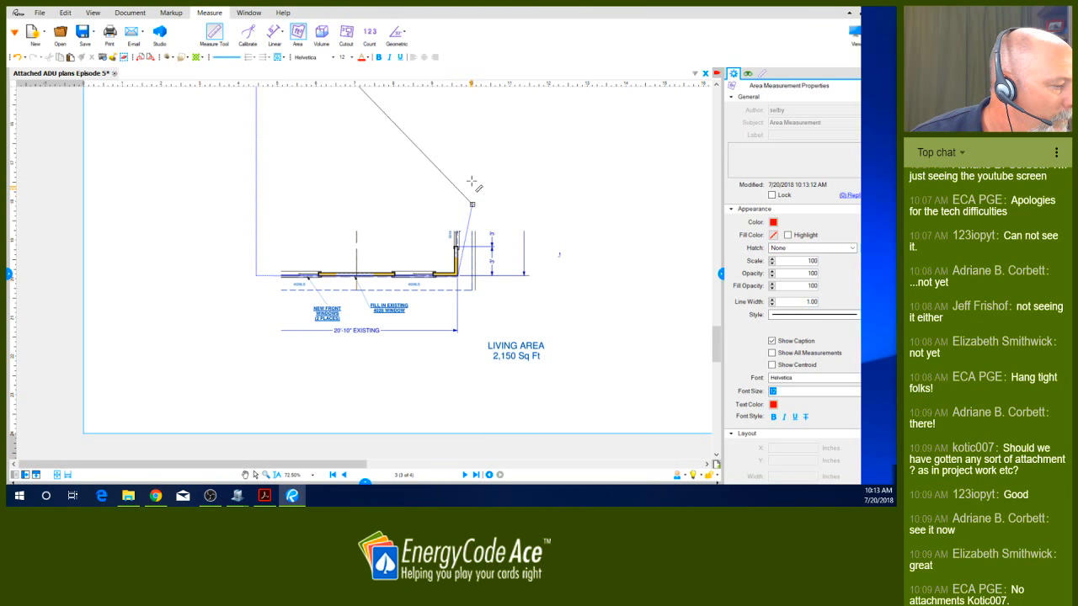
scroll(472, 183, "up", 7)
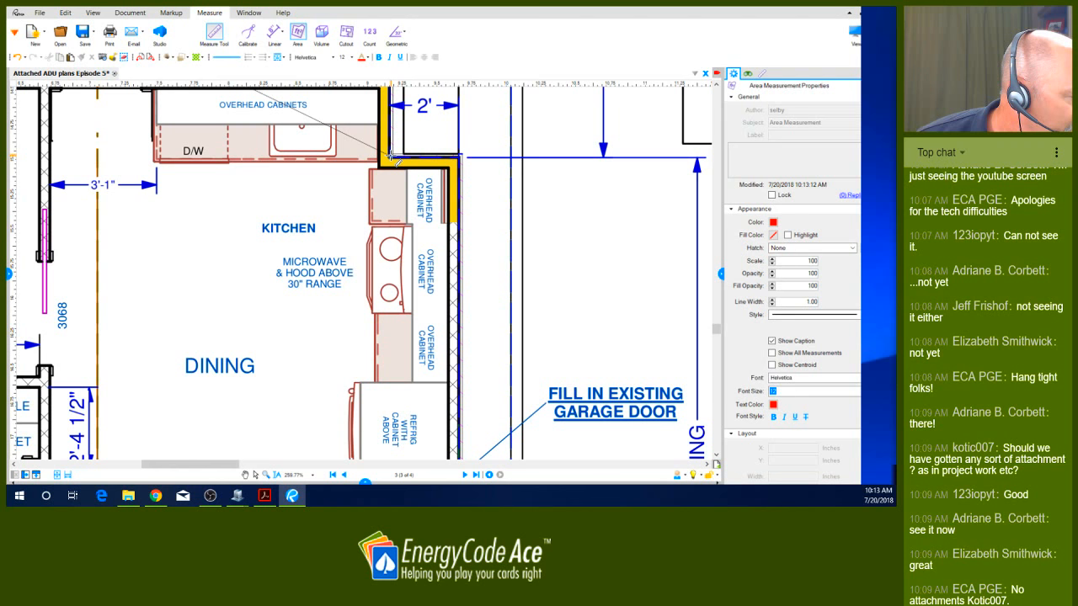
scroll(392, 158, "down", 3)
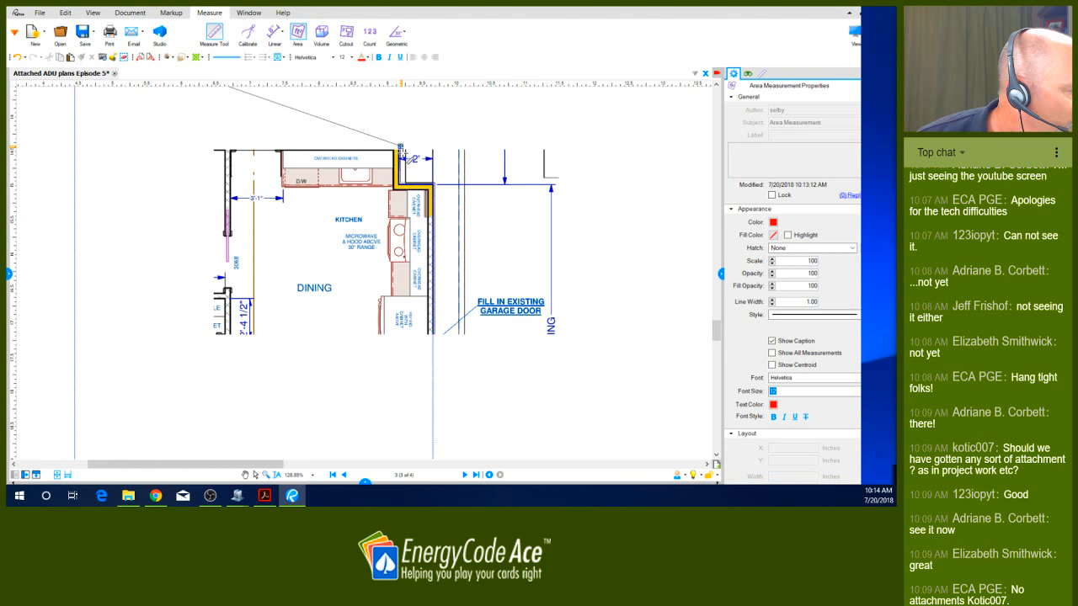
scroll(400, 151, "up", 3)
scroll(407, 185, "up", 1)
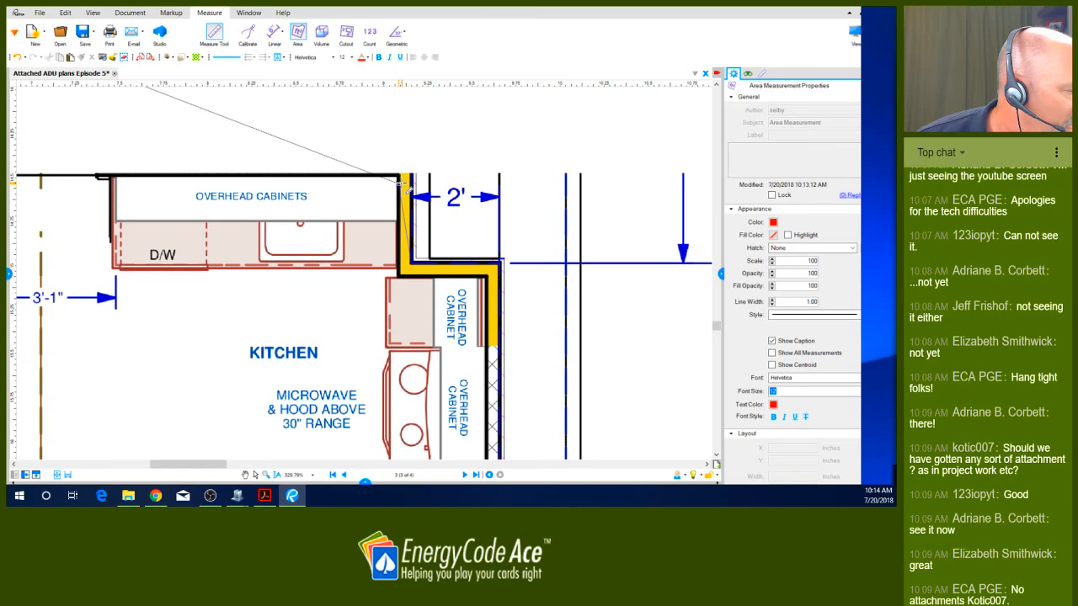
- Continue the area outline past the shower and along the ADU's north wall, closing it at the northwest corner
left_click_drag(400, 183, 434, 364)
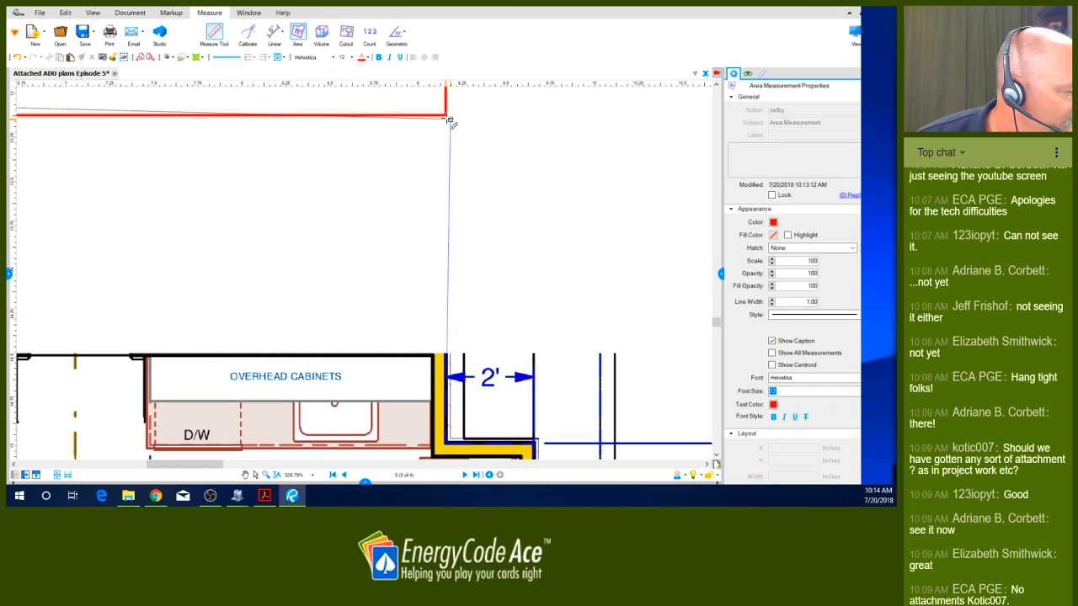
scroll(502, 146, "down", 1)
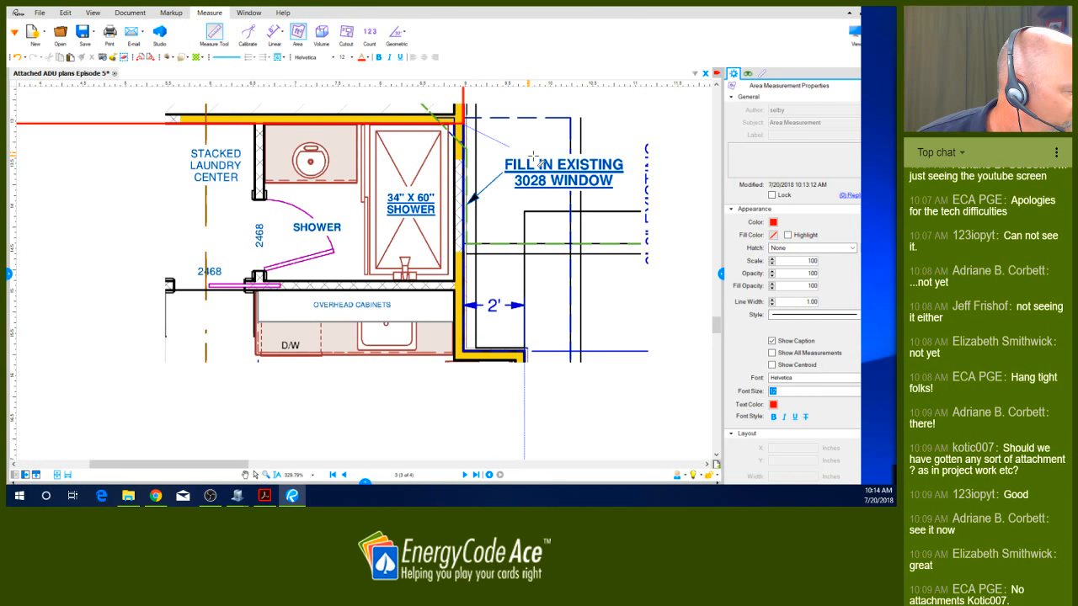
scroll(312, 150, "up", 3)
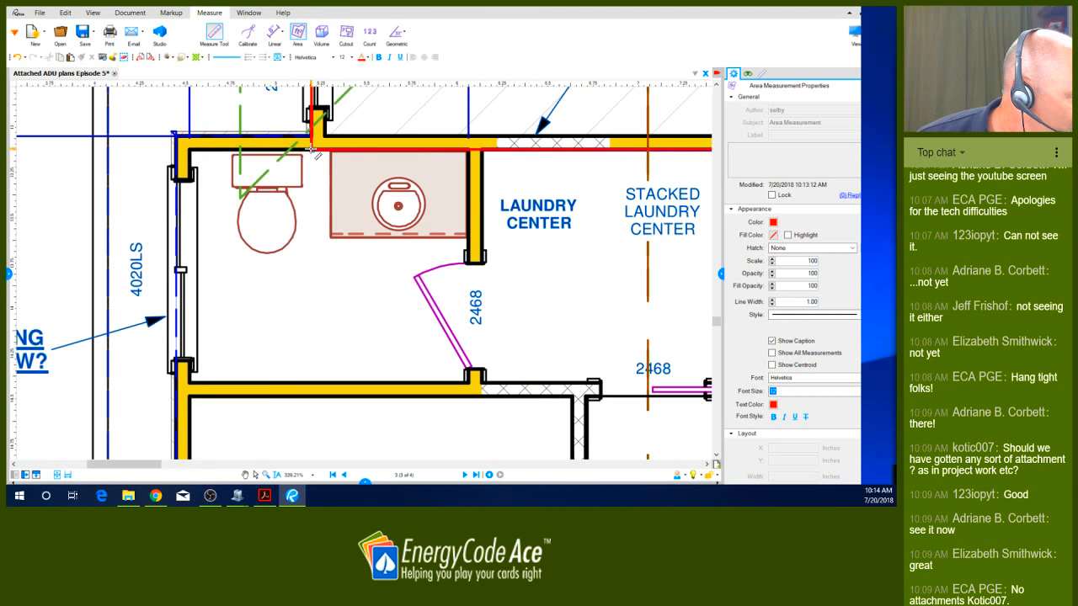
scroll(311, 150, "down", 3)
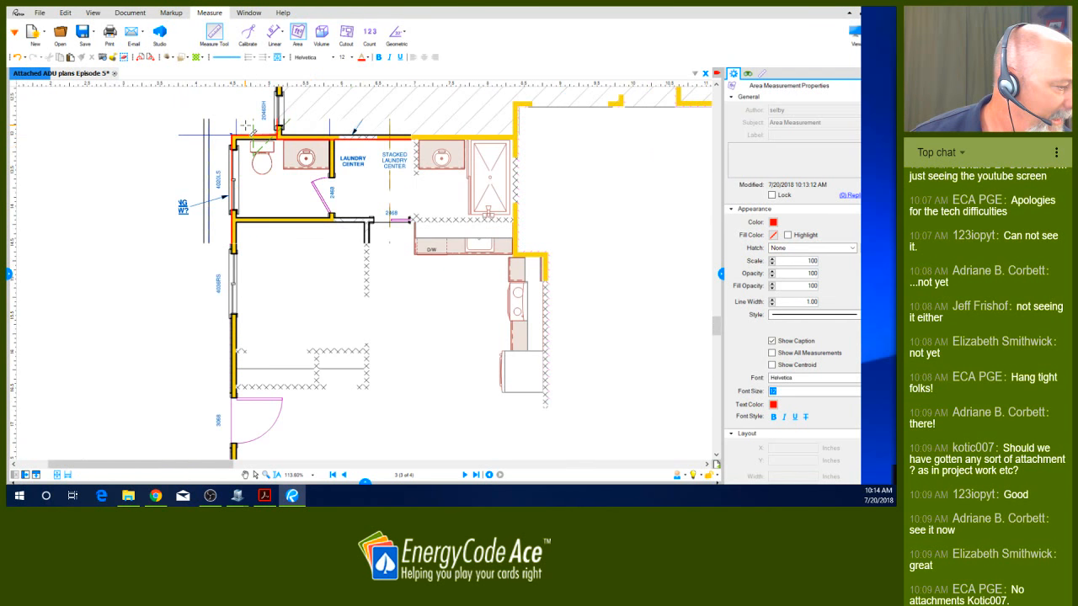
scroll(373, 251, "up", 2)
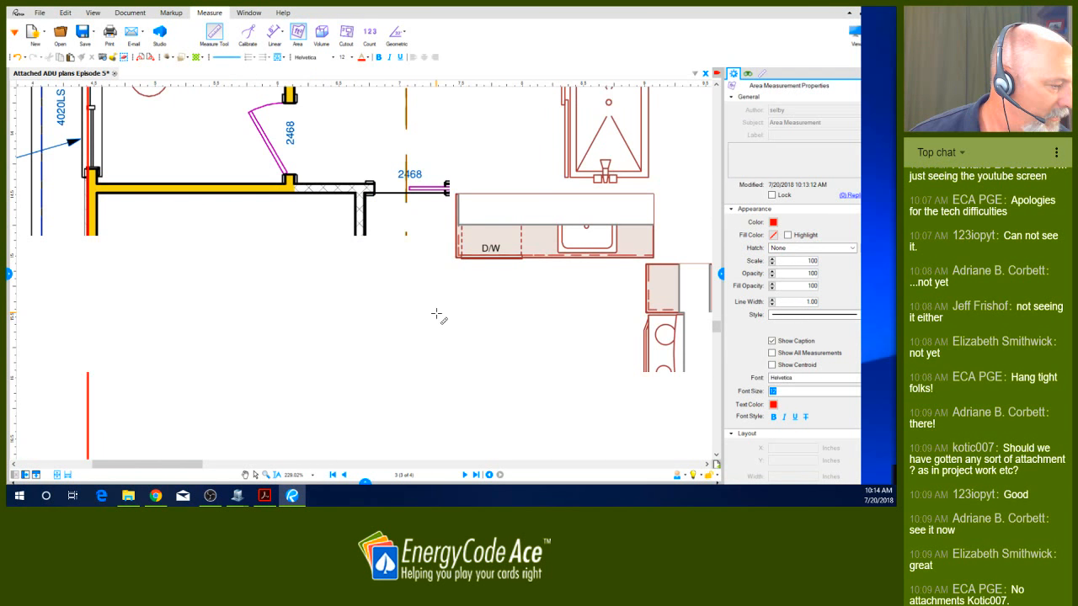
scroll(436, 315, "down", 1)
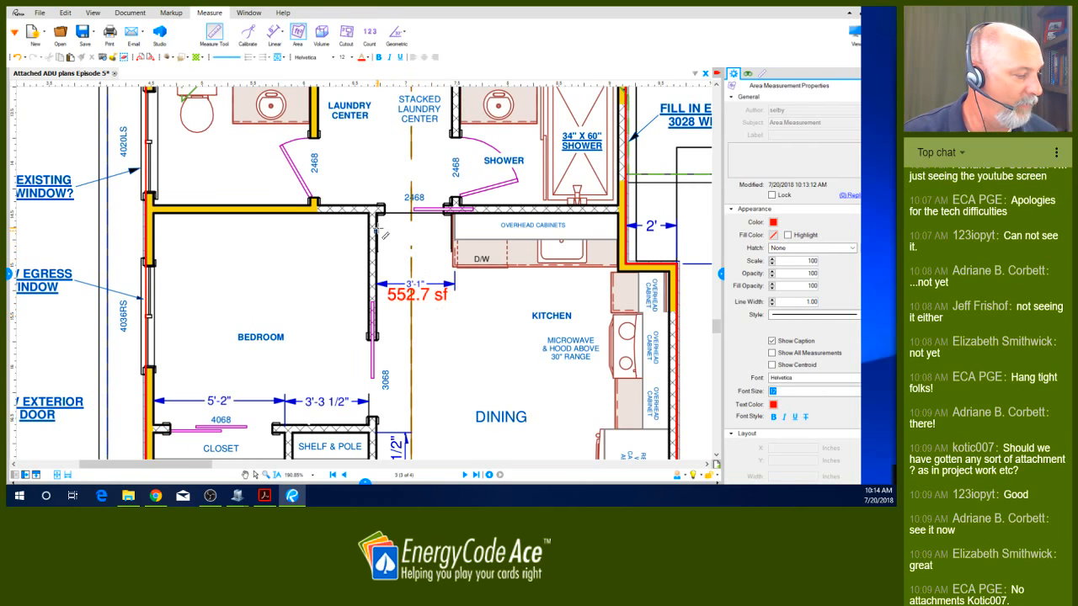
- Check the completed area outline around the ADU conversion, including its bedroom, kitchen and great room
scroll(379, 229, "down", 4)
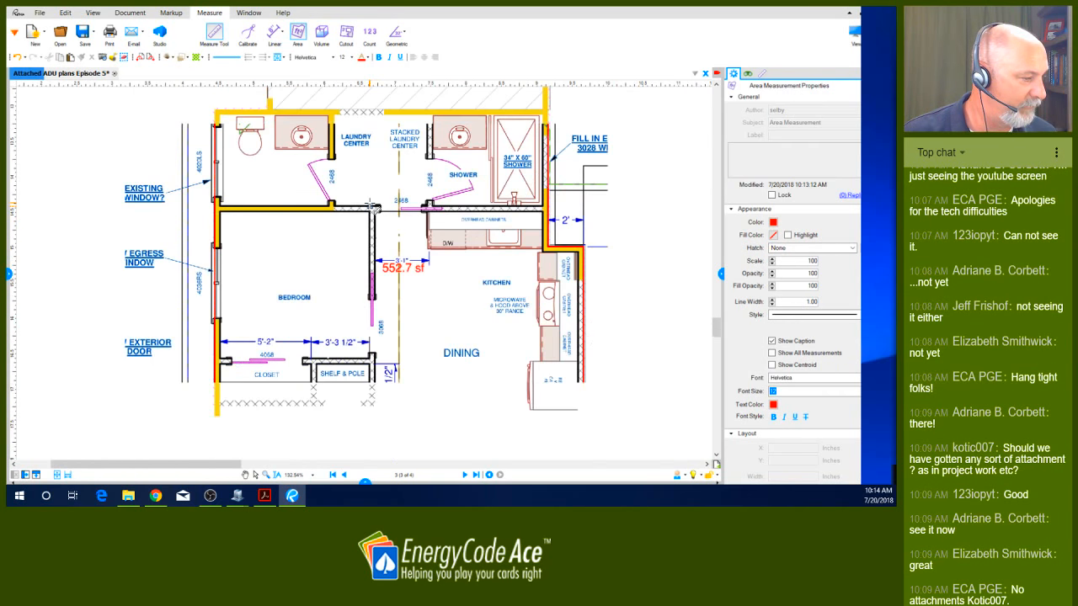
scroll(436, 378, "down", 3)
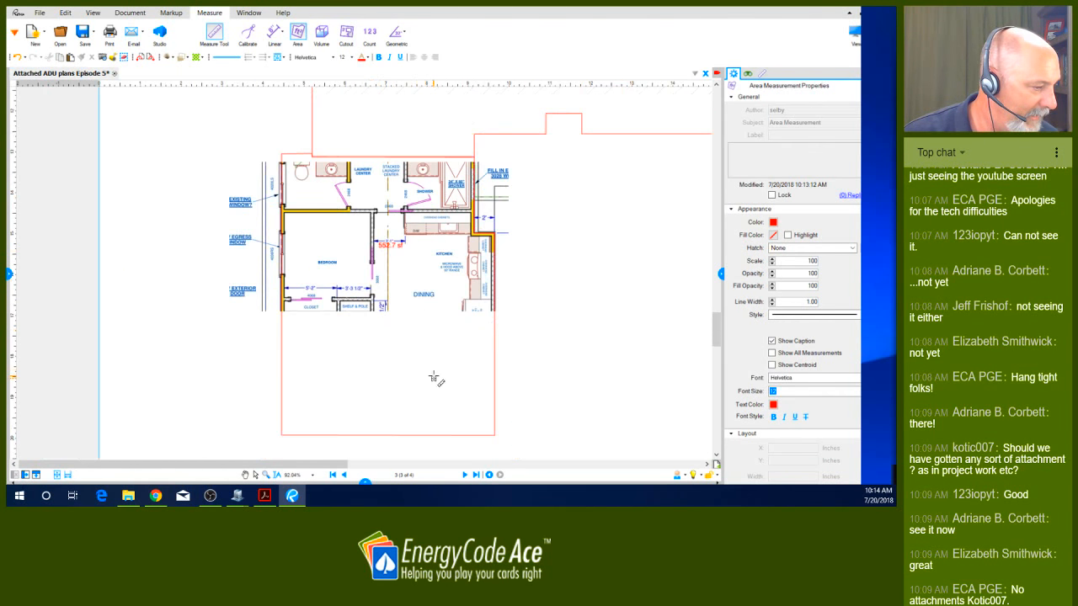
scroll(404, 406, "up", 2)
scroll(405, 407, "up", 4)
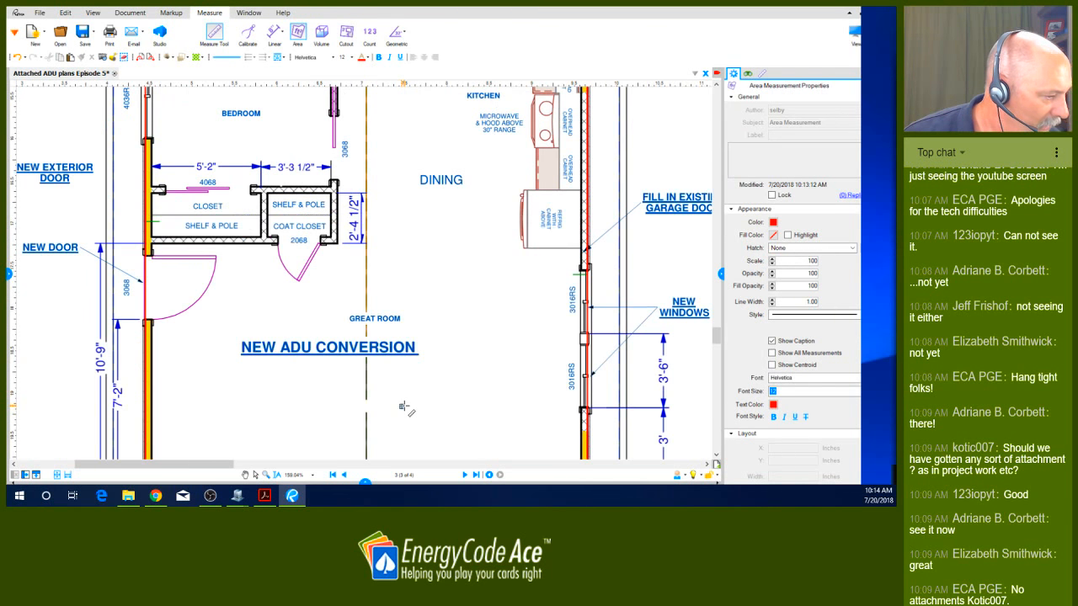
- Go to page 4 and view the south elevation at the wall corner beside the front entry
left_click(465, 475)
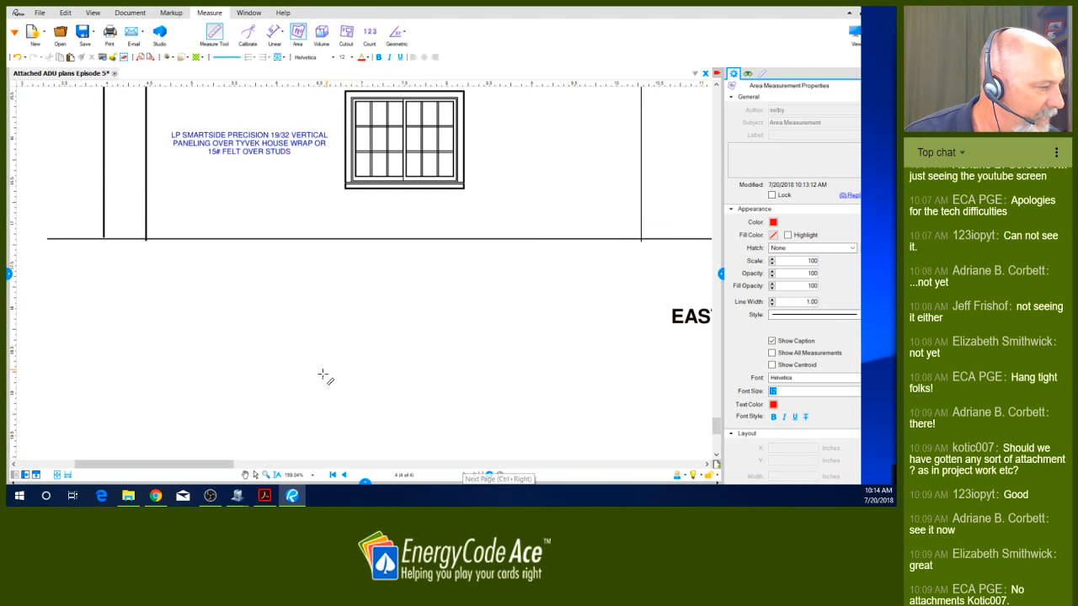
scroll(324, 376, "down", 4)
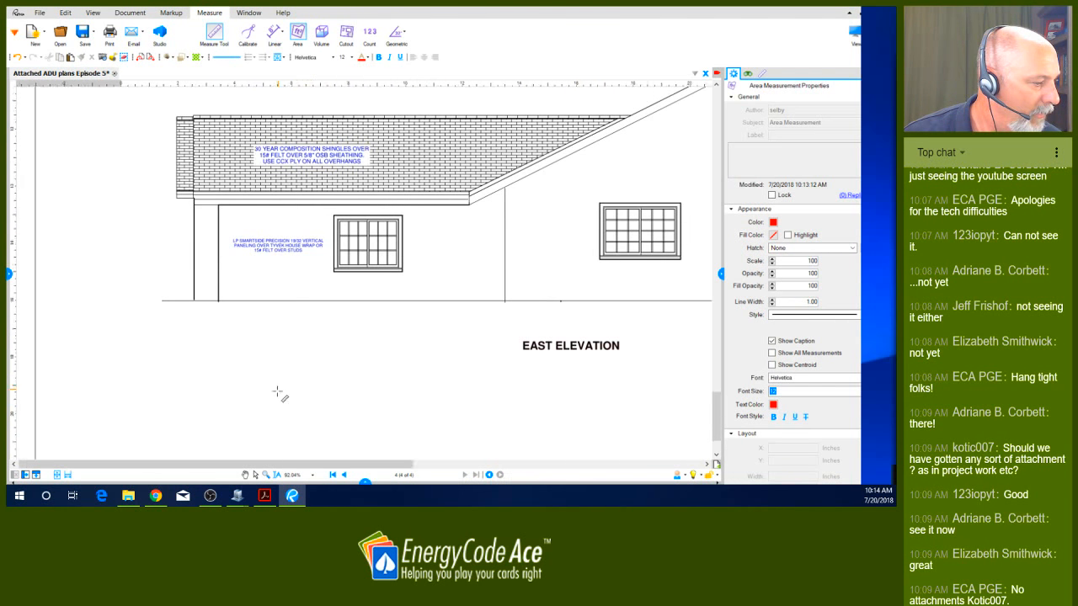
scroll(278, 393, "down", 5)
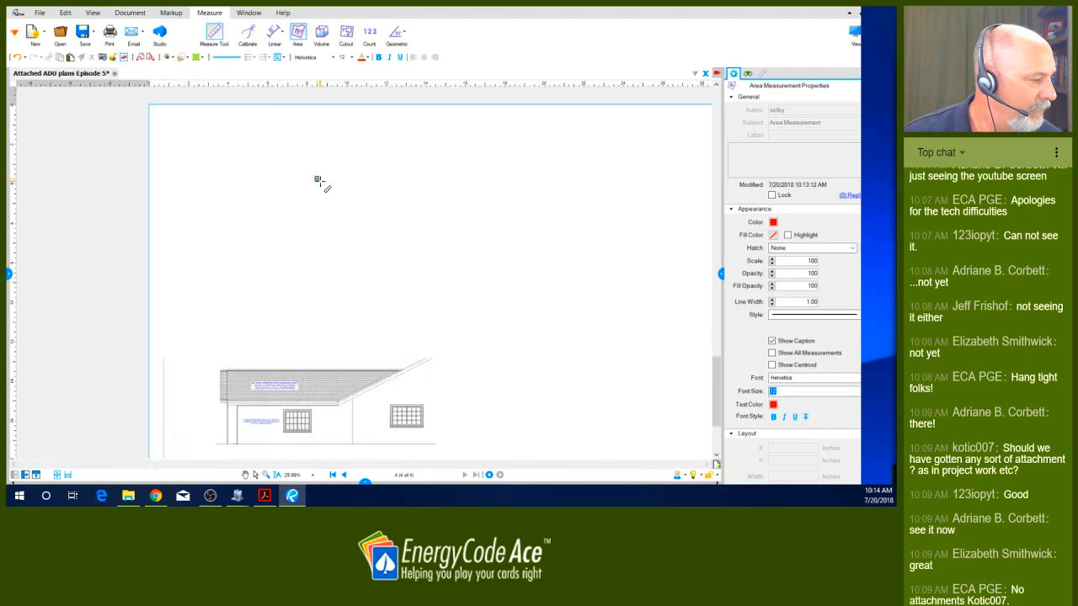
scroll(318, 180, "up", 4)
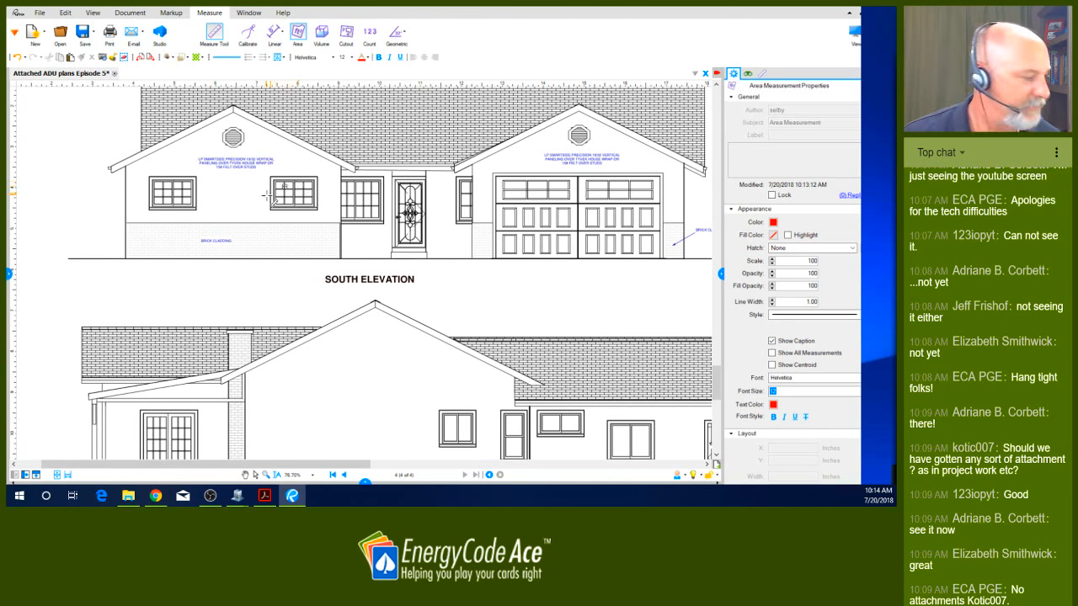
scroll(298, 184, "up", 3)
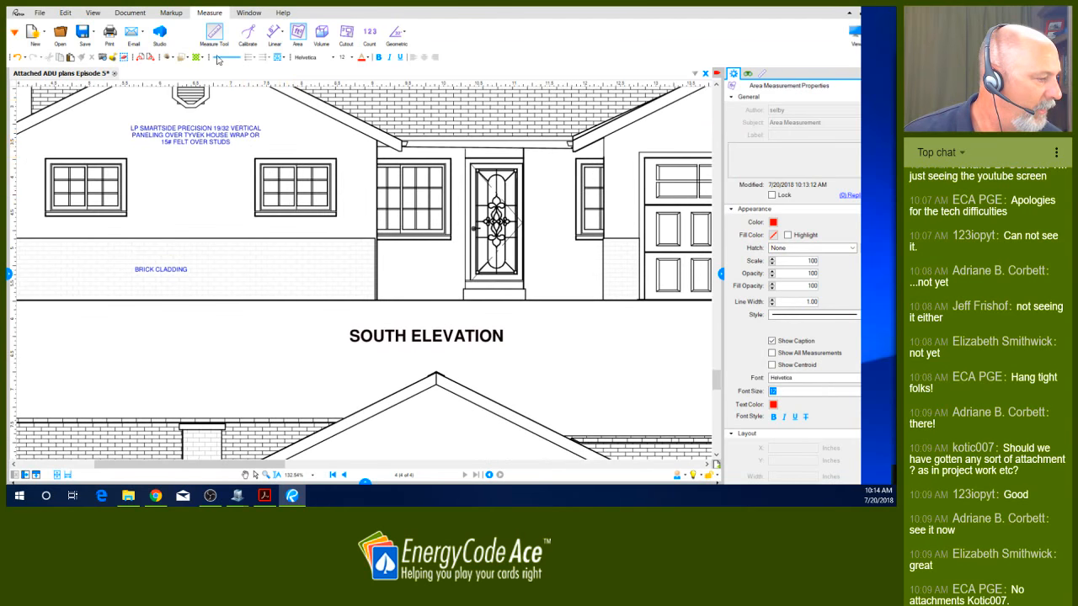
left_click(283, 35)
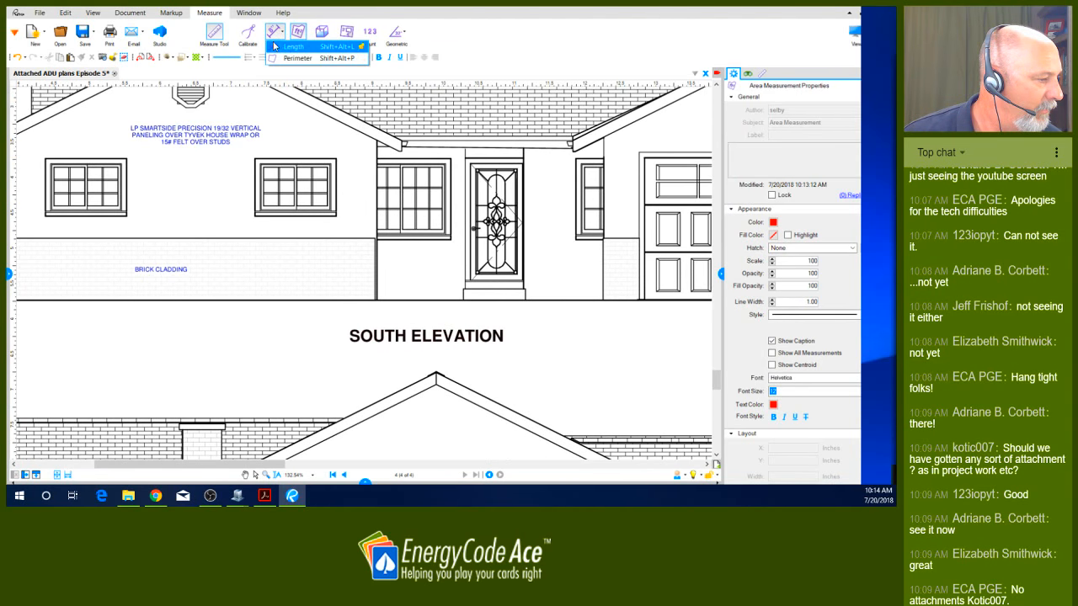
left_click(293, 46)
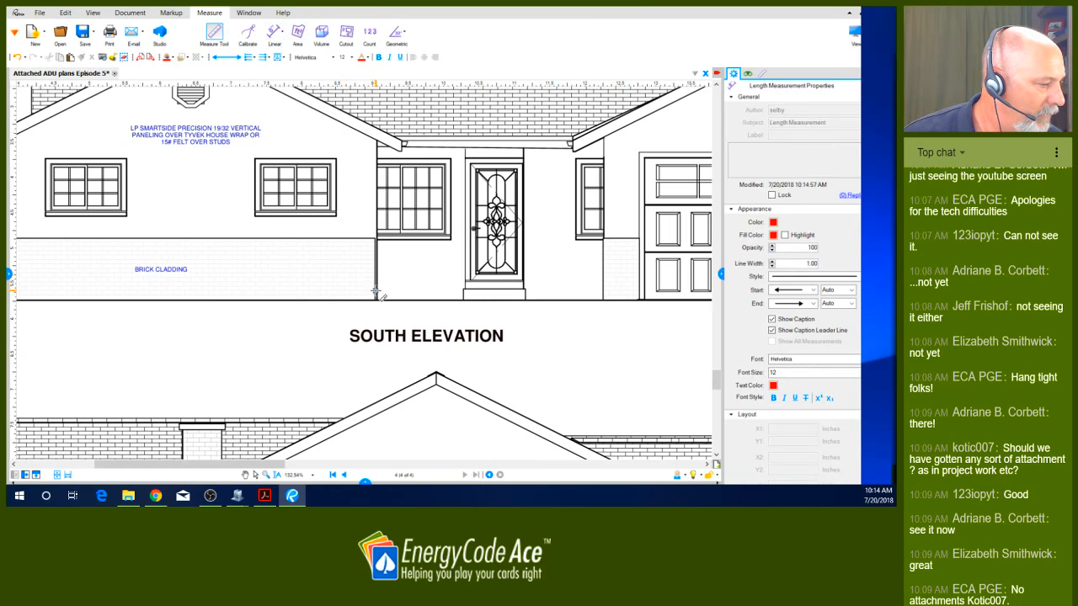
left_click_drag(376, 295, 376, 286)
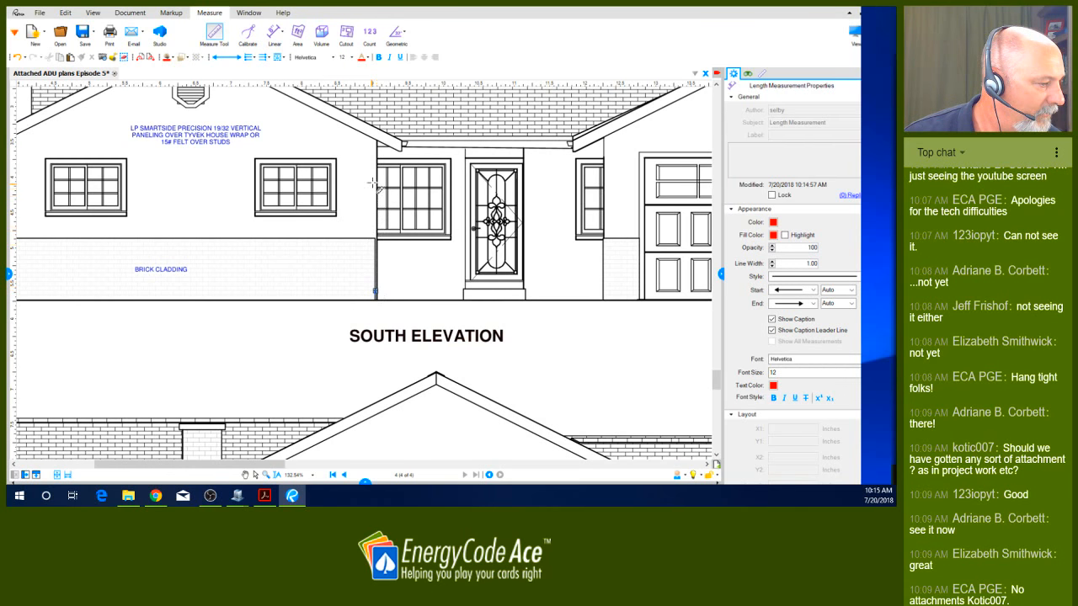
key("ctrl+z")
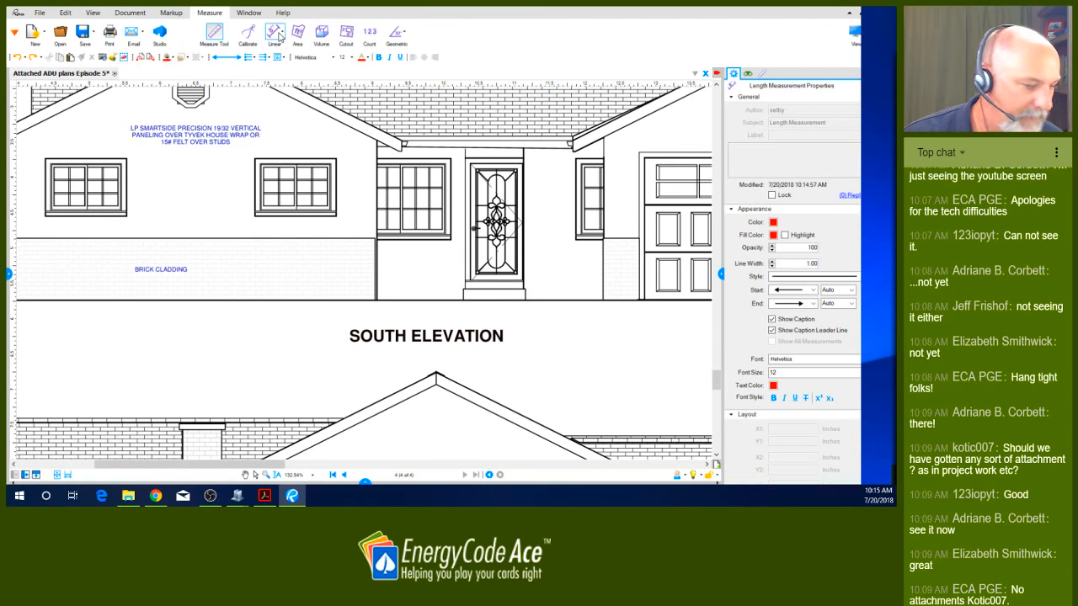
- Add a length measurement of the ADU's wall height on the south elevation, from the ground line up to the eave
left_click(279, 35)
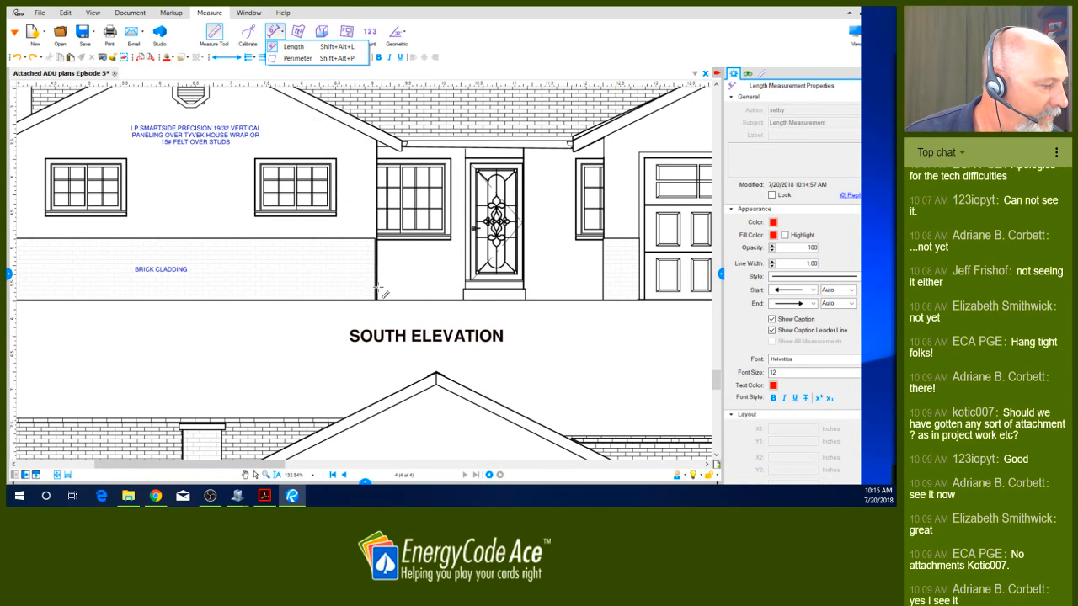
left_click(376, 298)
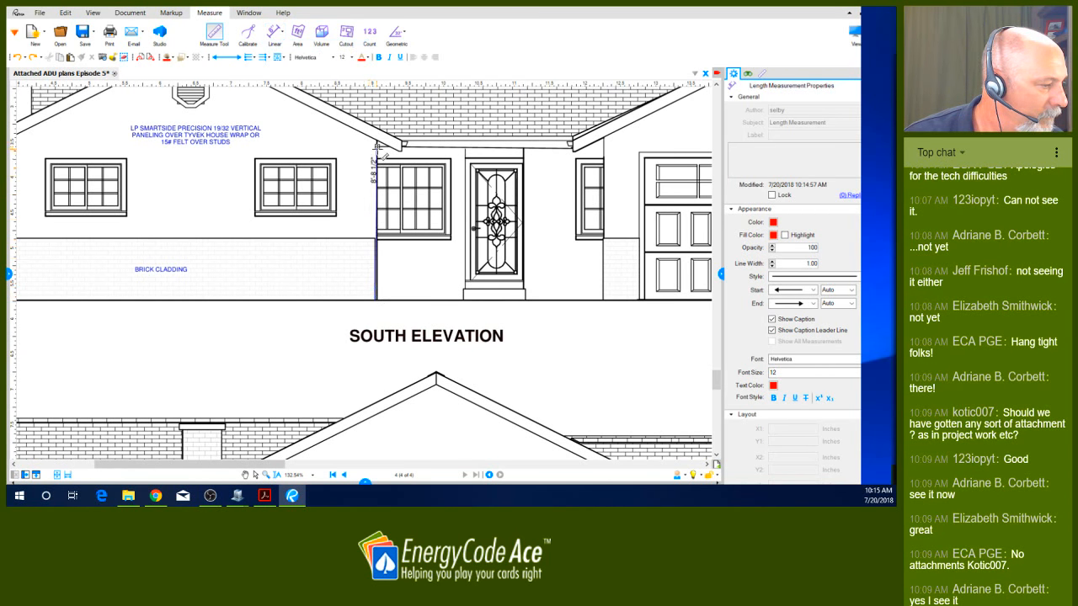
left_click(380, 145)
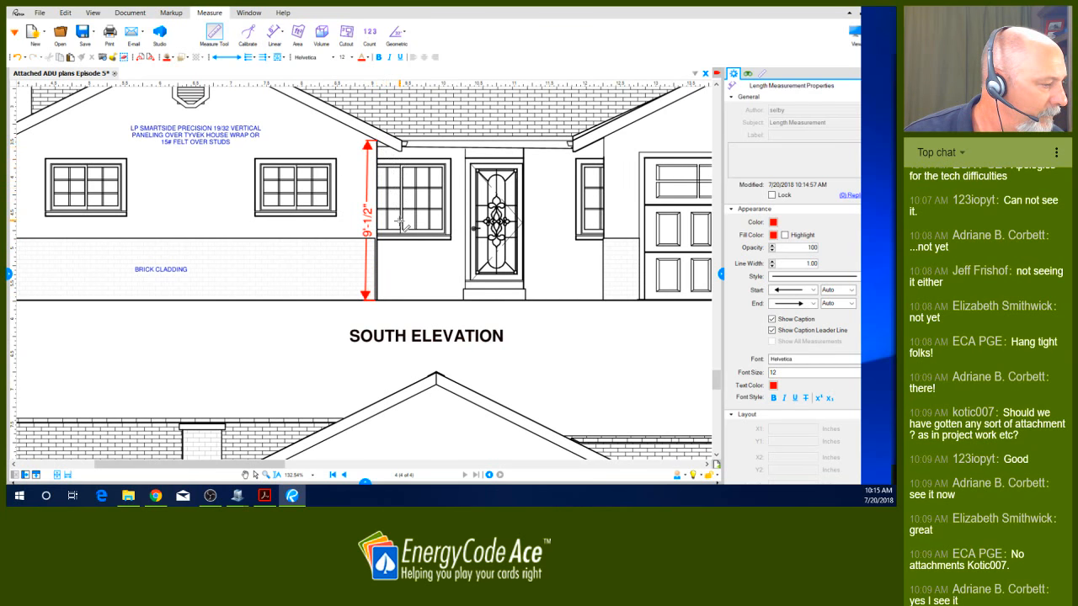
- Return to page 3, leave the length measurement tool and view the ADU conversion's south wall
left_click(343, 475)
scroll(323, 227, "down", 2)
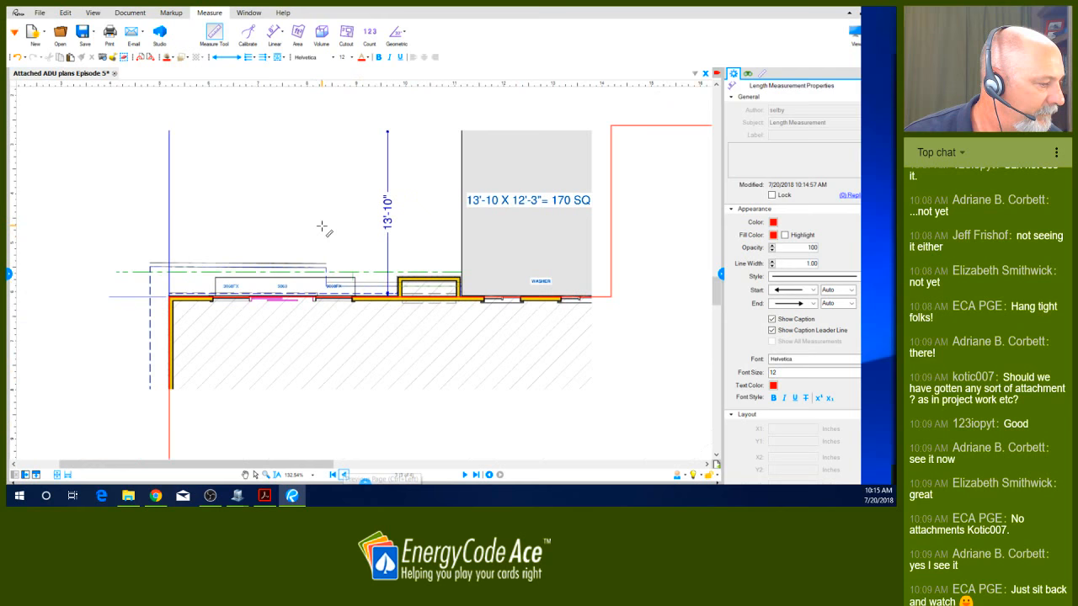
scroll(419, 264, "down", 5)
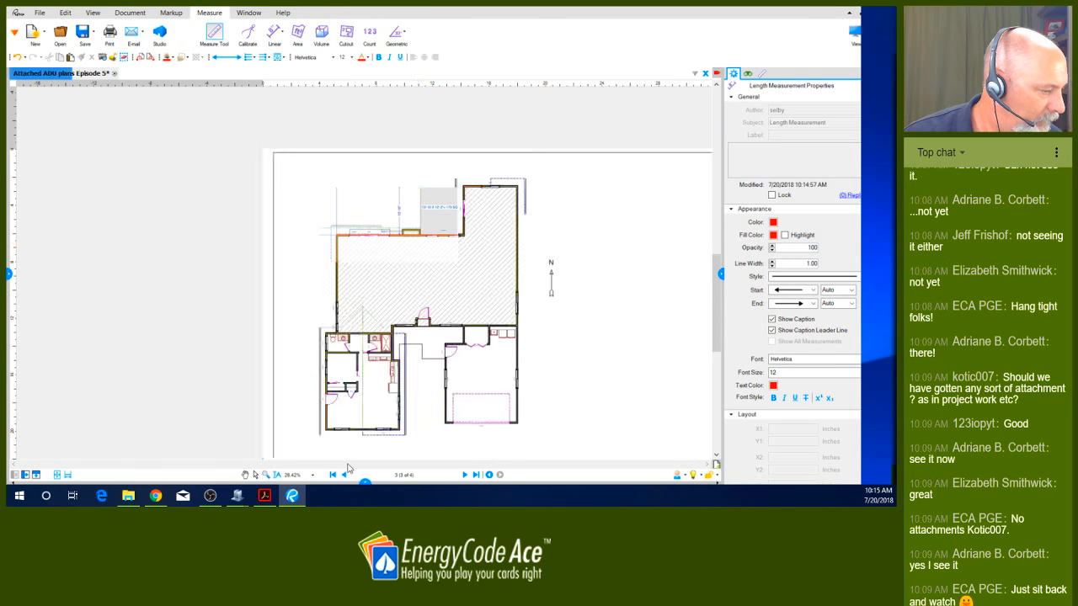
scroll(341, 446, "up", 1)
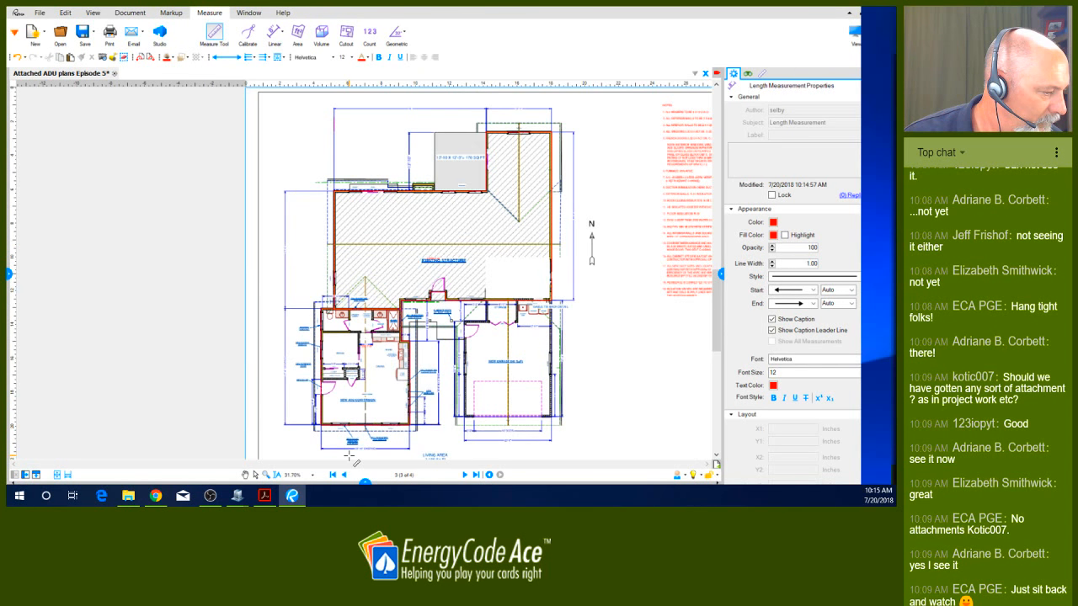
scroll(350, 455, "up", 6)
scroll(428, 424, "up", 1)
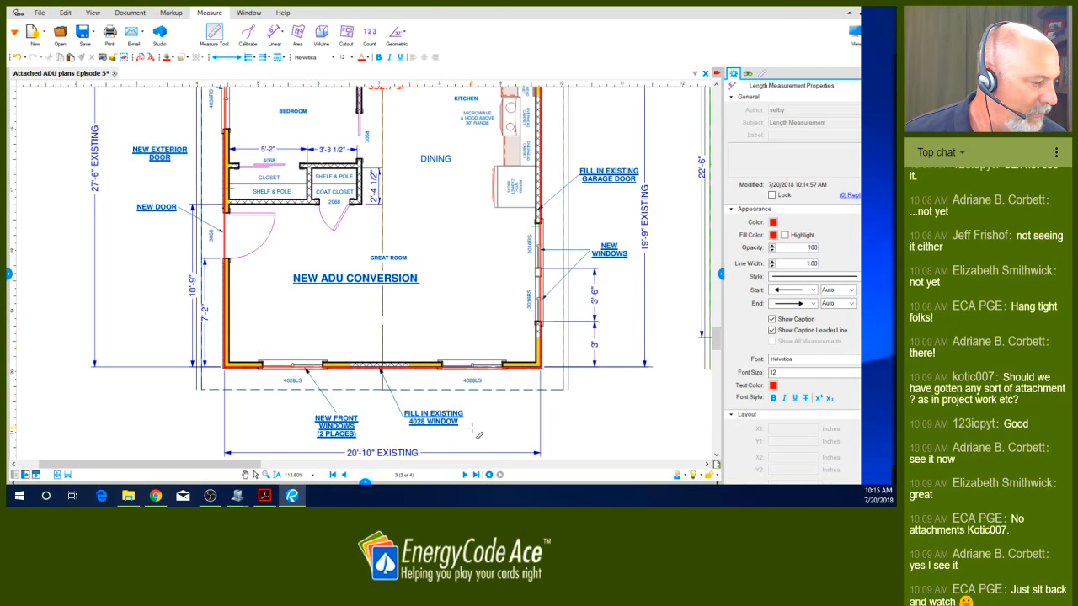
key("Escape")
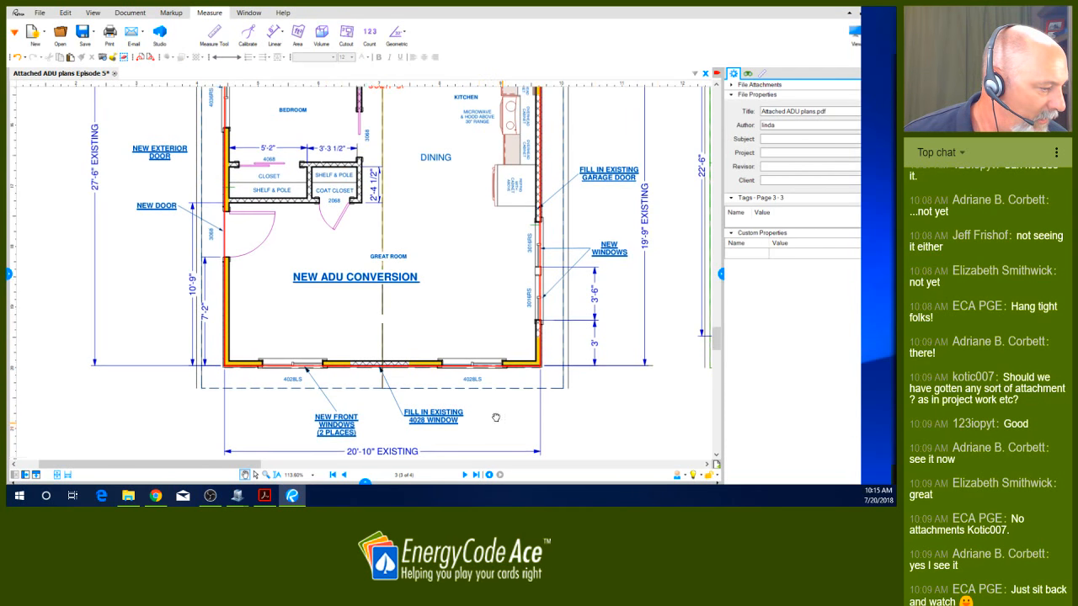
left_click_drag(509, 435, 454, 335)
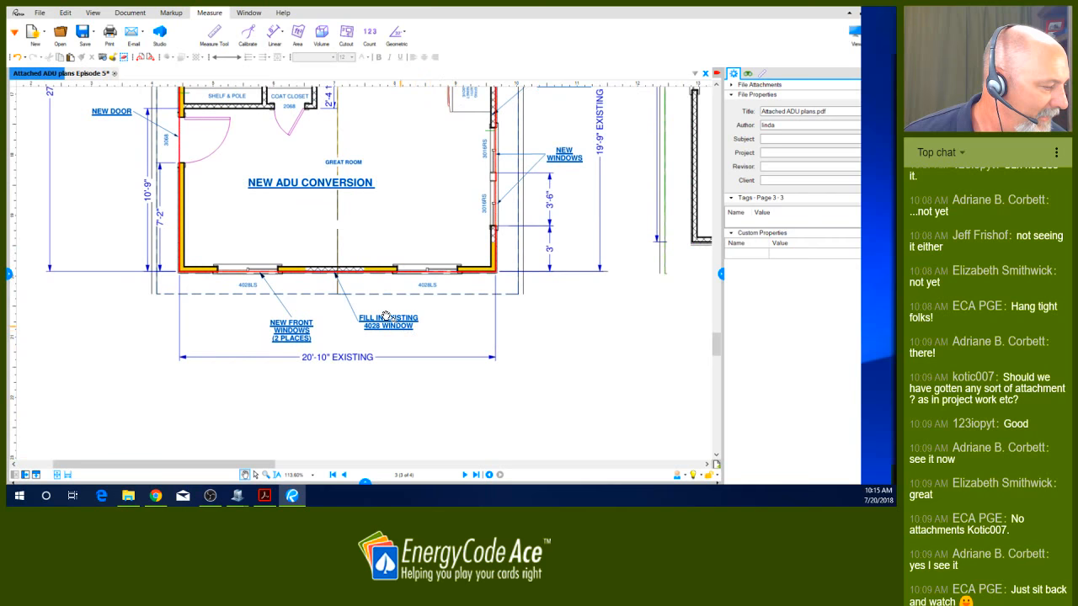
- Examine the new front windows, the filled-in 4028 window and the width dimension along the ADU's south wall
scroll(354, 307, "up", 2)
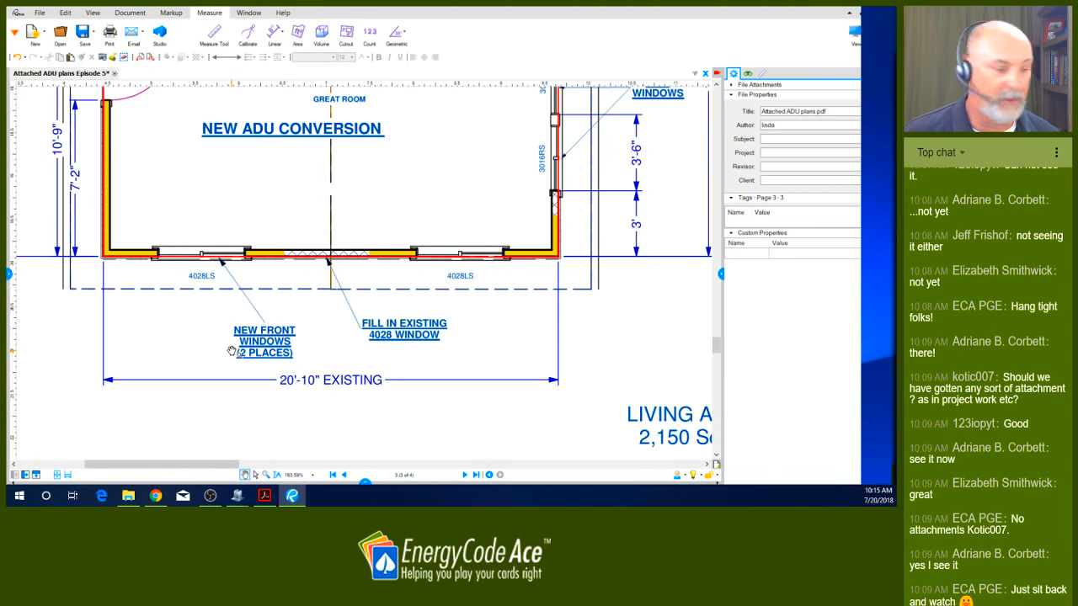
scroll(303, 340, "down", 3)
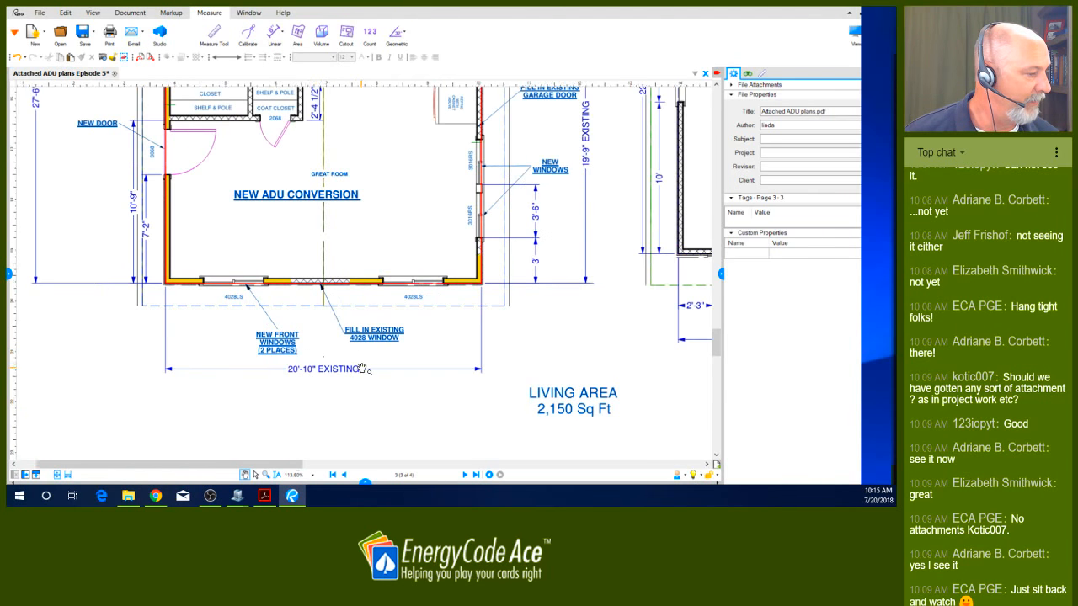
scroll(361, 369, "down", 3)
scroll(361, 369, "up", 5)
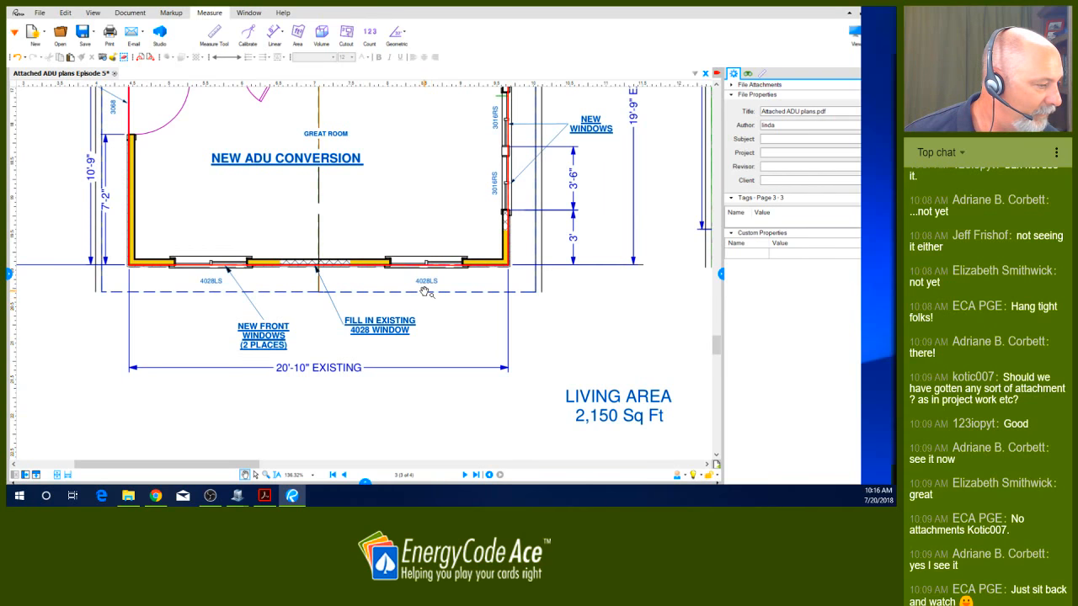
scroll(426, 291, "up", 3)
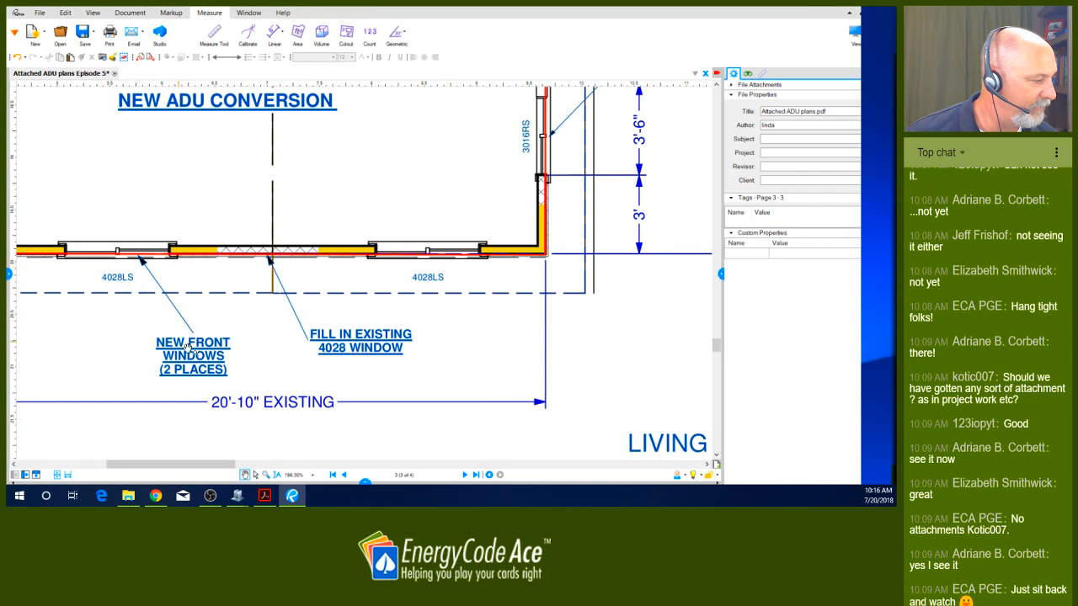
left_click_drag(222, 465, 166, 466)
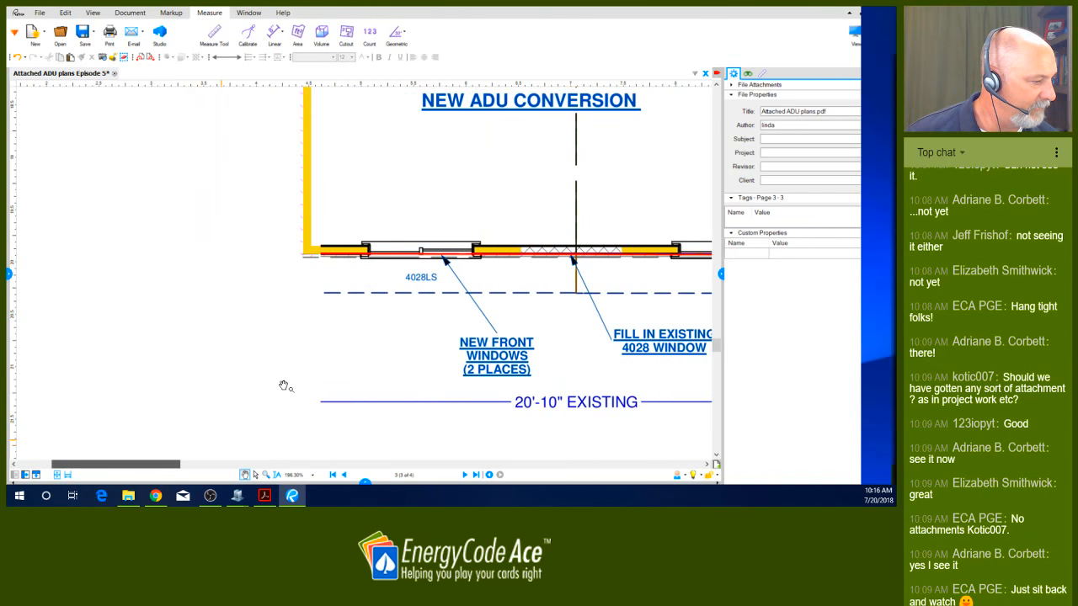
scroll(322, 351, "up", 4)
- Examine the new door and its location dimensions on the west wall of the ADU conversion
scroll(322, 350, "down", 12)
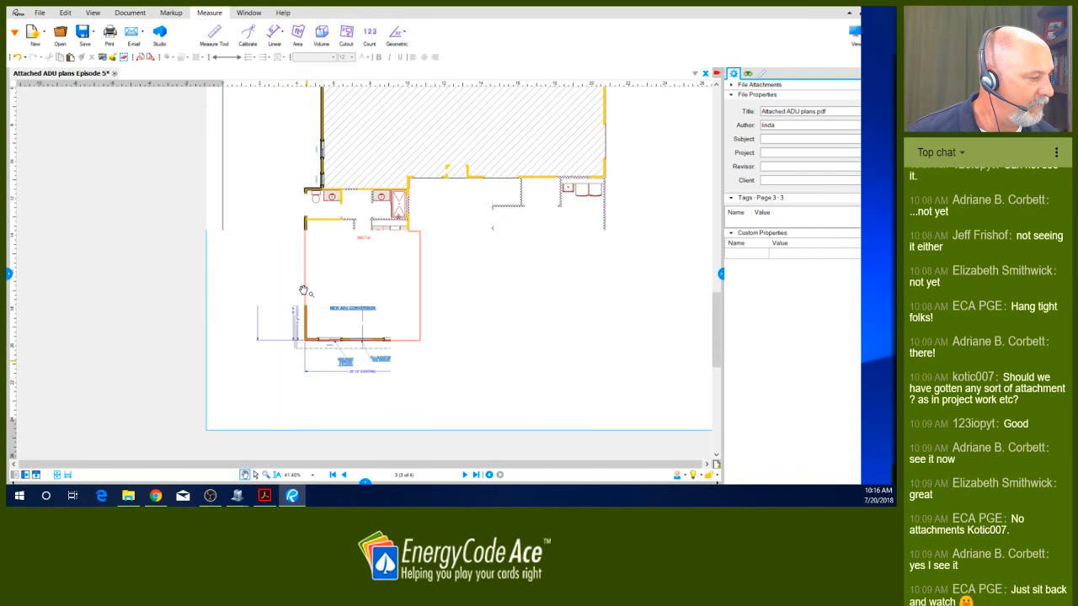
scroll(347, 355, "up", 1)
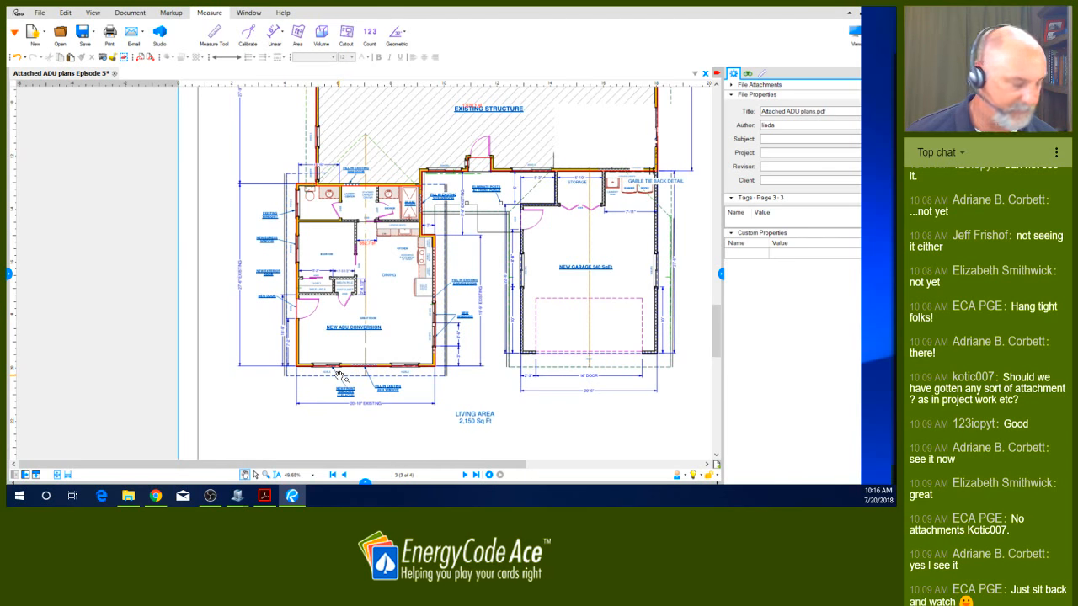
scroll(340, 376, "up", 5)
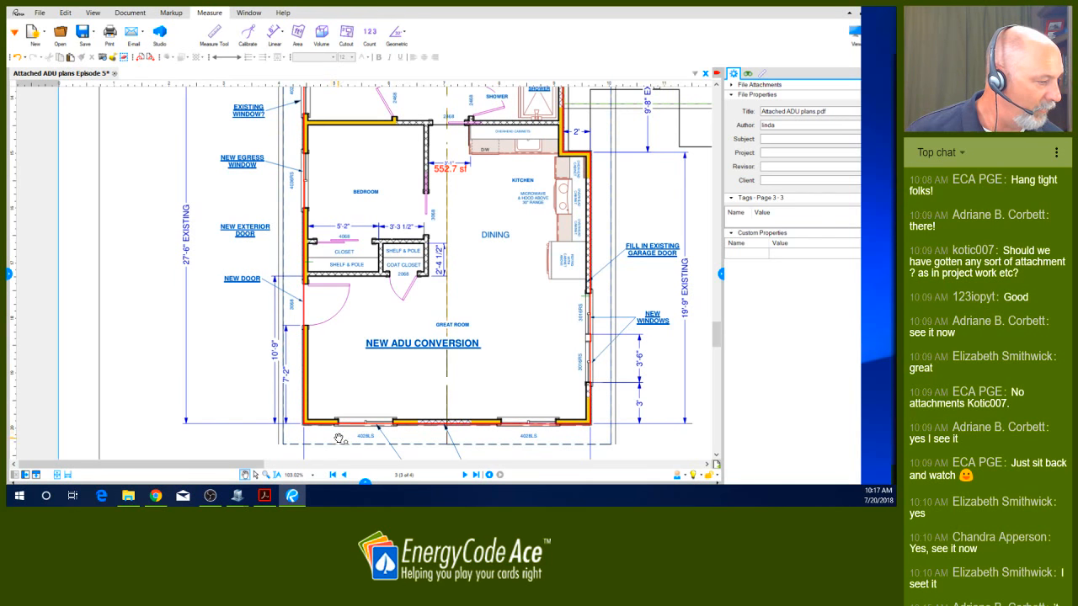
scroll(309, 395, "up", 3)
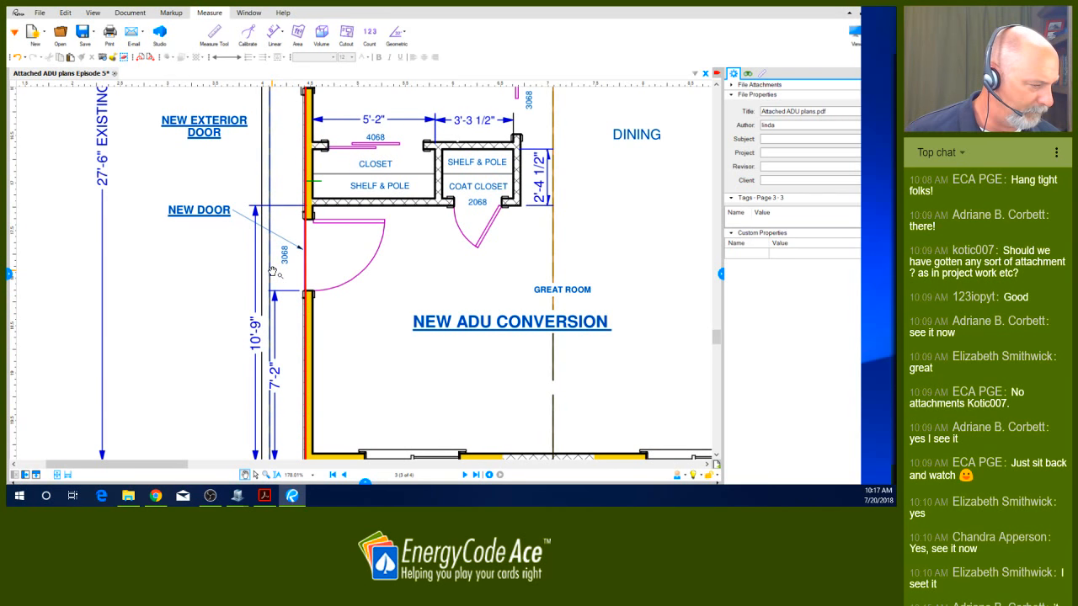
- Go to page 4 and examine the new exterior door and neighbouring windows on the west elevation
left_click(464, 475)
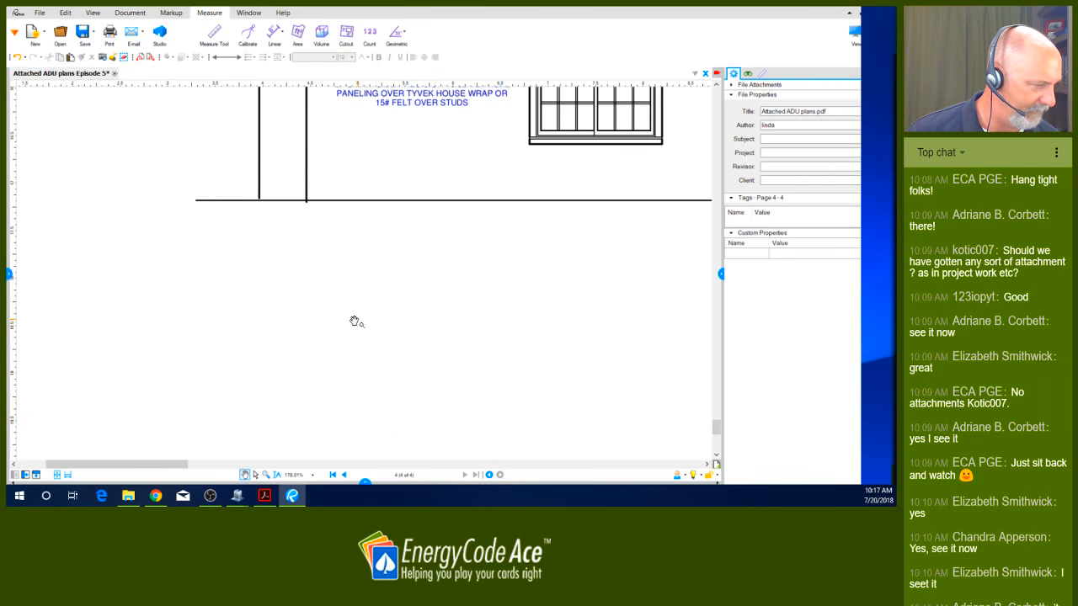
scroll(337, 322, "down", 5)
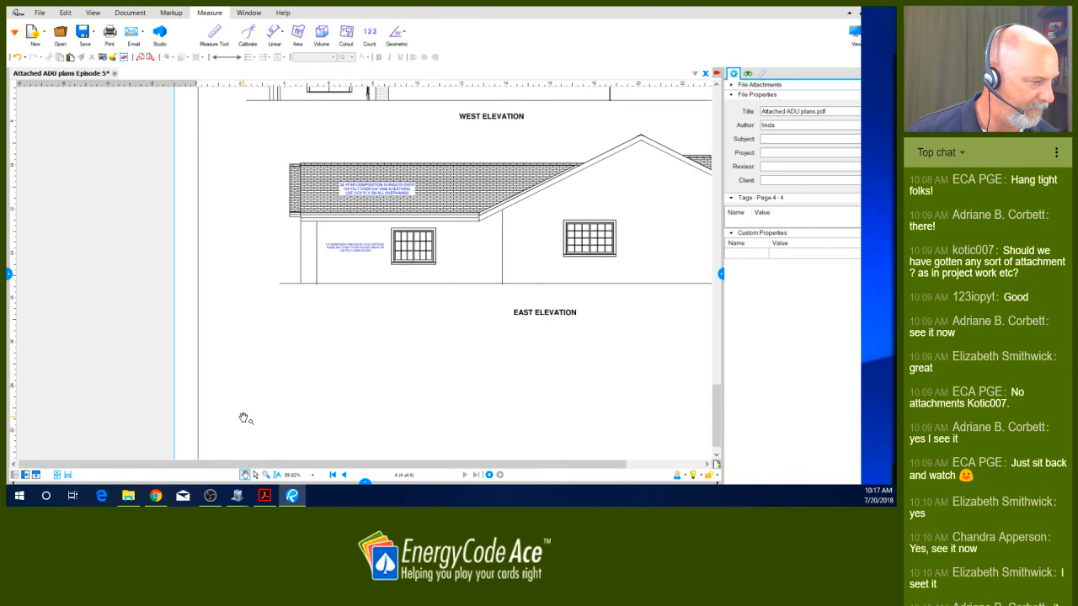
scroll(243, 419, "down", 3)
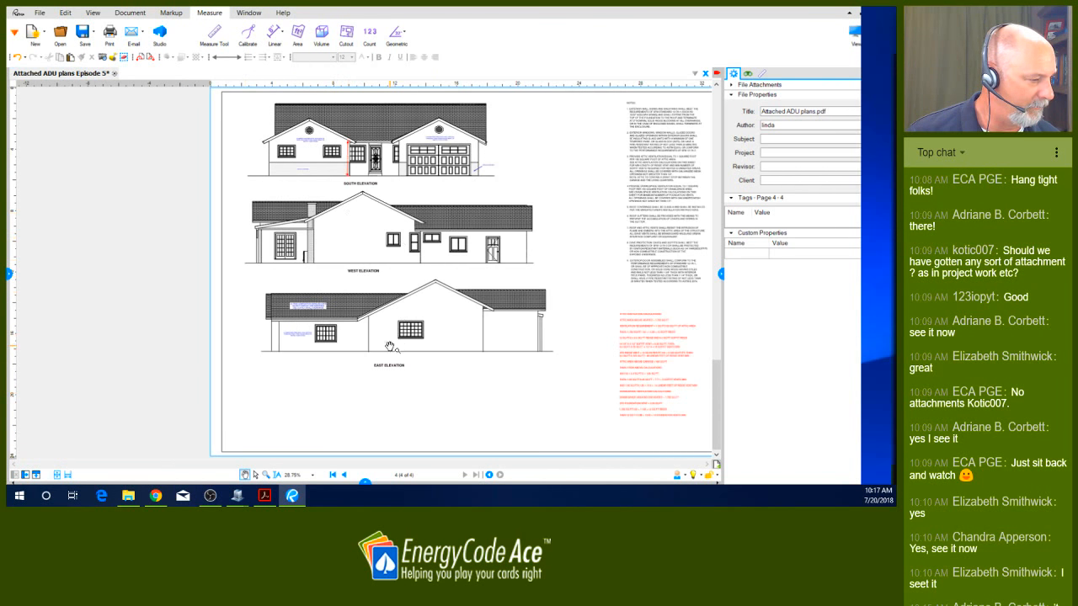
scroll(501, 248, "up", 3)
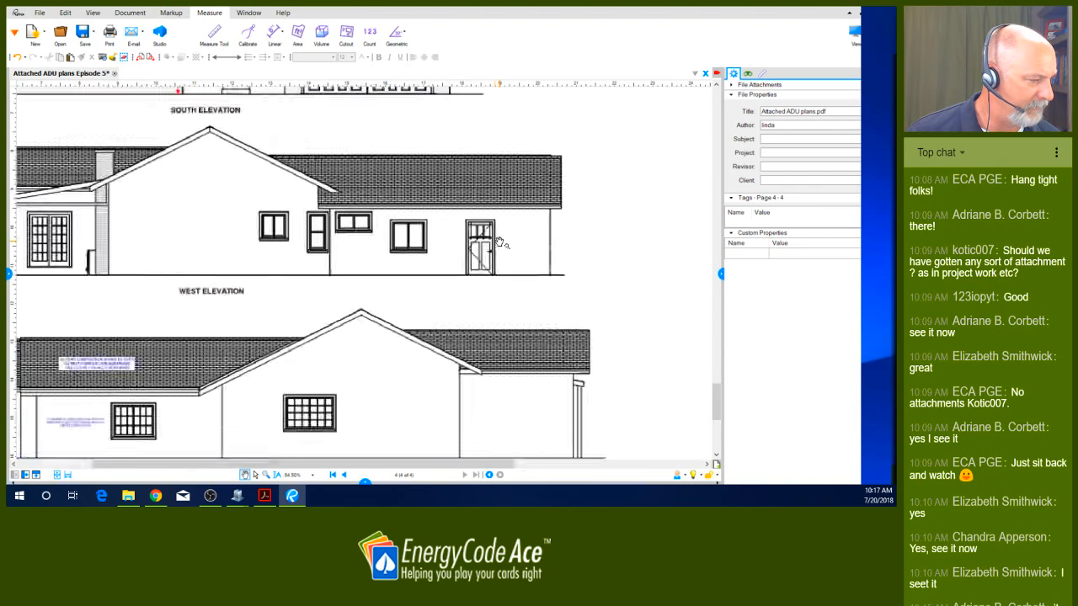
scroll(501, 242, "up", 4)
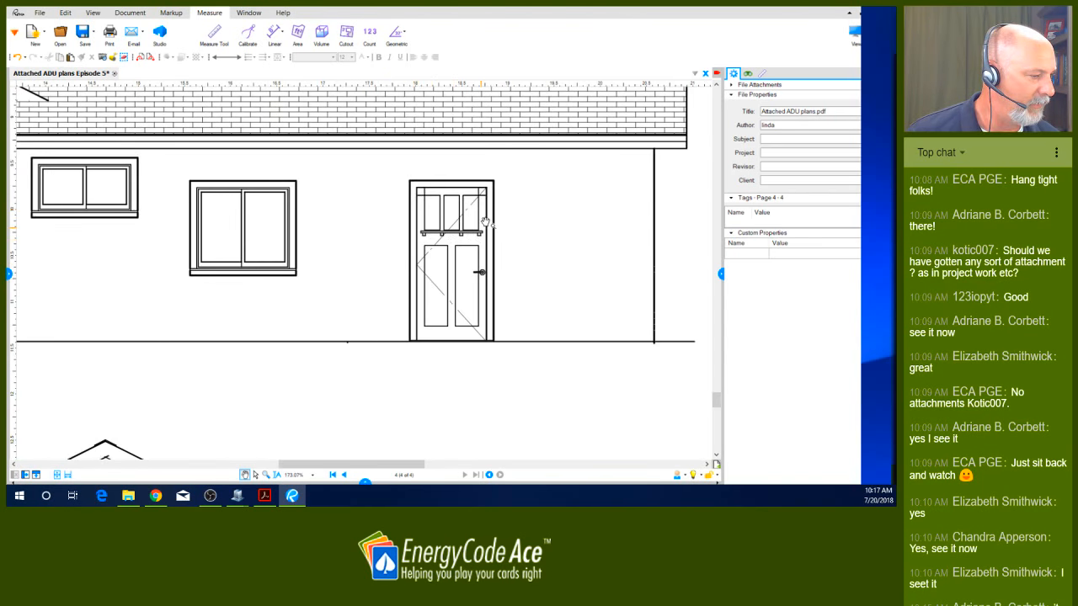
- Measure the area of the upper glazed section of the new exterior door on the west elevation with a four-corner outline
scroll(465, 214, "up", 4)
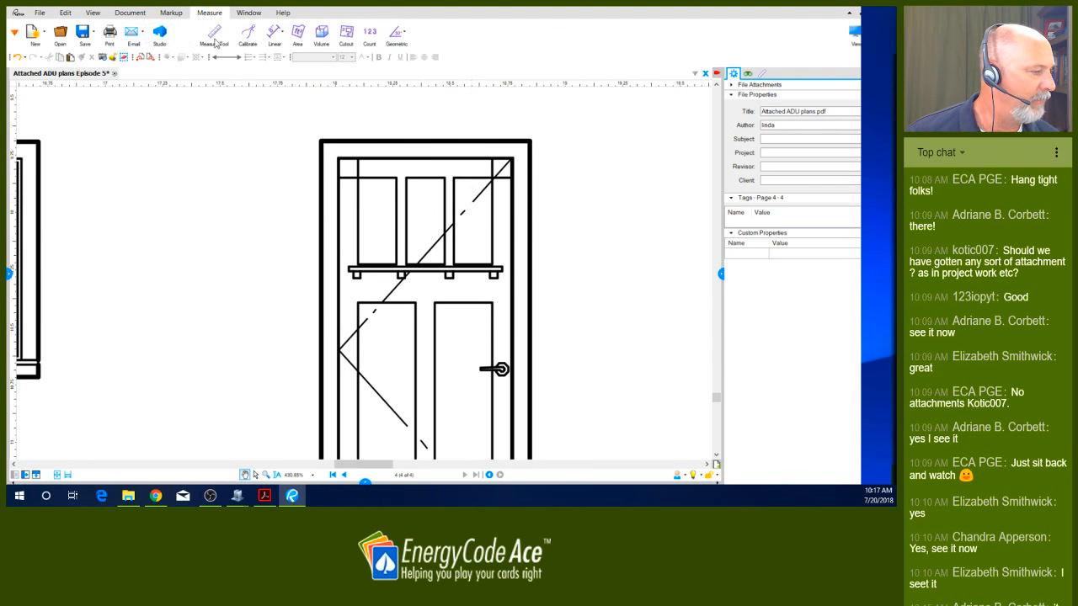
left_click(297, 34)
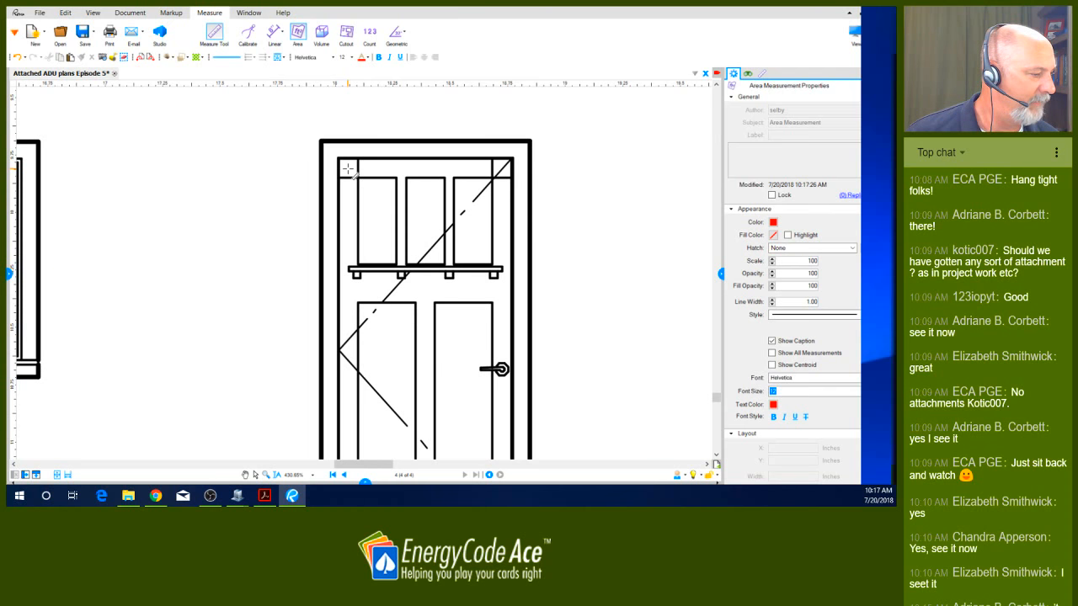
left_click(347, 169)
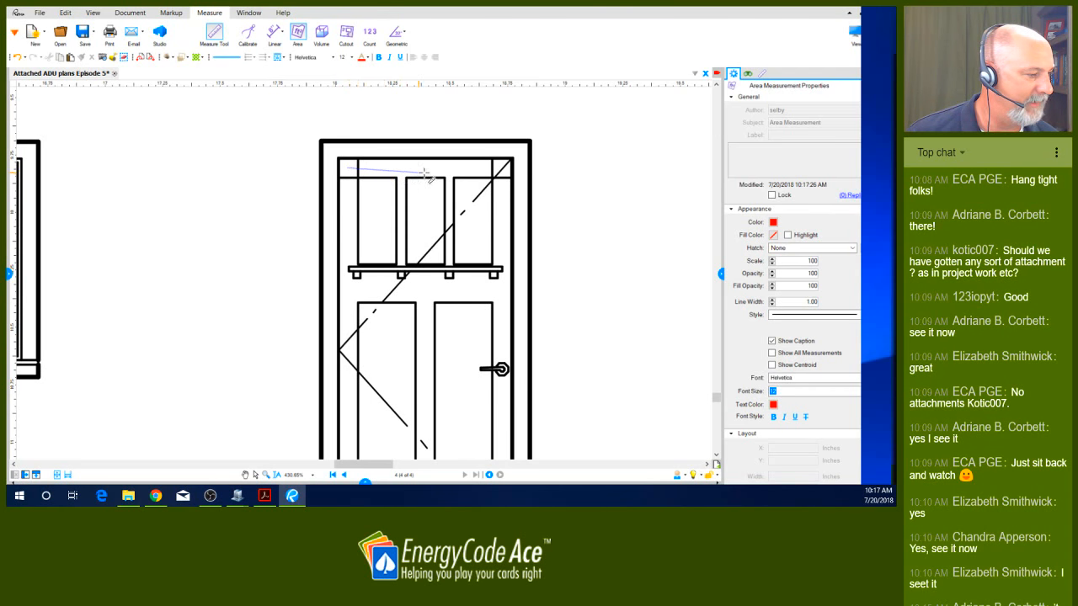
left_click(503, 167)
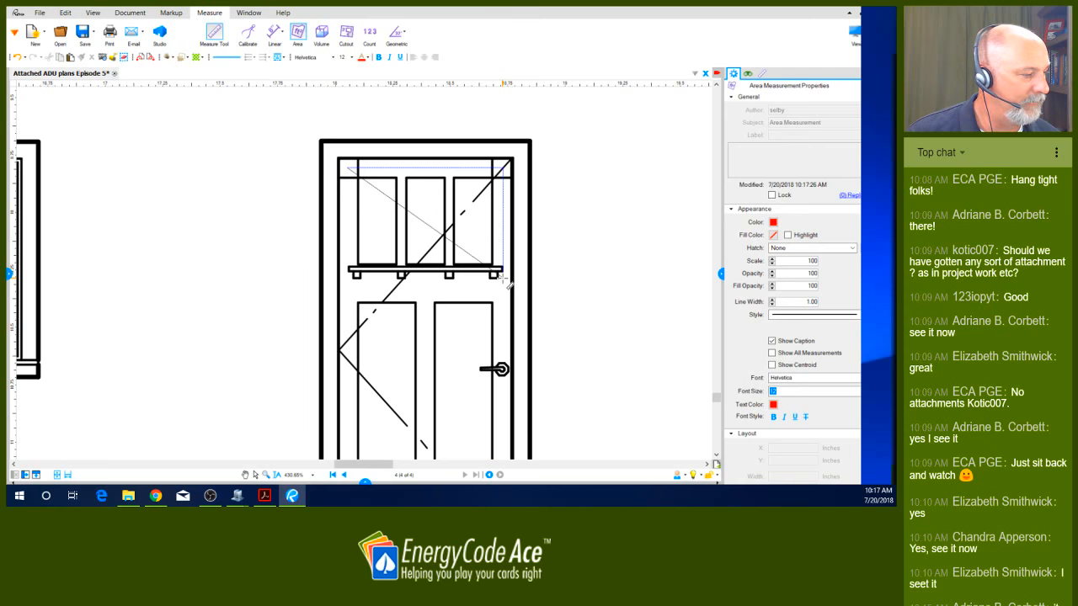
left_click(505, 276)
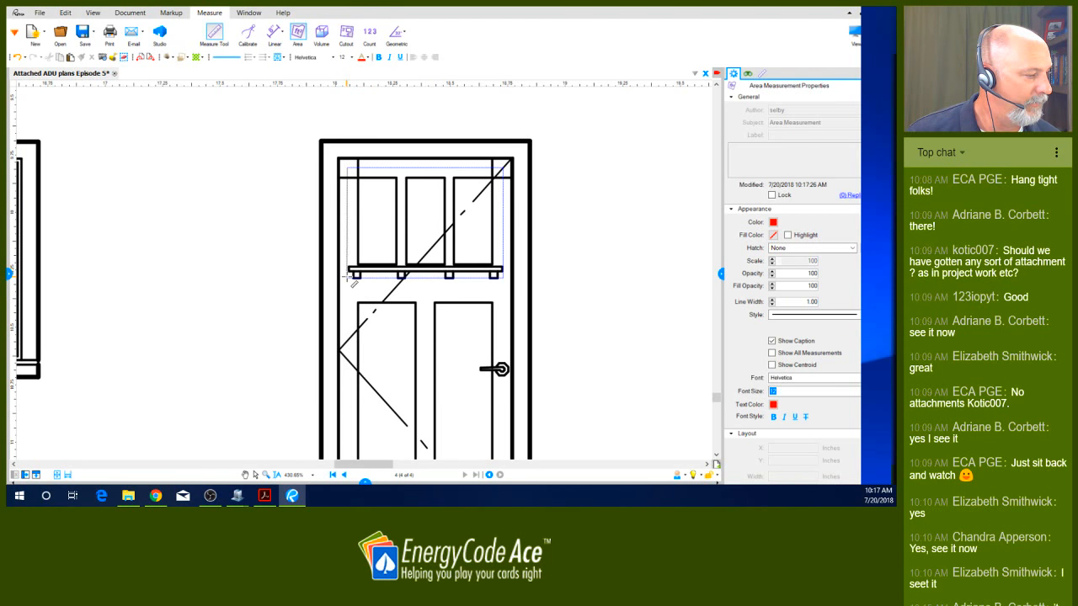
double_click(347, 276)
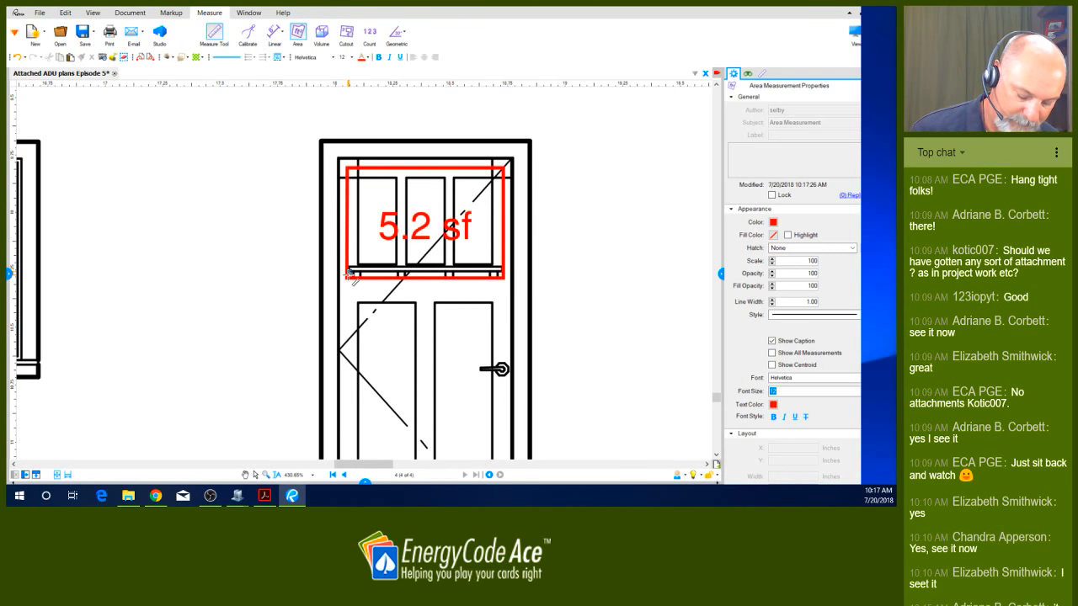
- Return to page 3 and examine the sizes of the existing window and the new egress window on the ADU's west wall
left_click(344, 475)
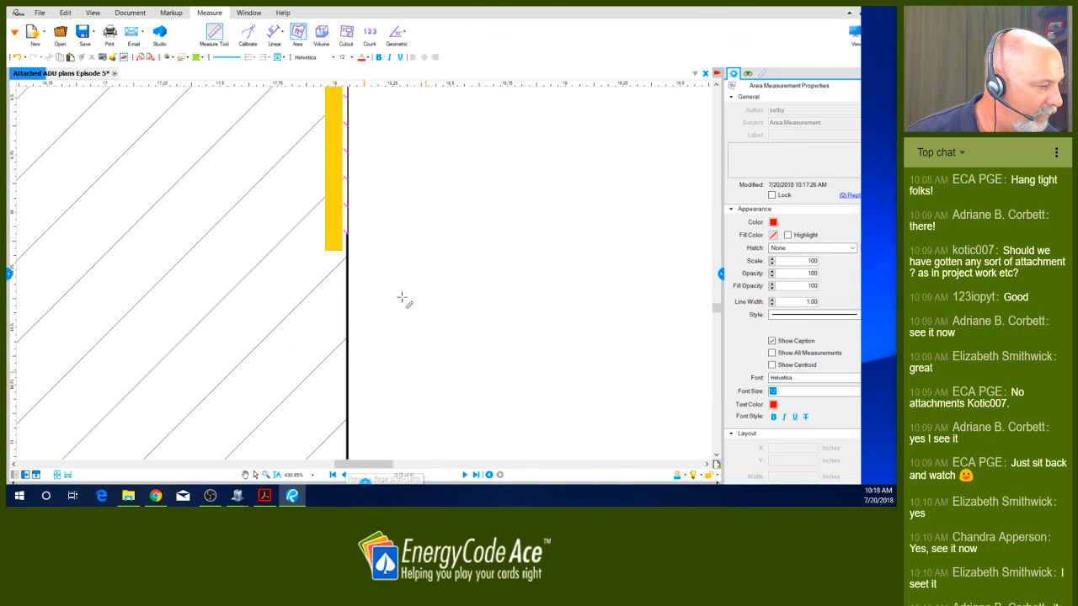
scroll(307, 239, "down", 2)
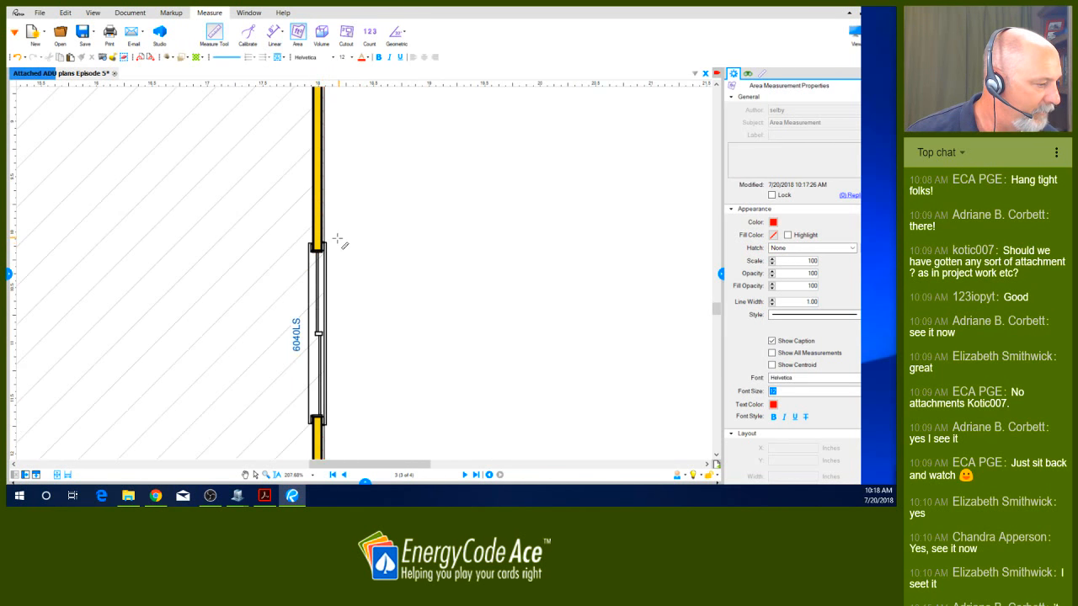
scroll(337, 240, "down", 2)
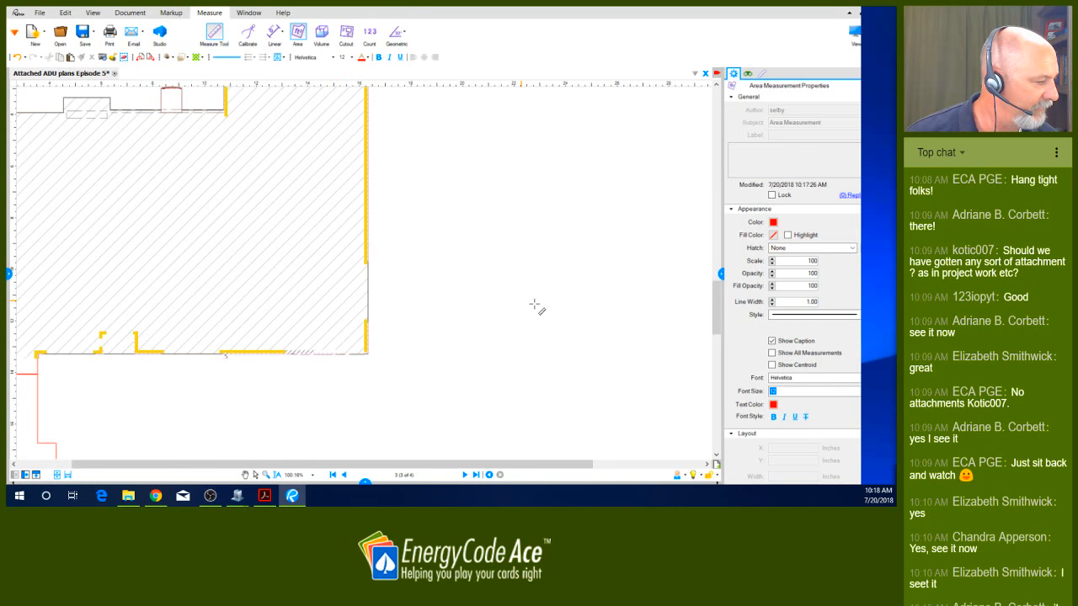
scroll(534, 305, "down", 3)
scroll(205, 415, "up", 4)
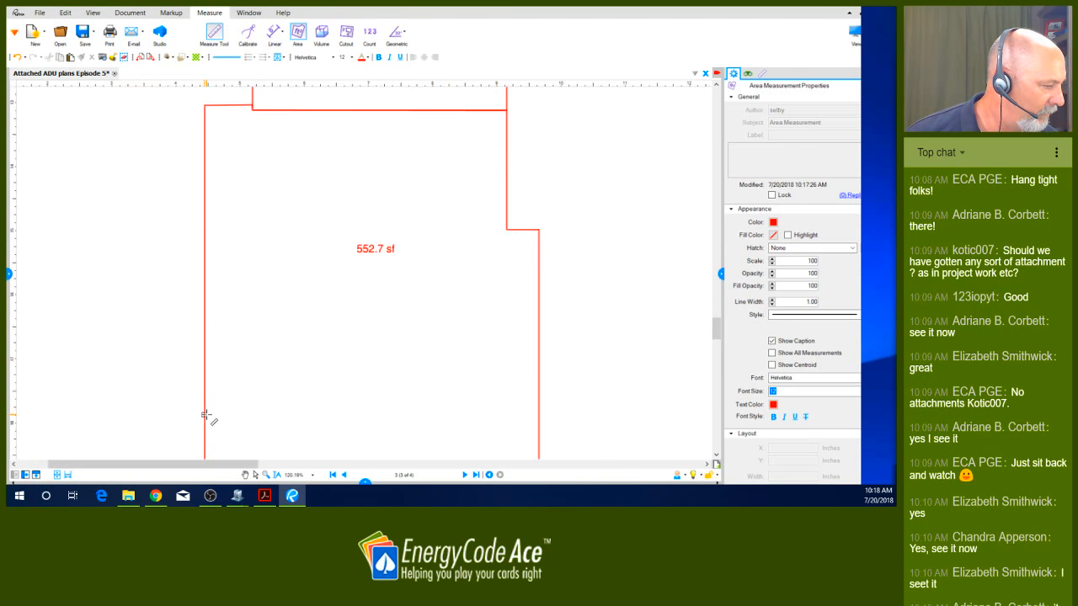
left_click(205, 414)
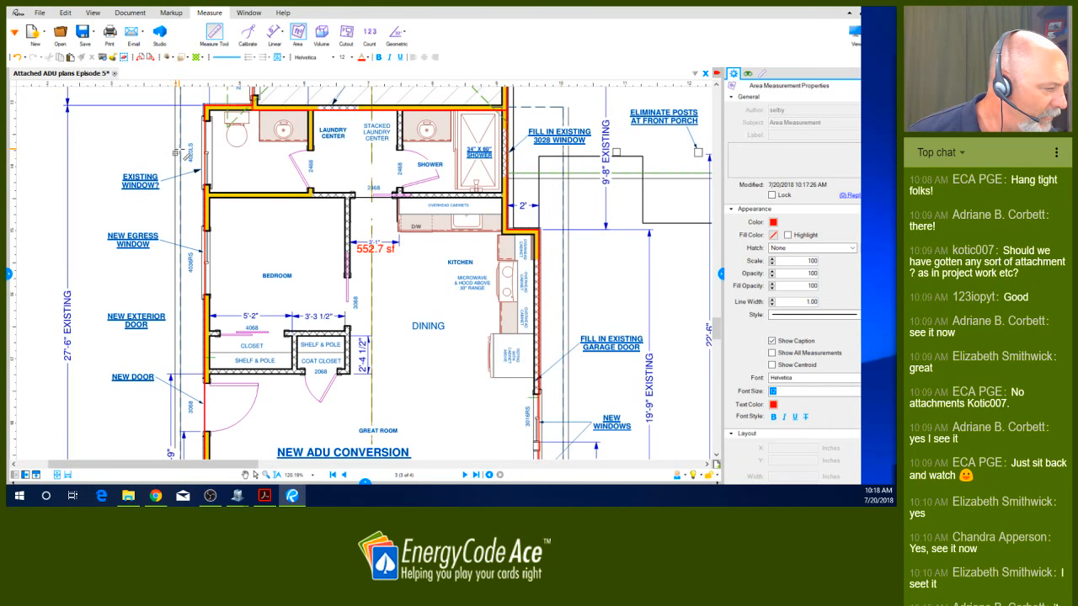
scroll(175, 152, "up", 2)
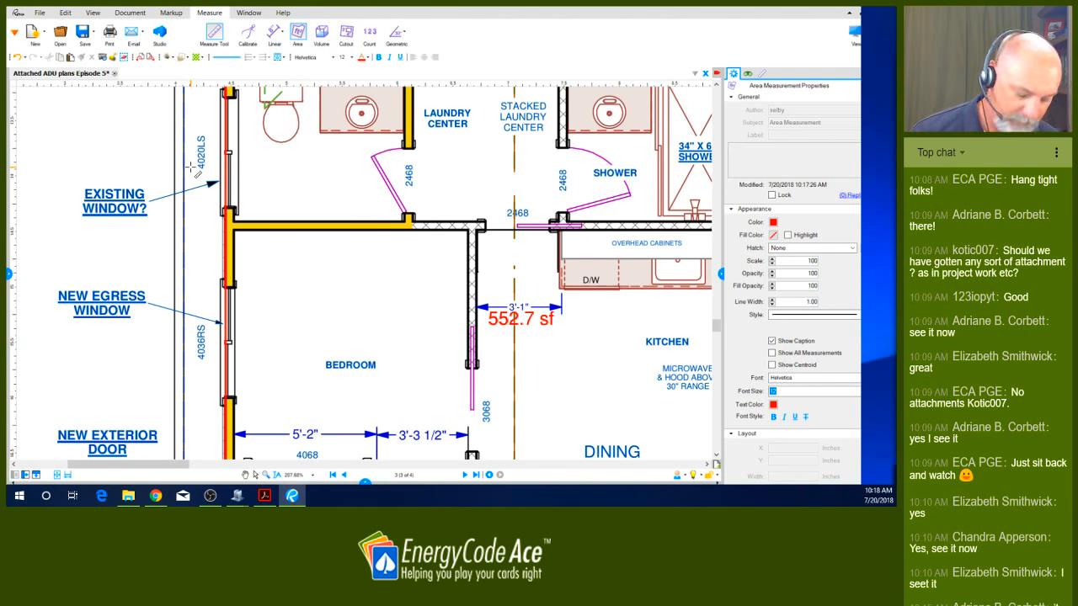
scroll(207, 325, "down", 3)
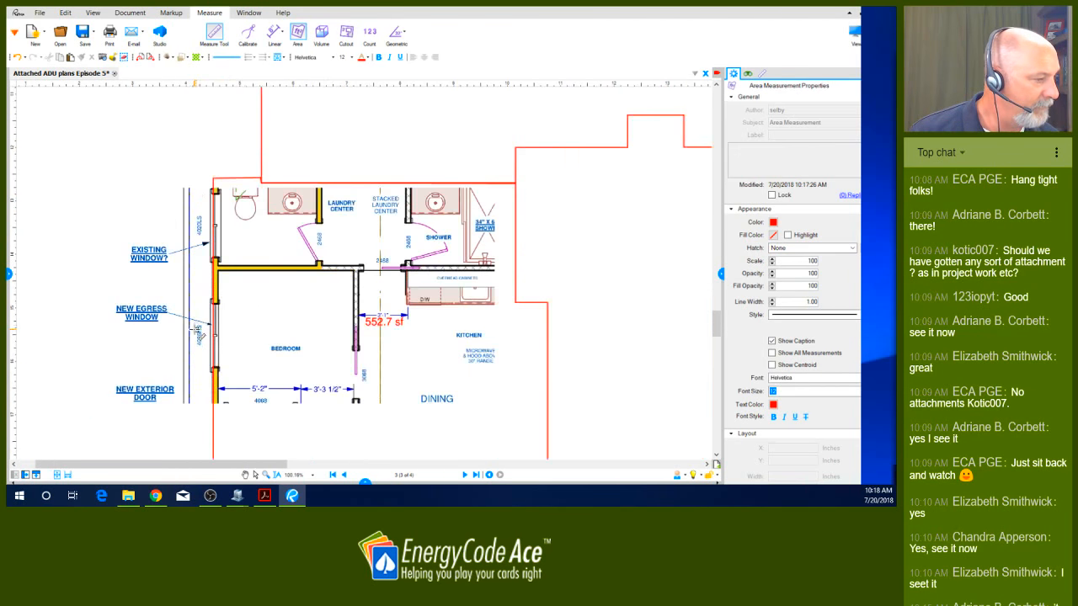
scroll(207, 325, "up", 1)
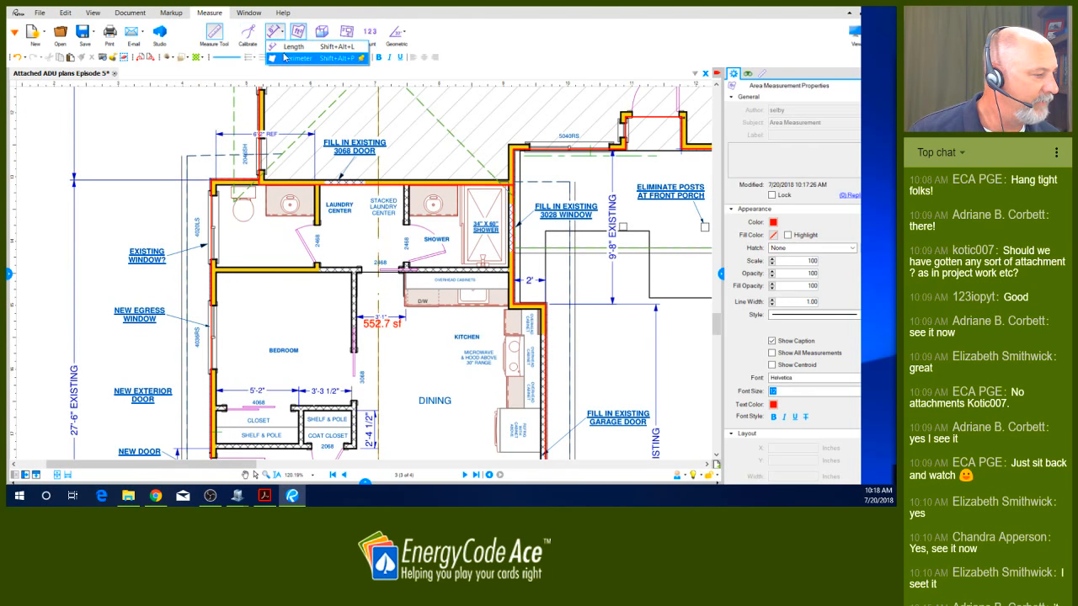
- Measure the length of the ADU's exposed north wall from its northwest corner to the main house wall
left_click(275, 34)
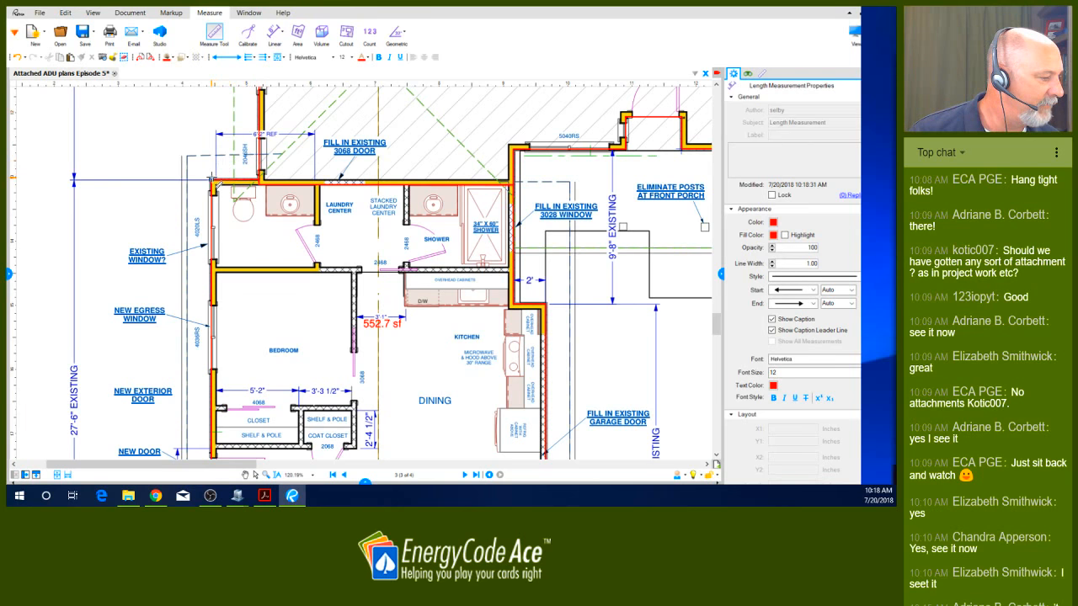
left_click(212, 179)
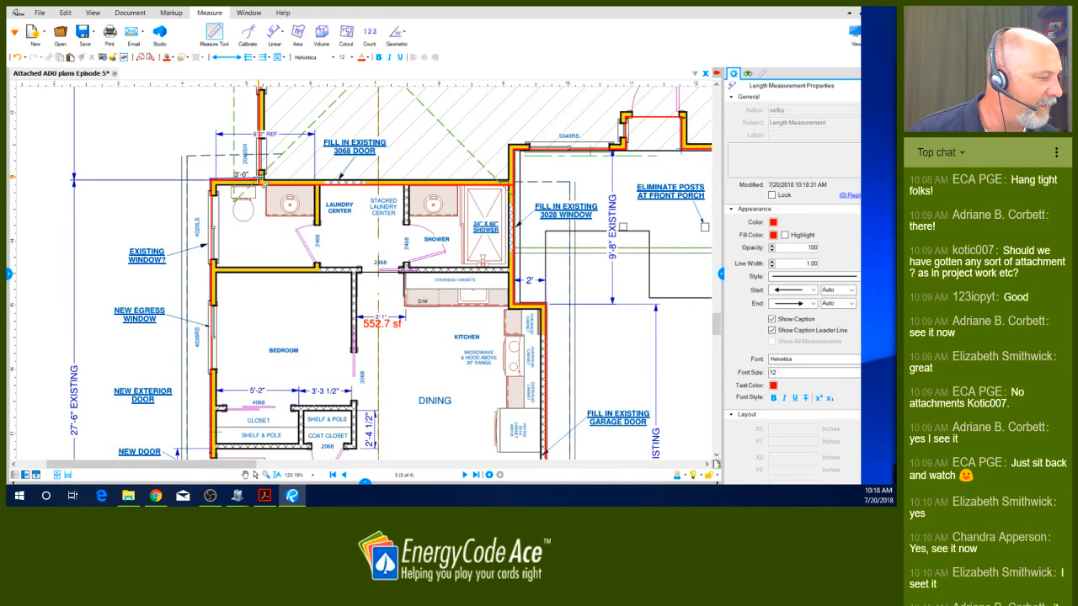
left_click(261, 180)
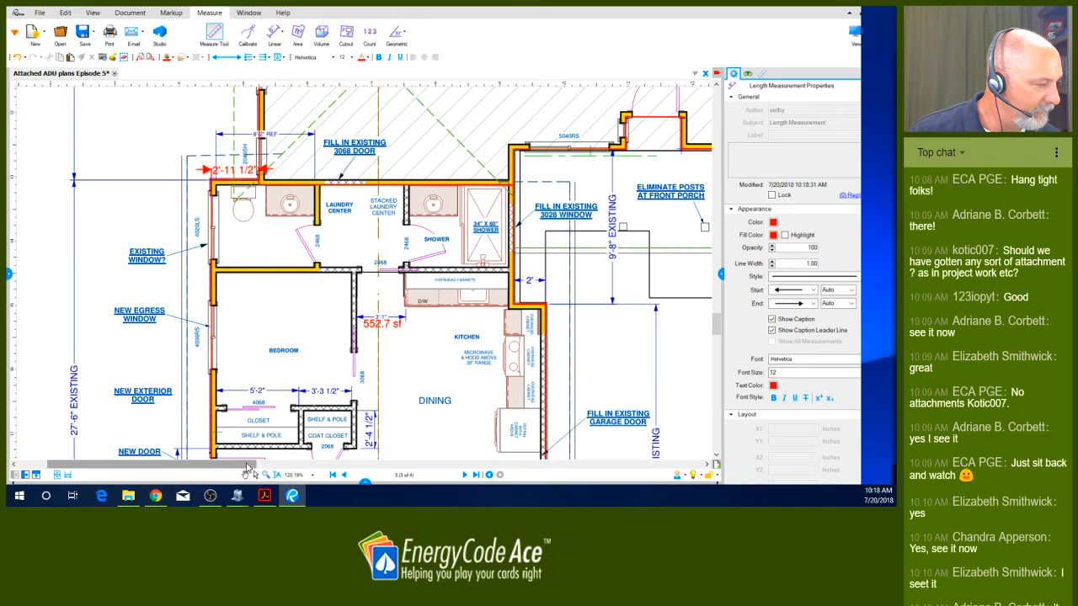
- Leave the length measurement and examine the ADU's east wall, including the filled-in 3028 window and garage door, the new windows and their dimensions
left_click_drag(249, 468, 283, 465)
scroll(476, 293, "down", 1)
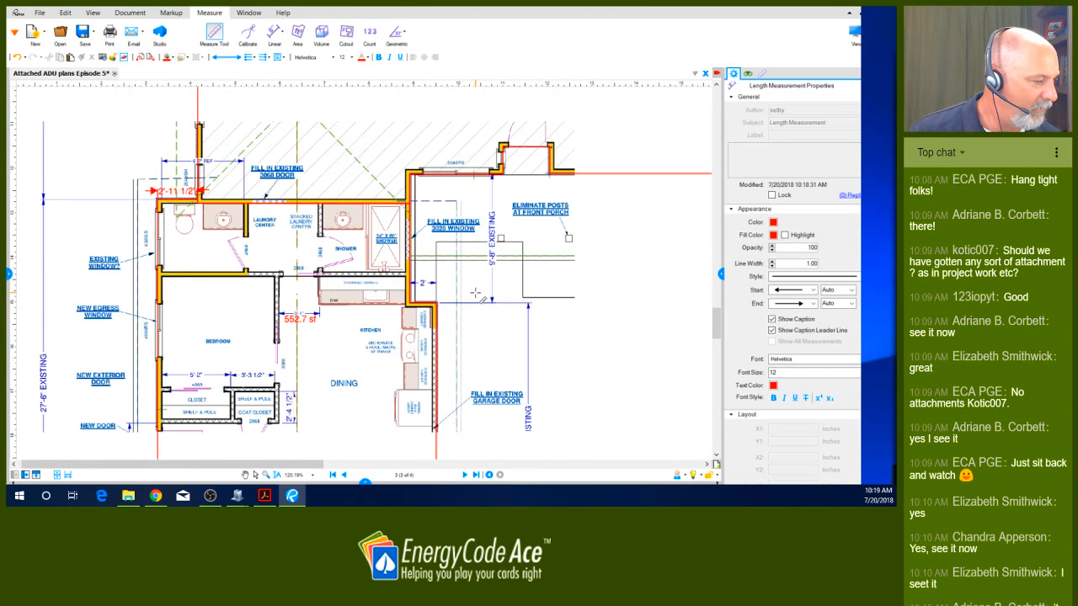
scroll(476, 293, "down", 4)
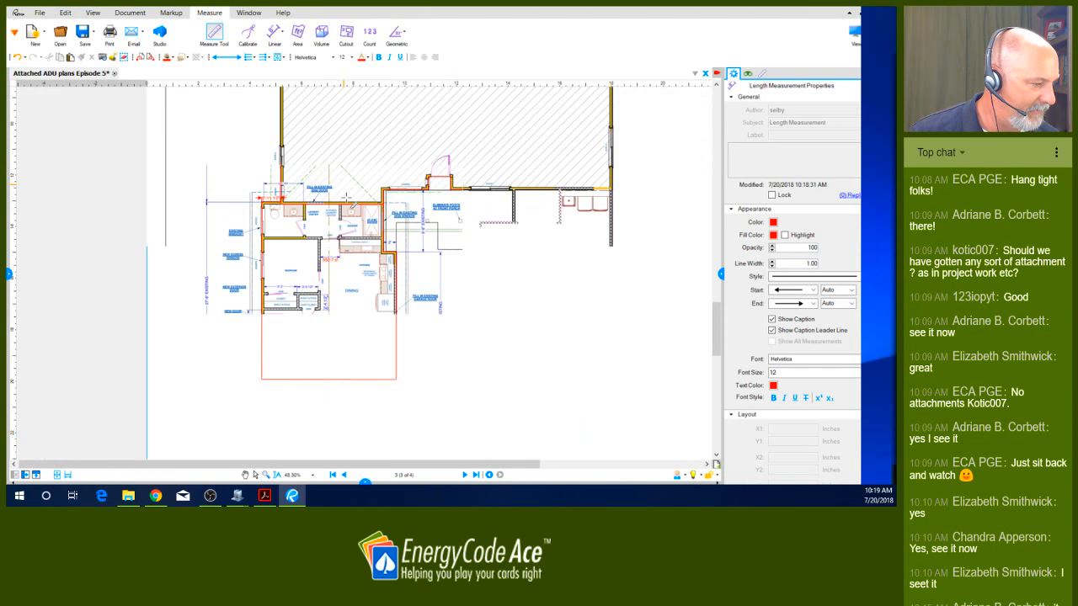
scroll(367, 247, "up", 3)
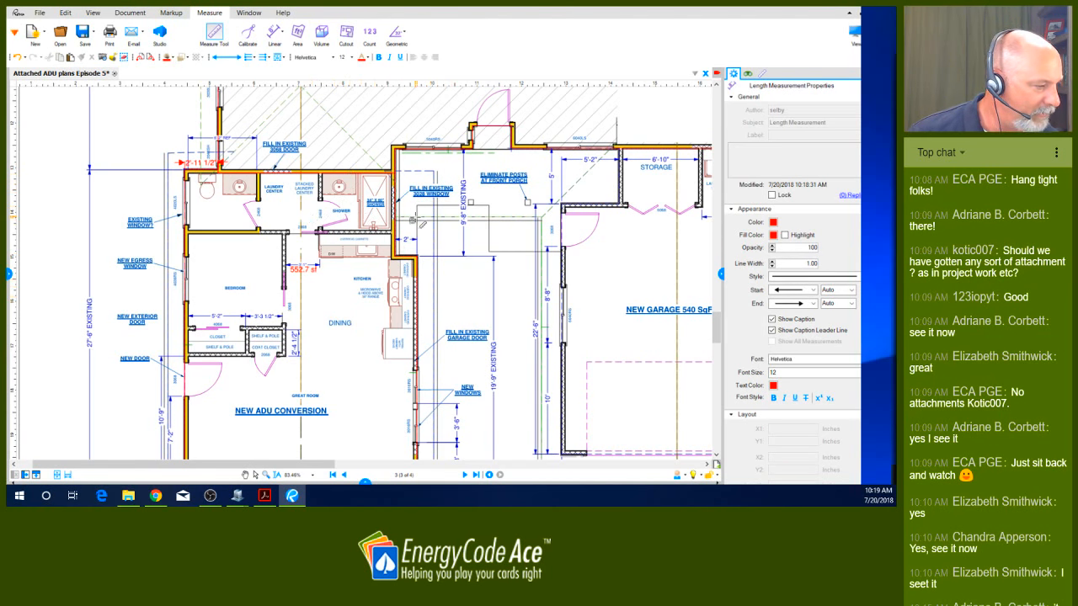
scroll(406, 252, "up", 3)
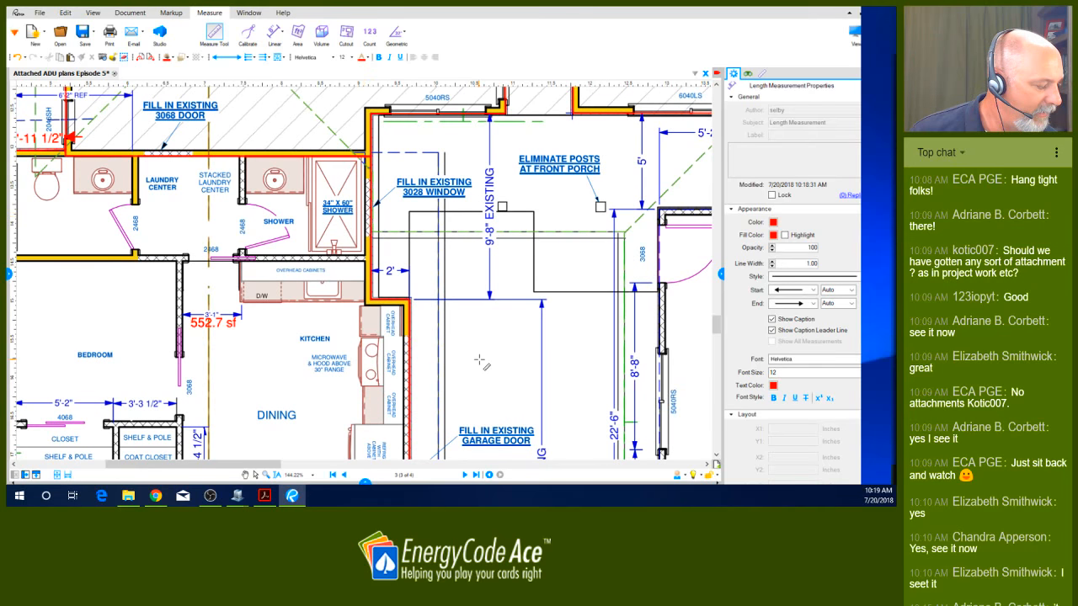
key("Escape")
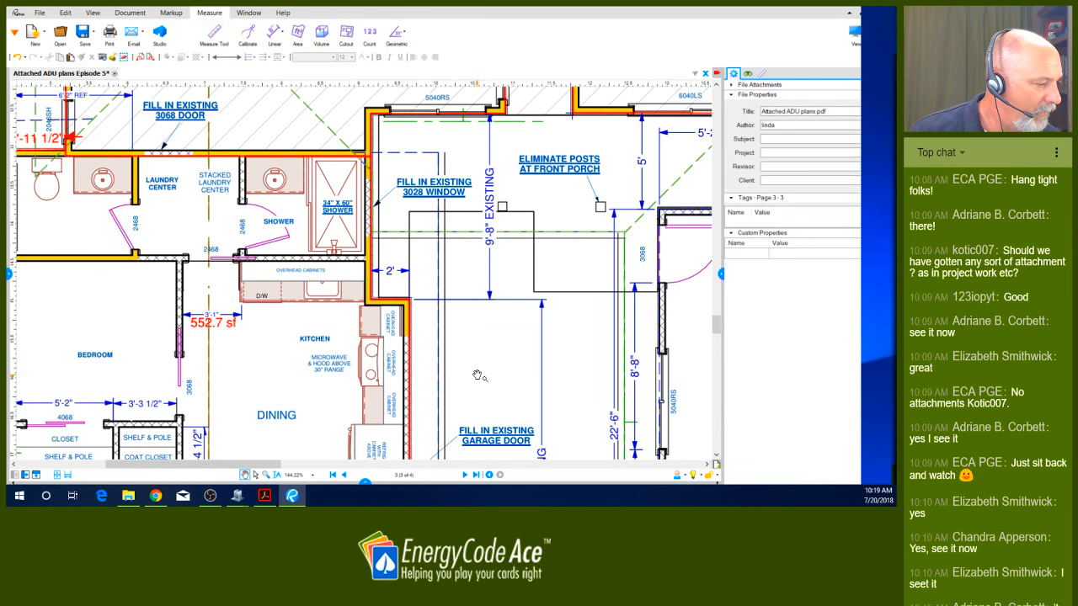
scroll(478, 376, "down", 5)
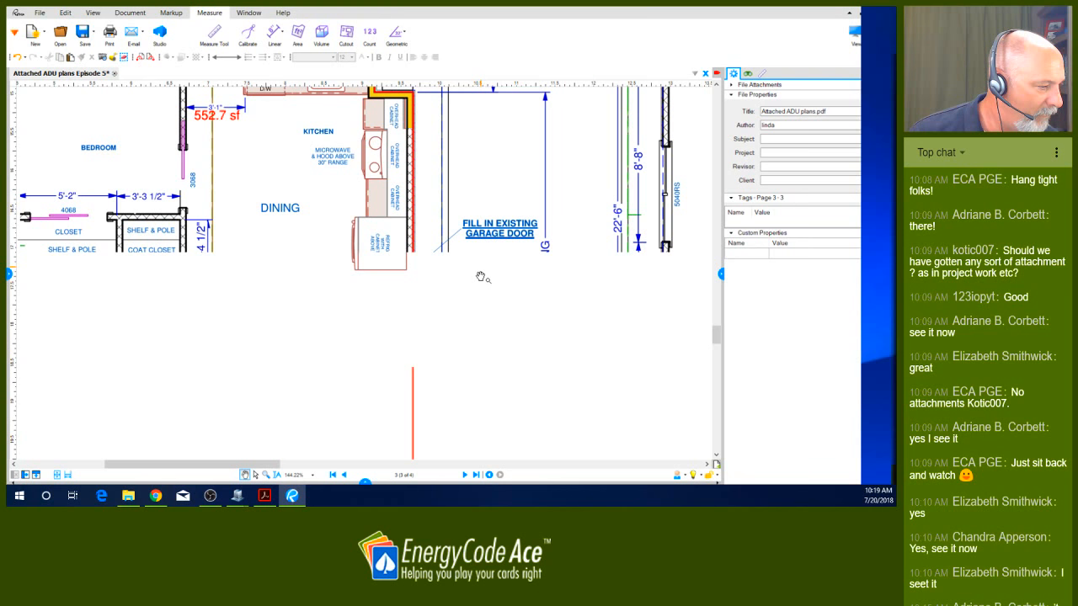
scroll(481, 277, "down", 2)
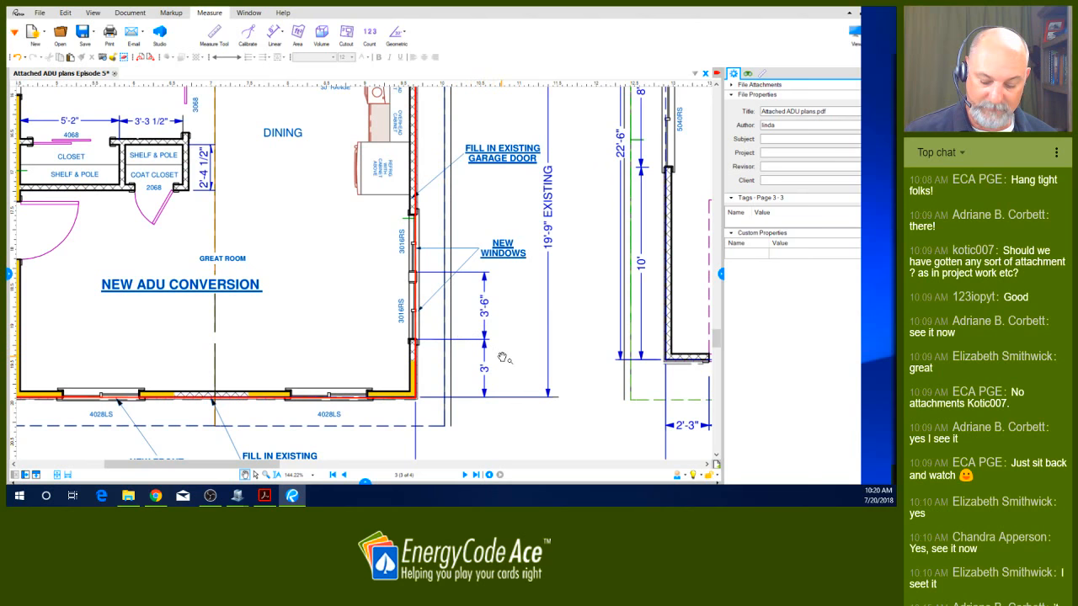
scroll(571, 361, "down", 3)
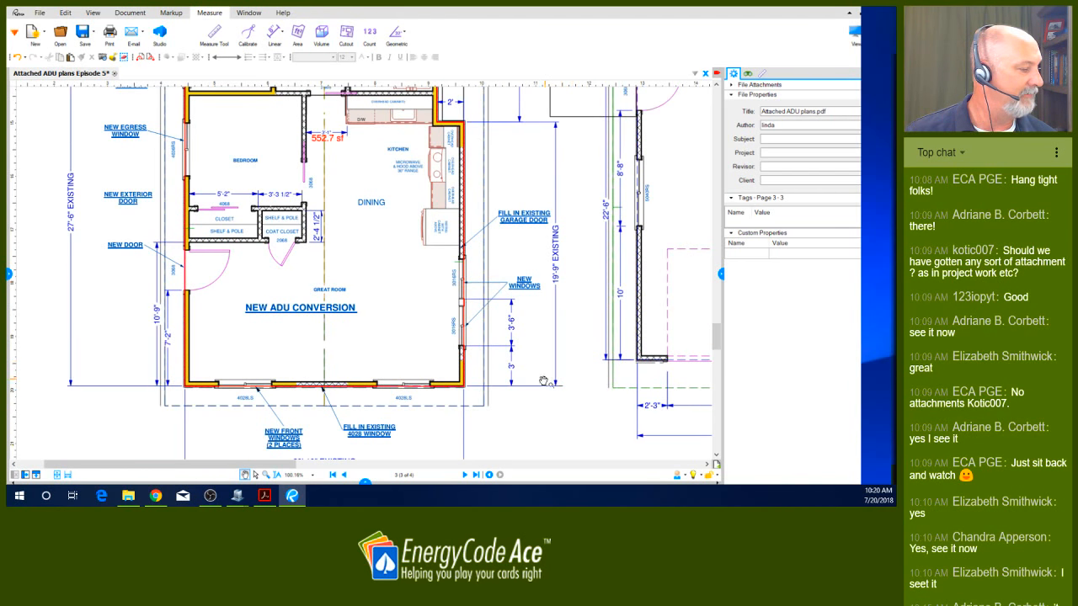
scroll(544, 383, "down", 1)
scroll(453, 198, "down", 1)
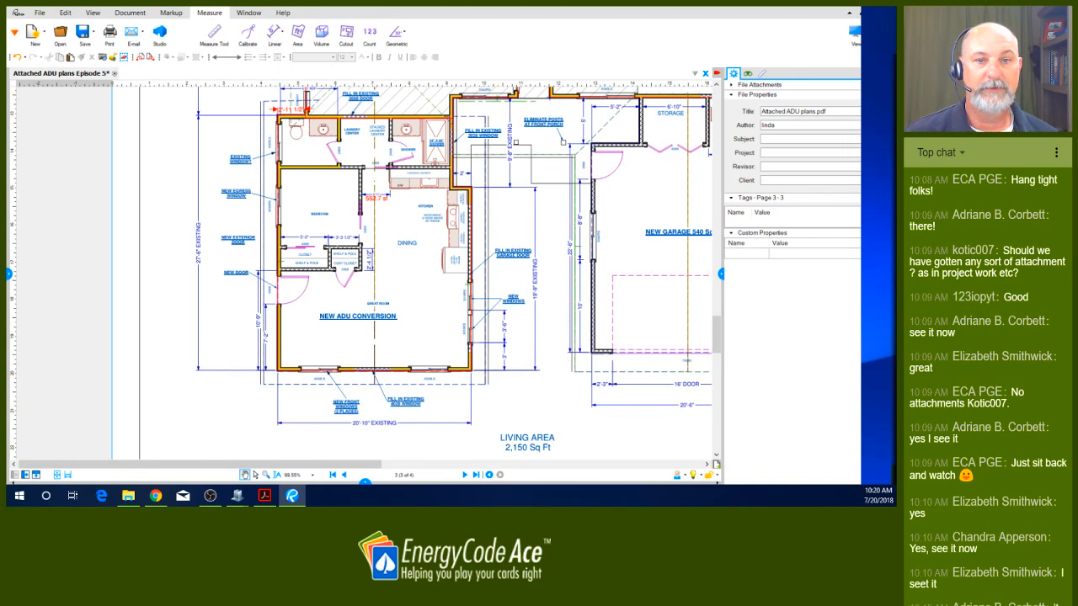
- Switch to the EnergyPro project Existing Attached ADU Live and maximize its window
key("alt+Tab")
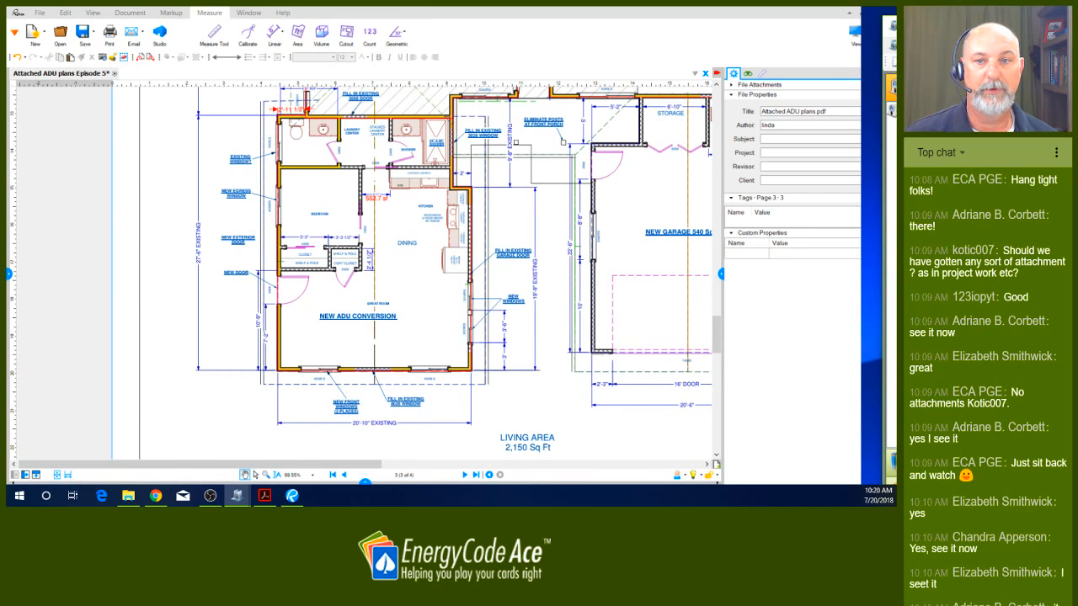
left_click_drag(896, 40, 672, 32)
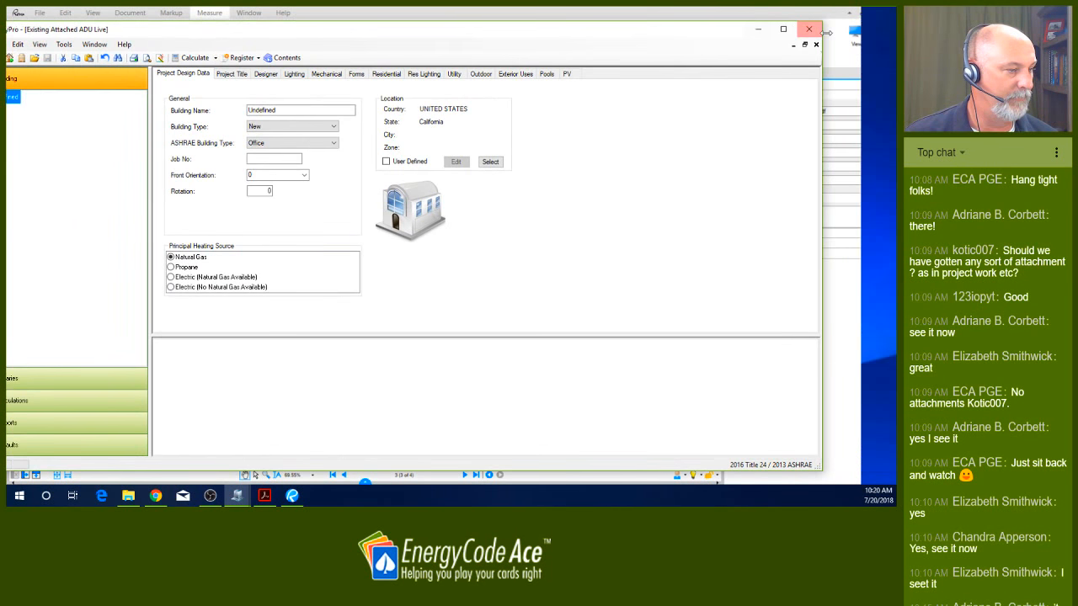
left_click(783, 29)
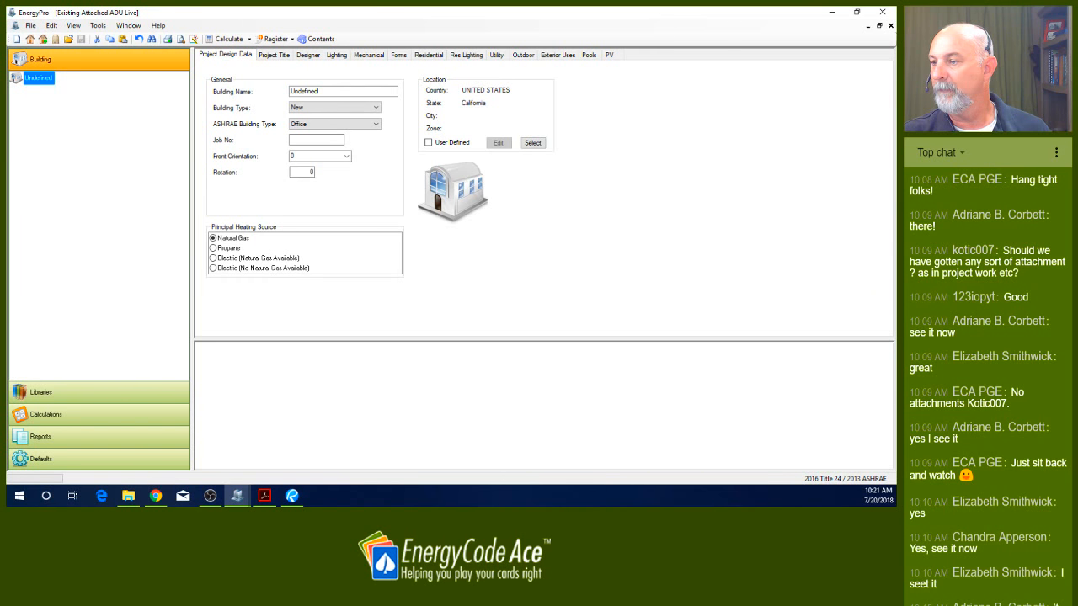
left_click(156, 496)
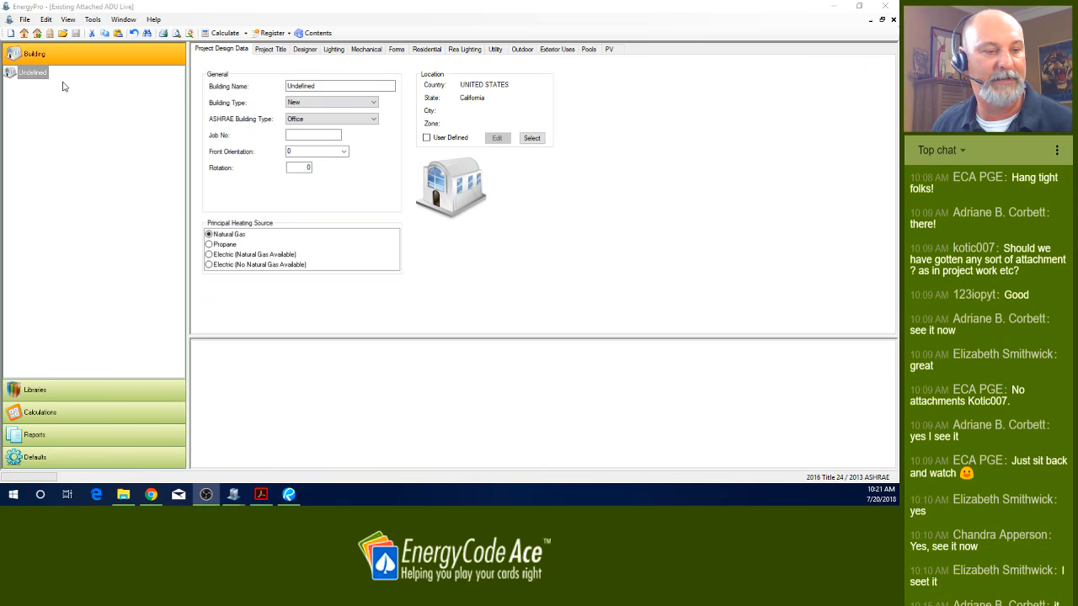
- Name the building Existing Attached ADU in the project design data
left_click(335, 86)
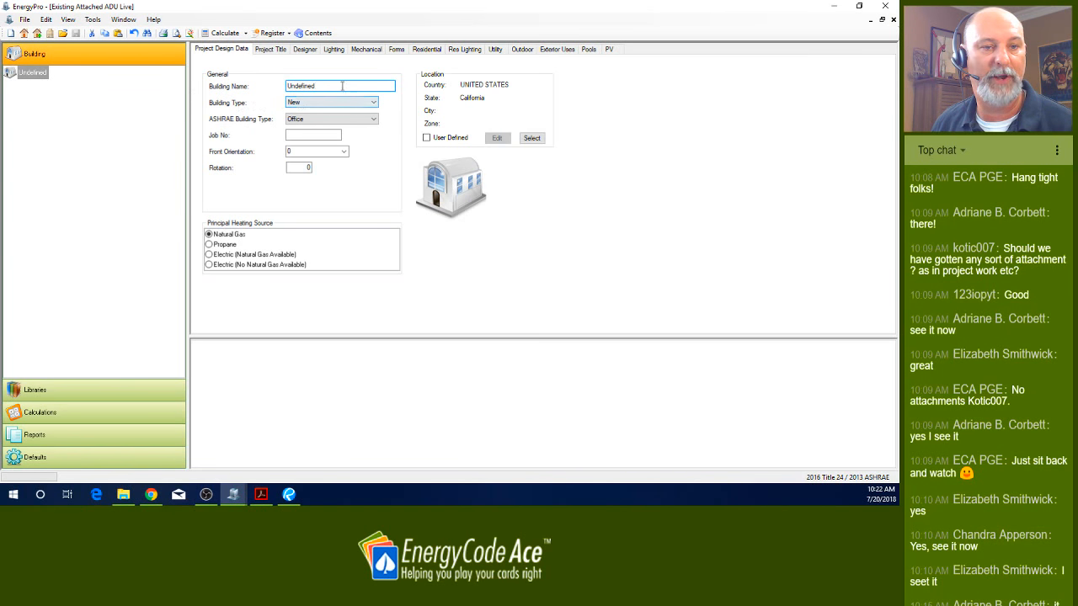
left_click_drag(342, 87, 193, 81)
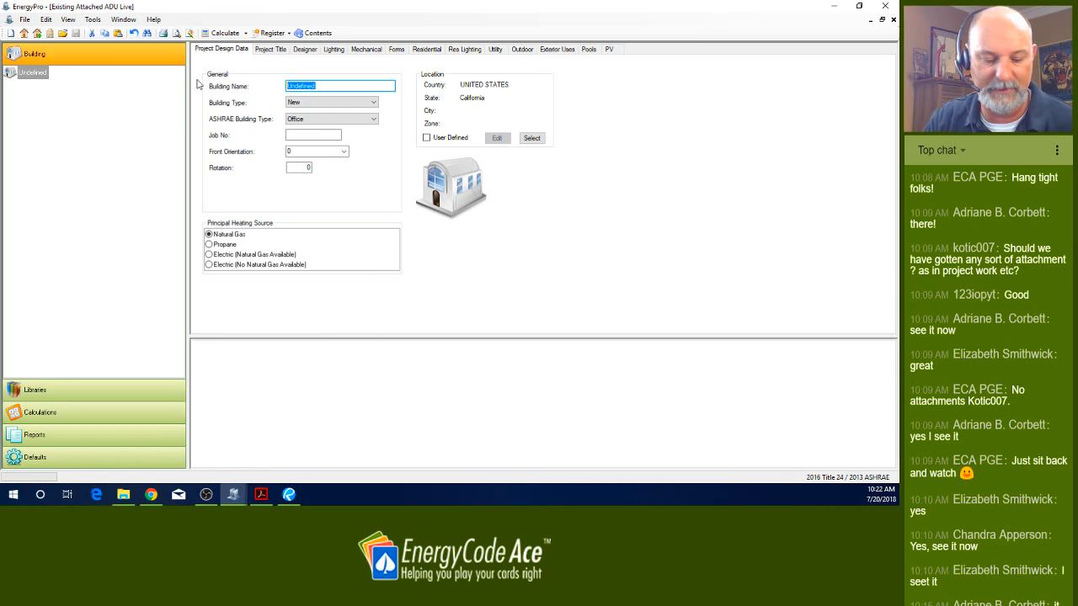
type("Ex")
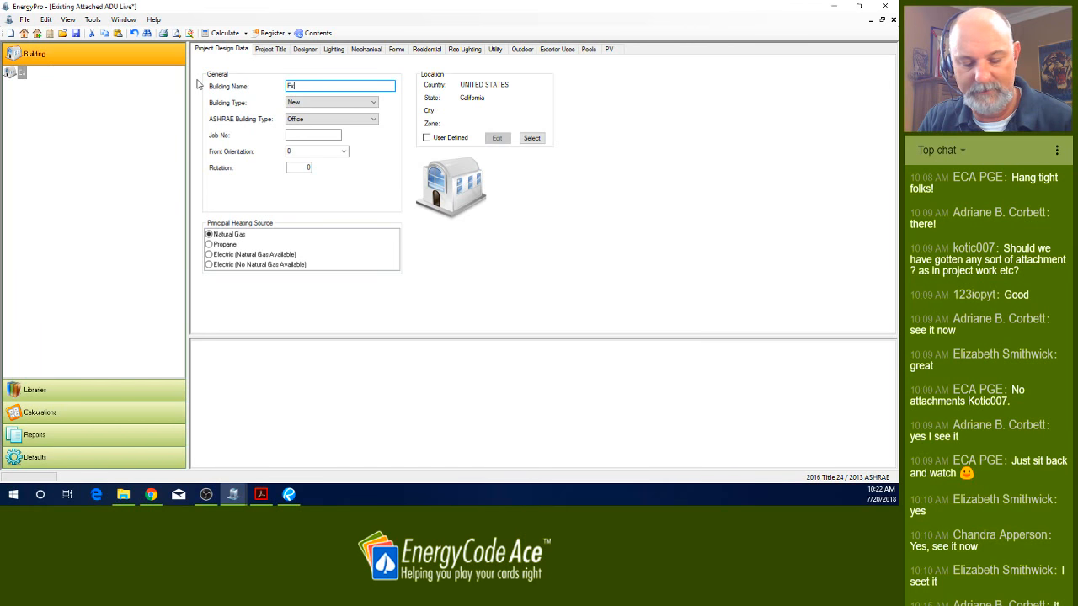
type("isting ")
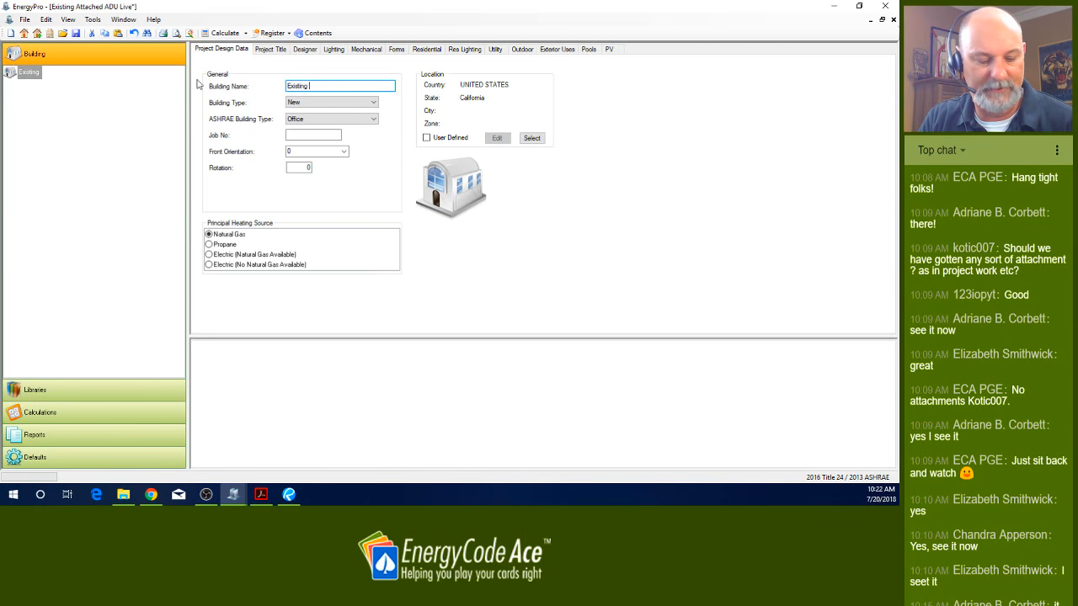
type("Attach")
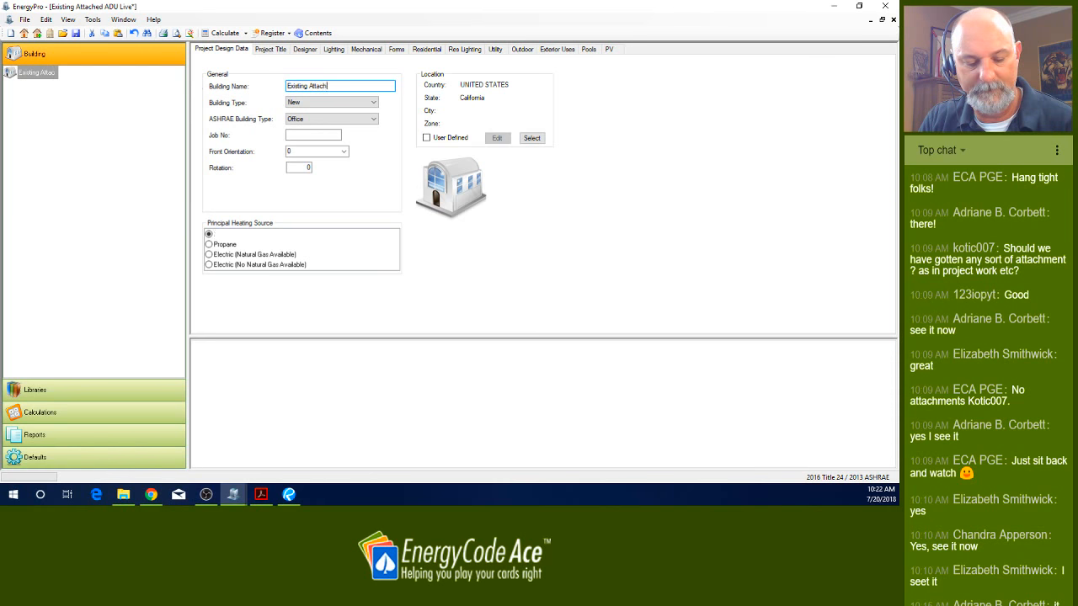
type("ed ADU")
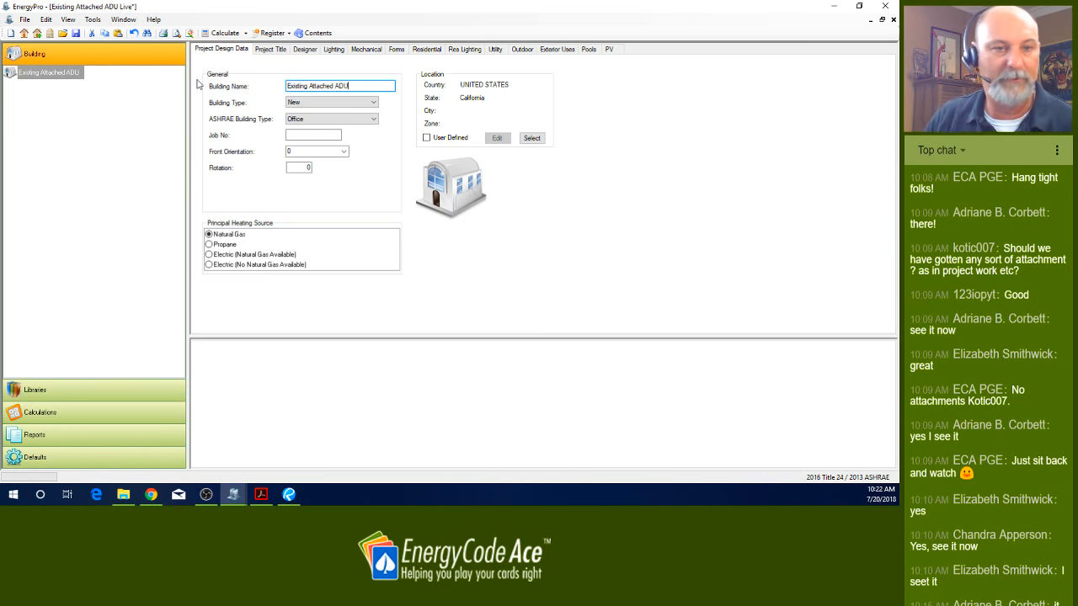
- Set the building's front orientation to 180
left_click(317, 151)
type("180")
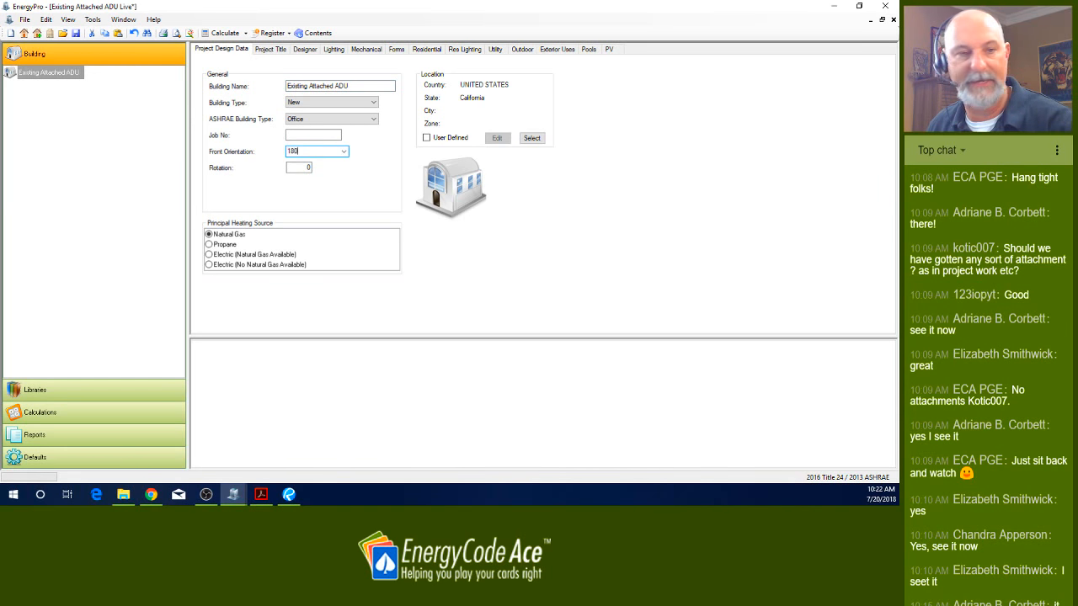
key("Tab")
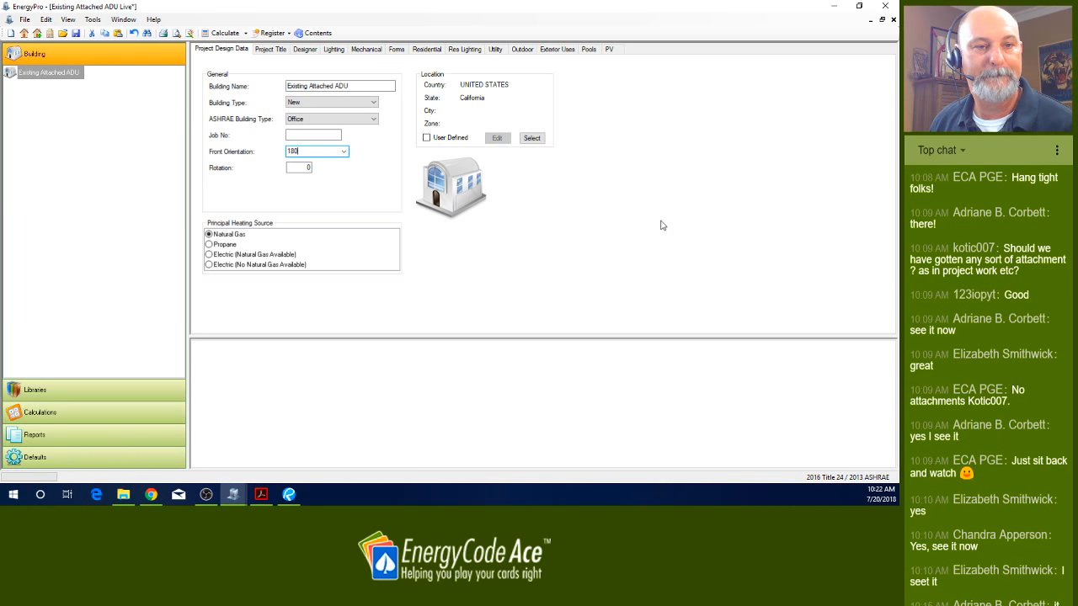
- Set the building type to Addition, with an existing floor area of 1570 ft² and 4 existing bedrooms
left_click(337, 103)
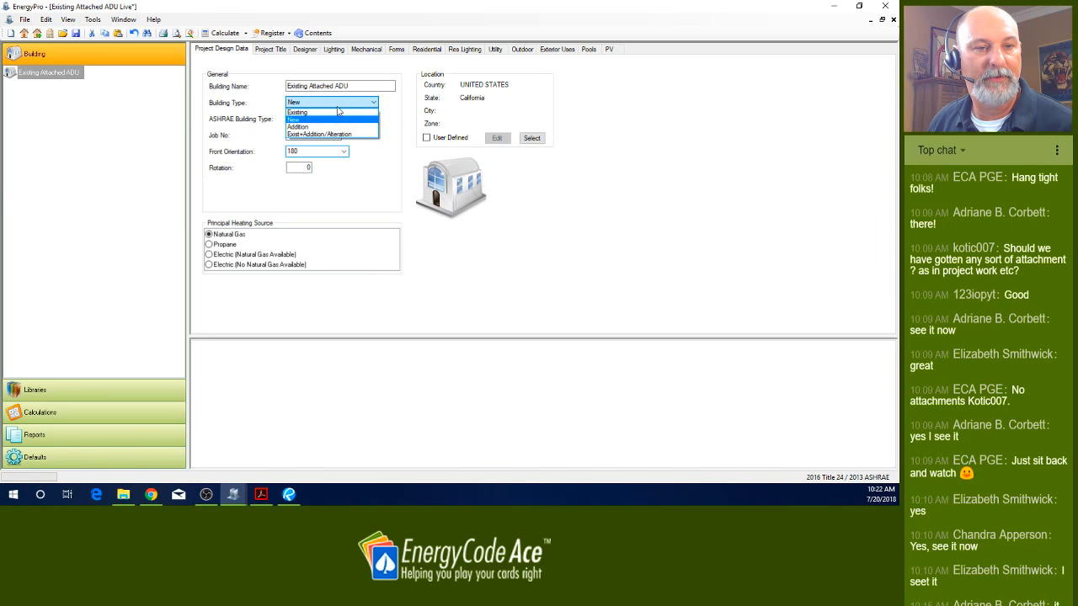
left_click(336, 127)
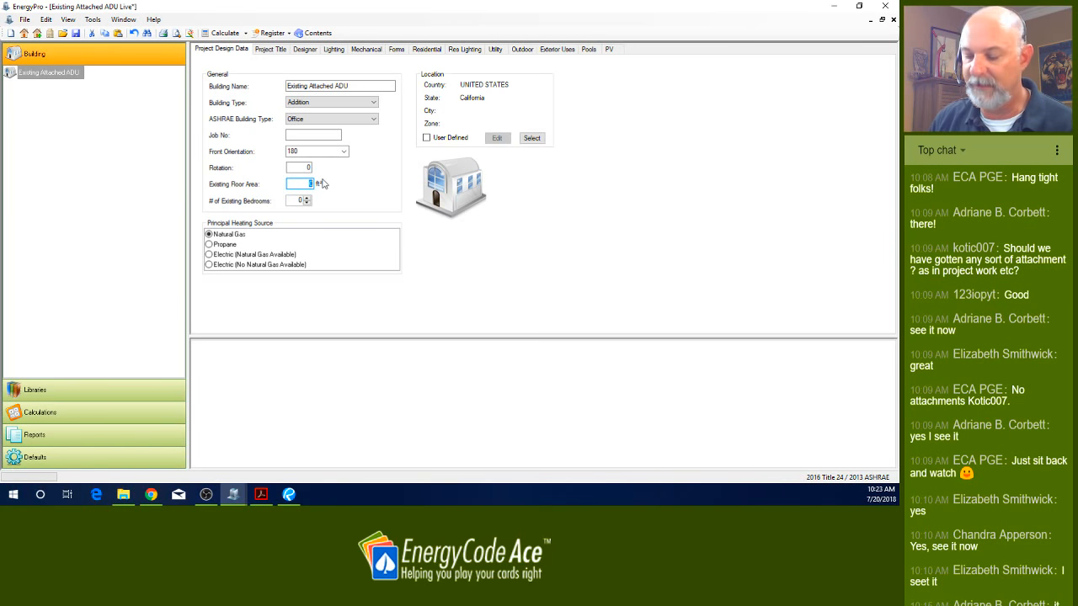
type("157")
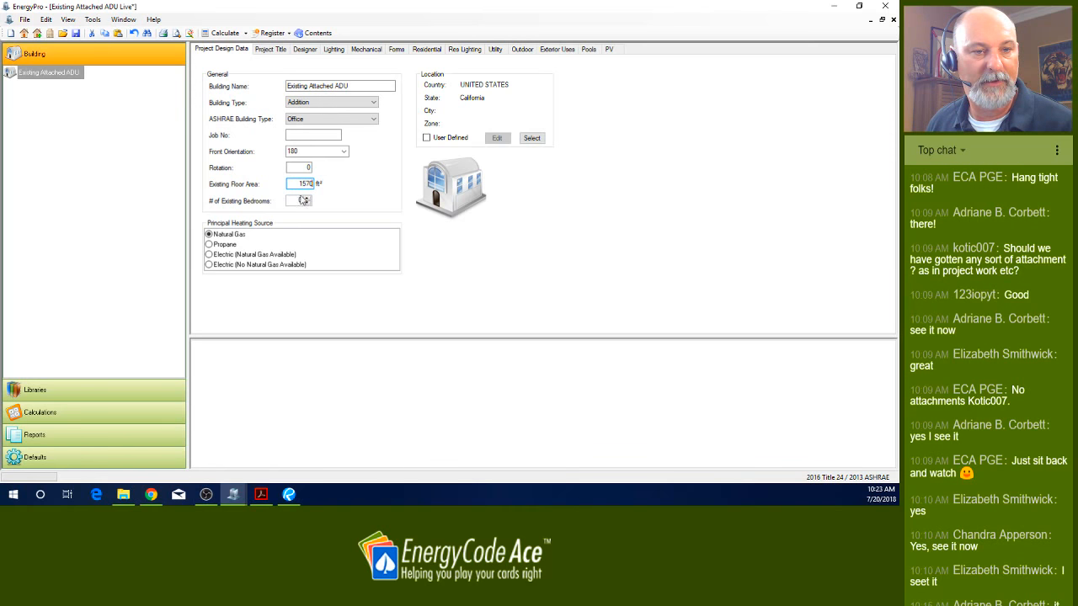
left_click(307, 202)
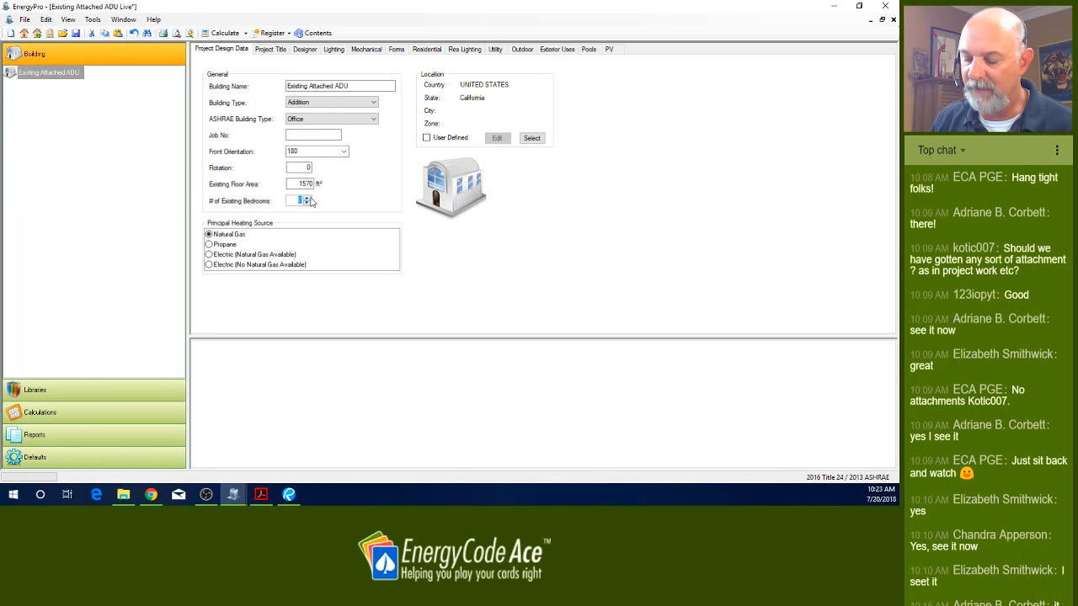
type("4")
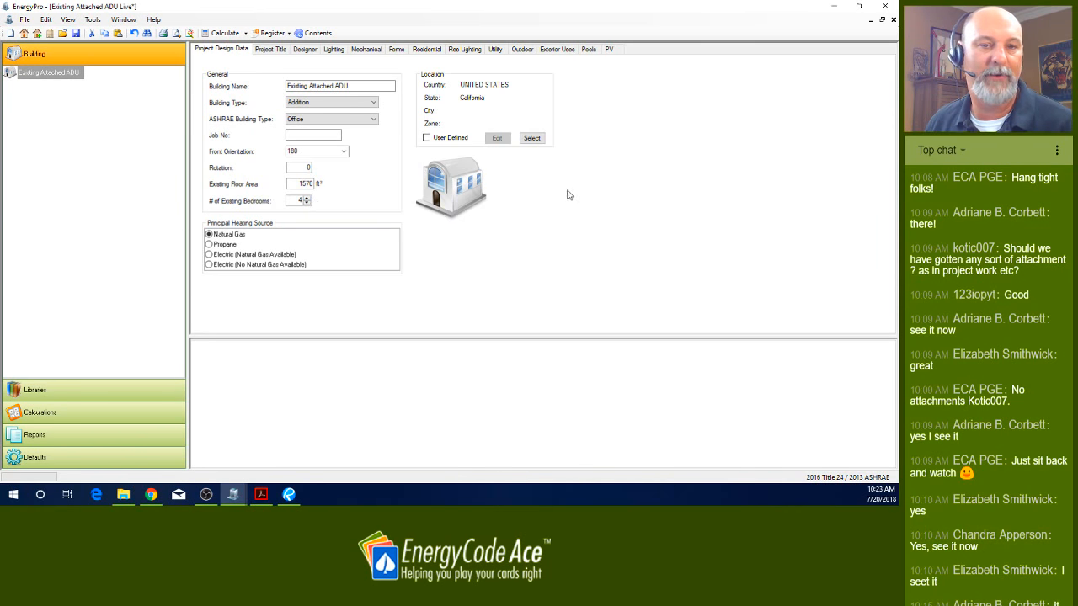
- Set the project location to Santa Clara Univ, California, United States
left_click(533, 138)
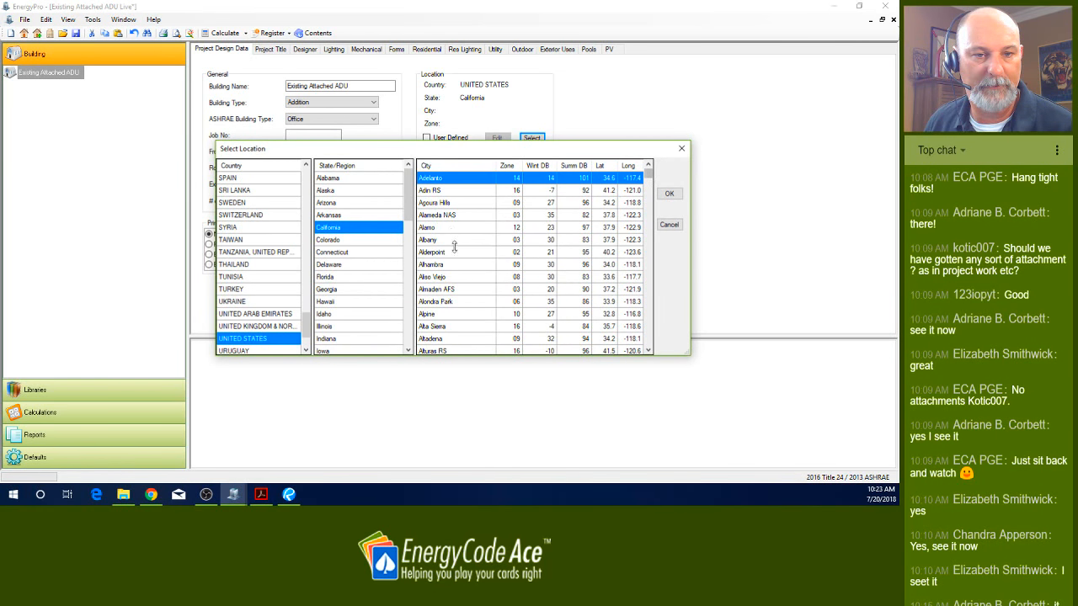
scroll(457, 258, "down", 12)
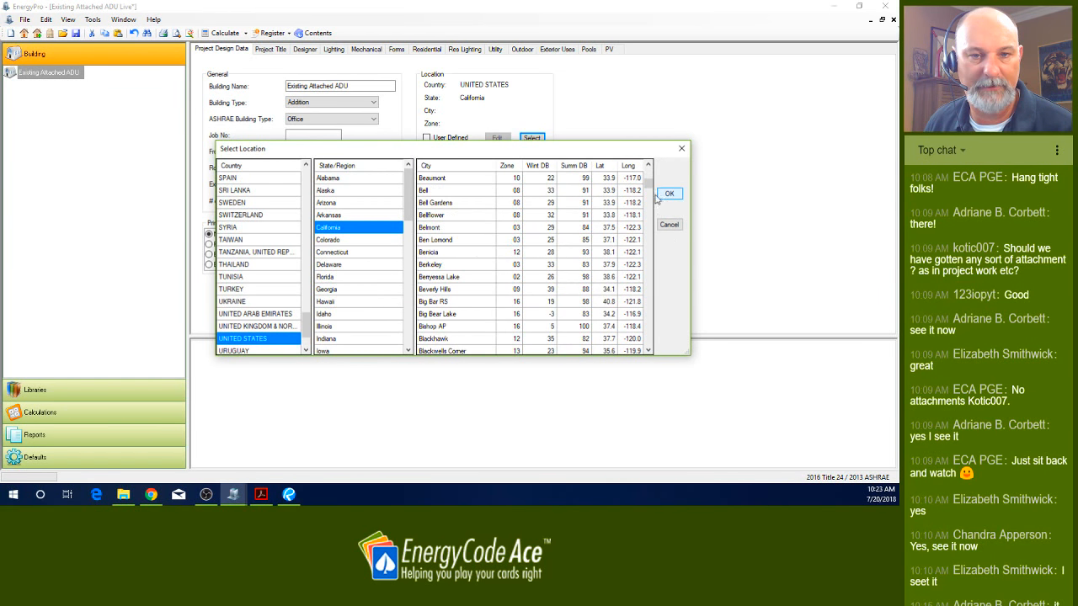
left_click_drag(648, 184, 649, 305)
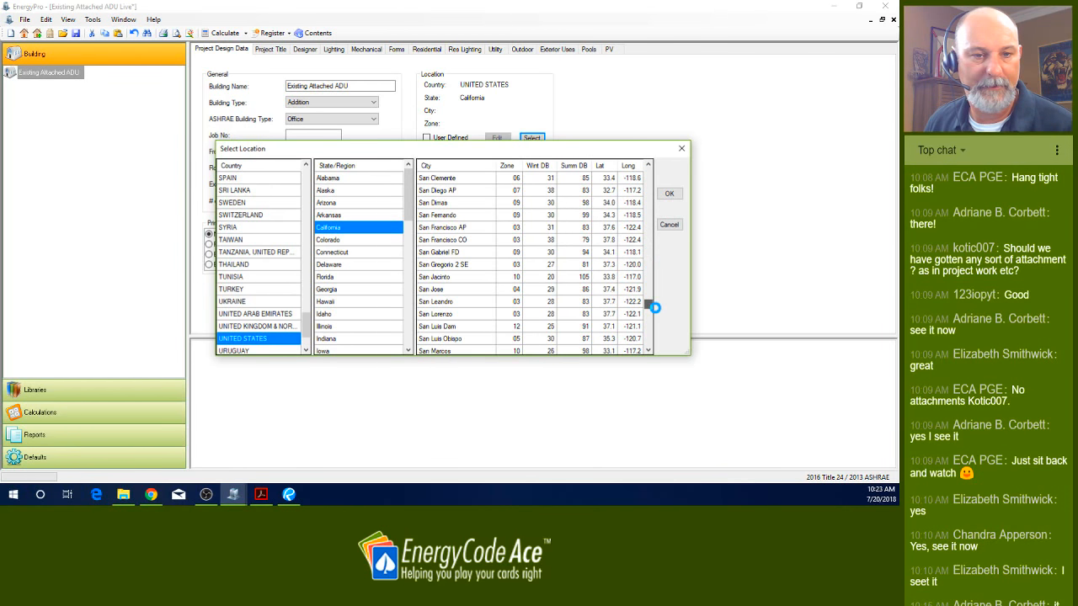
scroll(478, 268, "up", 2)
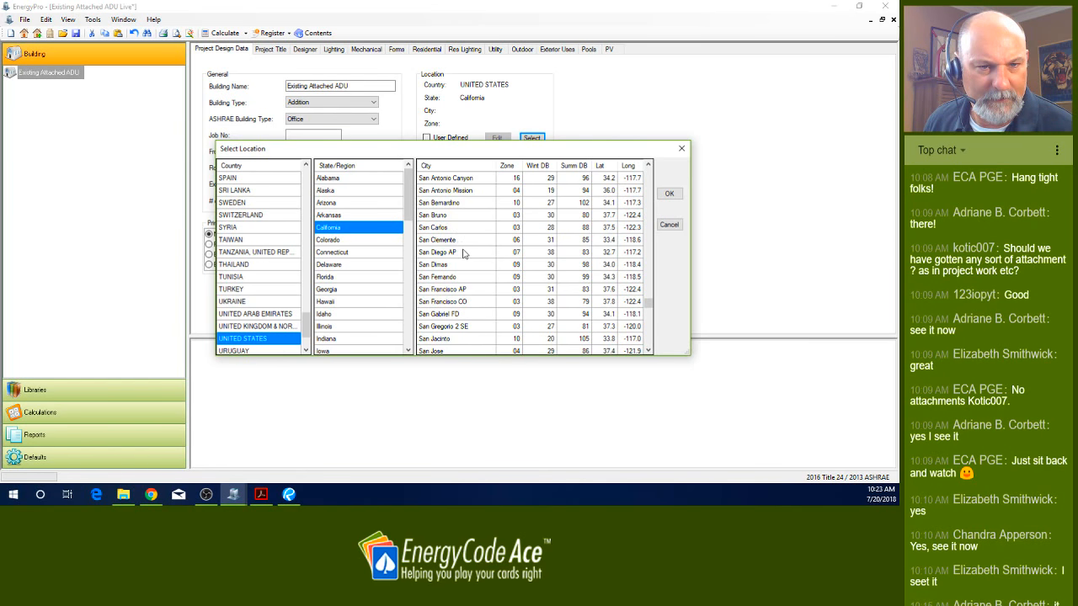
scroll(464, 254, "down", 6)
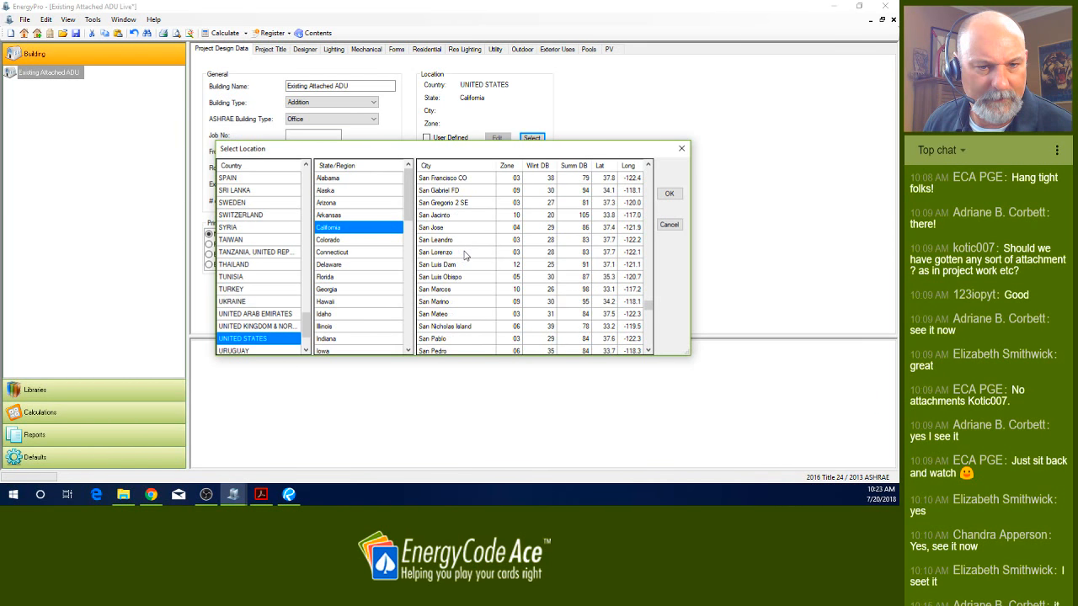
scroll(464, 255, "down", 3)
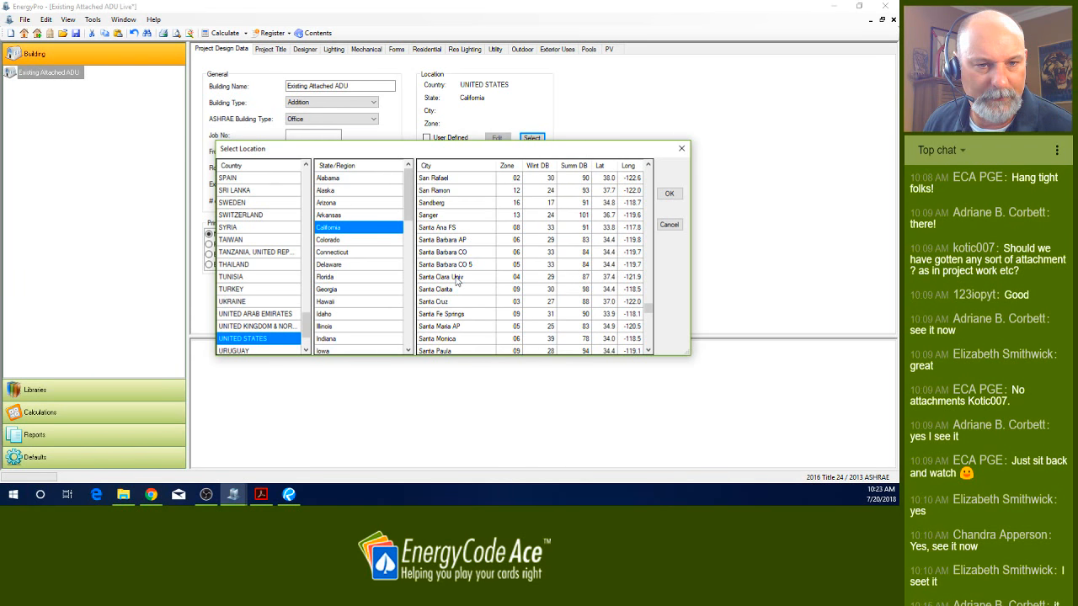
left_click(456, 278)
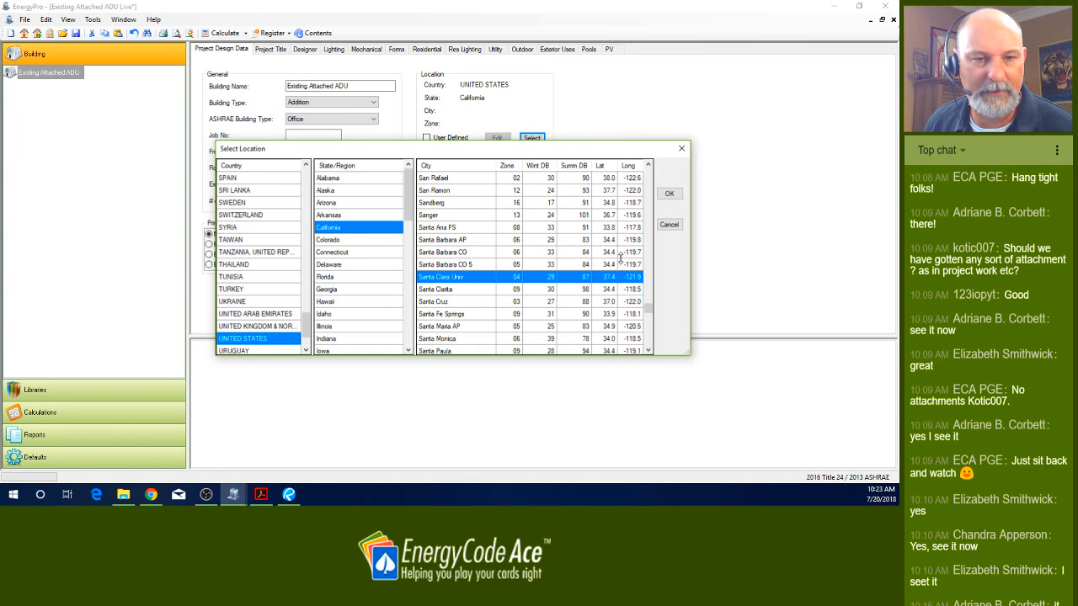
left_click(670, 196)
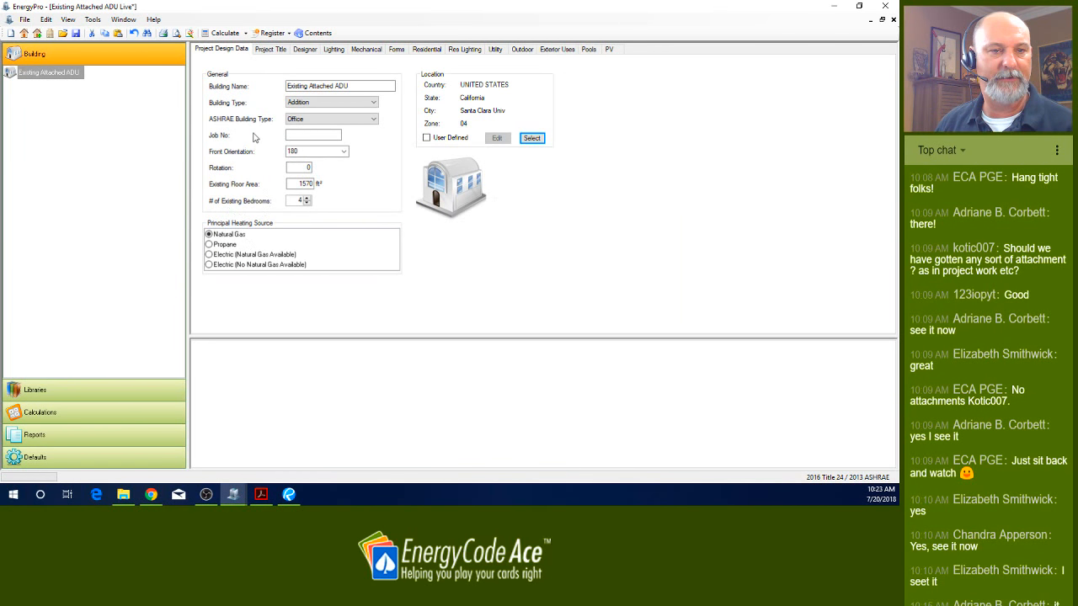
- Add a plant to the Existing Attached ADU building and a system under that plant
right_click(65, 74)
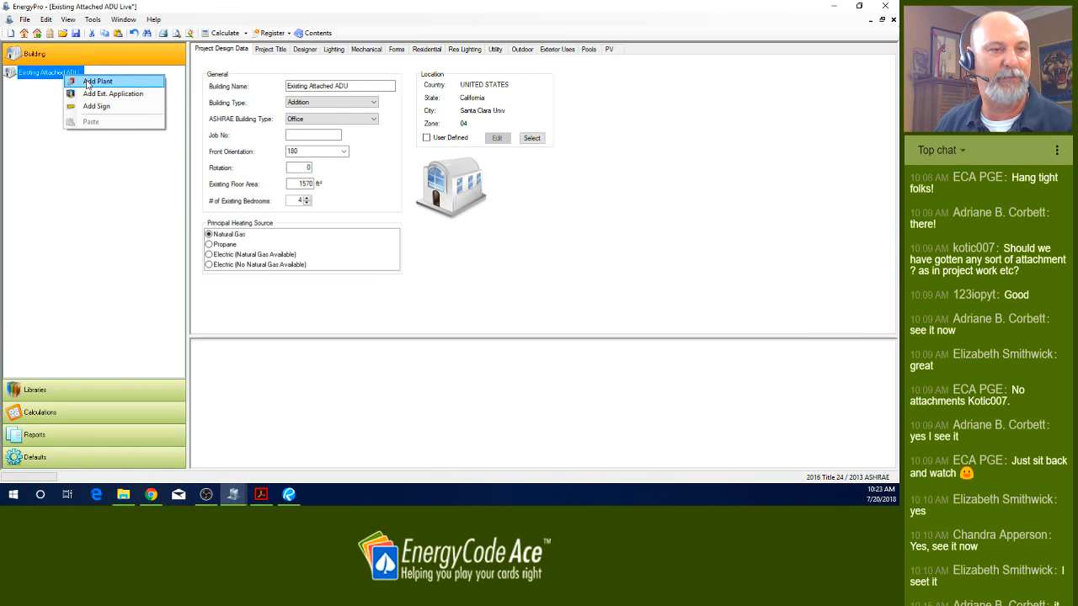
left_click(87, 82)
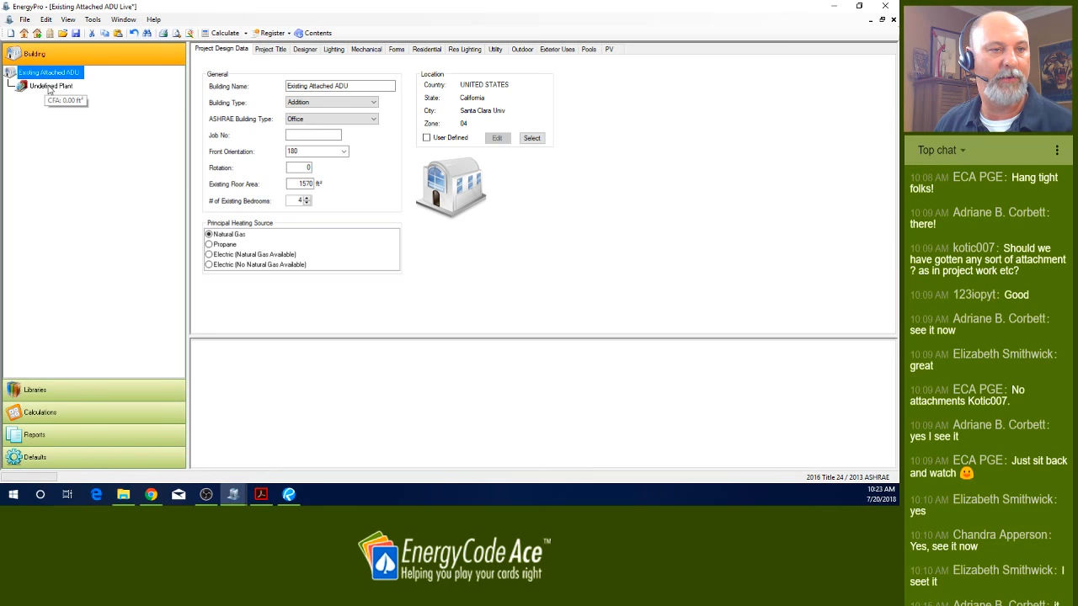
right_click(49, 90)
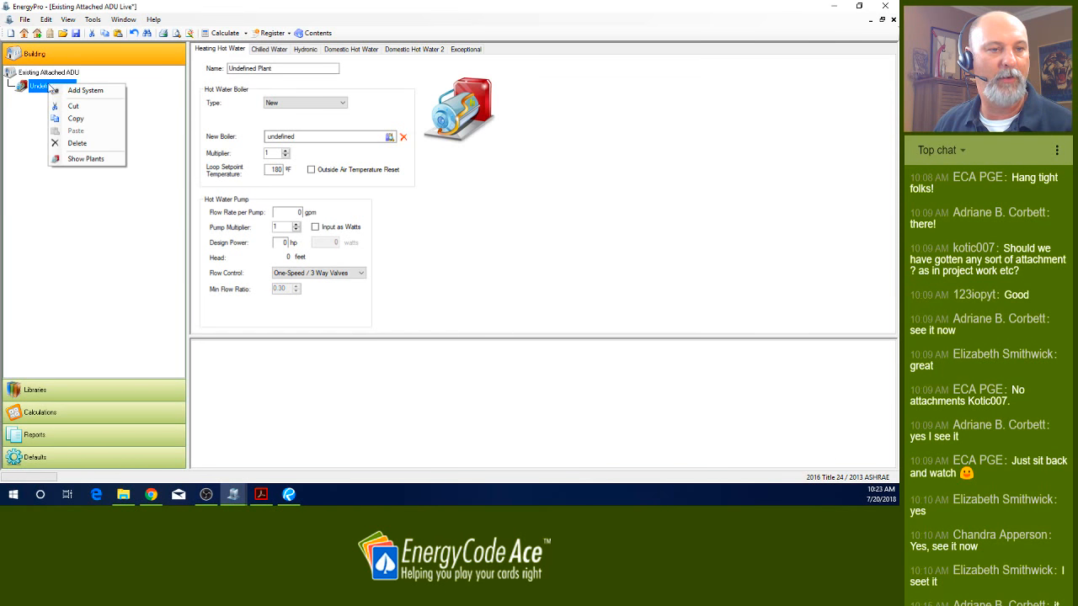
left_click(83, 91)
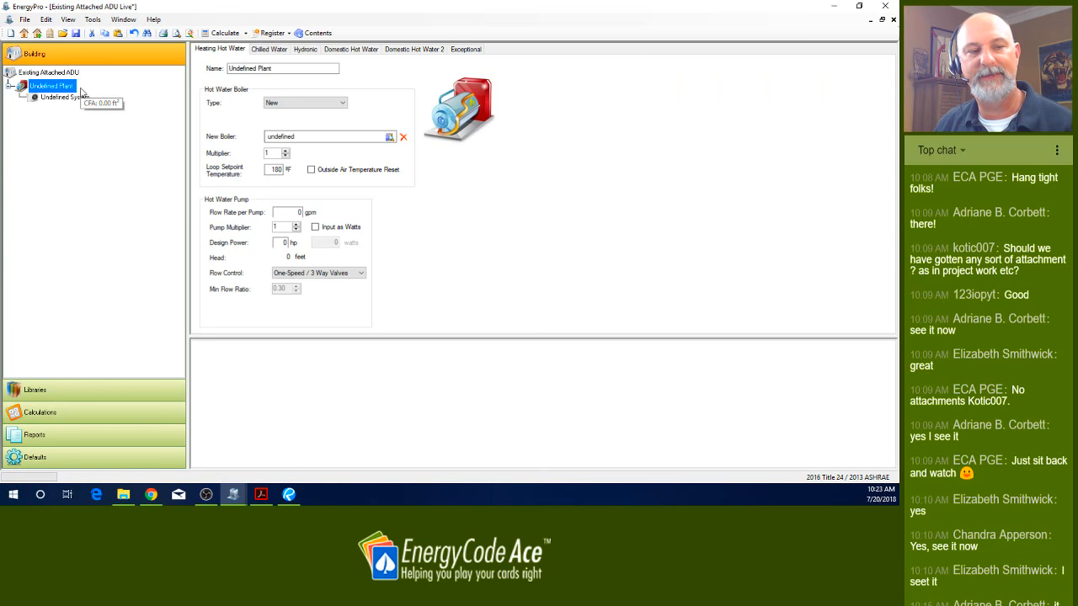
- Add a zone under the undefined system and name it ADU
left_click(77, 100)
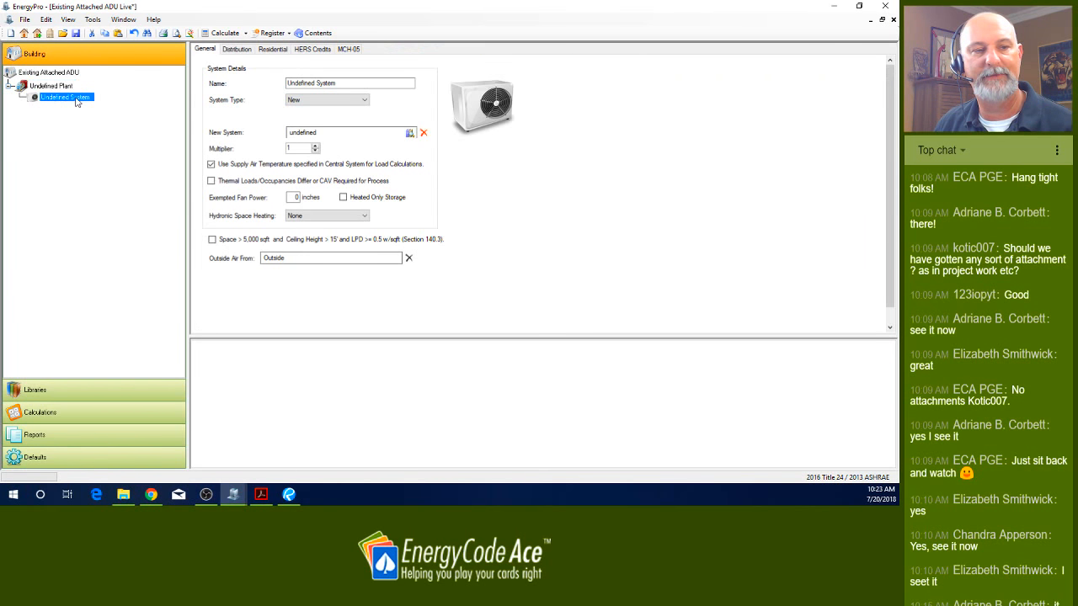
right_click(78, 100)
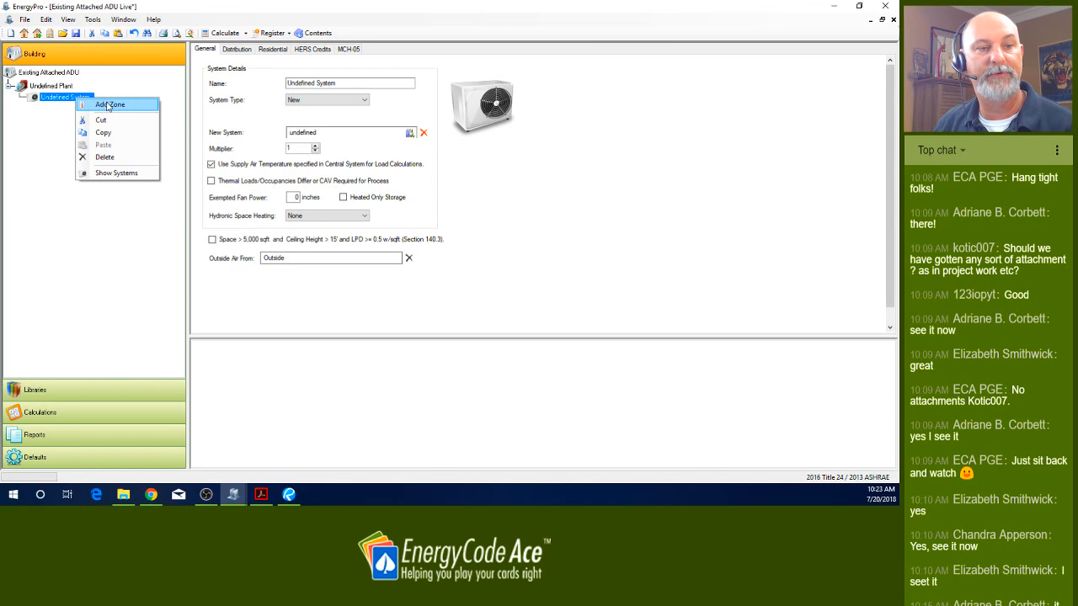
left_click(116, 105)
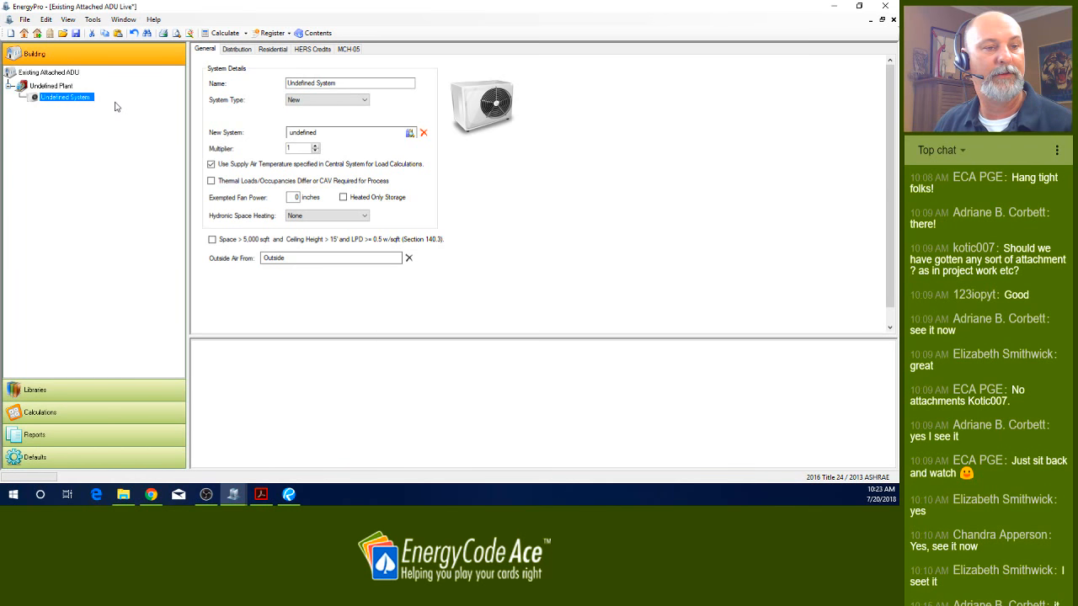
left_click(91, 109)
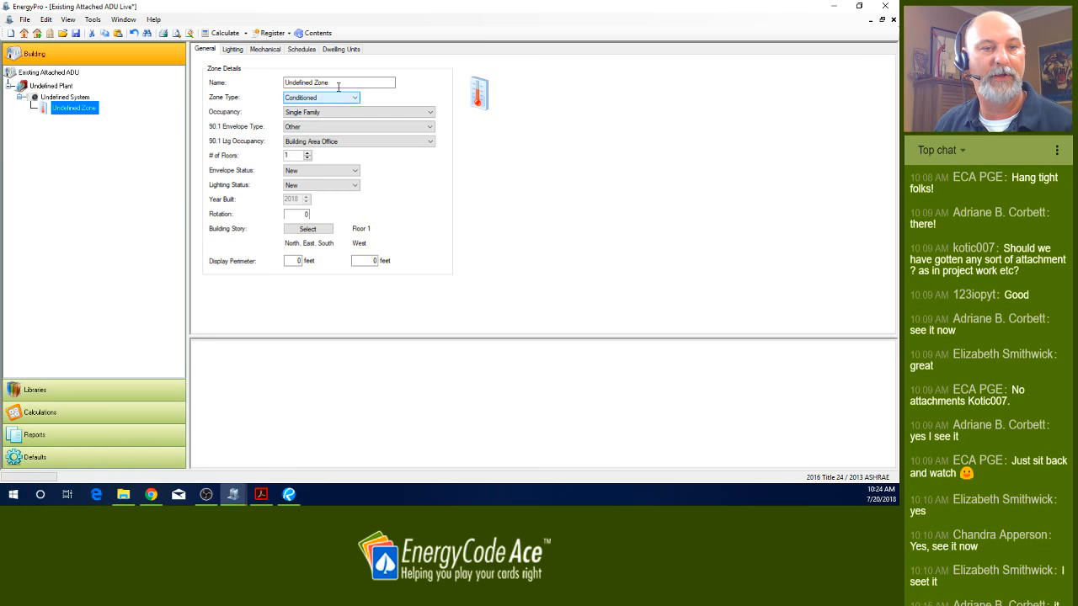
left_click_drag(344, 84, 263, 88)
type("ADU")
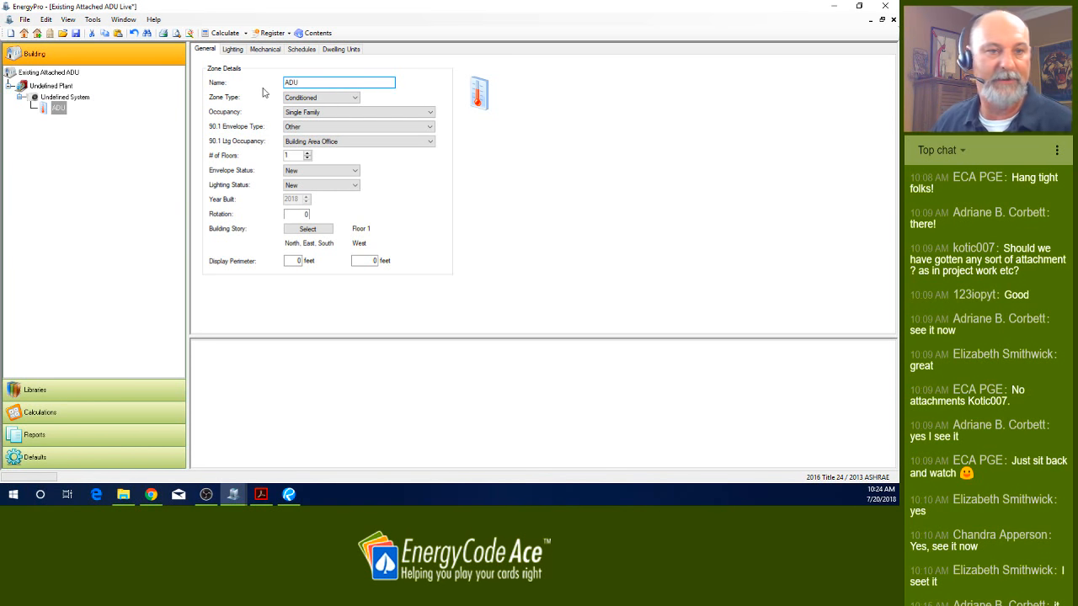
- Open the ADU zone's building story selection and delete Floor 2
left_click(310, 234)
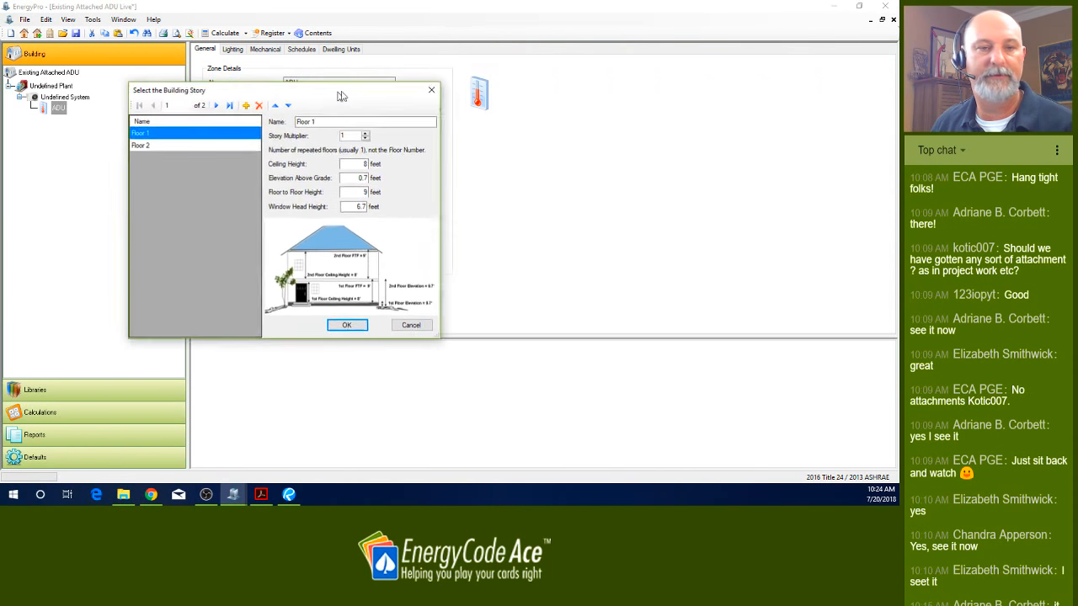
left_click(243, 148)
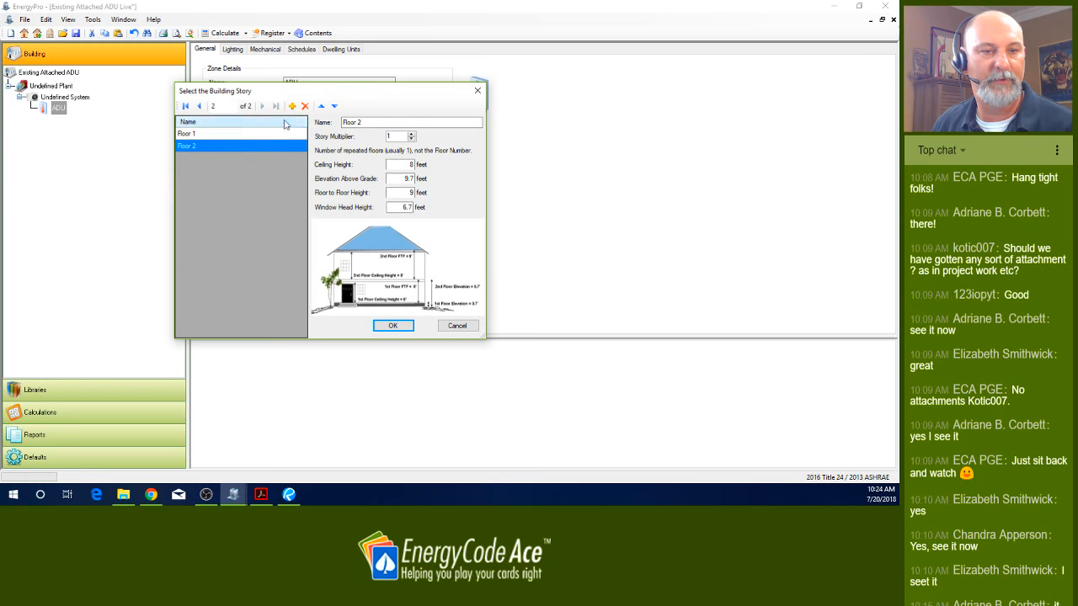
left_click(304, 106)
- Set Floor 1's ceiling height to 9 feet and floor to floor height to 10 feet, and assign it to the zone
left_click(395, 164)
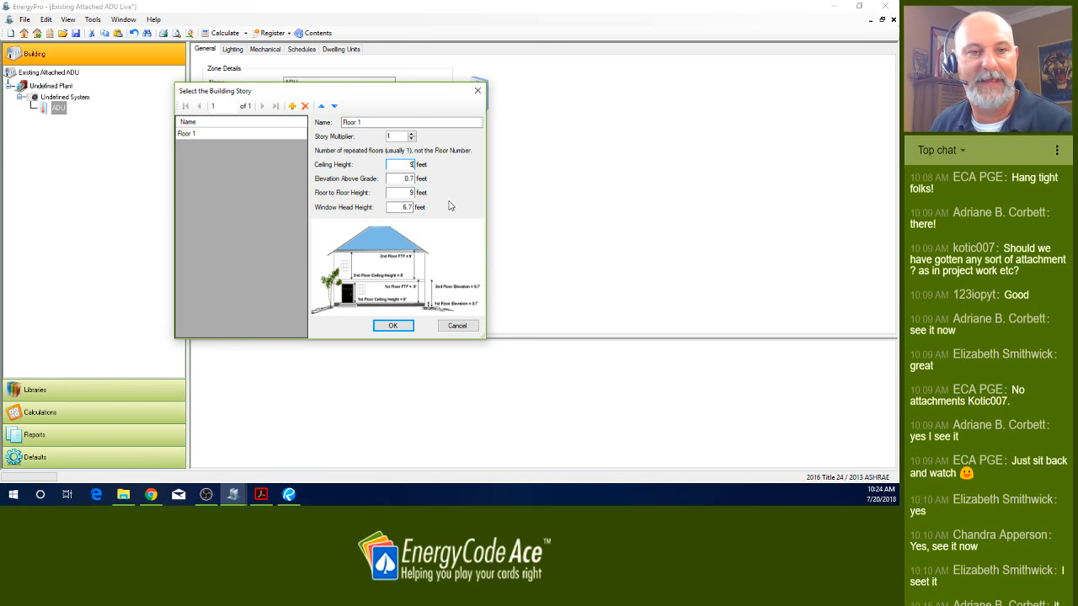
left_click(395, 178)
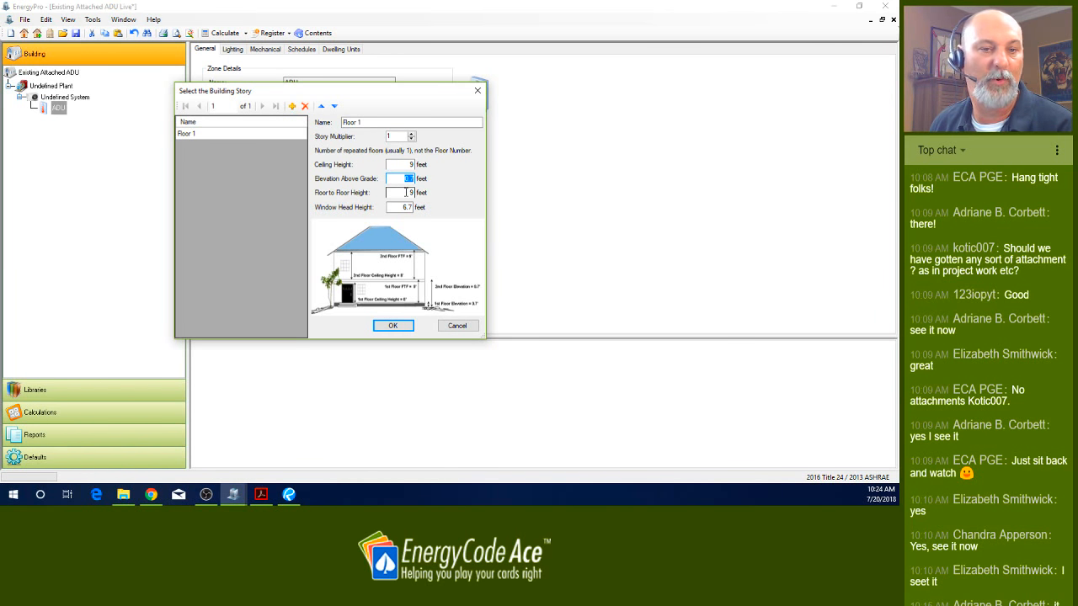
left_click(407, 192)
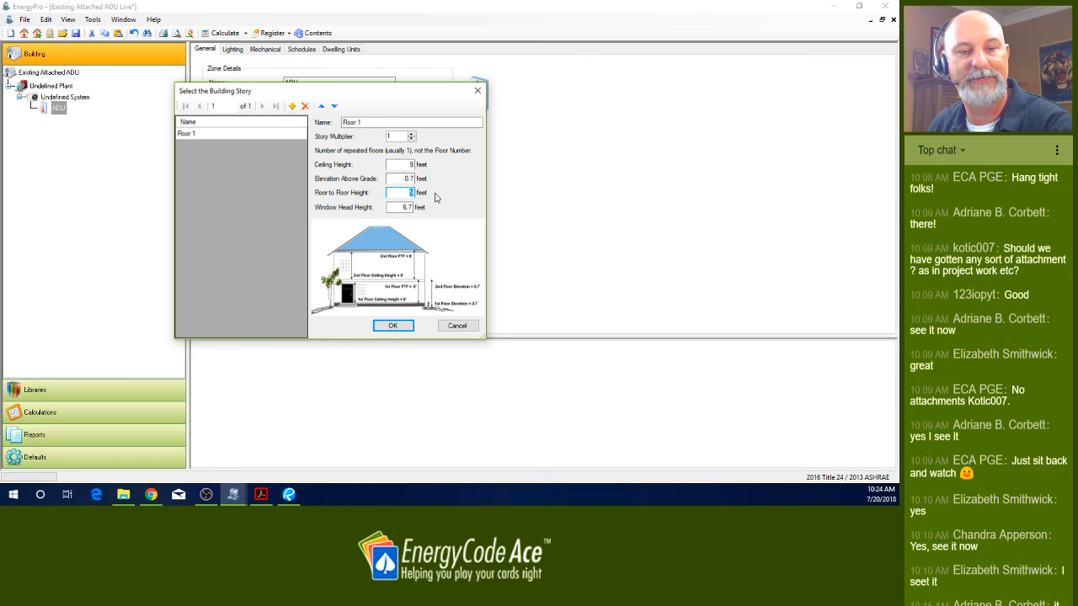
type("10")
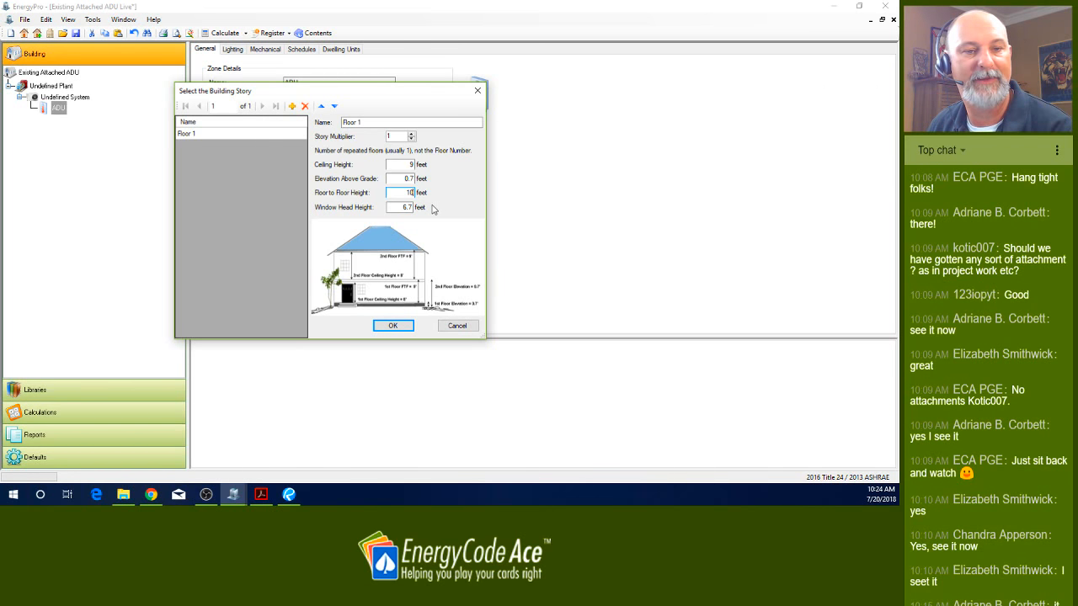
left_click(408, 207)
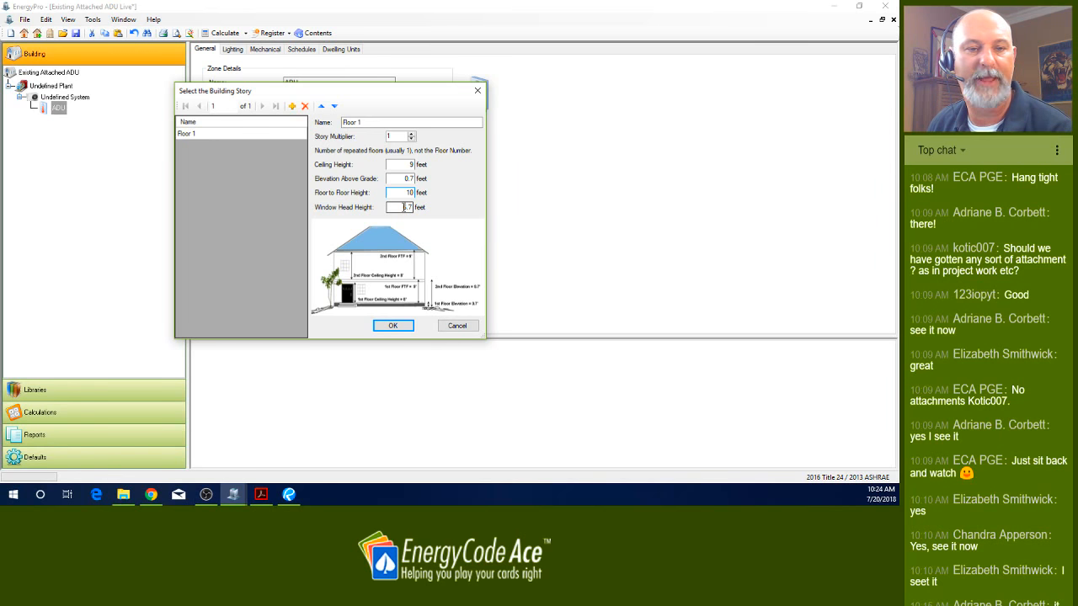
left_click(404, 328)
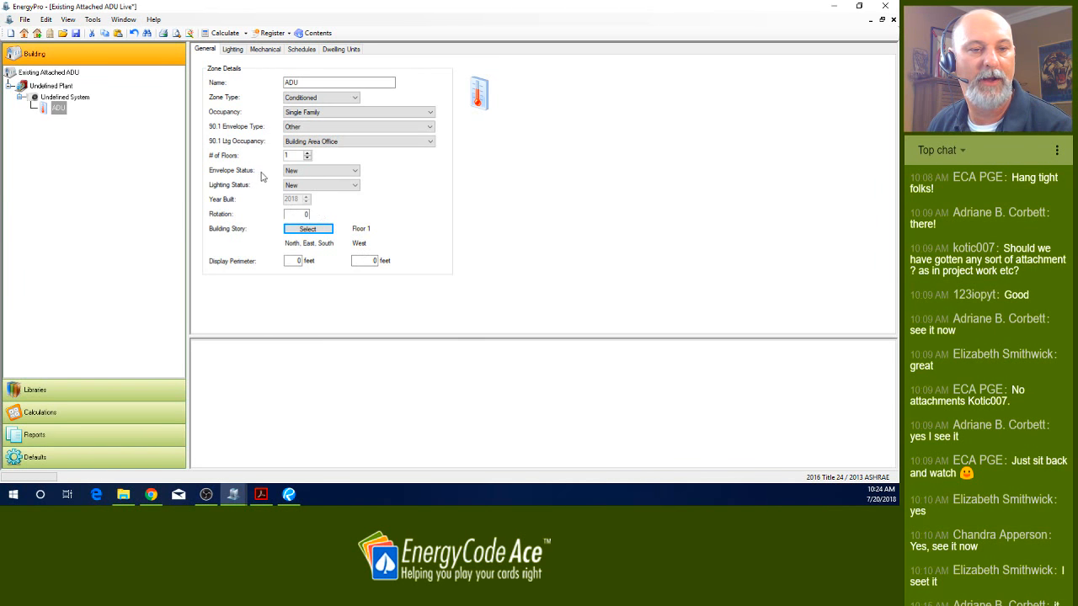
- Exclude the range, refrigerator, dishwasher, washer and dryer from the zone's dwelling unit and set its bedrooms to 1
left_click(341, 50)
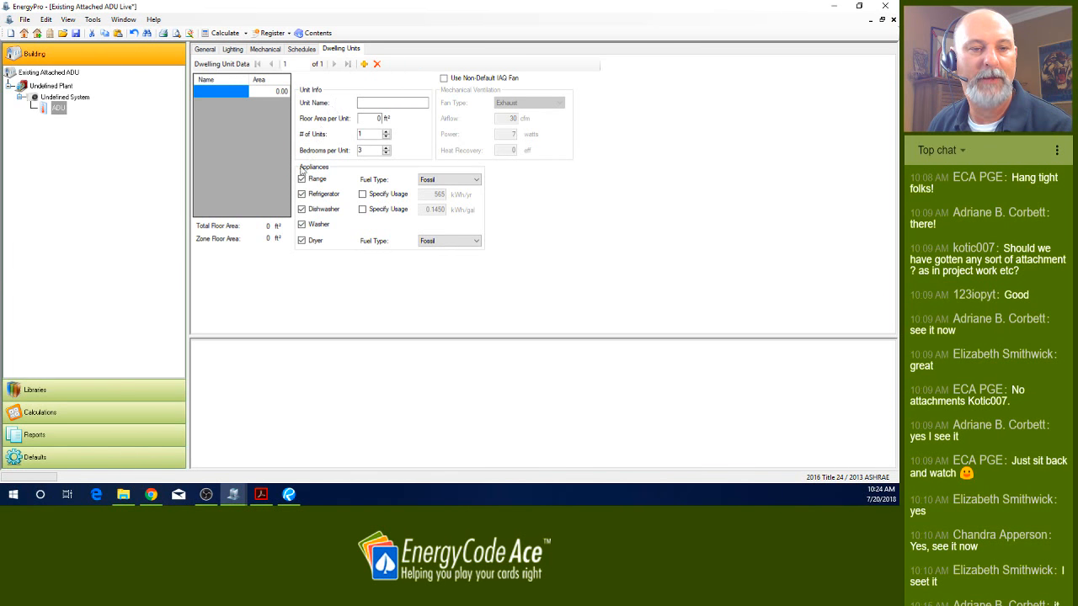
left_click(302, 179)
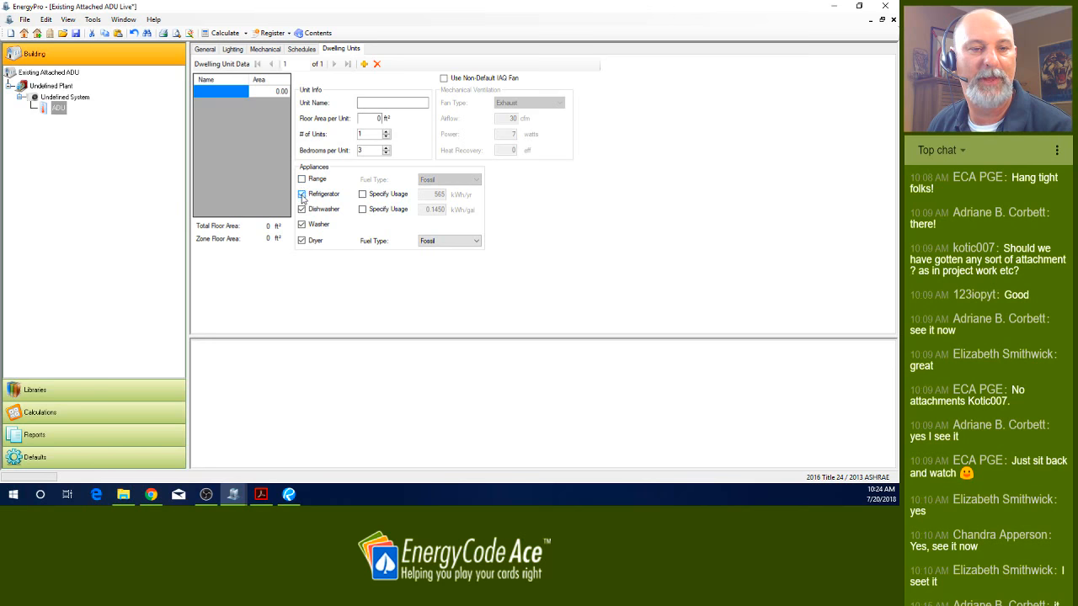
left_click(301, 194)
left_click(301, 209)
left_click(302, 224)
left_click(302, 241)
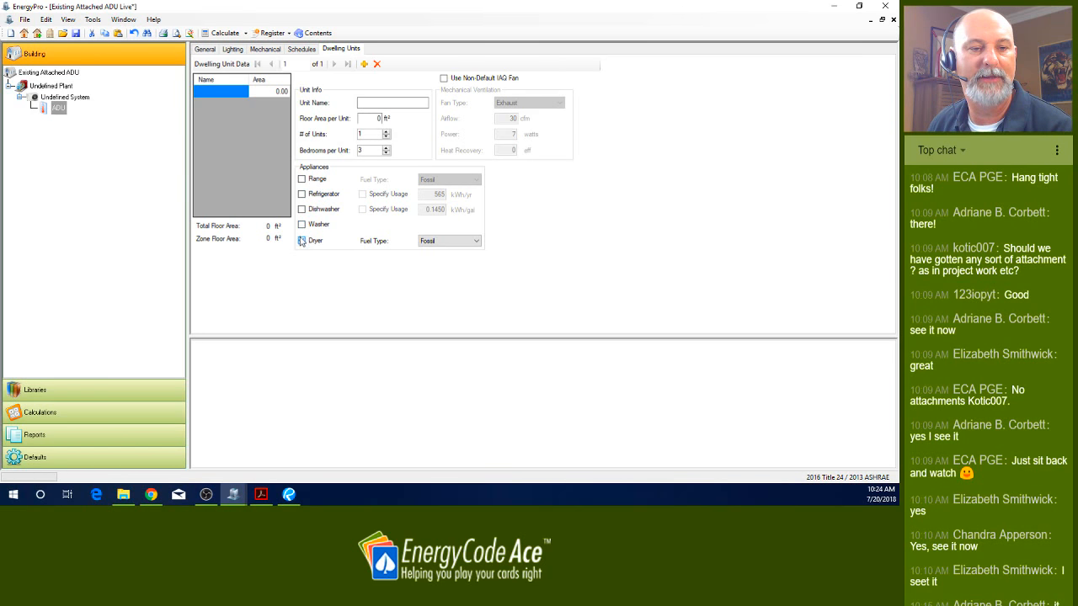
left_click(301, 242)
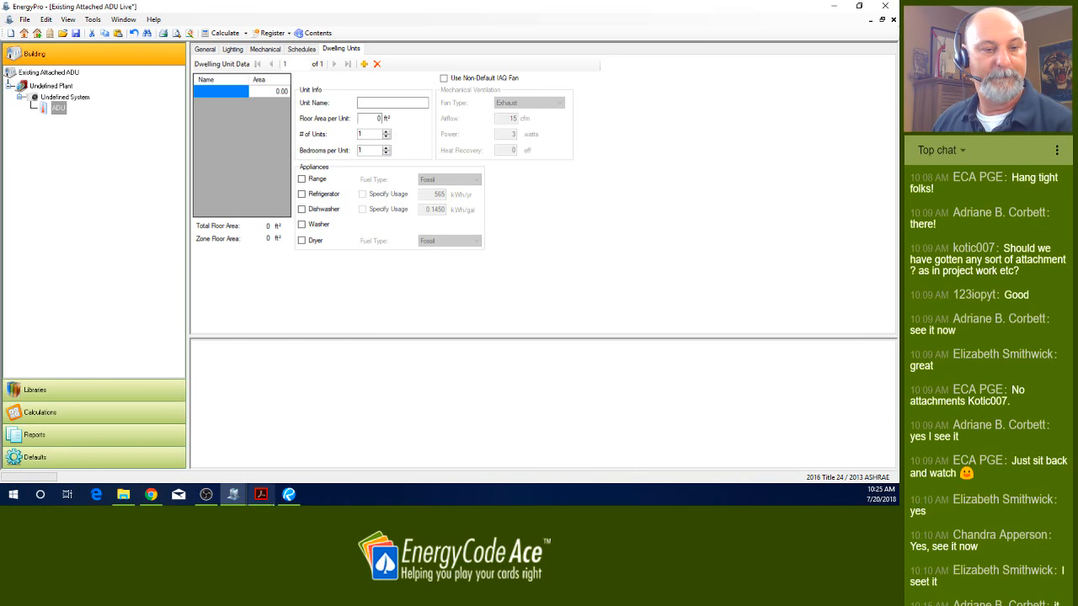
- Switch to Bluebeam Revu to check the new ADU conversion floor plan and return to the Existing Attached ADU project in EnergyPro
left_click(288, 496)
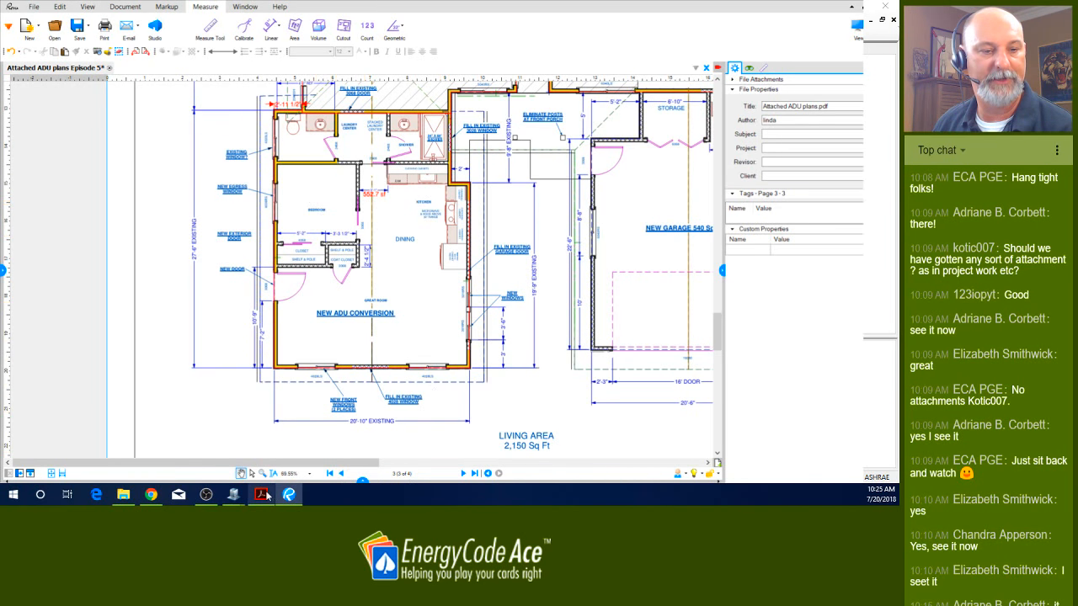
mouse_move(233, 496)
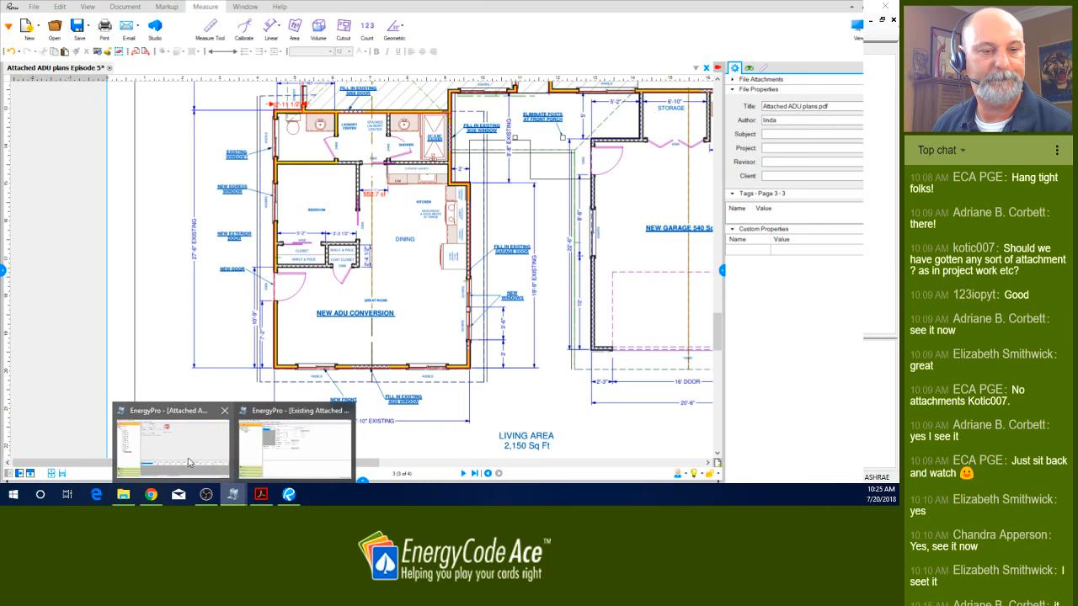
mouse_move(188, 459)
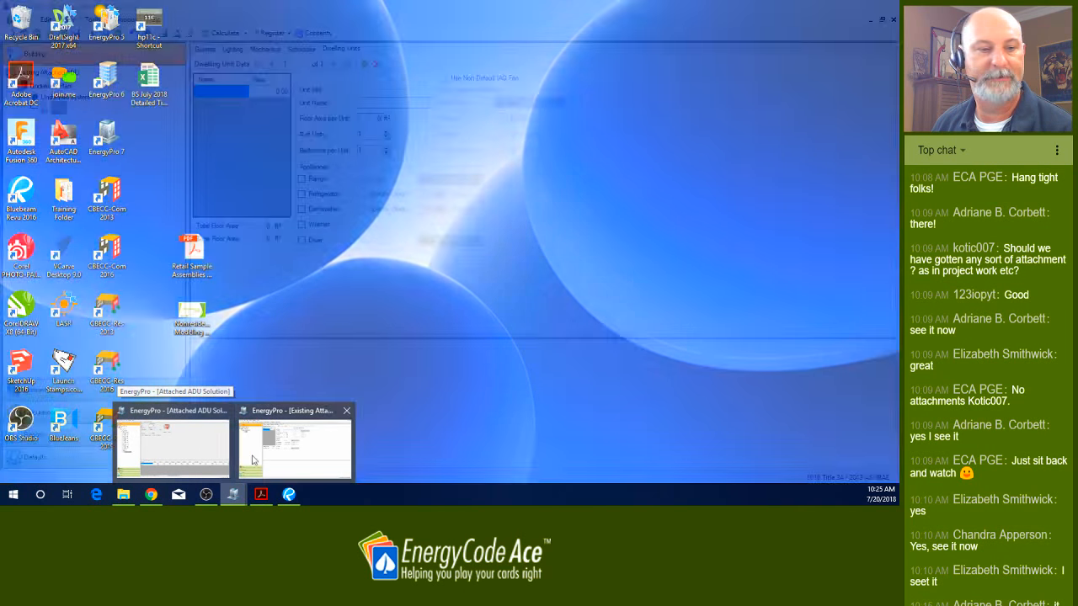
left_click(281, 459)
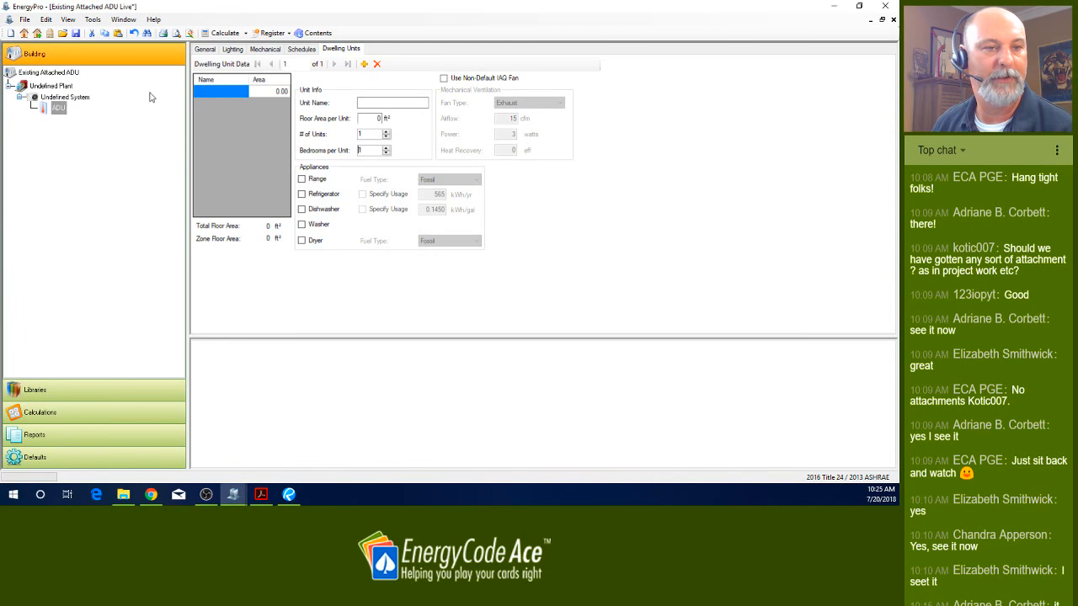
- Add a room under the ADU zone
left_click(205, 49)
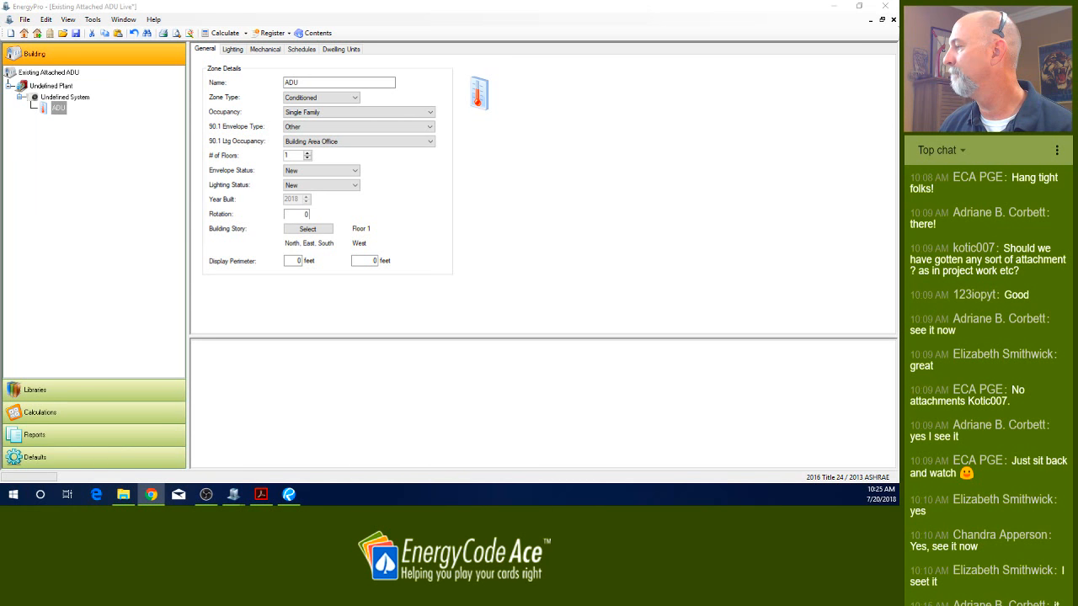
right_click(53, 110)
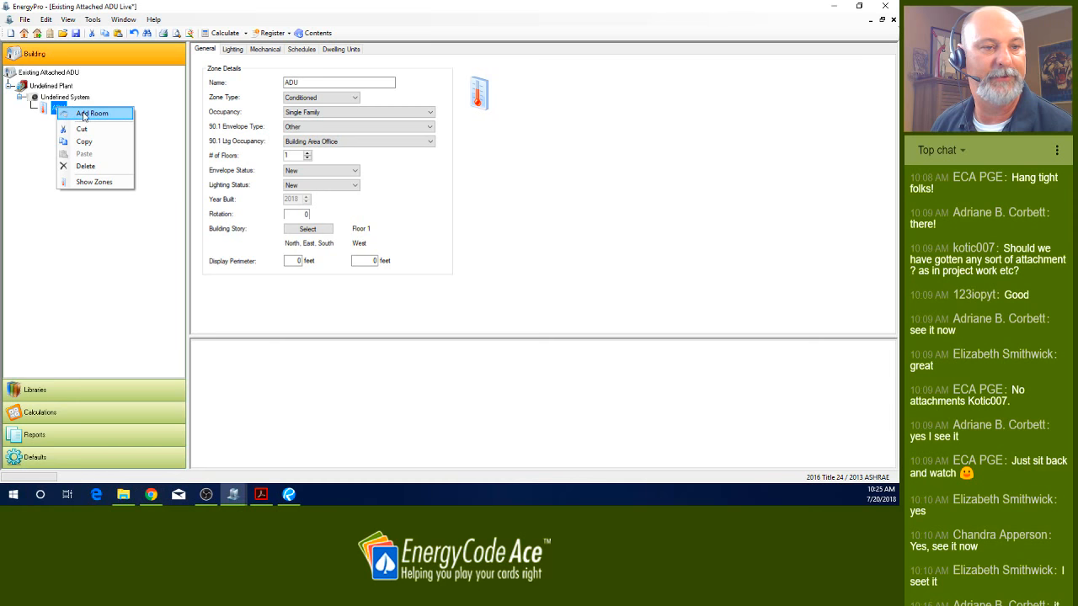
left_click(84, 114)
right_click(58, 110)
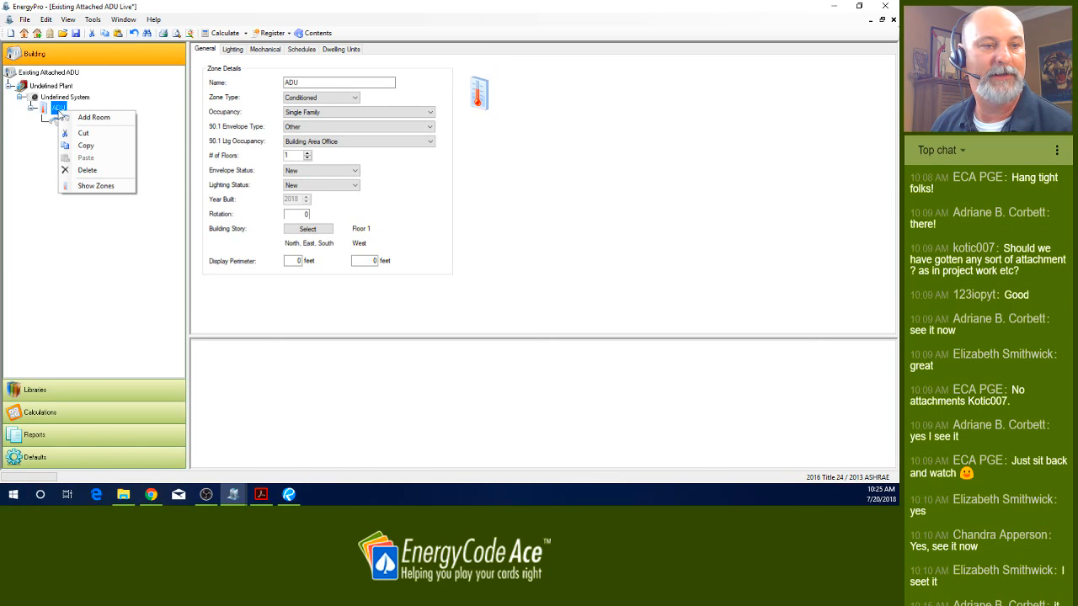
left_click(47, 132)
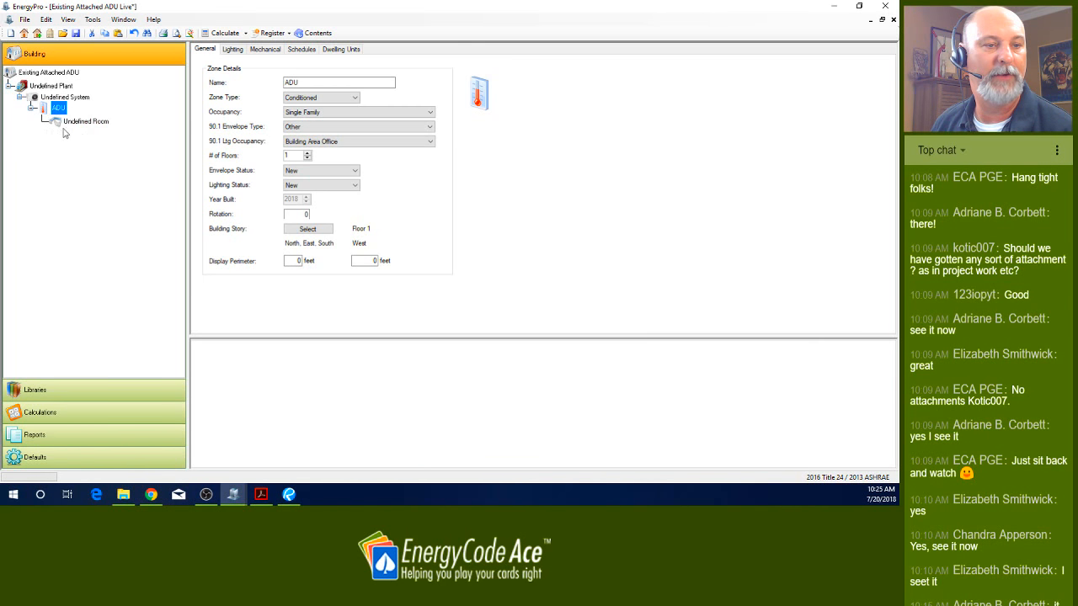
- Name the undefined room ADU and set its area to 553 ft²
left_click(75, 123)
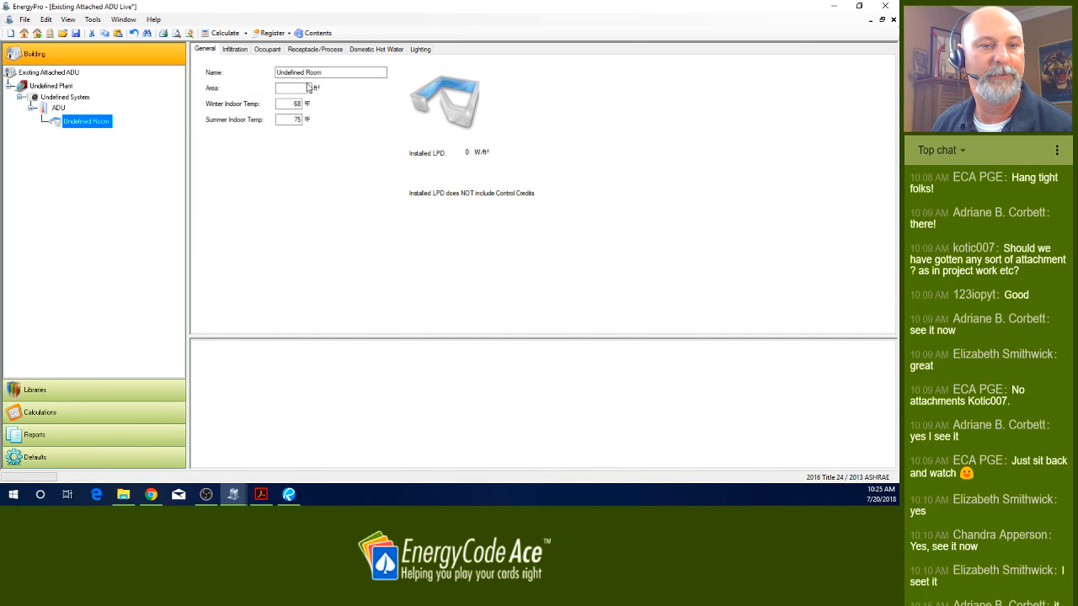
left_click_drag(330, 73, 233, 76)
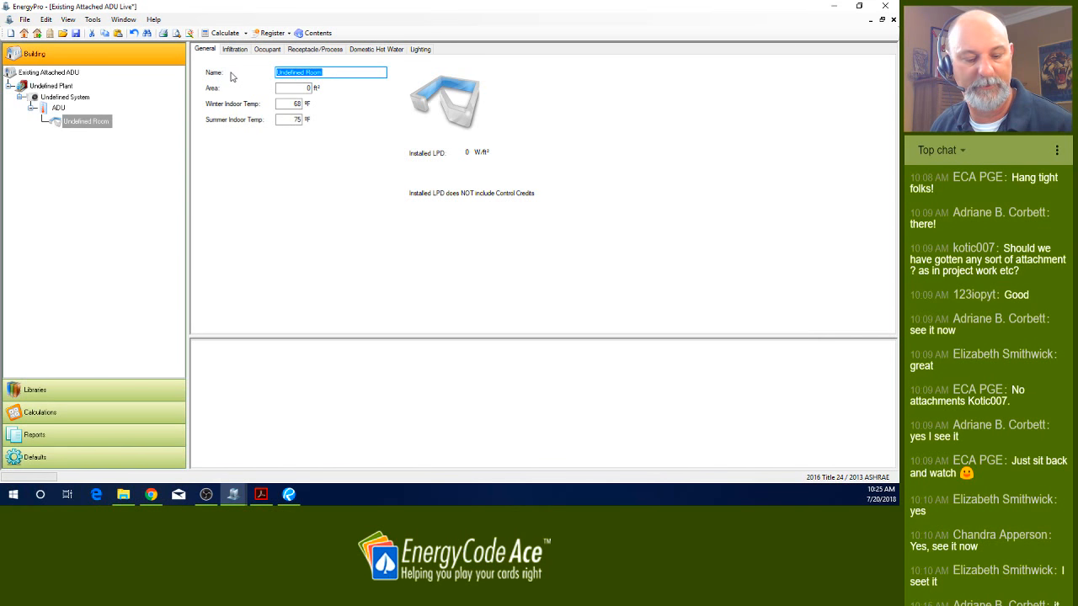
type("ADU")
key("Tab")
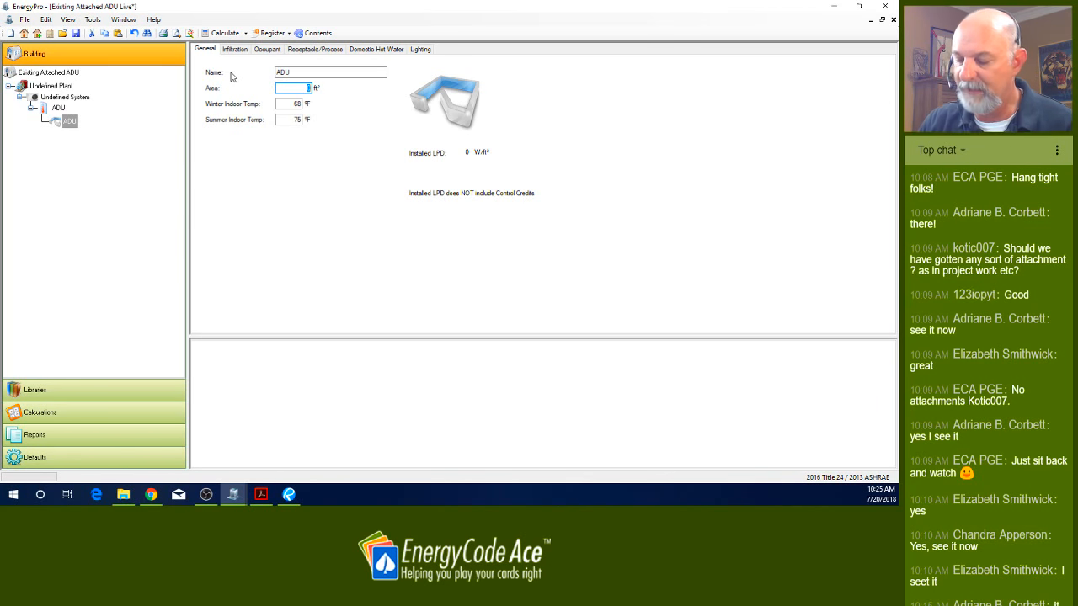
type("553")
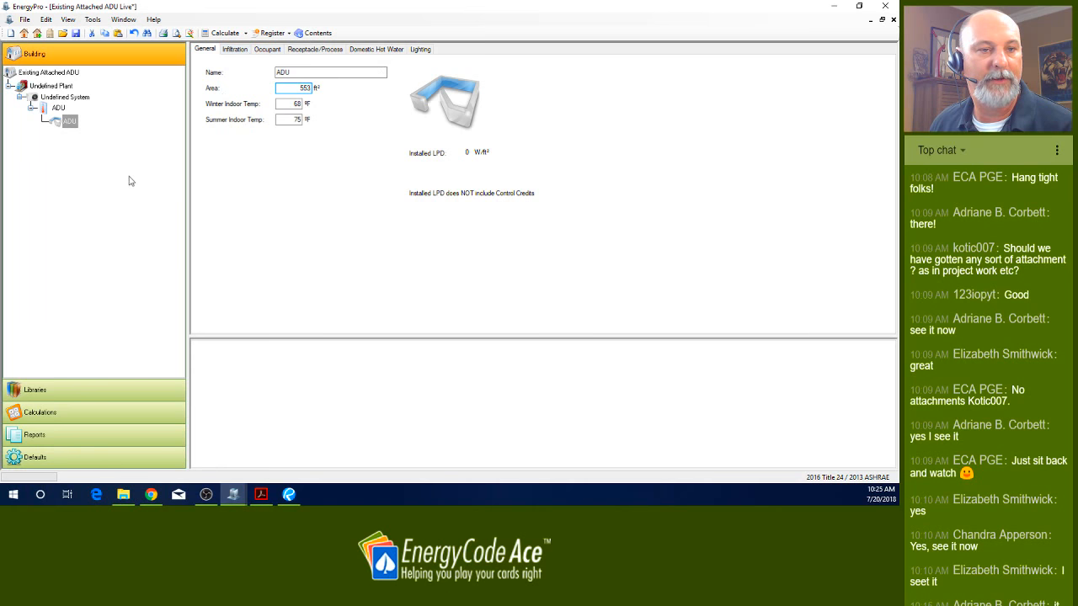
- Add four exterior walls to the ADU room
left_click(69, 121)
right_click(75, 125)
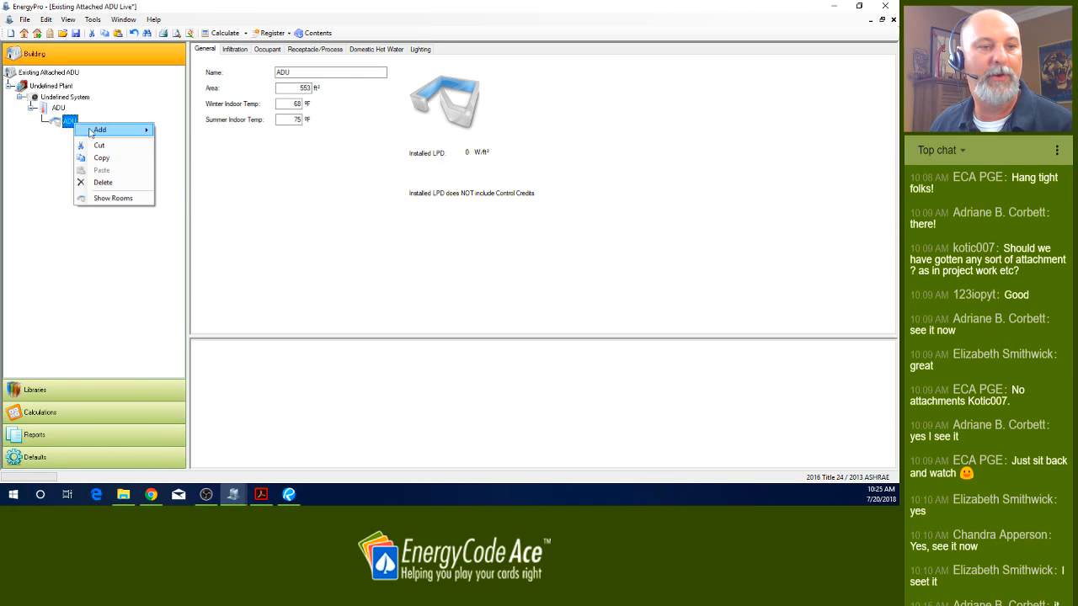
mouse_move(98, 134)
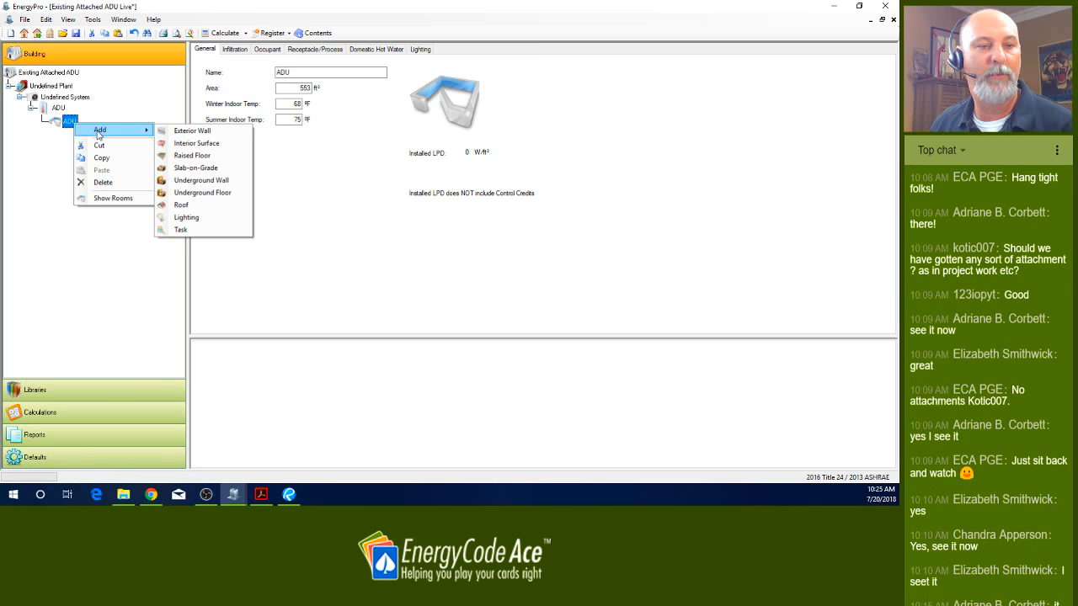
left_click(169, 133)
right_click(74, 125)
mouse_move(109, 133)
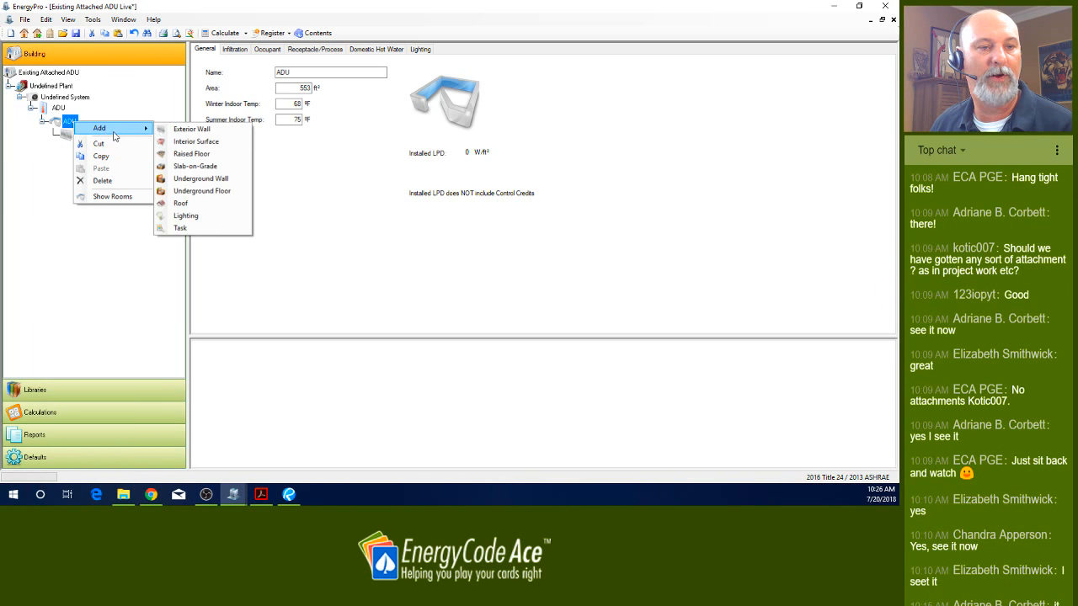
left_click(168, 133)
right_click(81, 125)
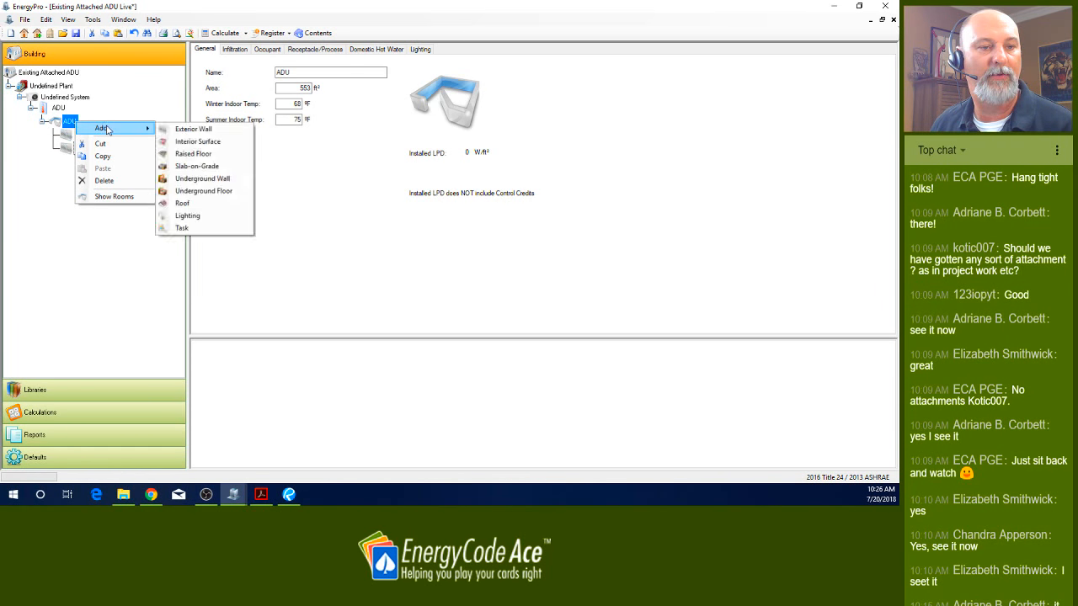
left_click(164, 132)
right_click(73, 124)
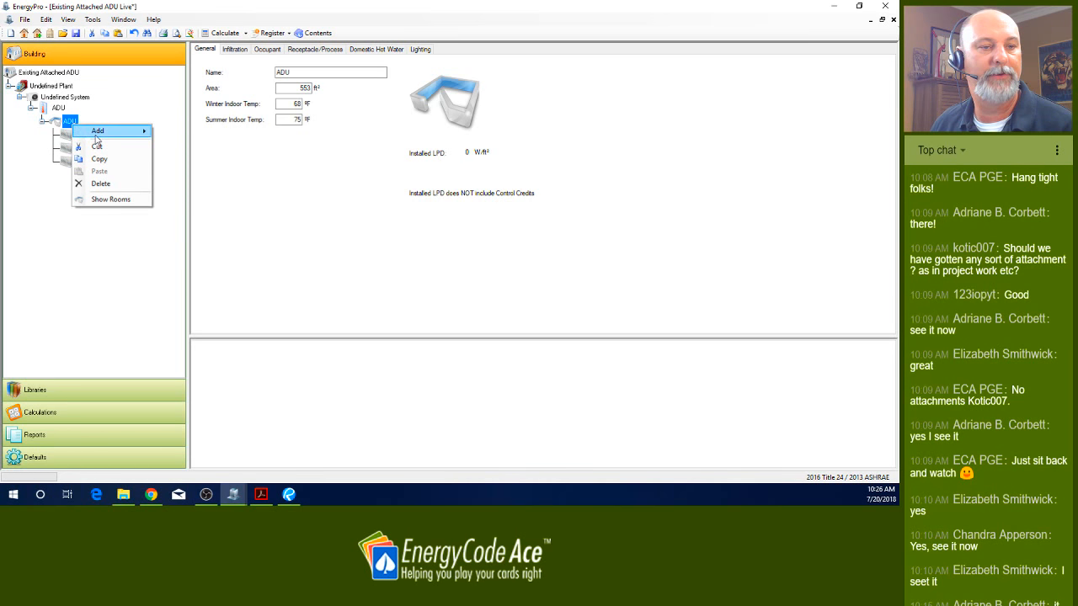
left_click(166, 139)
- Add a roof and a slab-on-grade floor to the ADU room
right_click(75, 123)
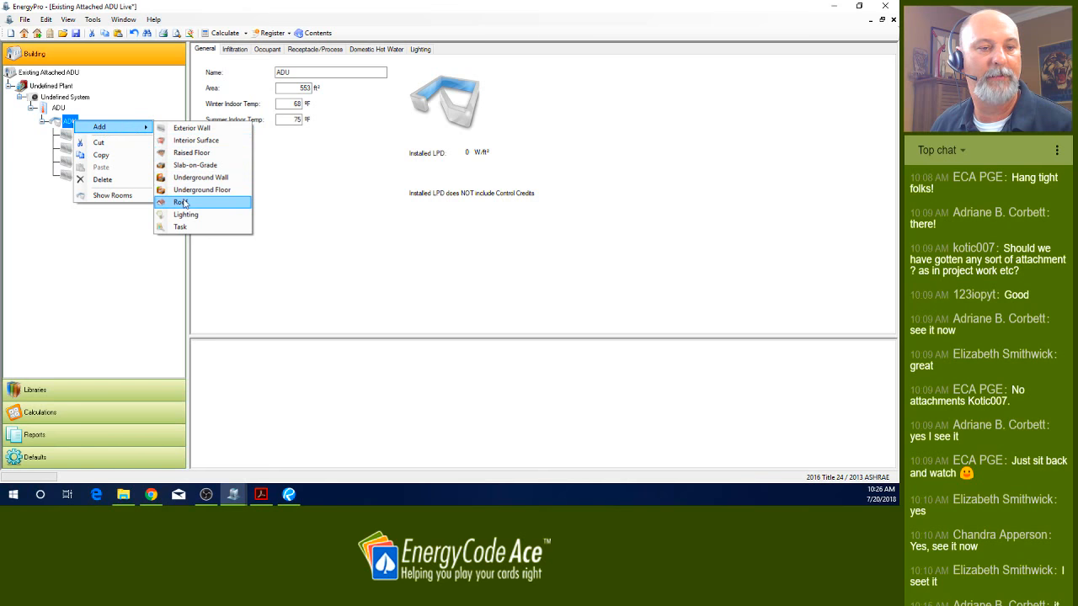
left_click(185, 203)
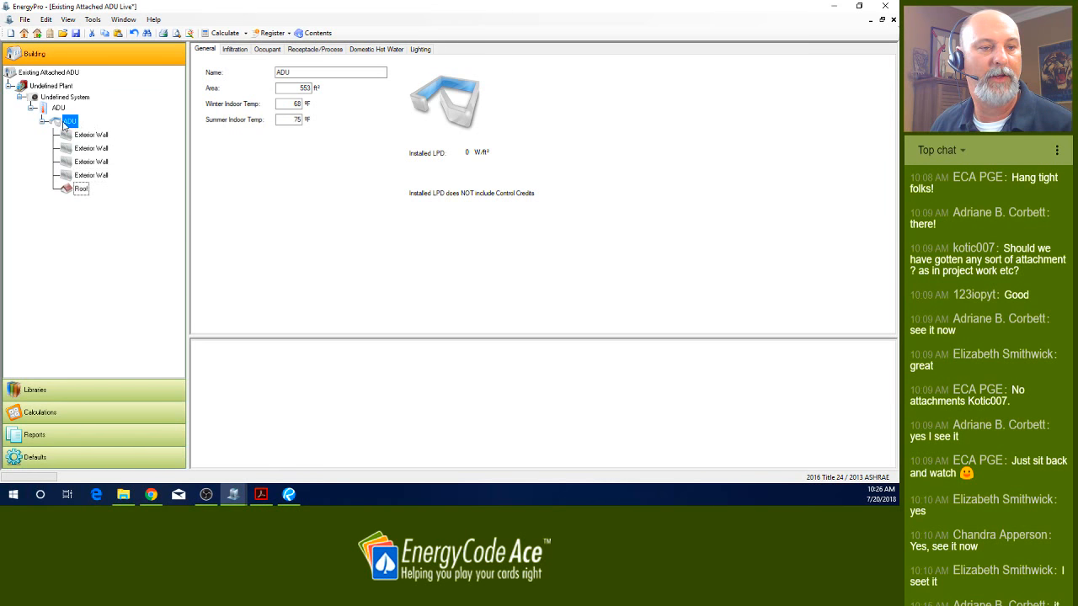
right_click(78, 126)
mouse_move(84, 128)
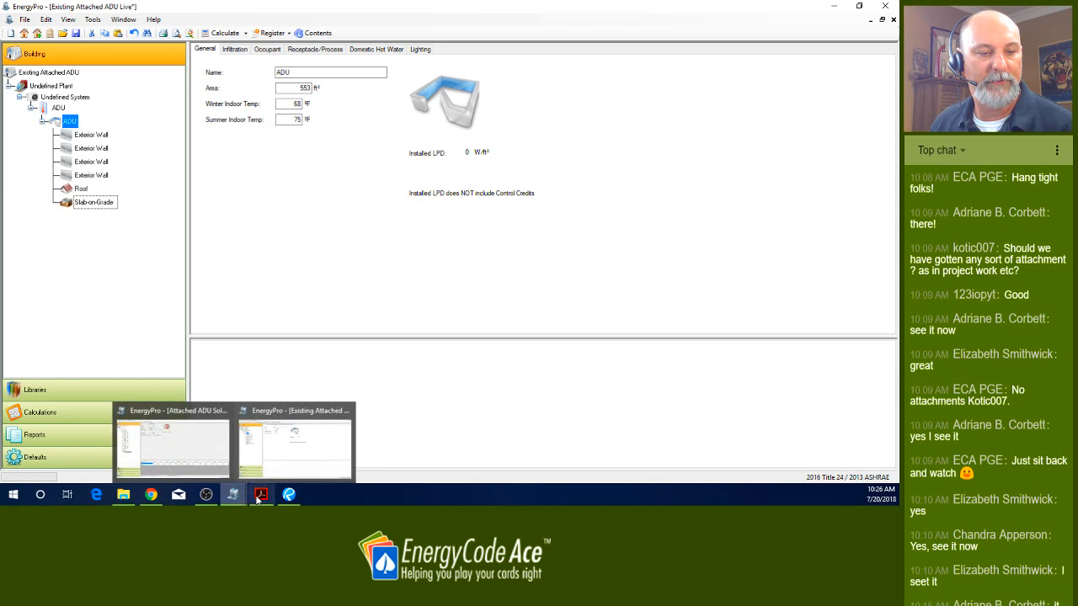
- Check the ADU conversion floor plan in the PDF viewer, and add an interior surface to the ADU room in EnergyPro
left_click(288, 494)
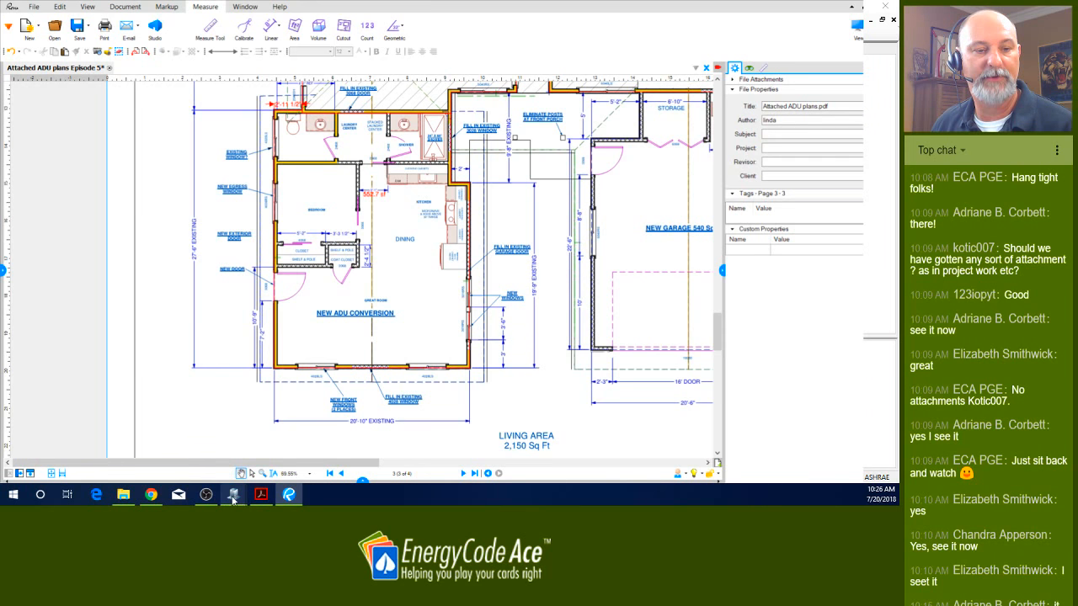
mouse_move(236, 500)
left_click(282, 474)
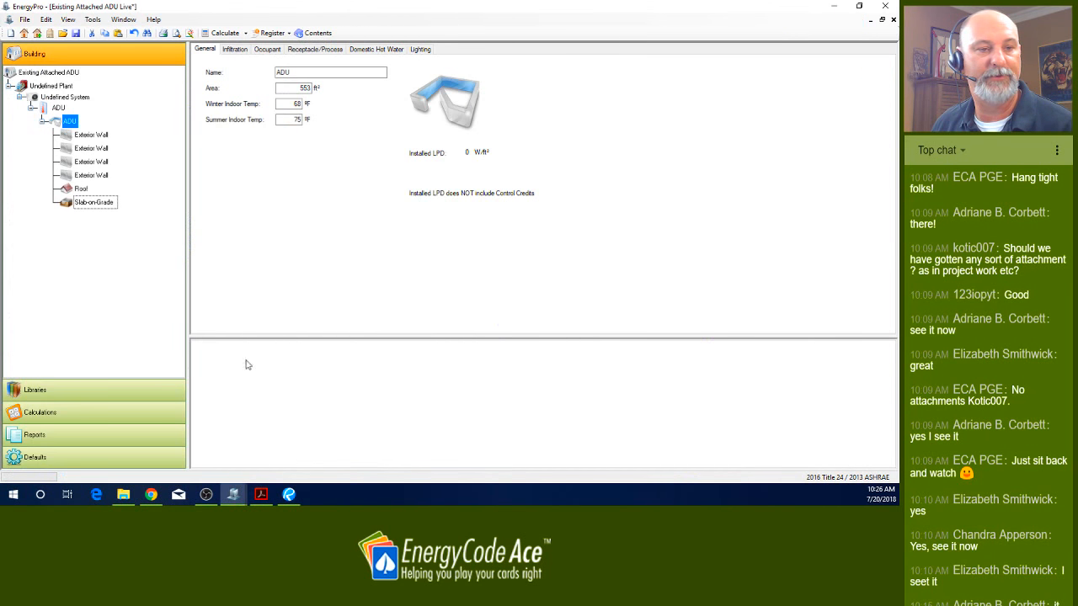
right_click(74, 128)
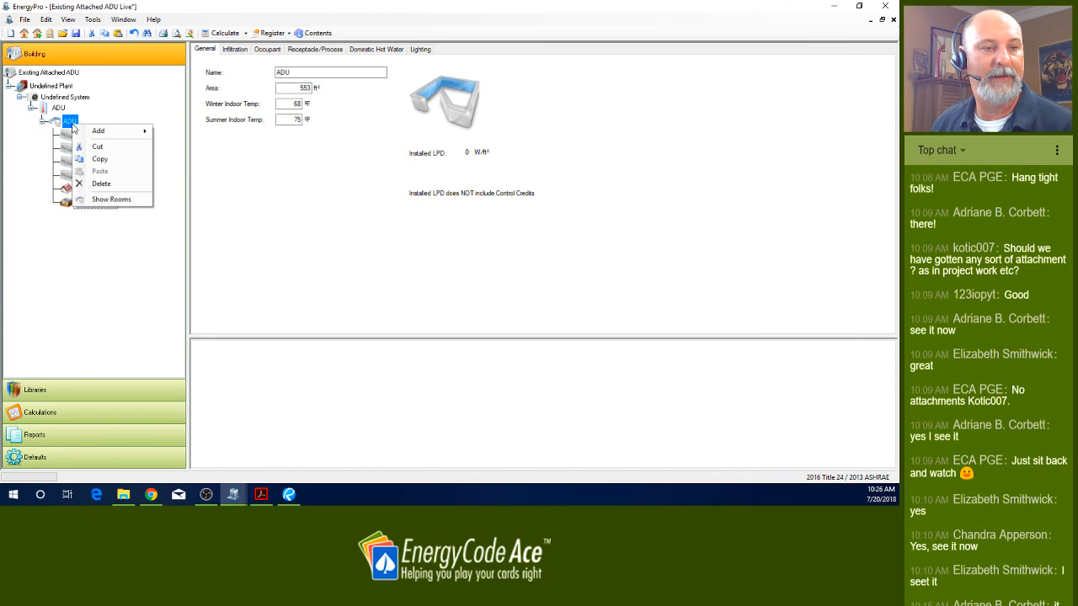
mouse_move(110, 135)
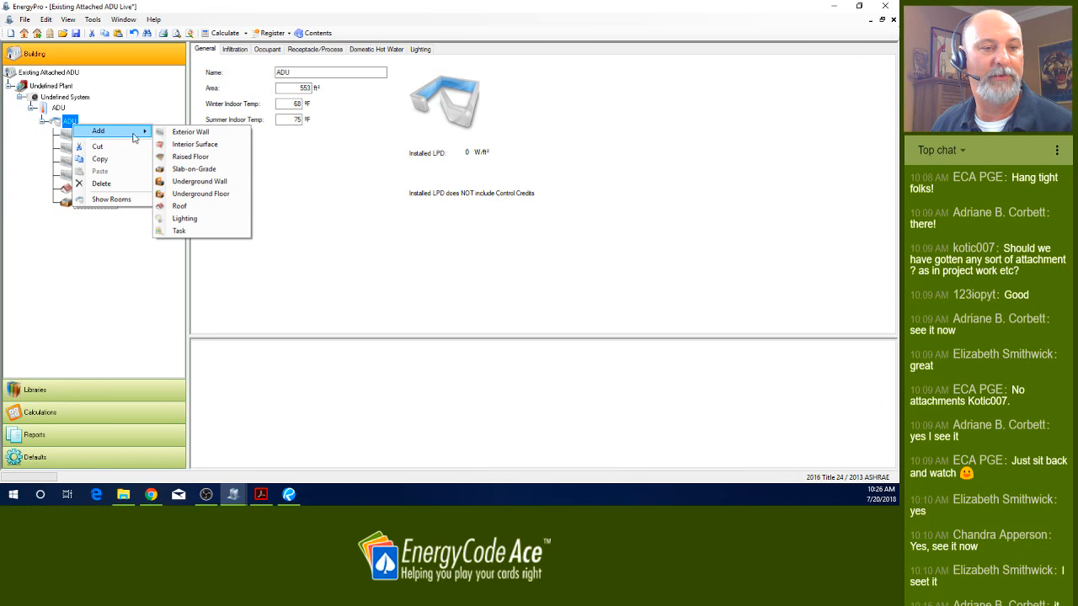
left_click(192, 147)
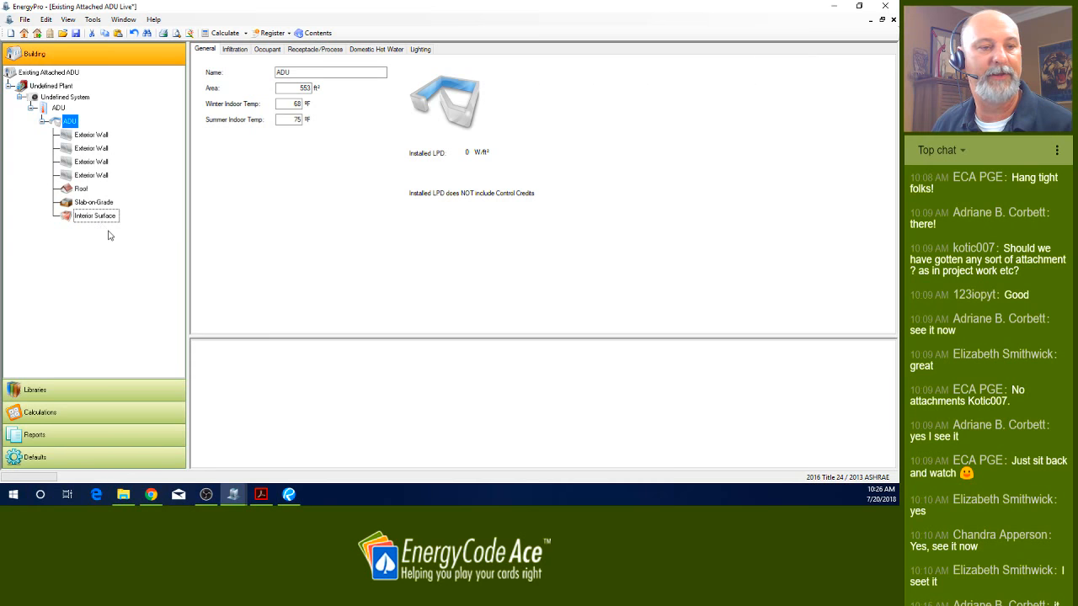
- Rename the ADU room's first exterior wall as Front Wall and set its area to 188 ft²
left_click(91, 140)
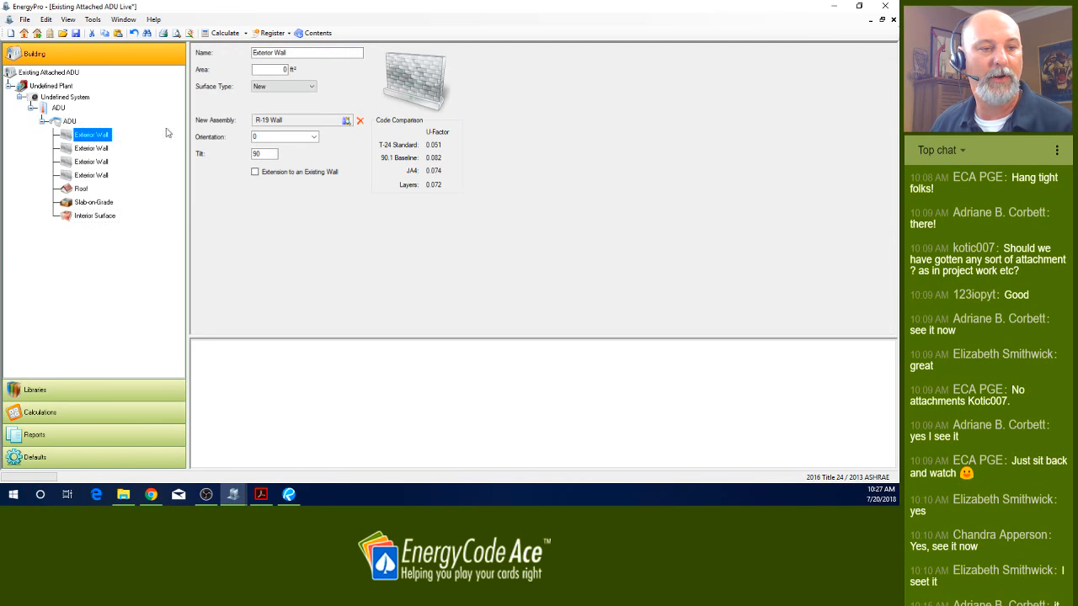
double_click(274, 52)
type("Fro")
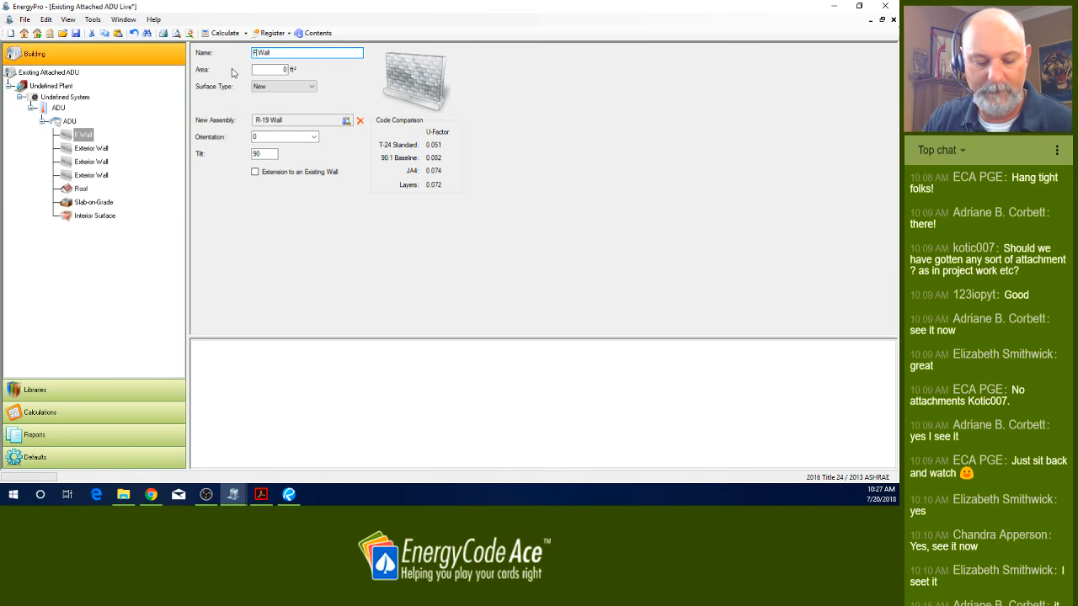
type("nt")
left_click(253, 70)
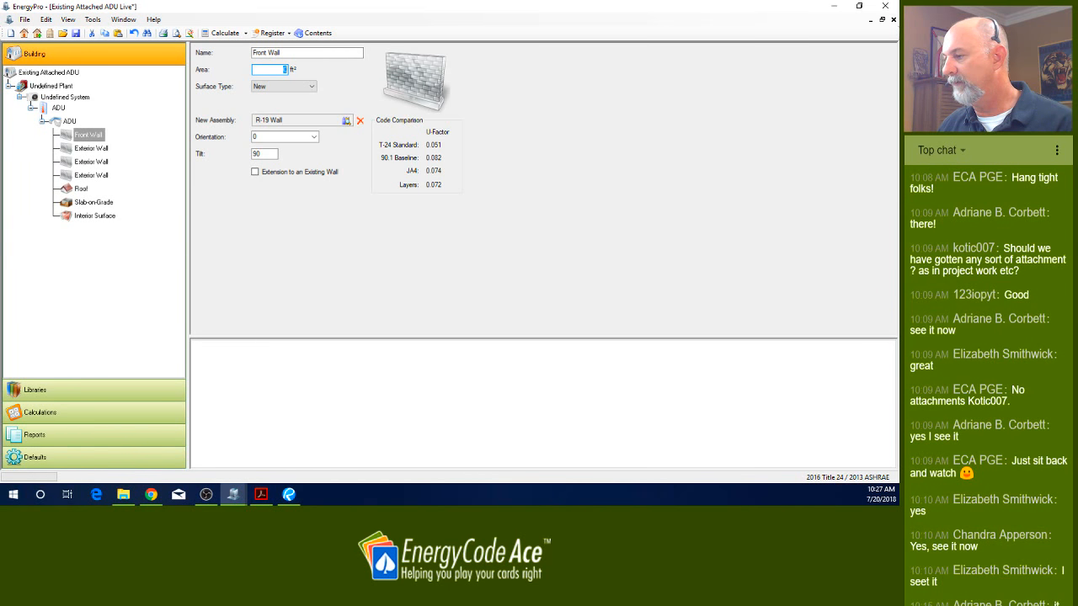
key("alt+Tab")
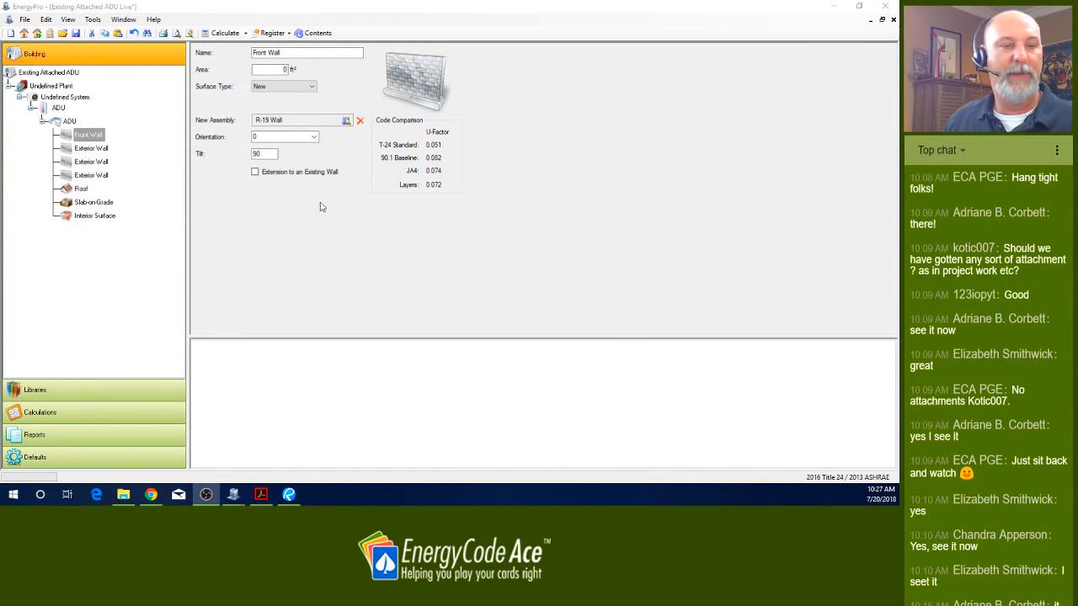
left_click(274, 69)
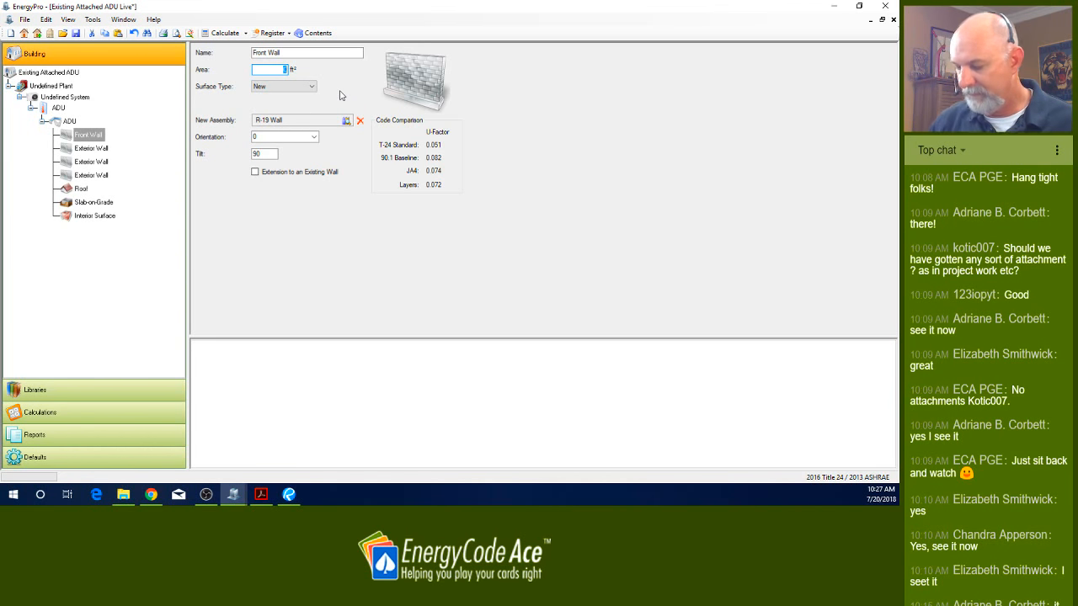
type("188")
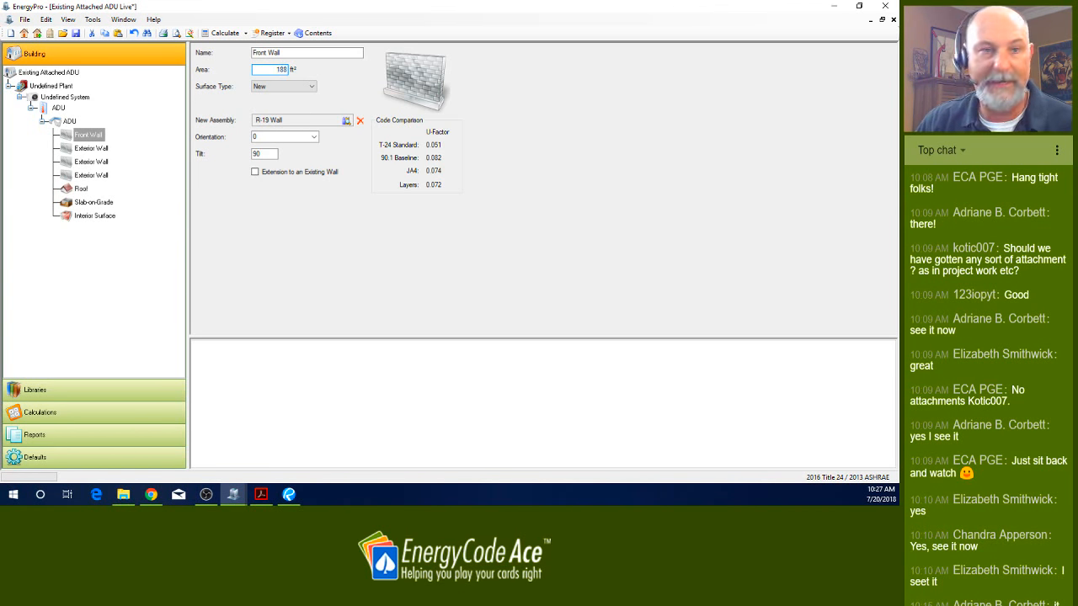
key("Tab")
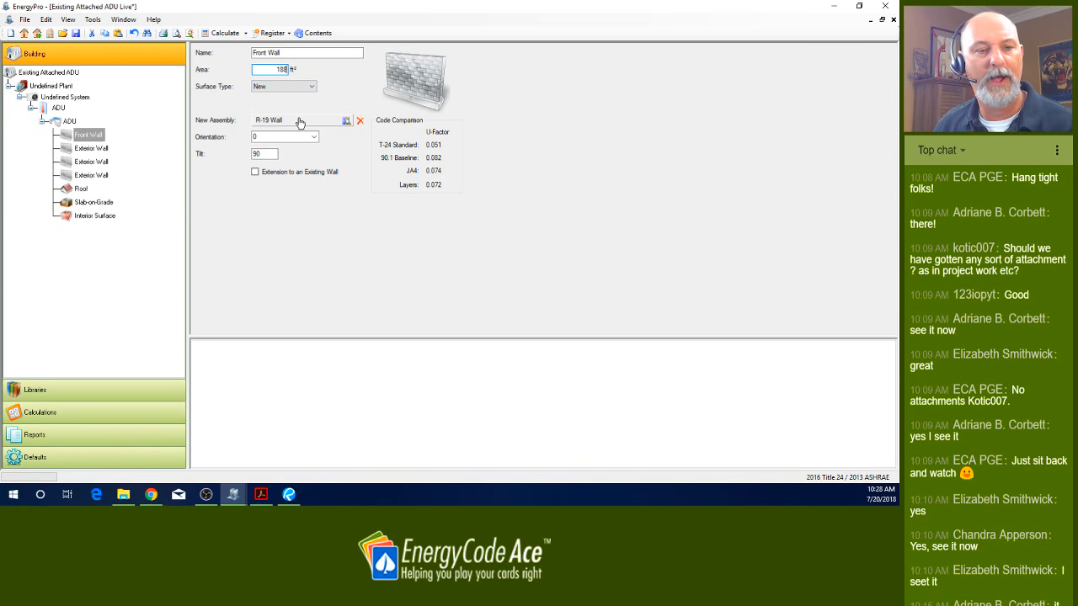
- Assign the Prescriptive Wall assembly to the front wall, reviewing its Title 24 insulation settings, and set the wall's orientation to 180
left_click(256, 173)
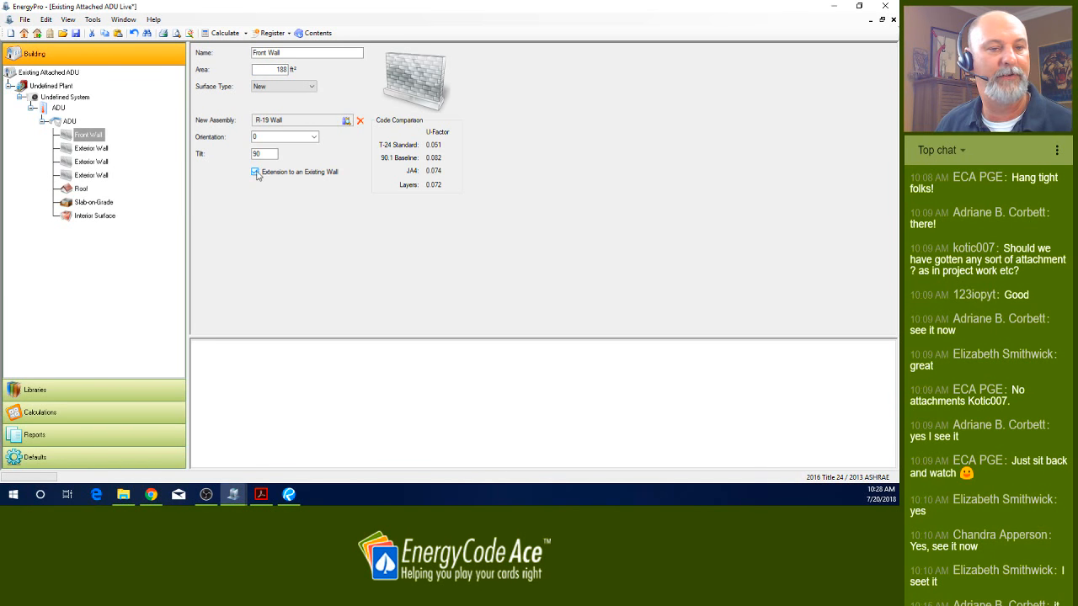
left_click(256, 173)
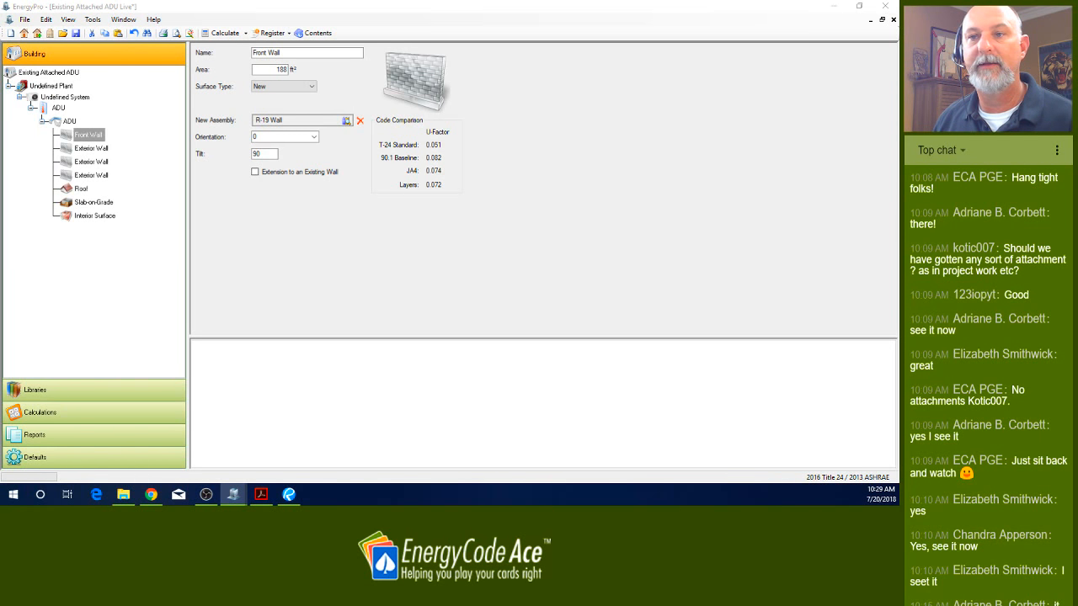
left_click(346, 120)
left_click_drag(609, 150, 444, 83)
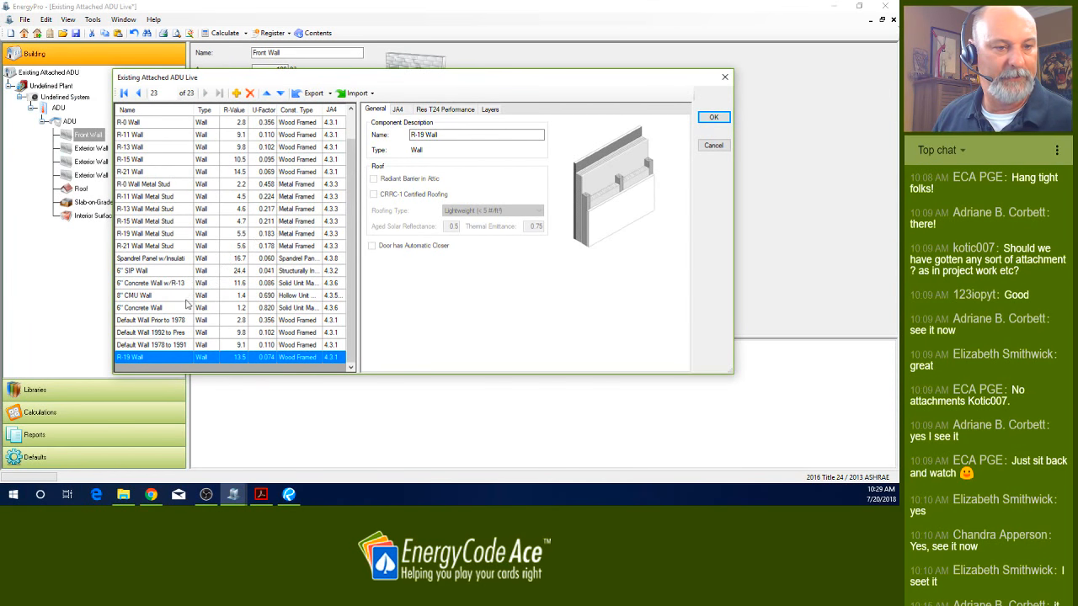
scroll(180, 313, "up", 1)
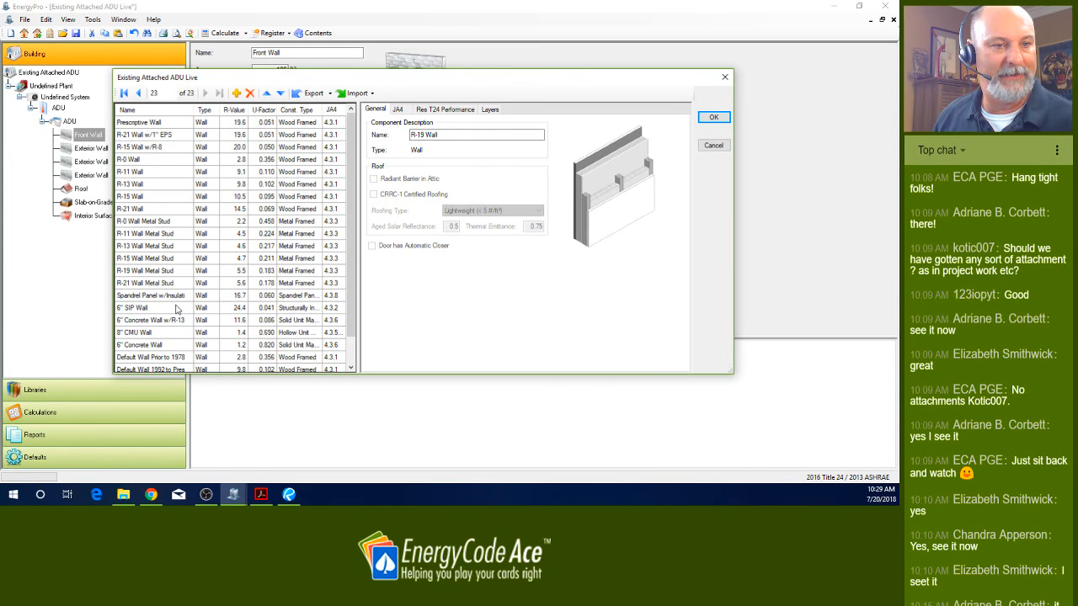
left_click(160, 125)
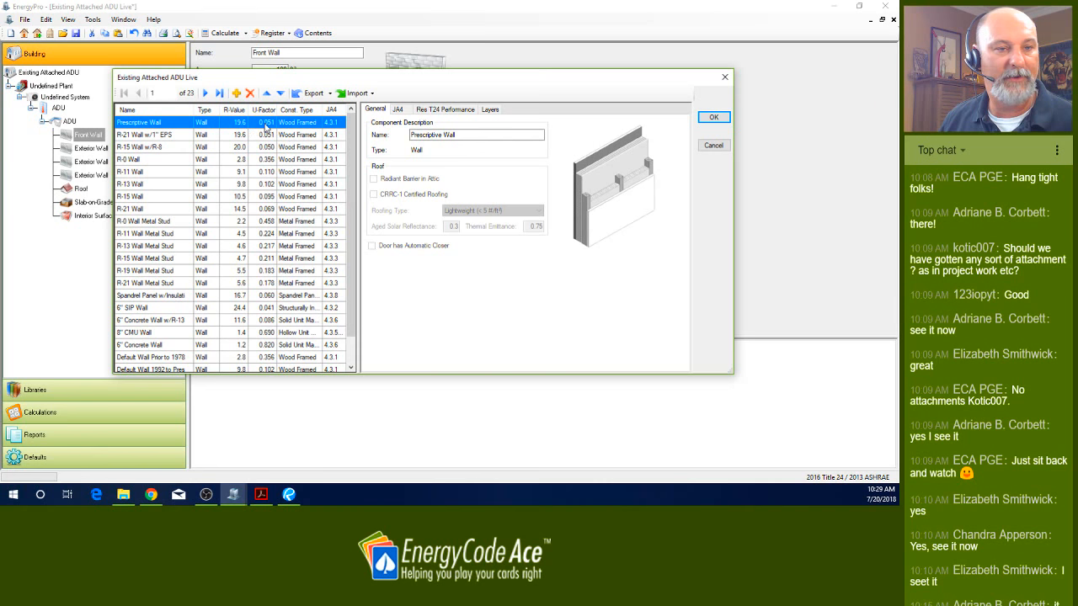
left_click(450, 109)
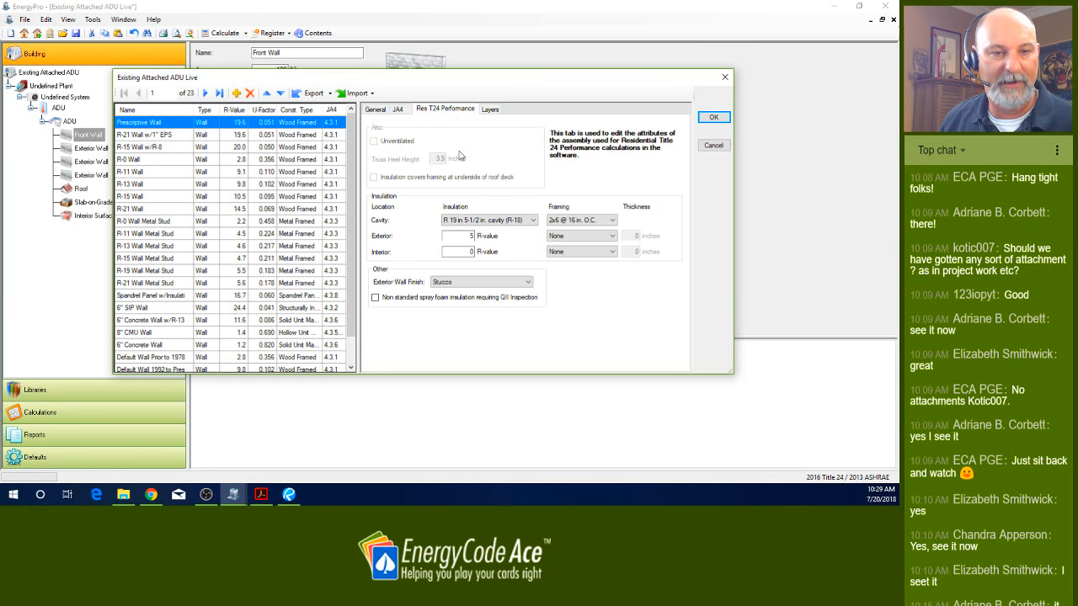
left_click(470, 236)
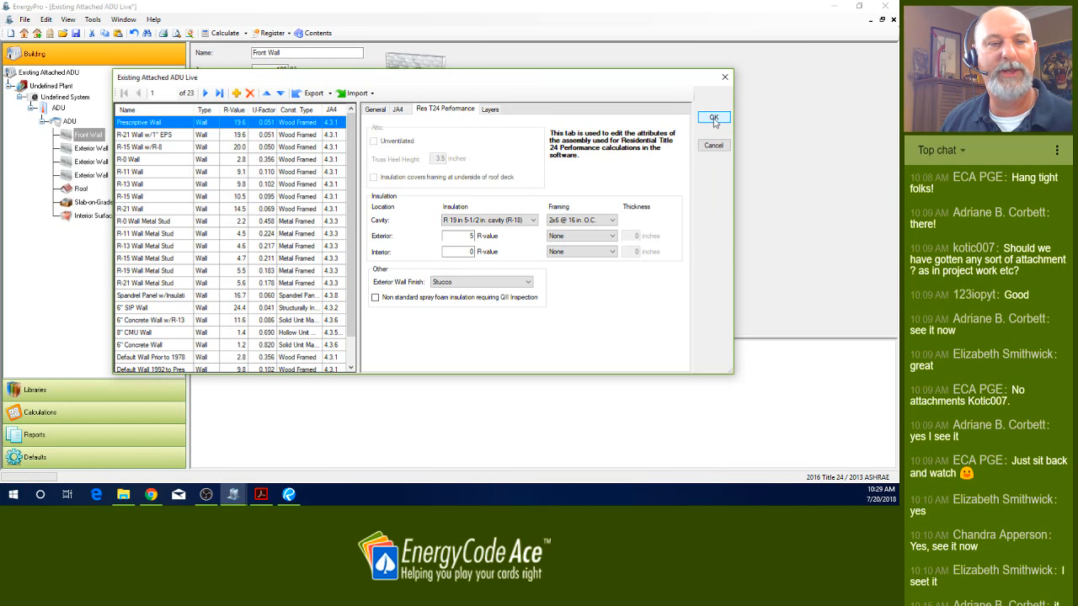
left_click(375, 110)
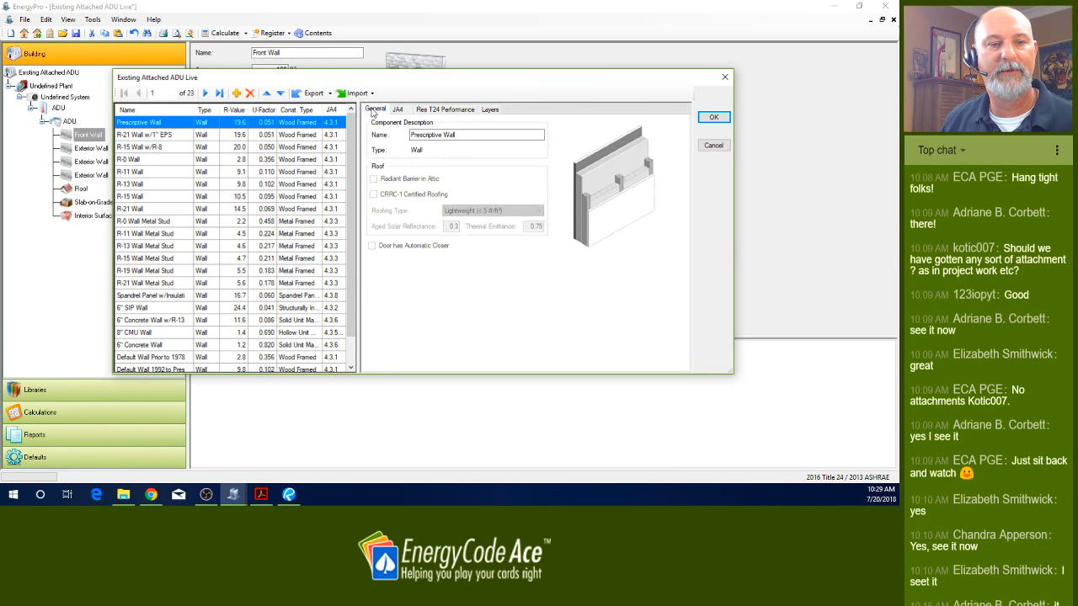
left_click(713, 119)
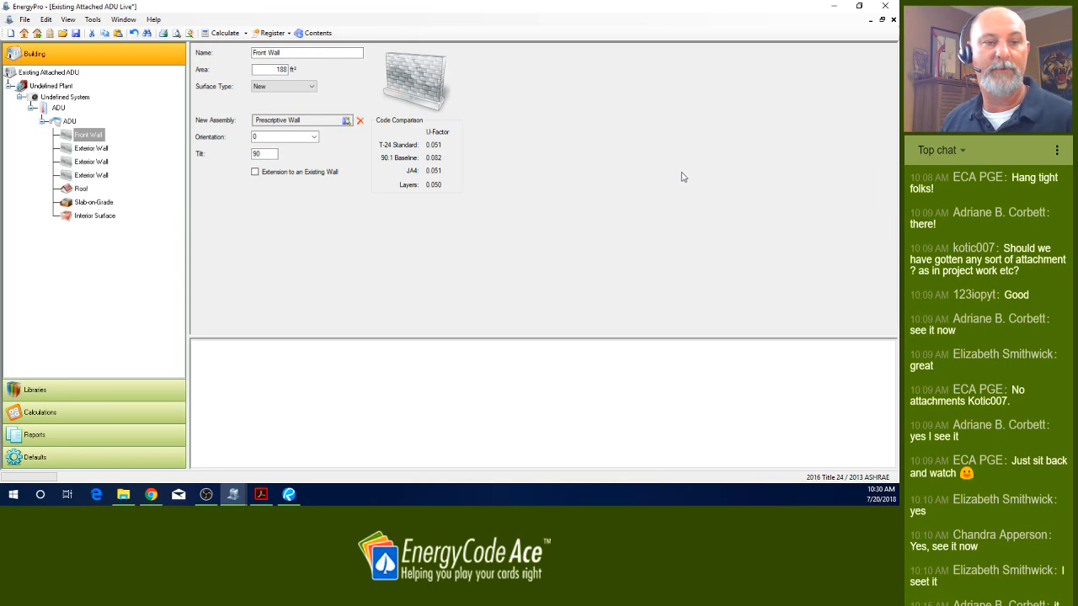
left_click(272, 137)
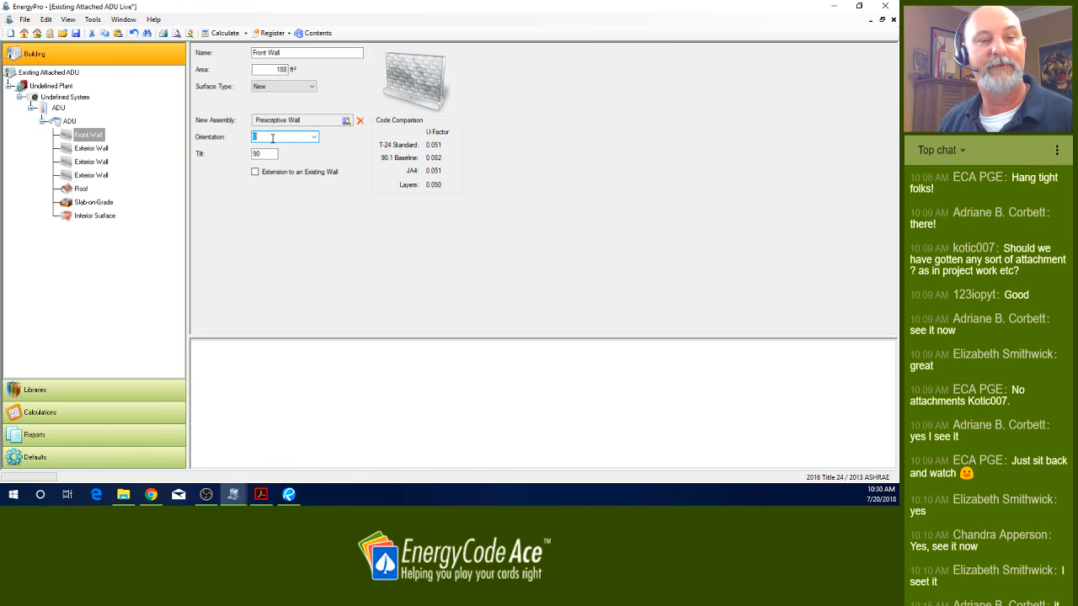
type("180")
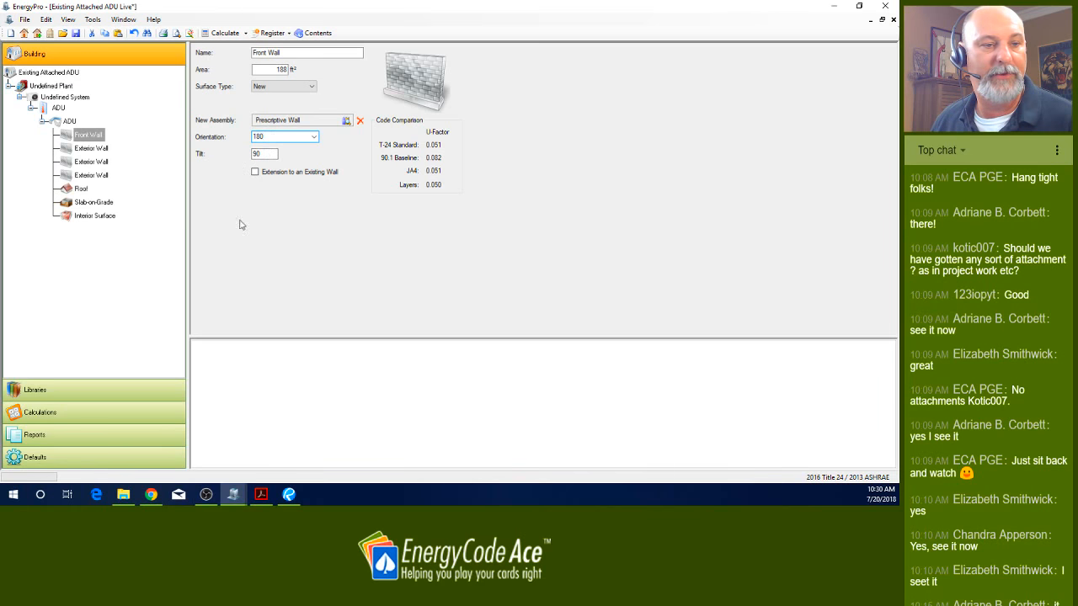
- Rename the second exterior wall as Left Wall and set its area to 248 ft²
left_click(90, 151)
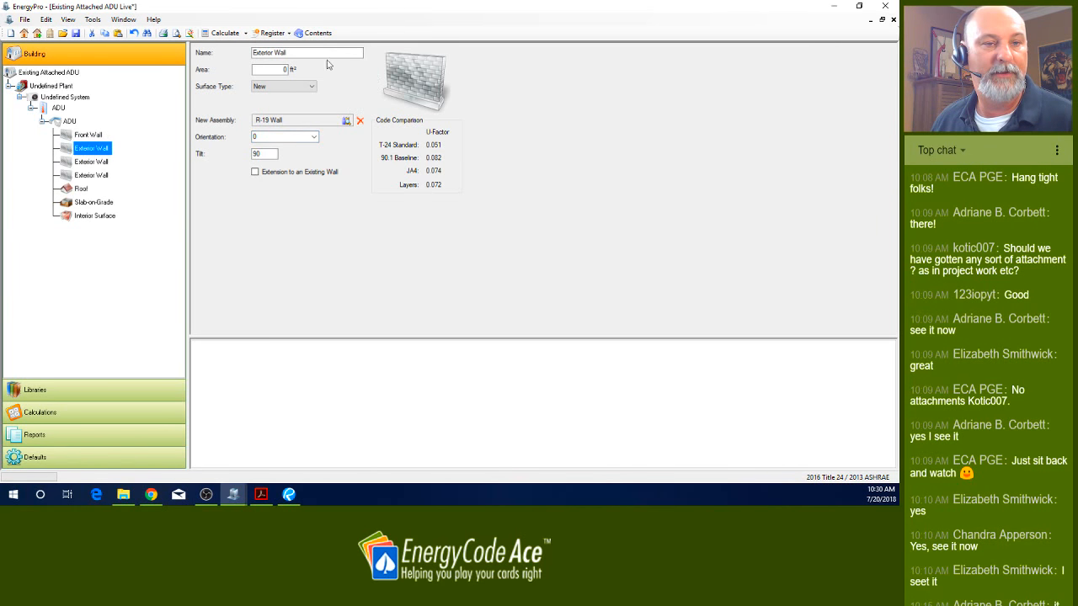
left_click_drag(275, 54, 235, 59)
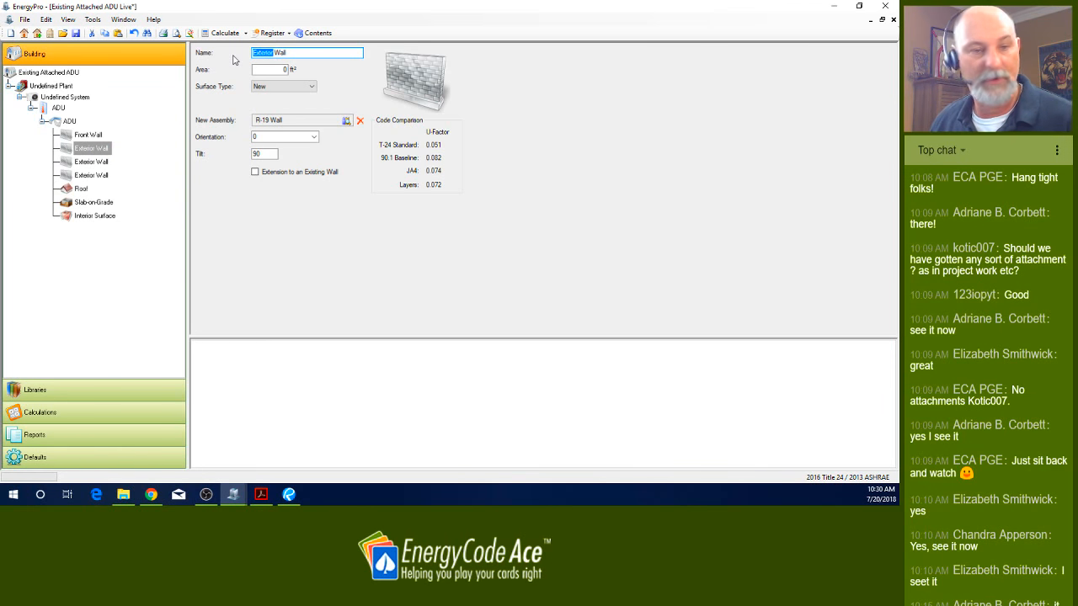
type("Left")
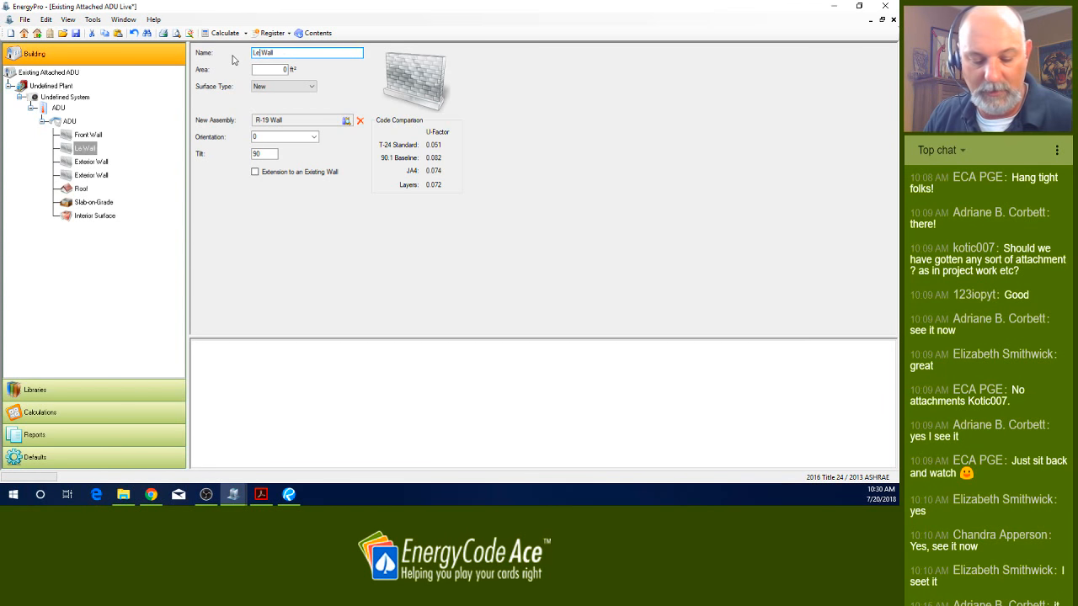
key("Tab")
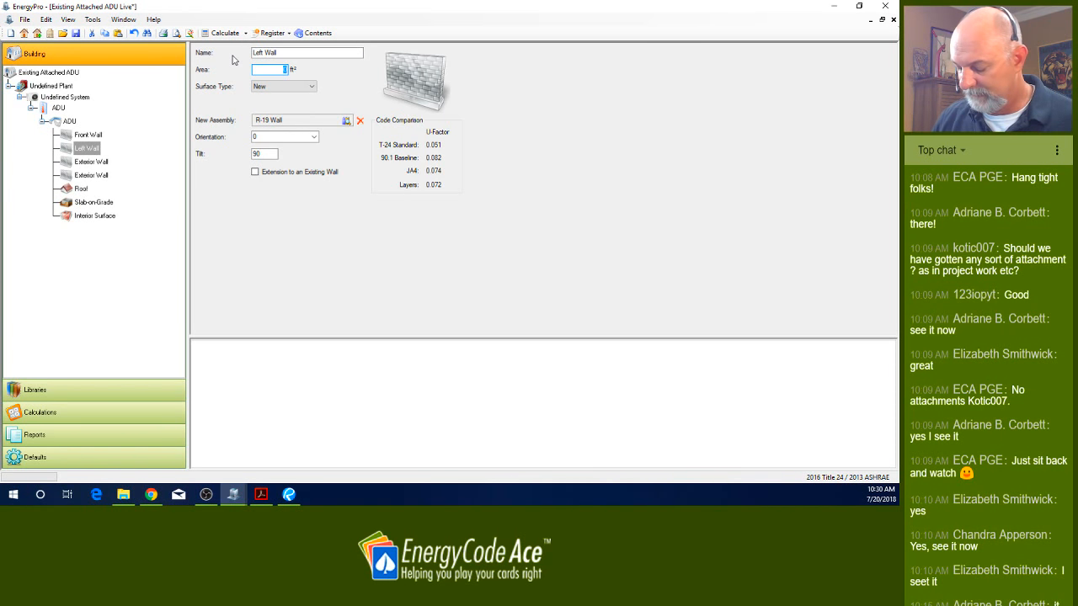
type("248")
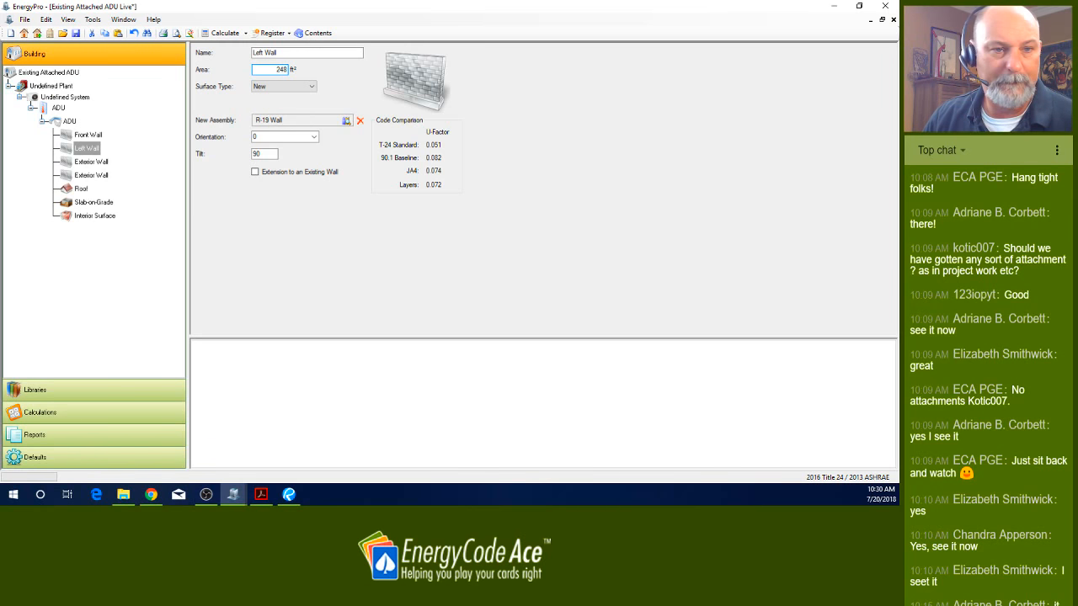
key("Tab")
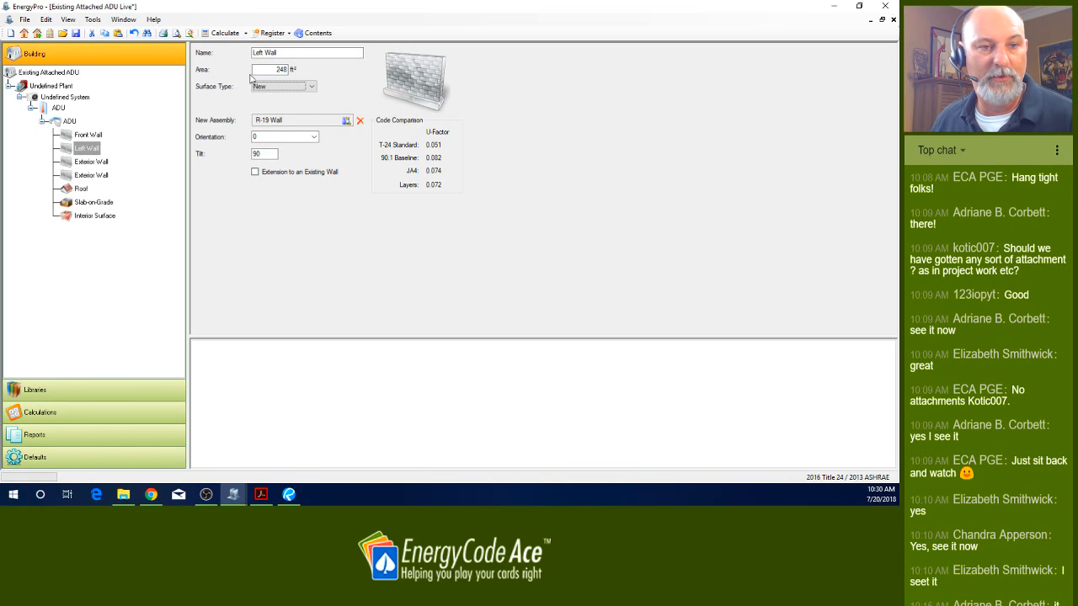
- Assign the Prescriptive Wall assembly to the left wall and set its orientation to 270
left_click(278, 119)
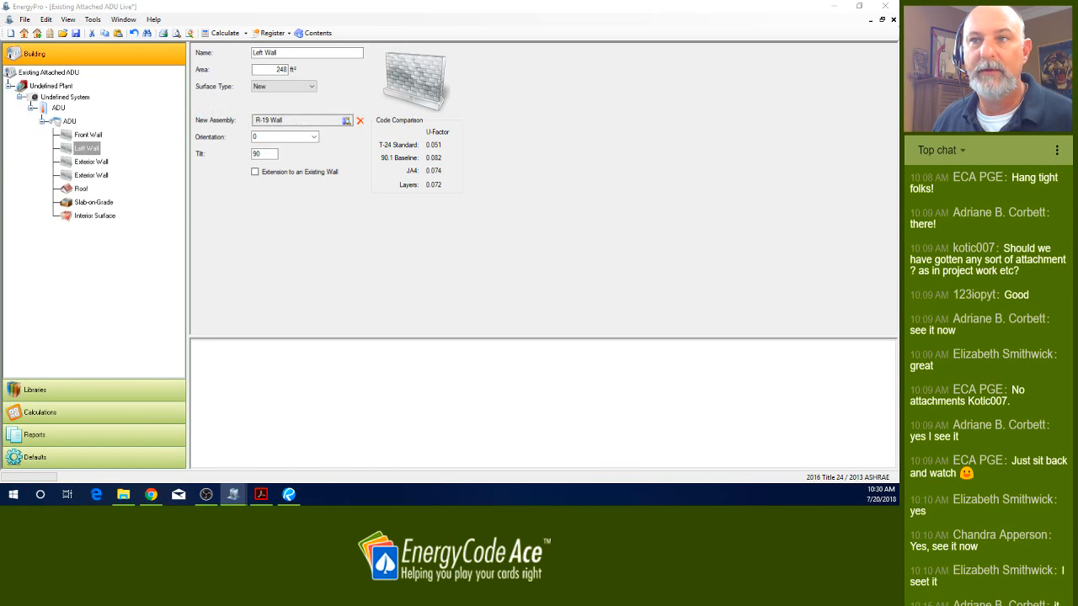
left_click_drag(388, 140, 460, 114)
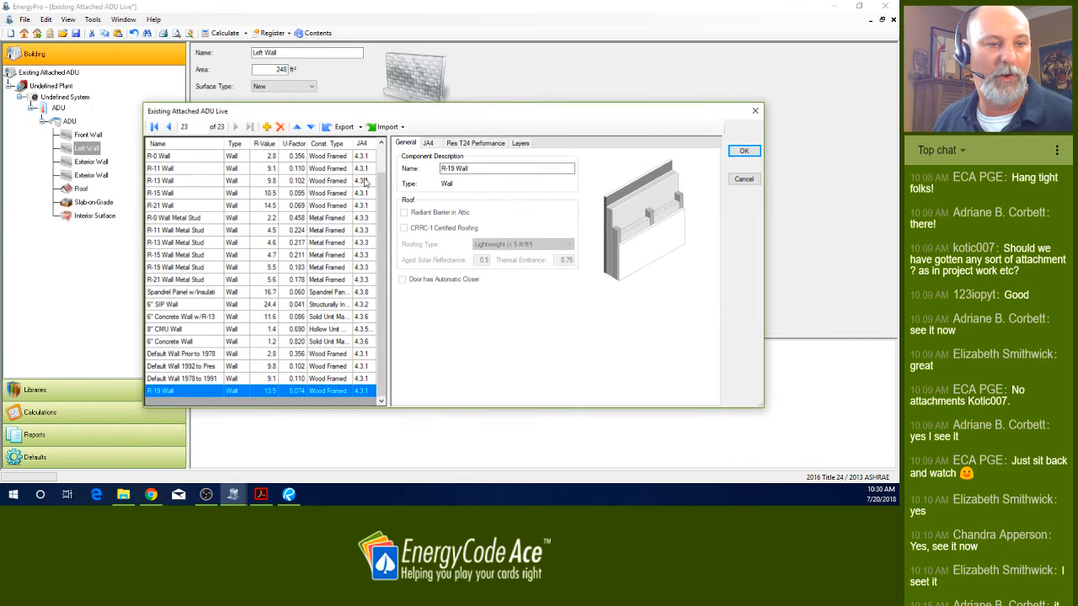
scroll(307, 221, "up", 1)
left_click(187, 156)
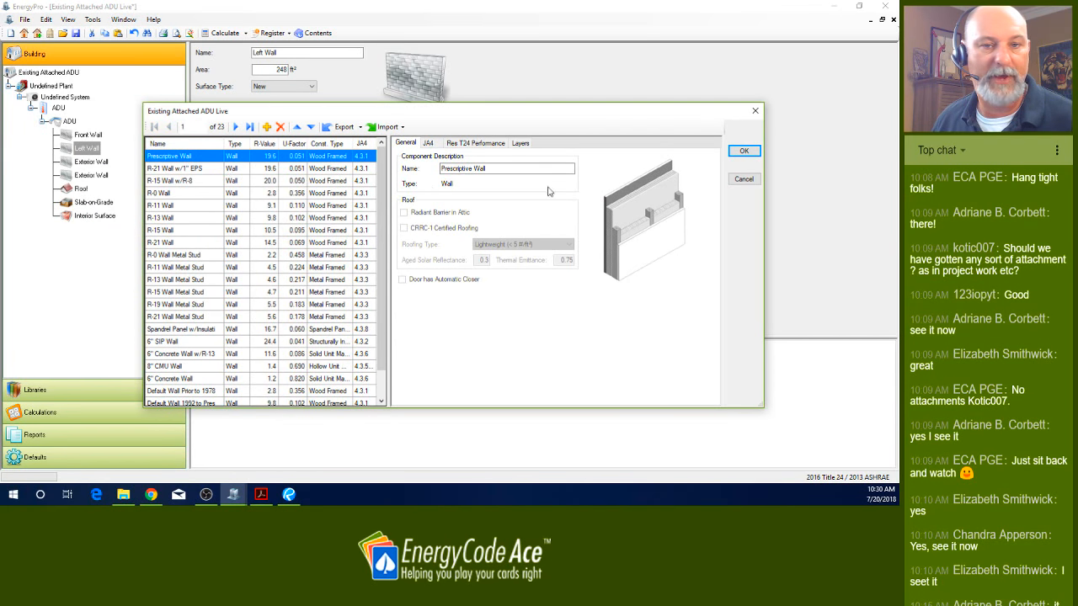
left_click(743, 151)
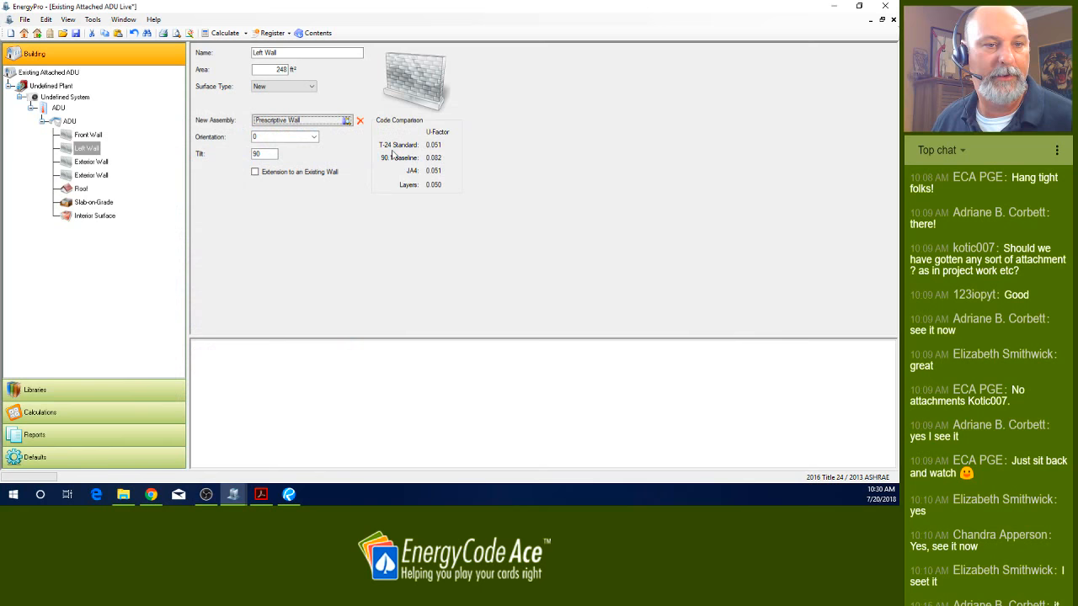
left_click(300, 137)
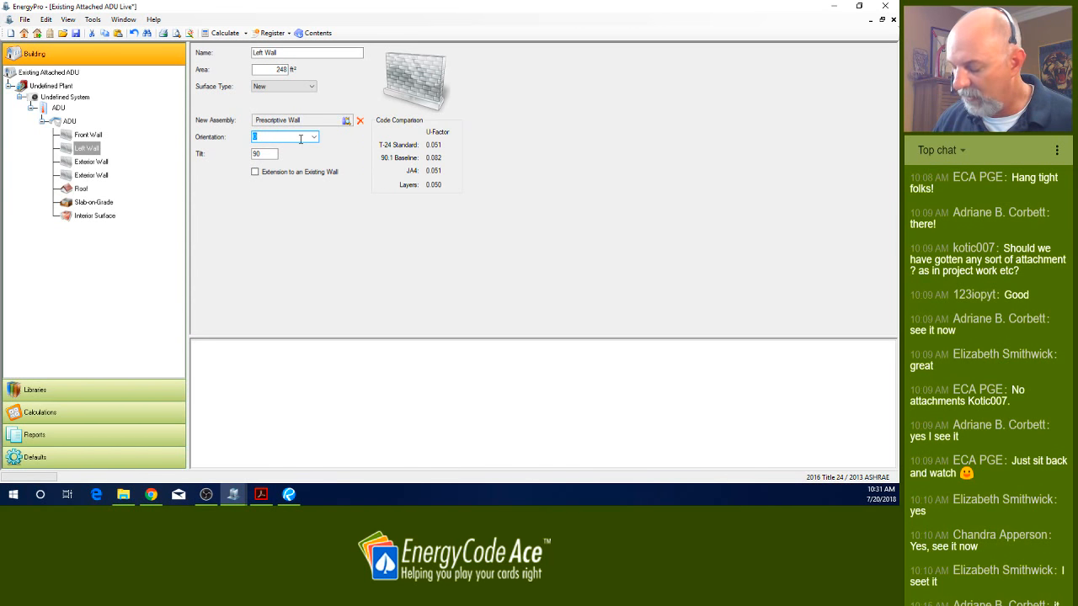
type("270")
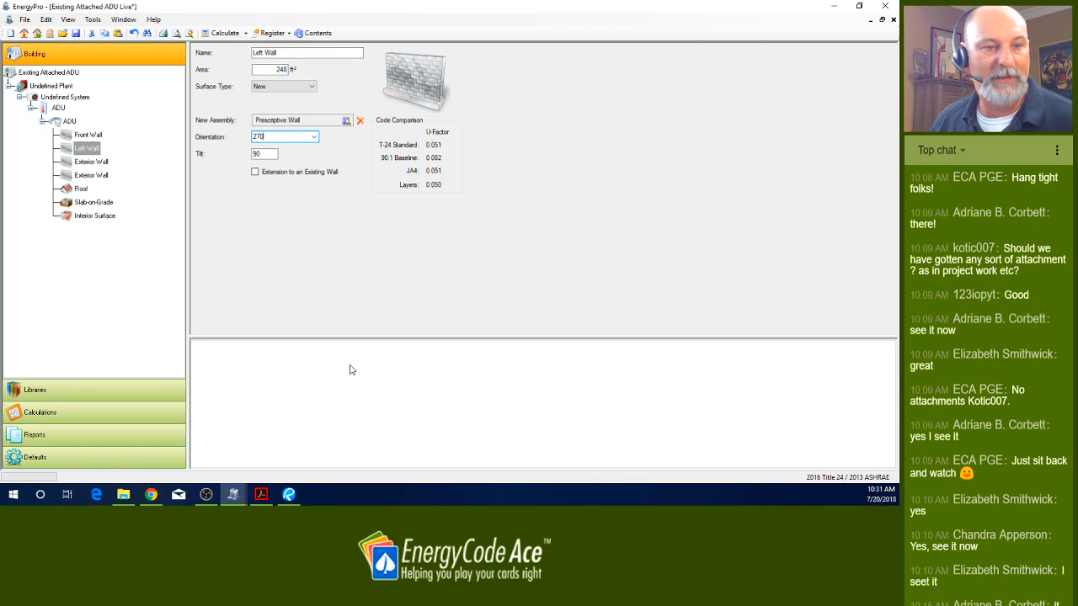
- Rename the third exterior wall as Rear Wall and set its area to 45 ft²
left_click(83, 163)
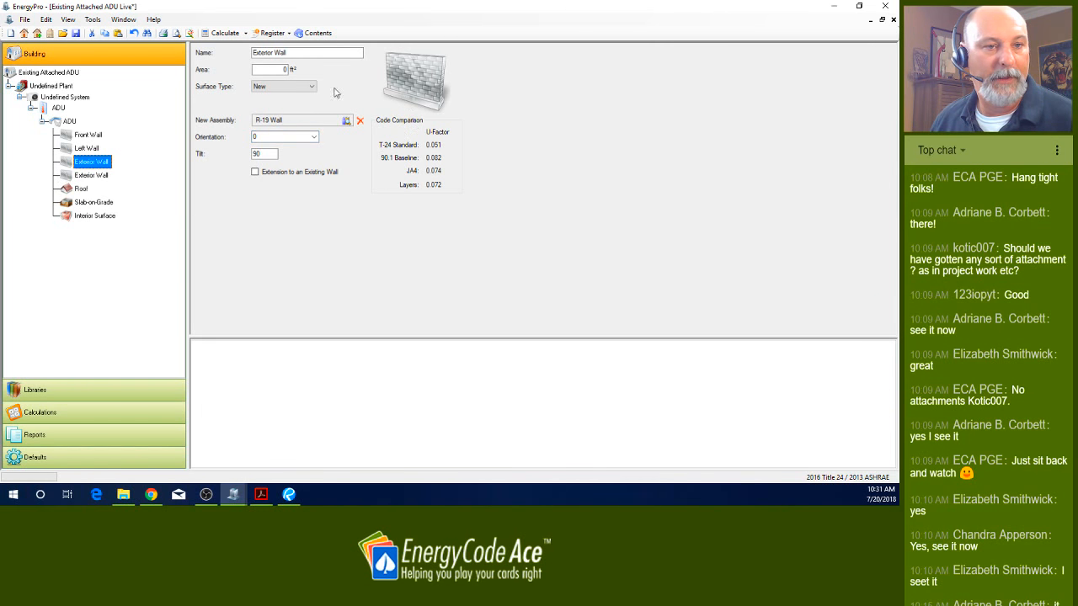
double_click(268, 53)
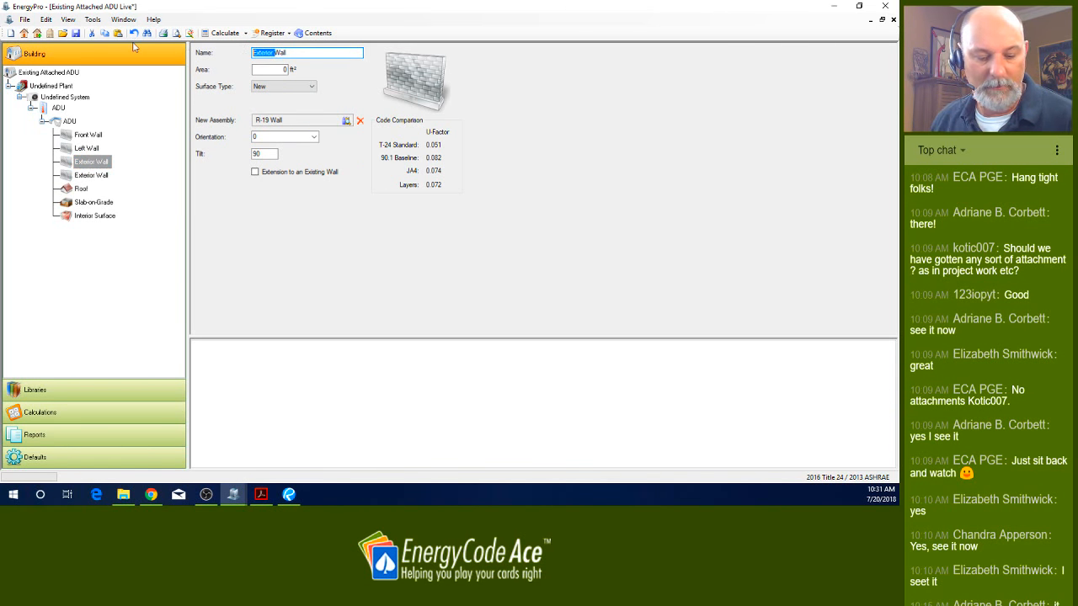
type("Rear")
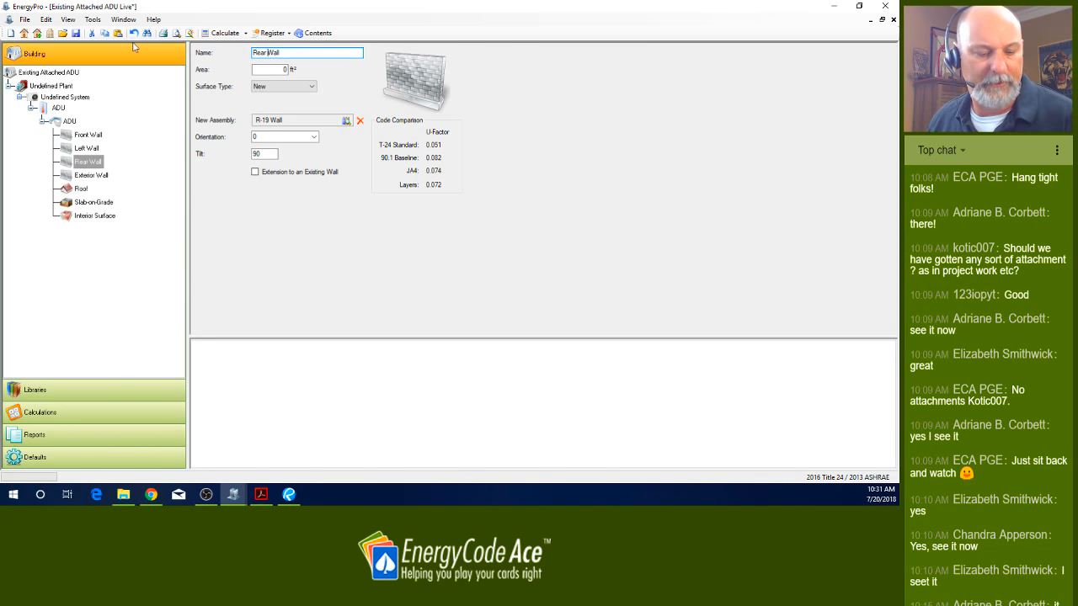
key("Tab")
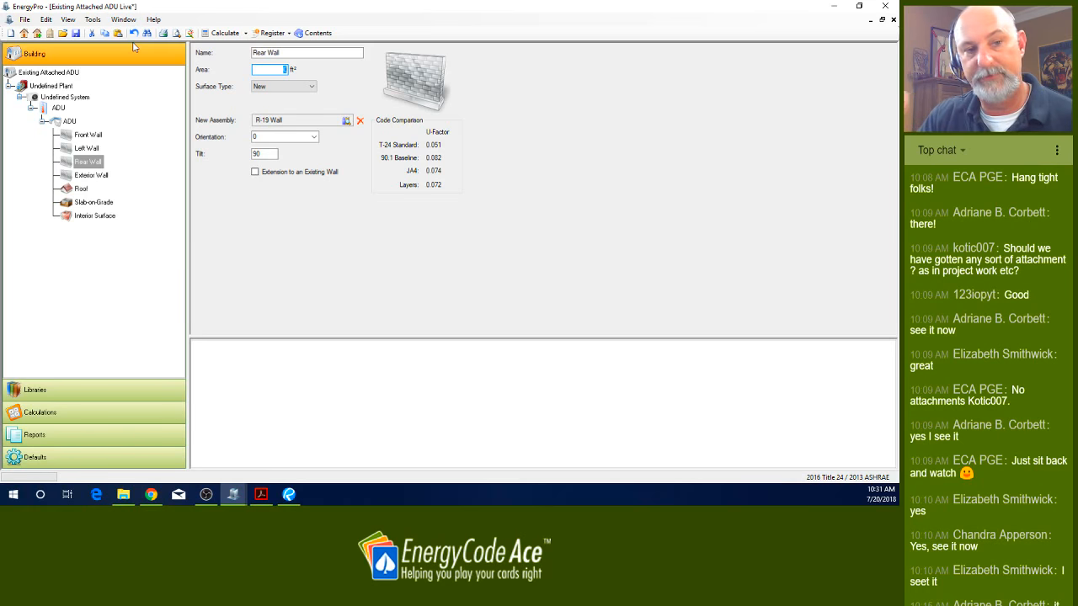
type("45")
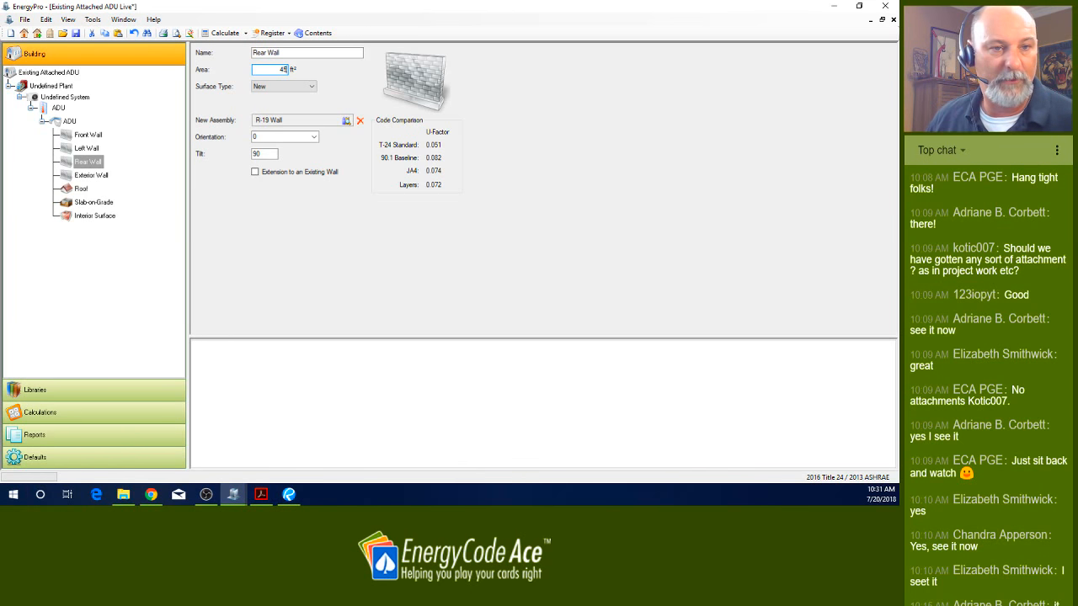
- Replace the rear wall's R-19 Wall assembly with the Prescriptive Wall assembly from the project's assembly library
left_click(277, 123)
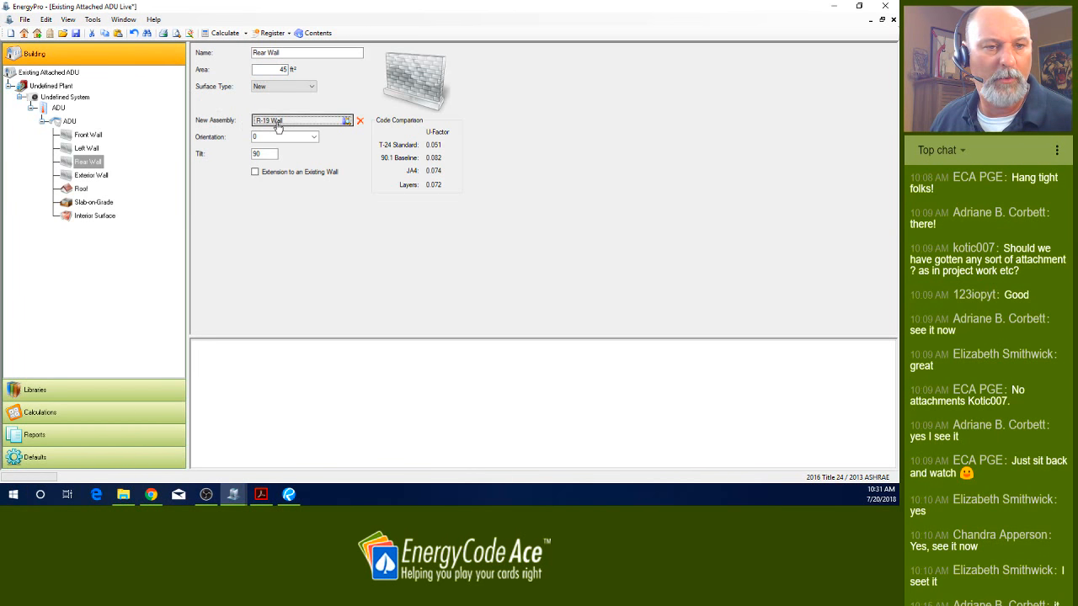
left_click_drag(898, 178, 426, 121)
scroll(328, 220, "up", 1)
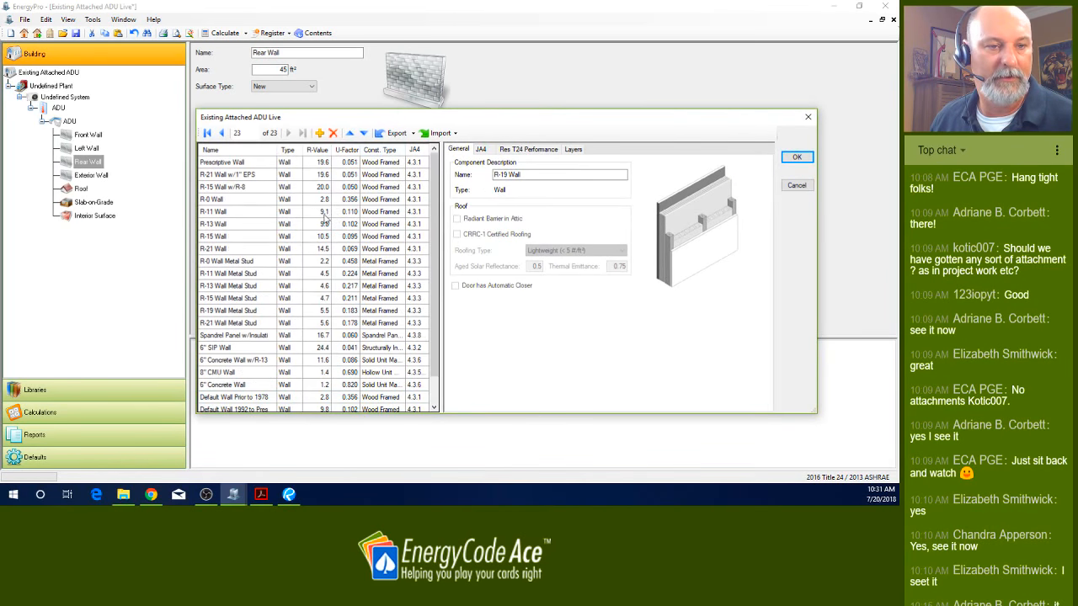
left_click(238, 163)
left_click(786, 159)
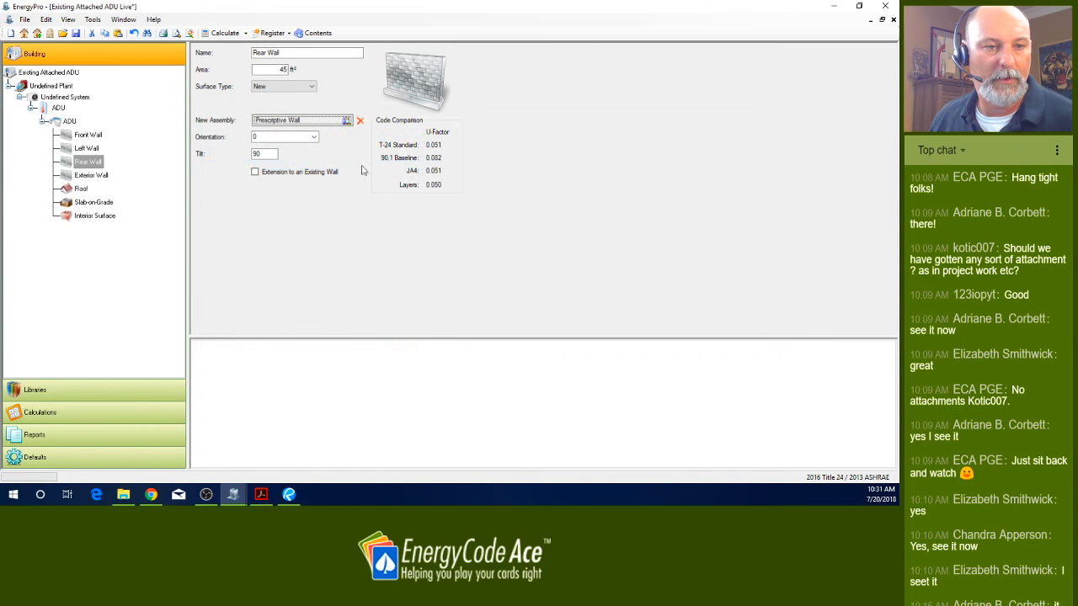
left_click(279, 137)
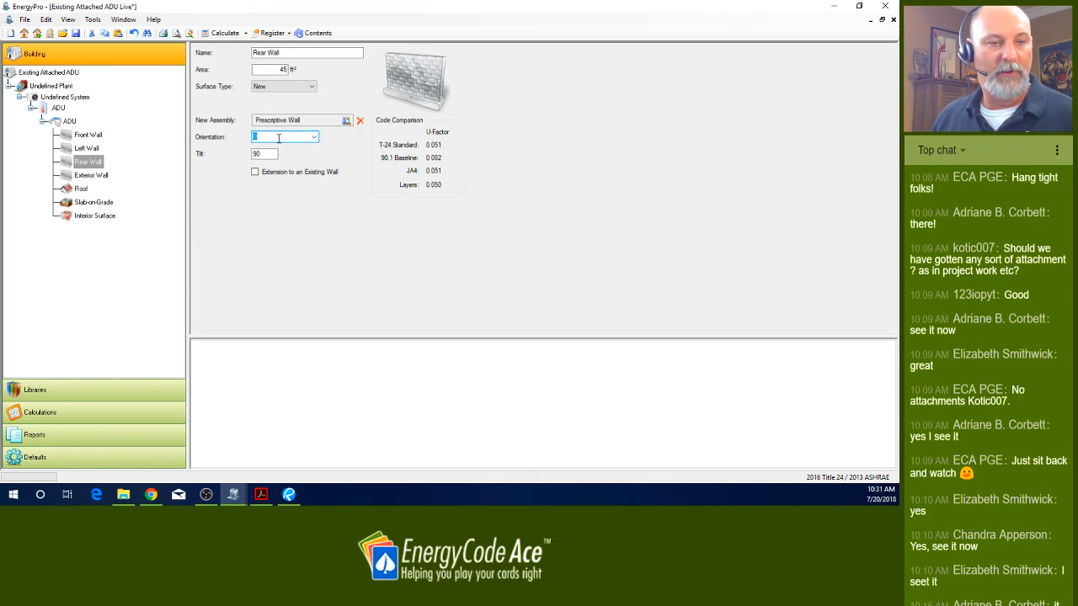
- Rename the fourth exterior wall as Right Wall and set its area to 244 ft²
left_click(88, 175)
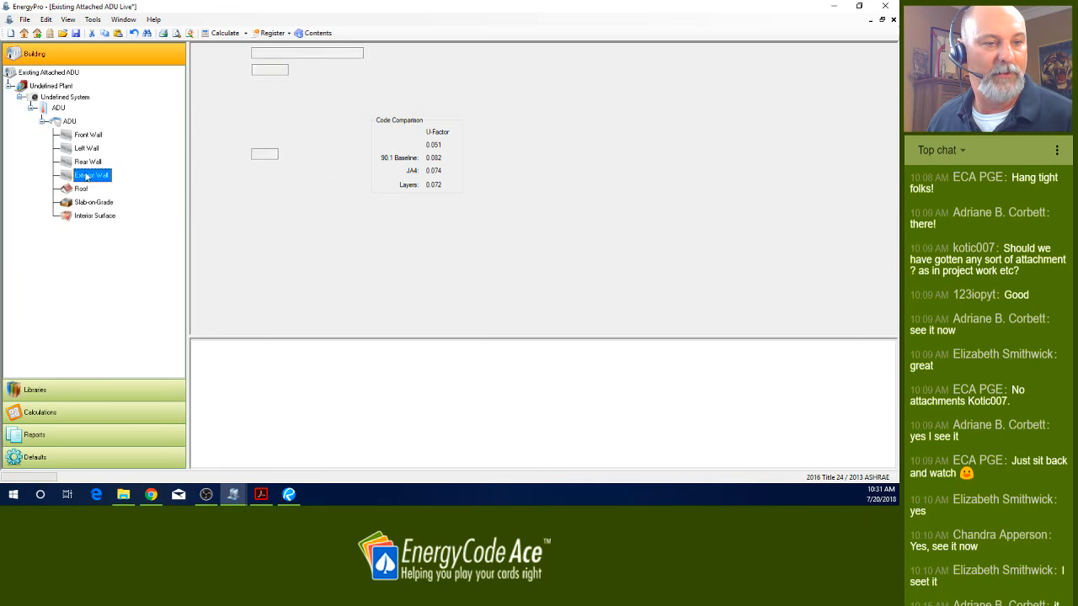
double_click(268, 53)
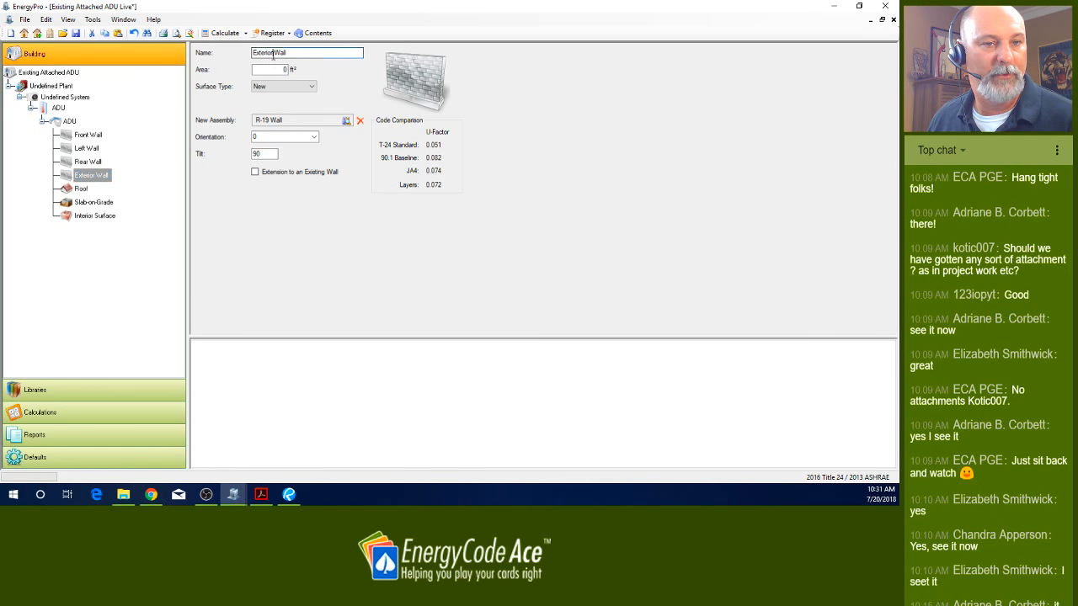
type("Right")
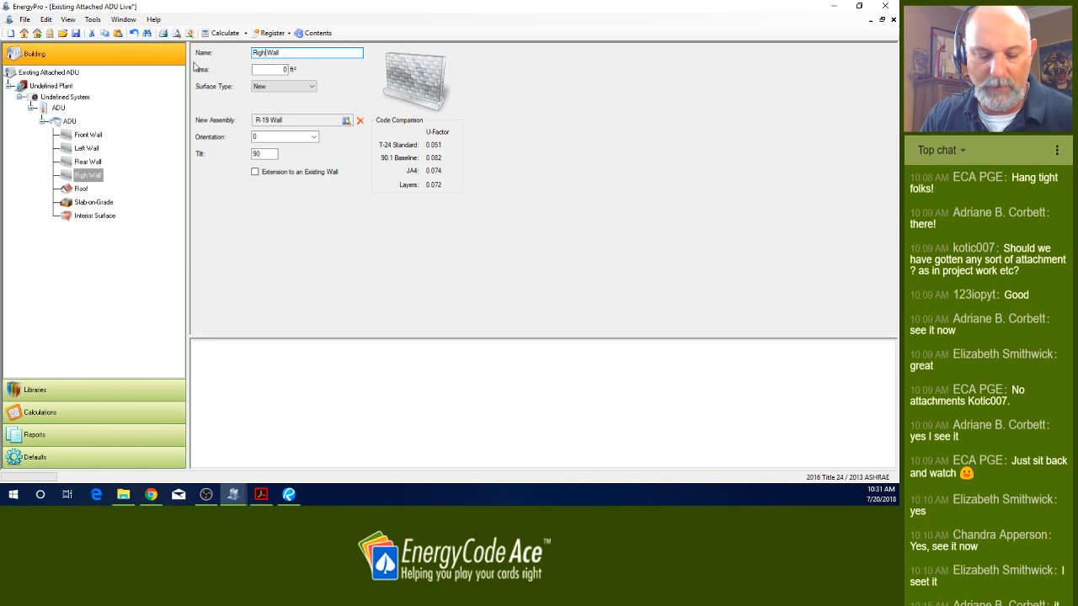
left_click(279, 69)
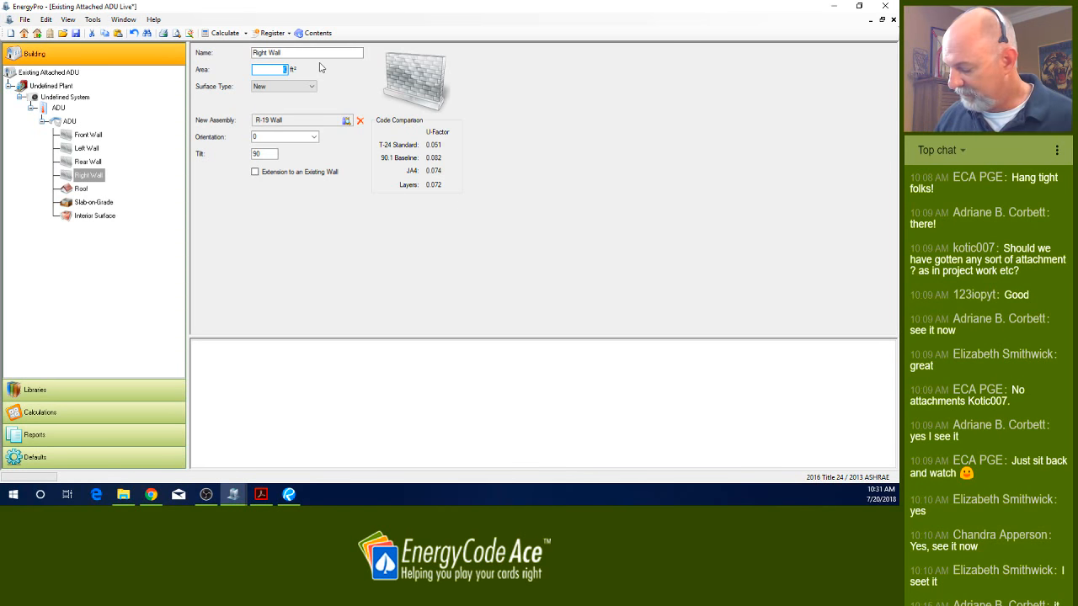
type("244")
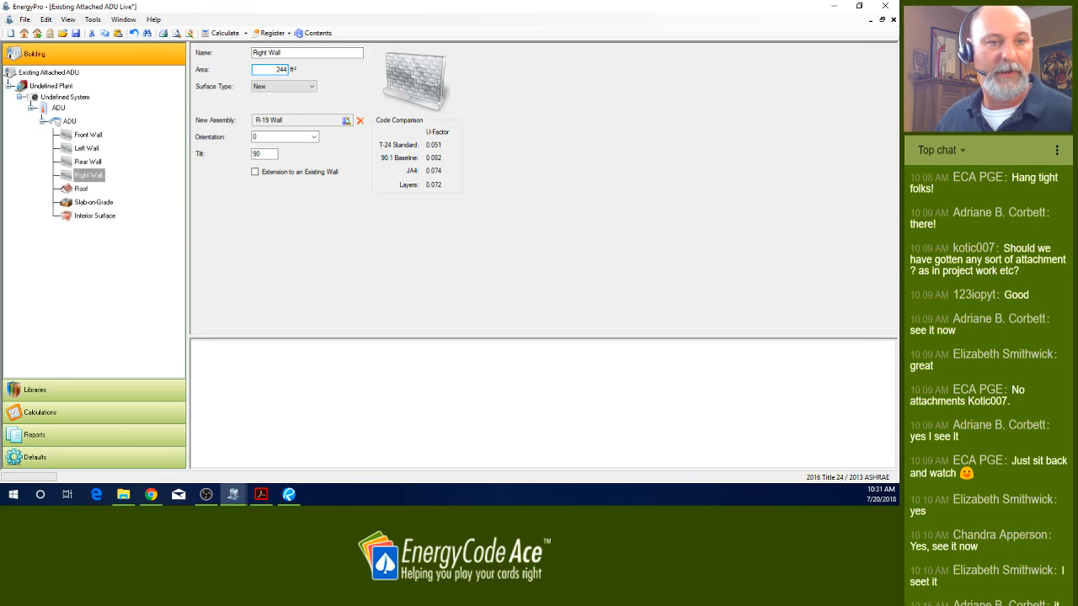
- Assign the Prescriptive Wall assembly to the right wall and set its orientation to 90
left_click(295, 125)
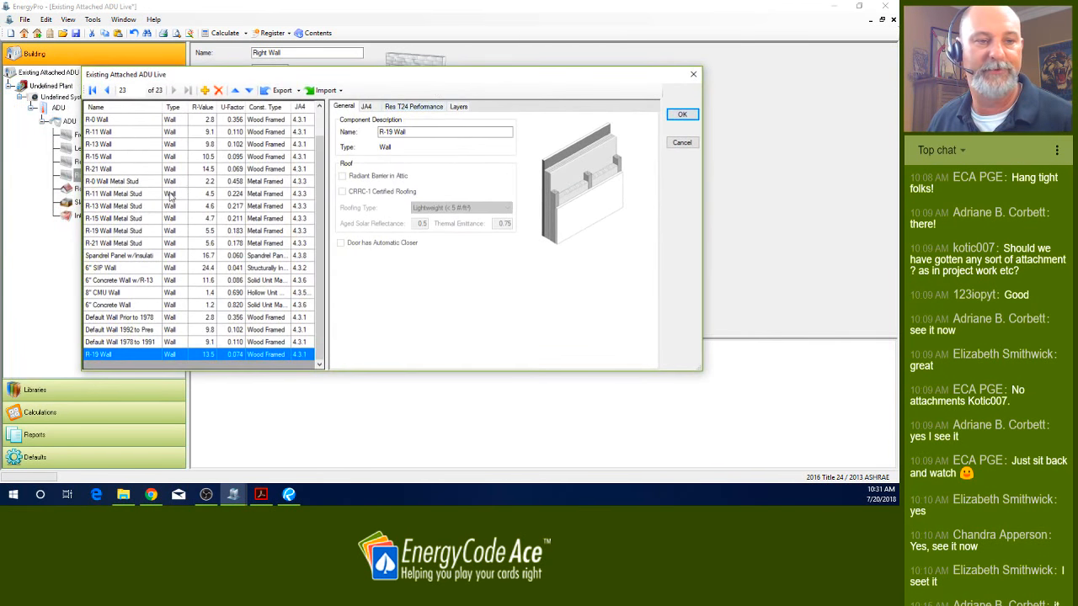
left_click(122, 120)
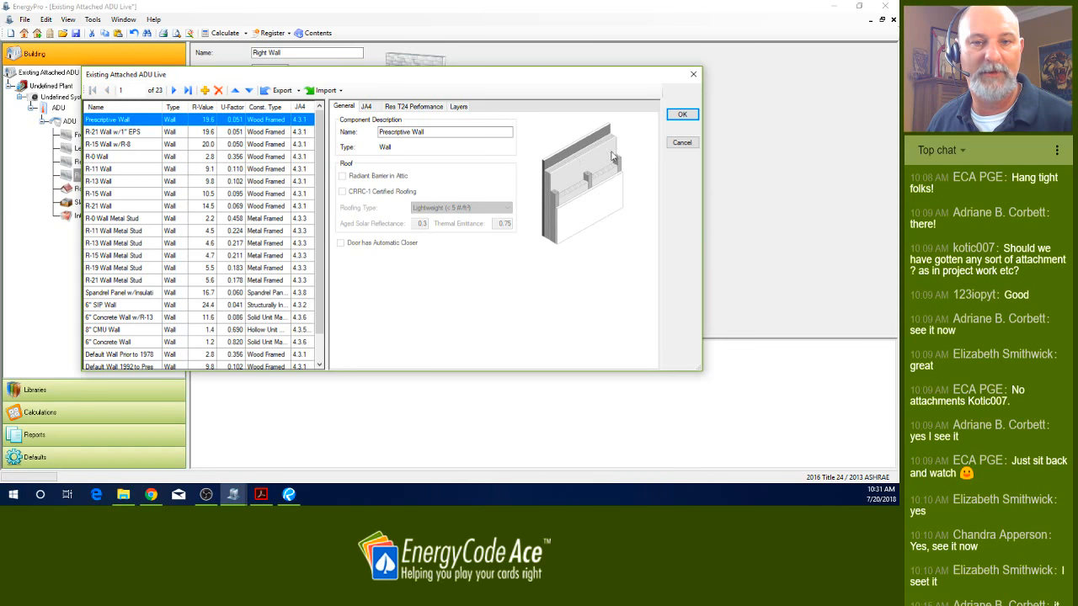
left_click(683, 115)
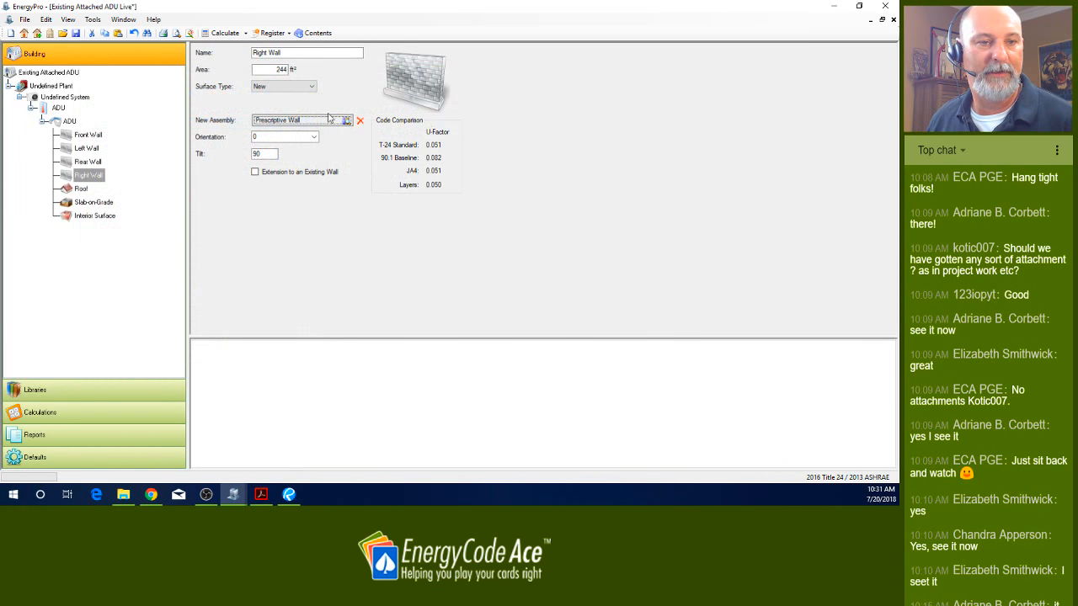
left_click(266, 137)
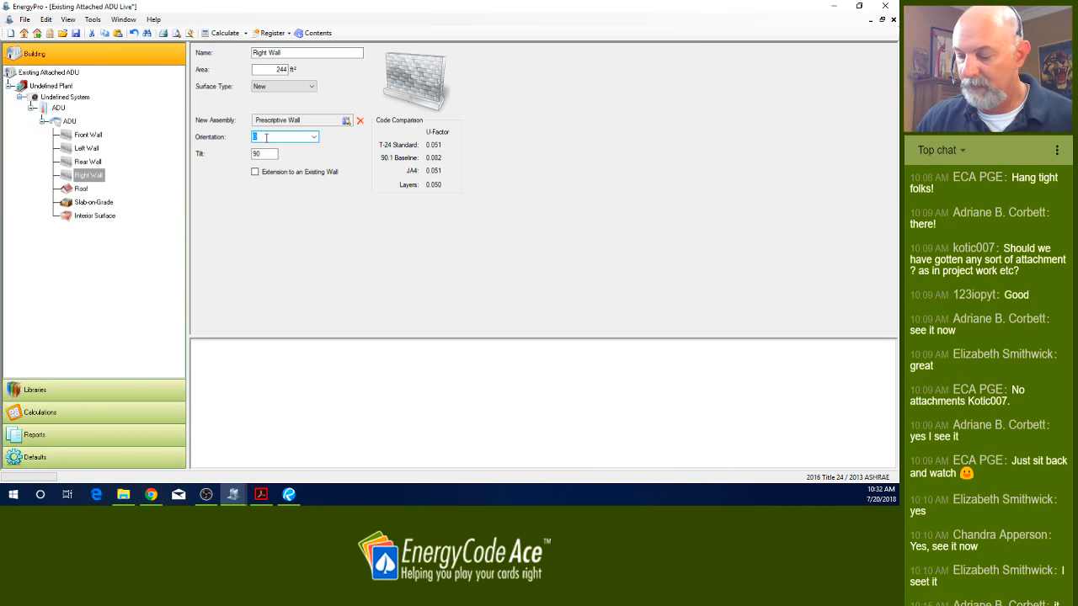
type("90")
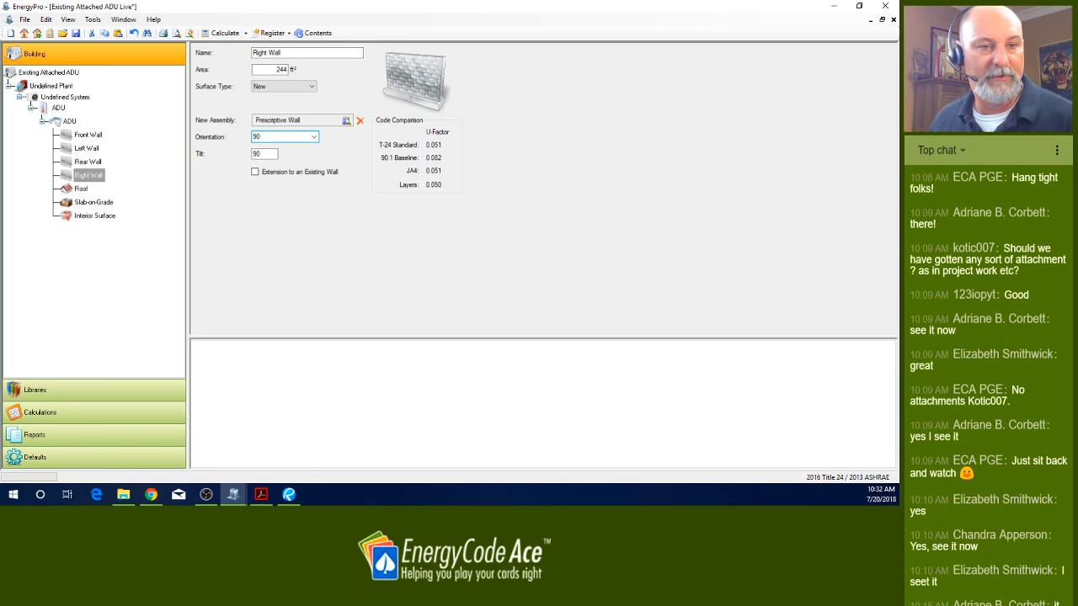
- Open the ADU roof's properties and bring up Table 150.1-A in Chrome's Energy Code Ace reference, with all climate zones in view
left_click(84, 188)
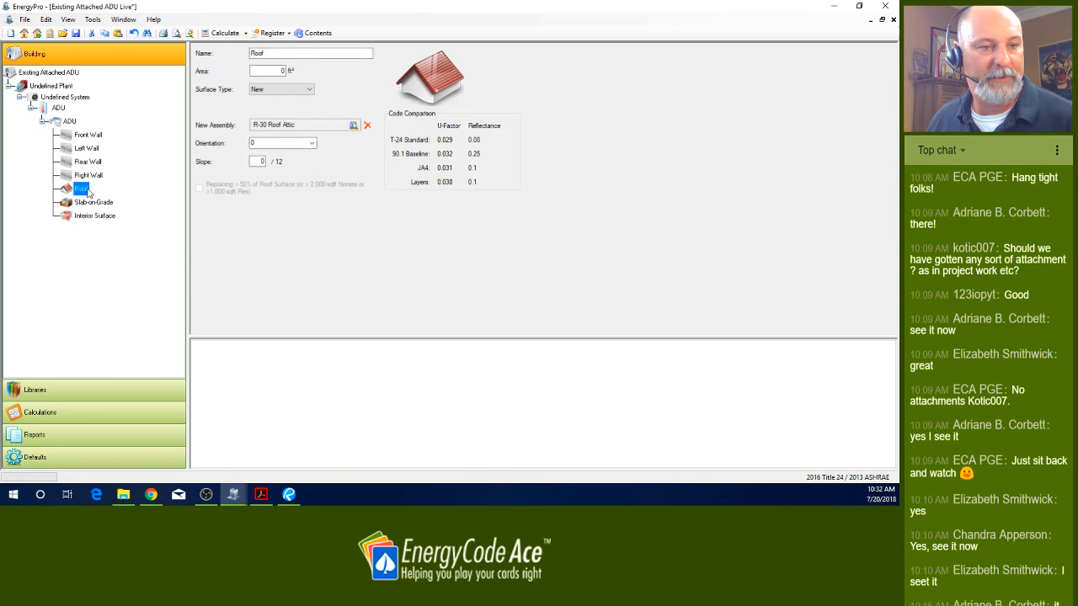
double_click(273, 70)
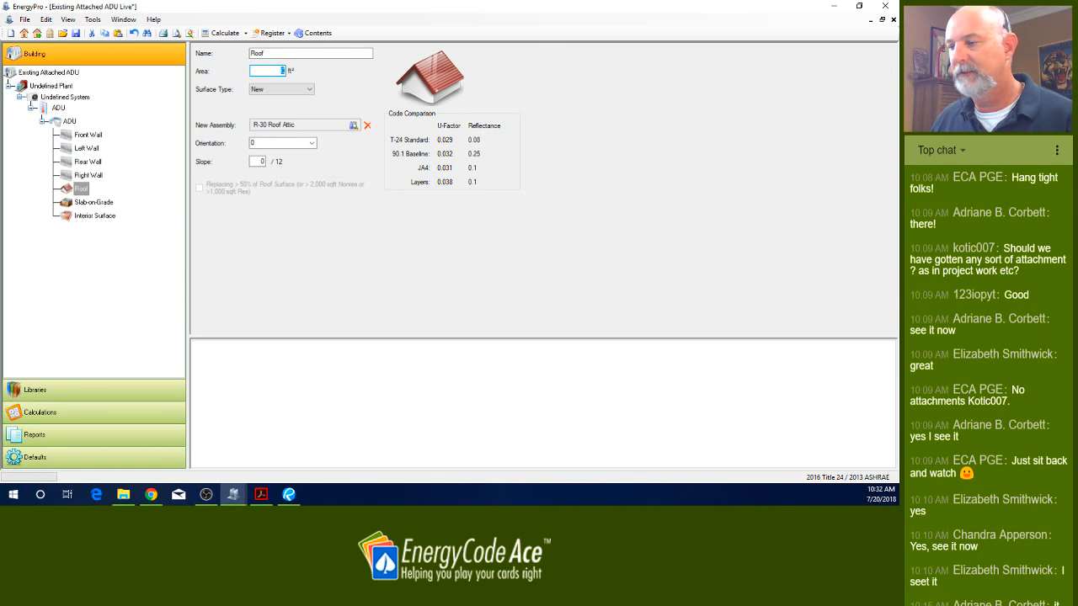
key("alt+Tab")
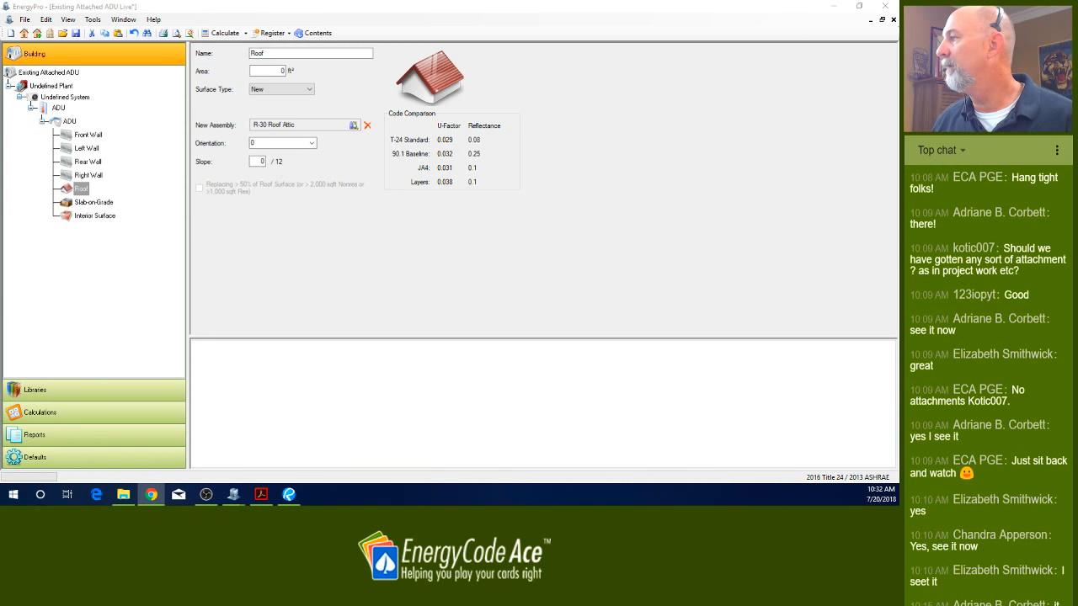
left_click_drag(898, 34, 154, 33)
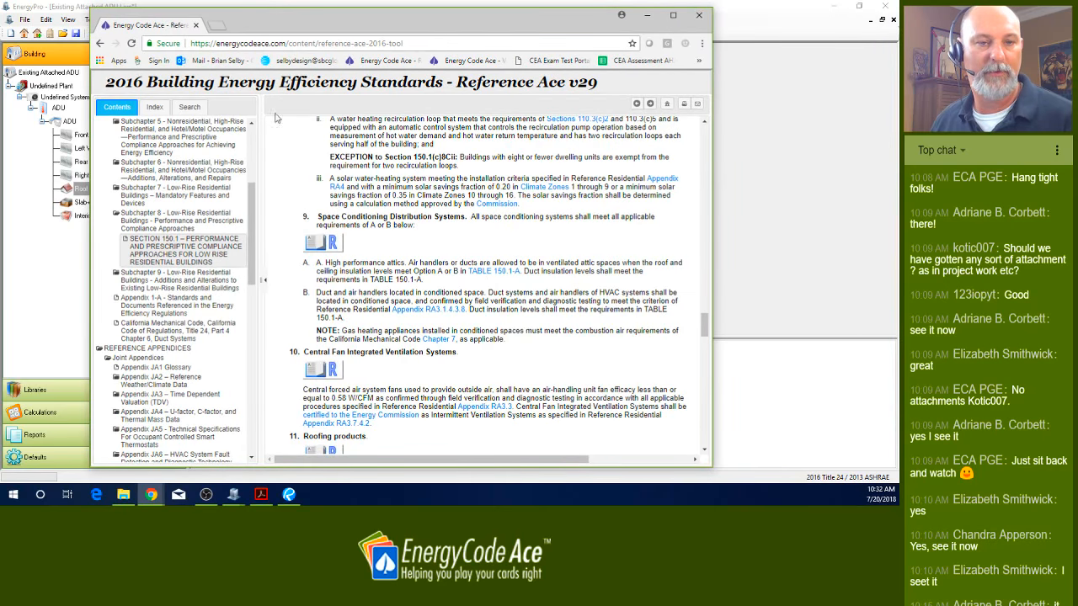
scroll(507, 341, "down", 10)
scroll(321, 196, "up", 4)
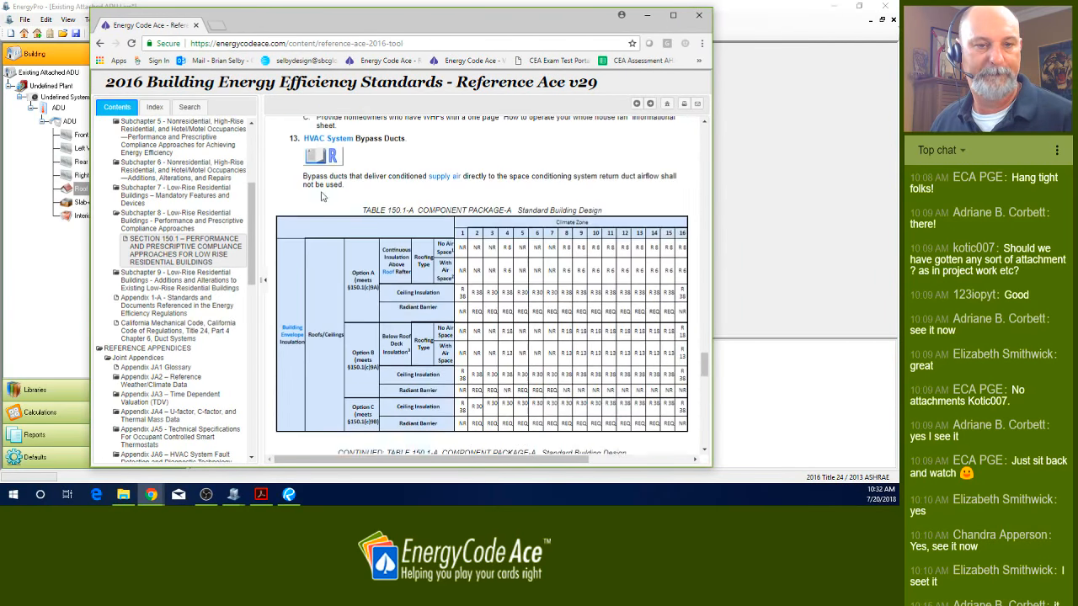
scroll(322, 196, "down", 1)
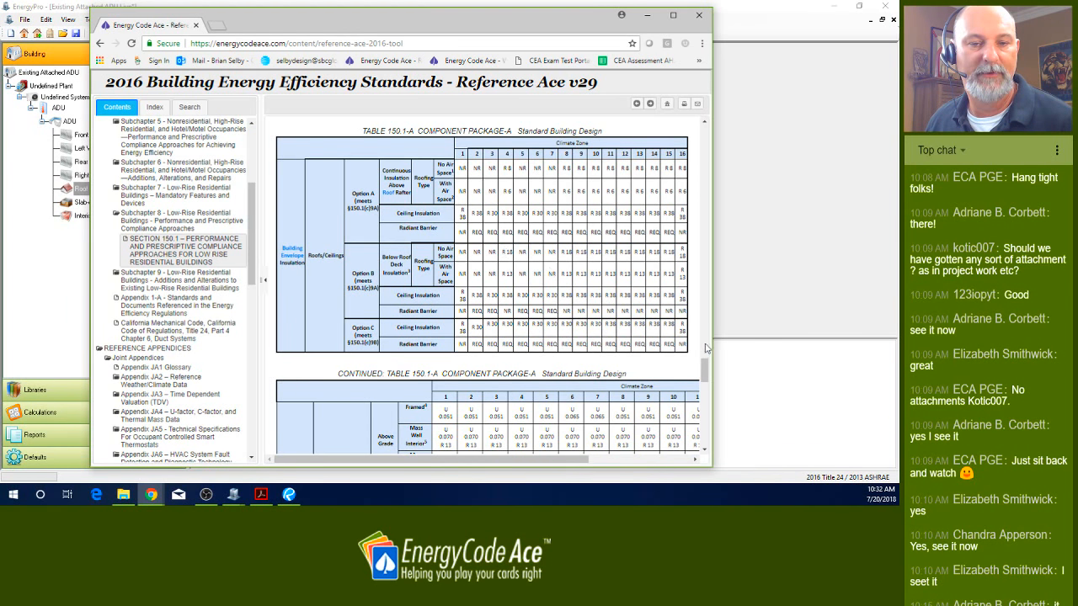
left_click_drag(712, 347, 889, 360)
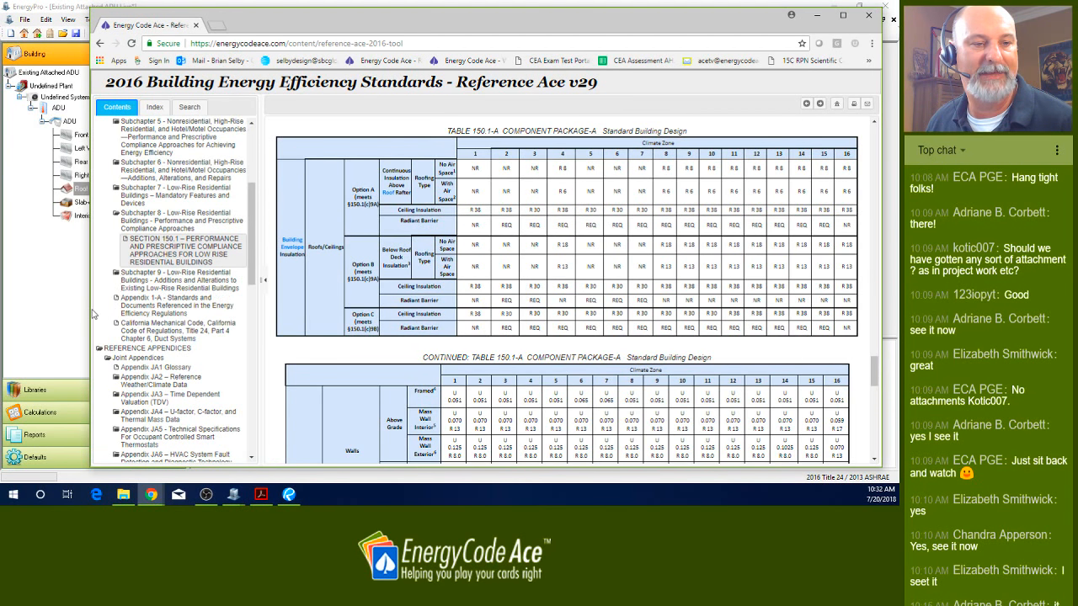
left_click_drag(93, 313, 25, 310)
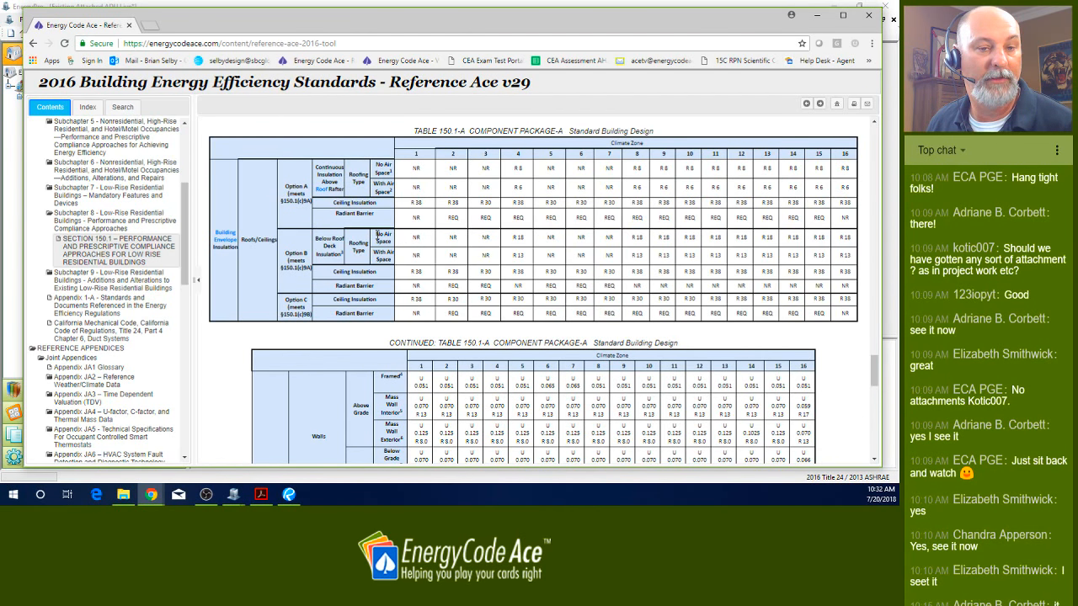
- Check the Option B below-roof-deck insulation requirement without air space for climate zone 4, and return to EnergyPro
left_click_drag(378, 234, 392, 242)
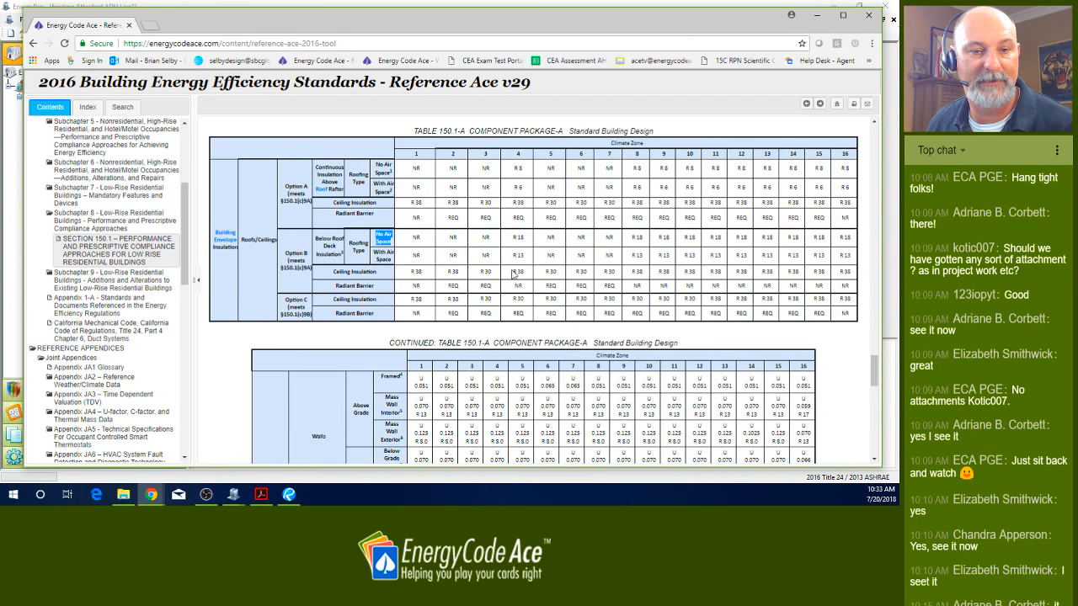
left_click_drag(512, 271, 528, 244)
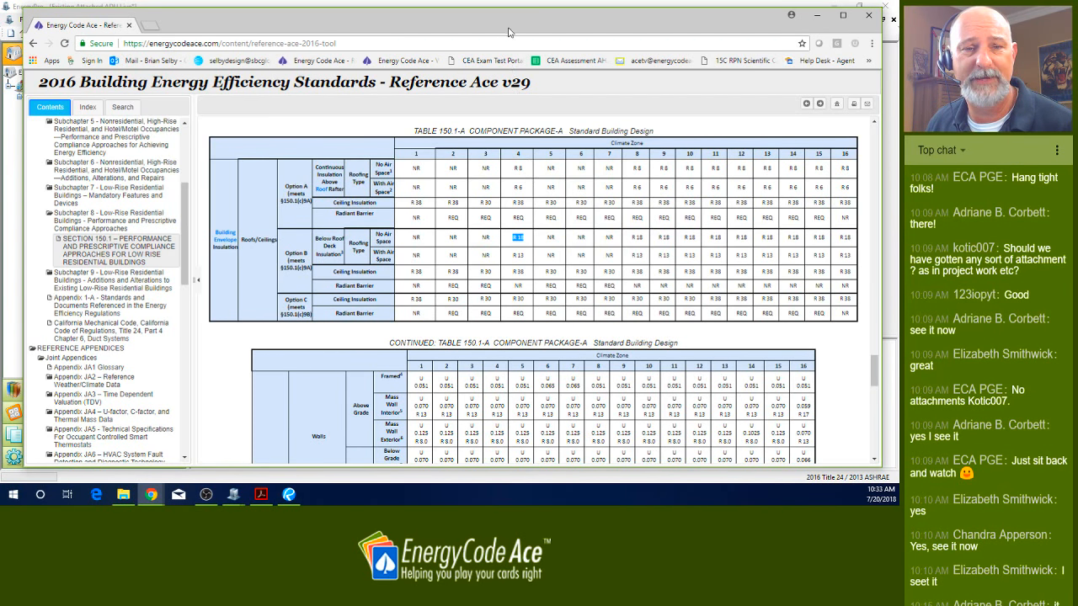
left_click_drag(516, 21, 511, 16)
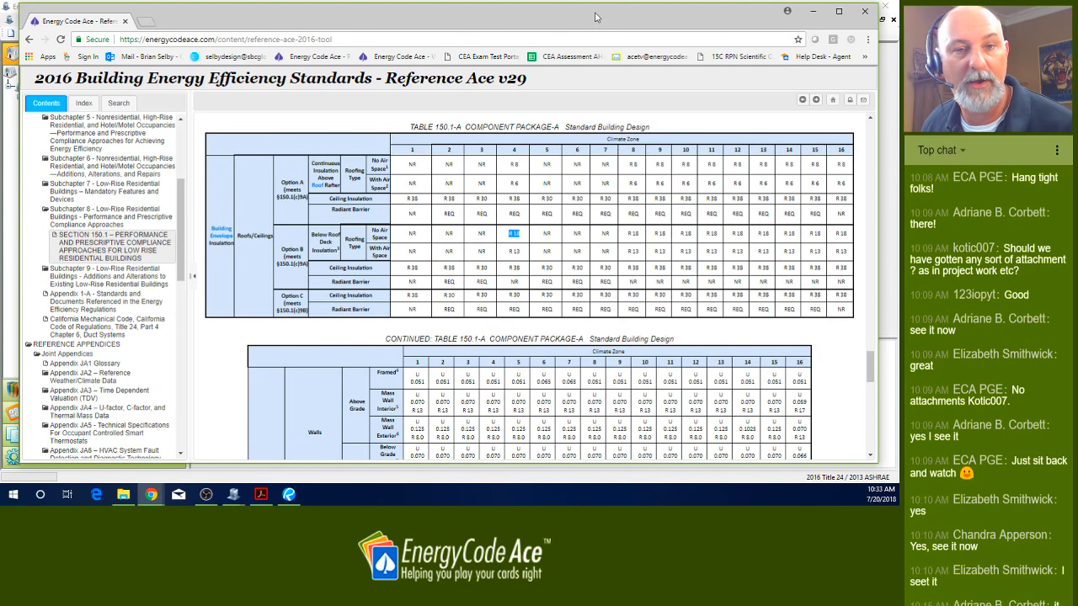
left_click_drag(591, 16, 610, 17)
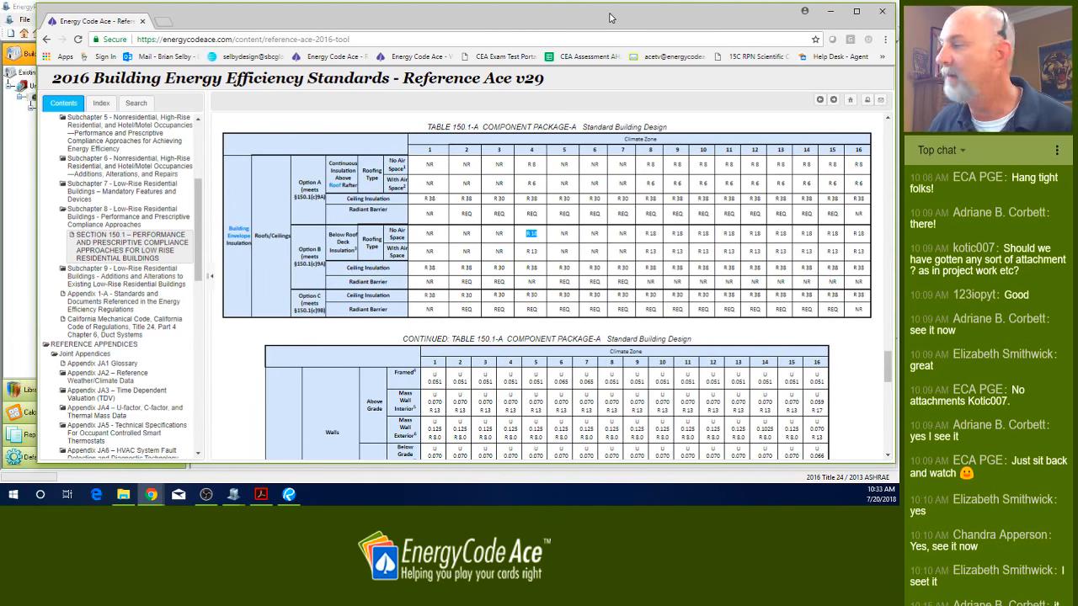
left_click(831, 11)
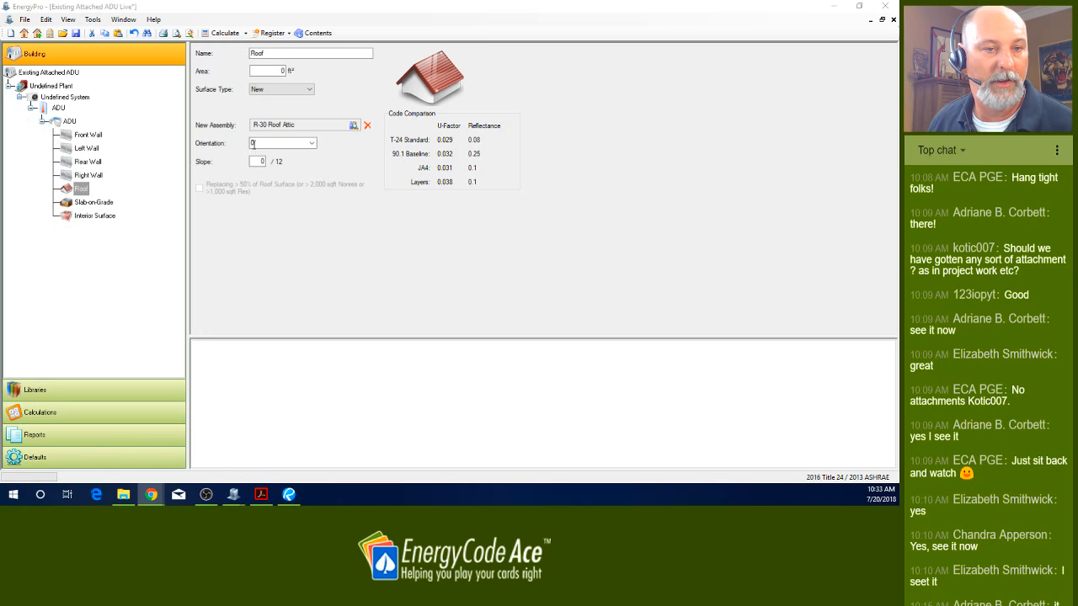
- In the roof's assembly library, duplicate the R-38 Roof Attic assembly and name the copy R-38 + R-18 Roof Attic
left_click(288, 128)
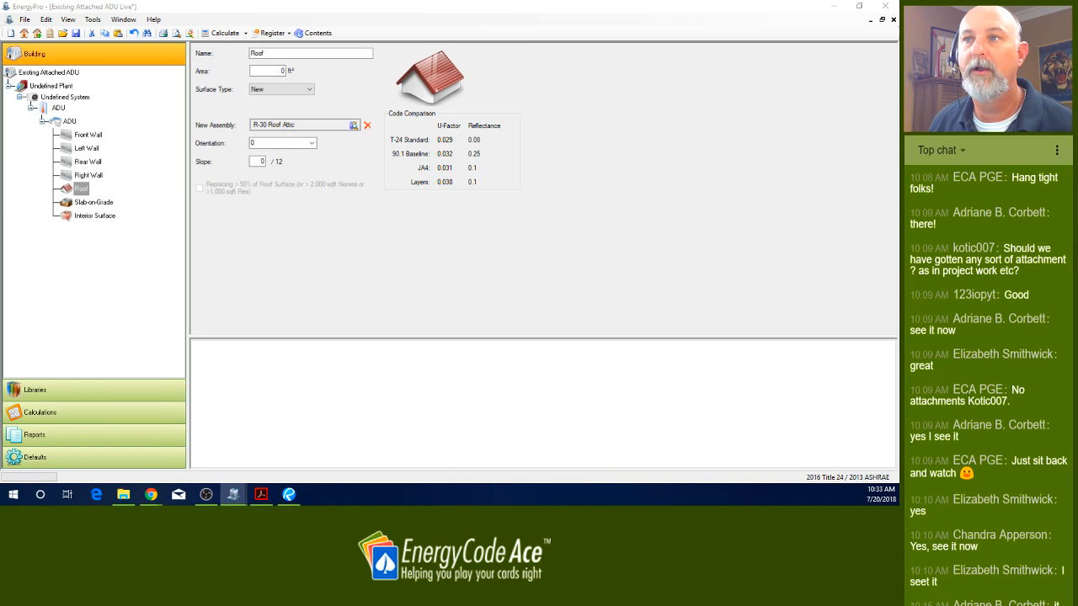
left_click(354, 125)
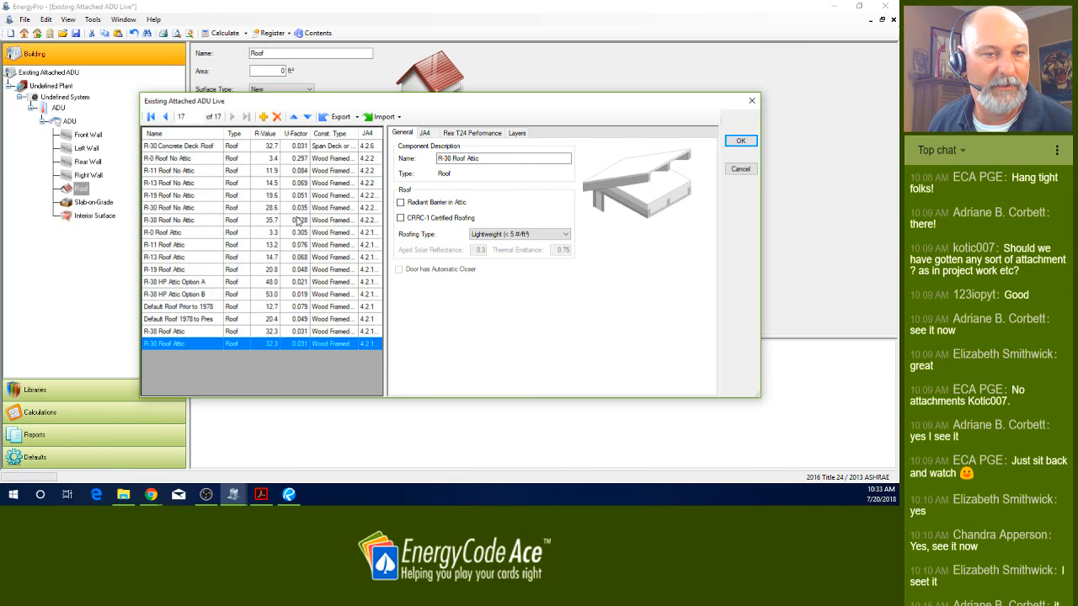
left_click(177, 334)
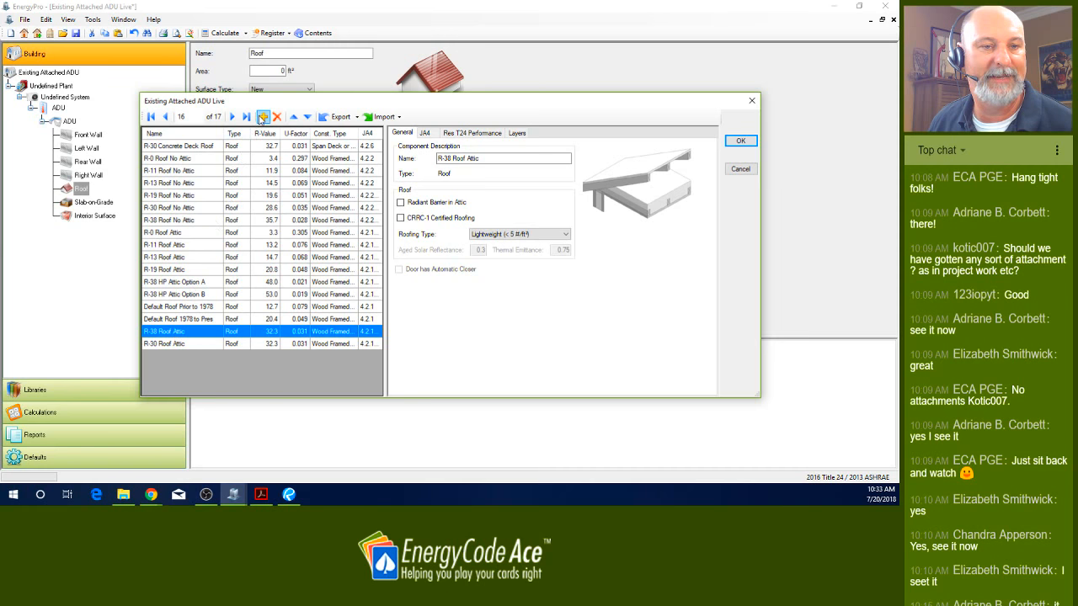
left_click(264, 118)
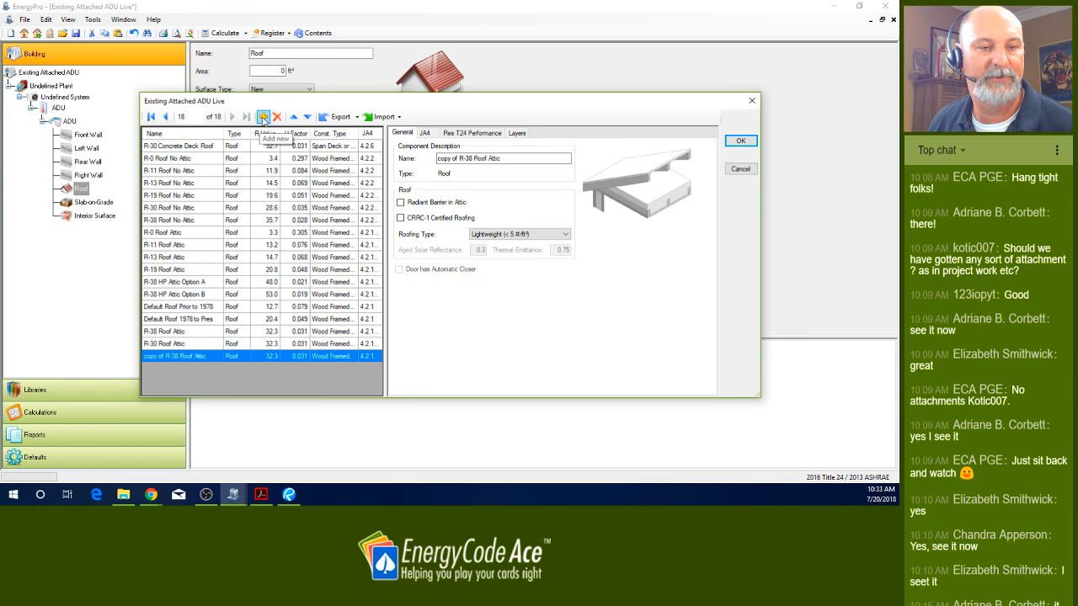
left_click_drag(459, 158, 425, 162)
key("BackSpace")
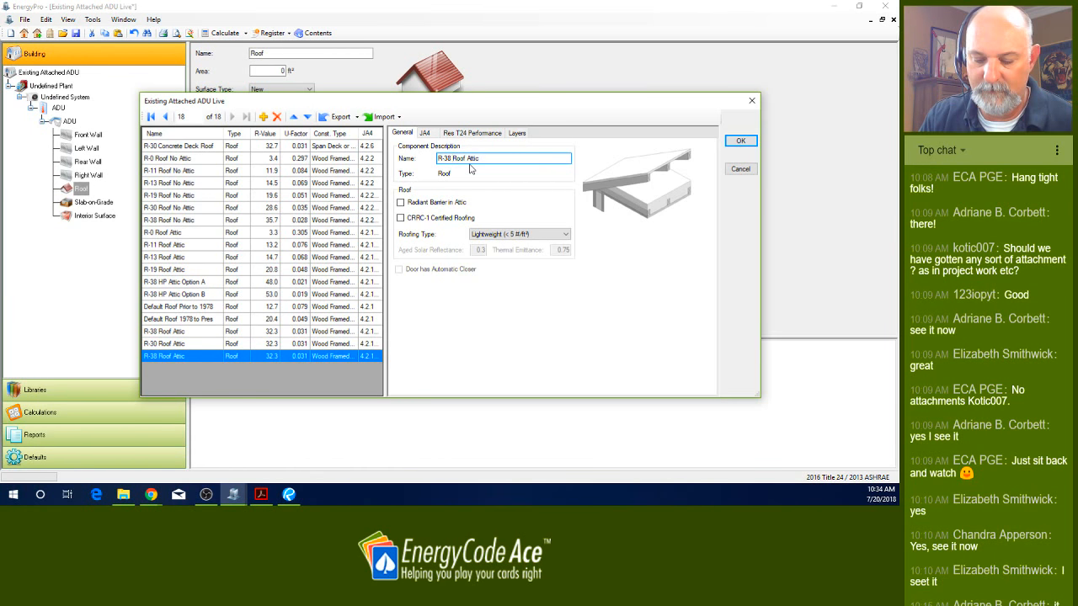
type("+ R-18")
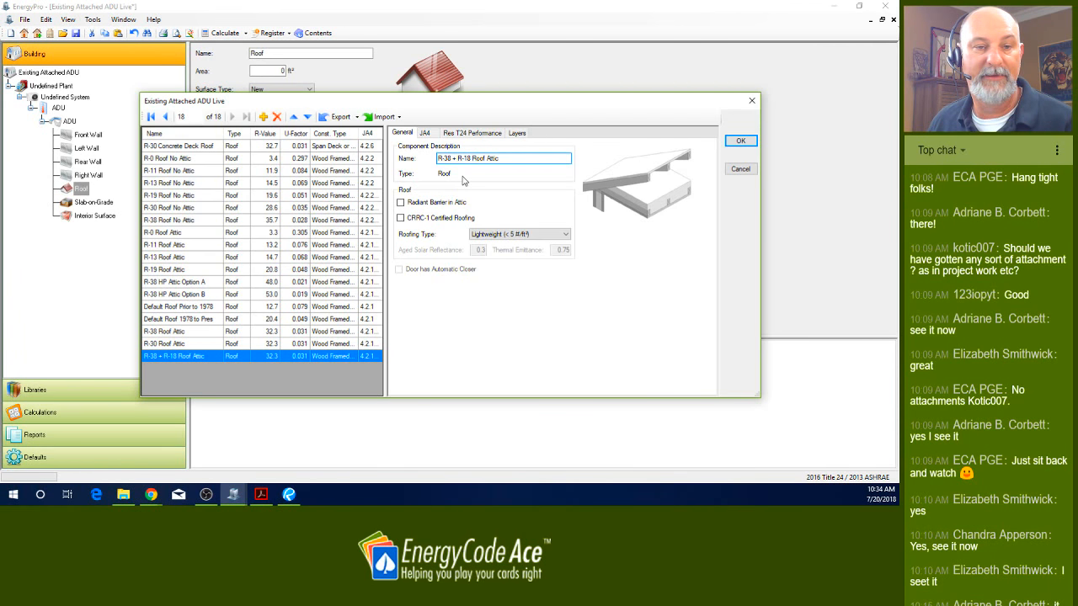
- Set the new assembly's below-roof-deck insulation to R-value 18 in its residential Title 24 performance data
left_click(463, 135)
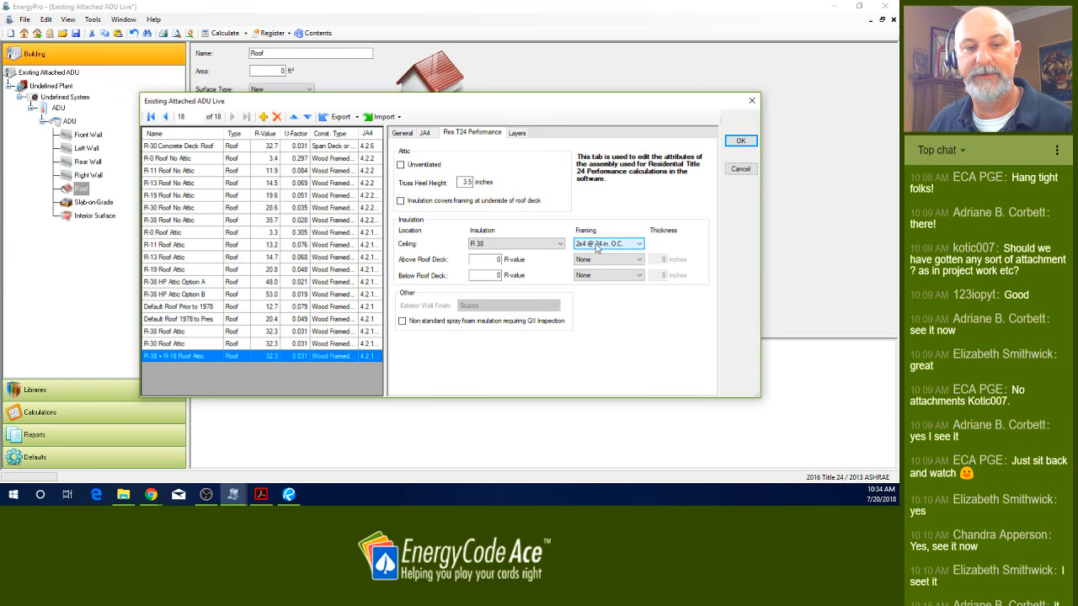
left_click(490, 275)
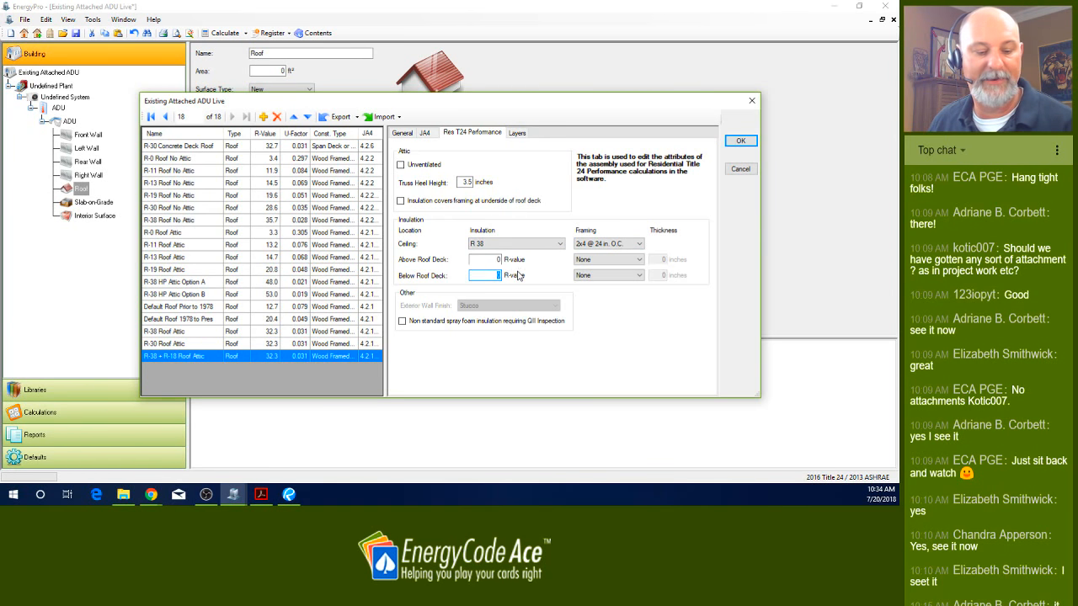
type("18")
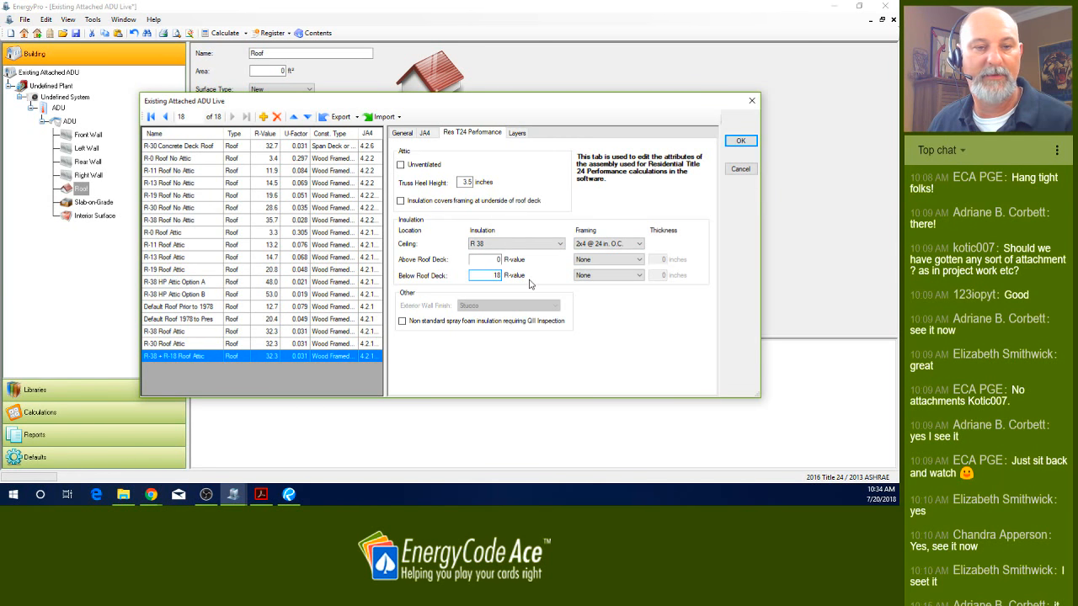
- Try an R-value of 19 for the new assembly's below-roof-deck insulation
double_click(486, 275)
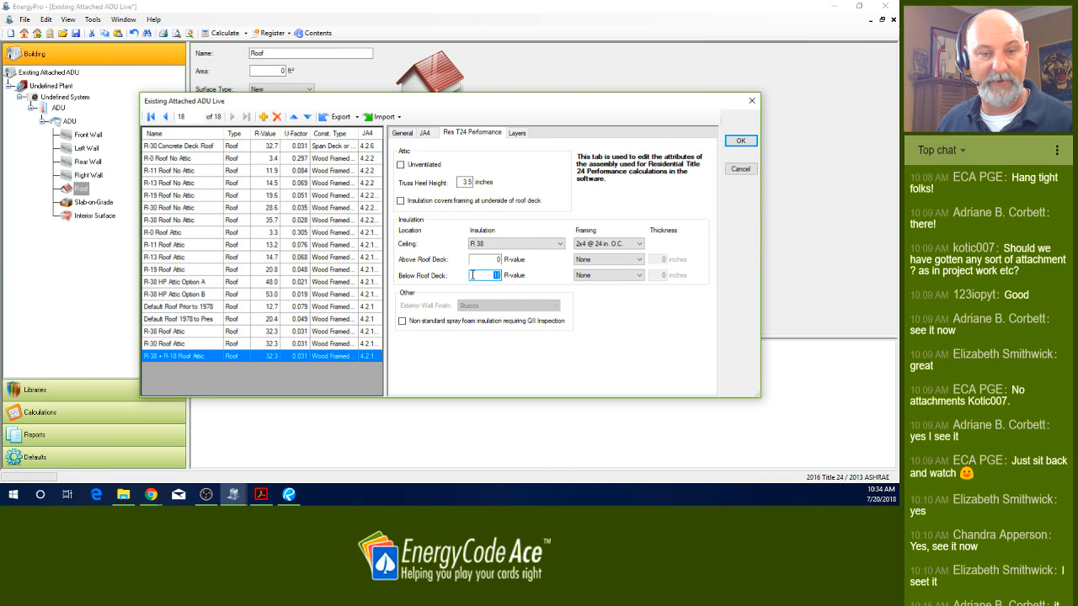
type("1")
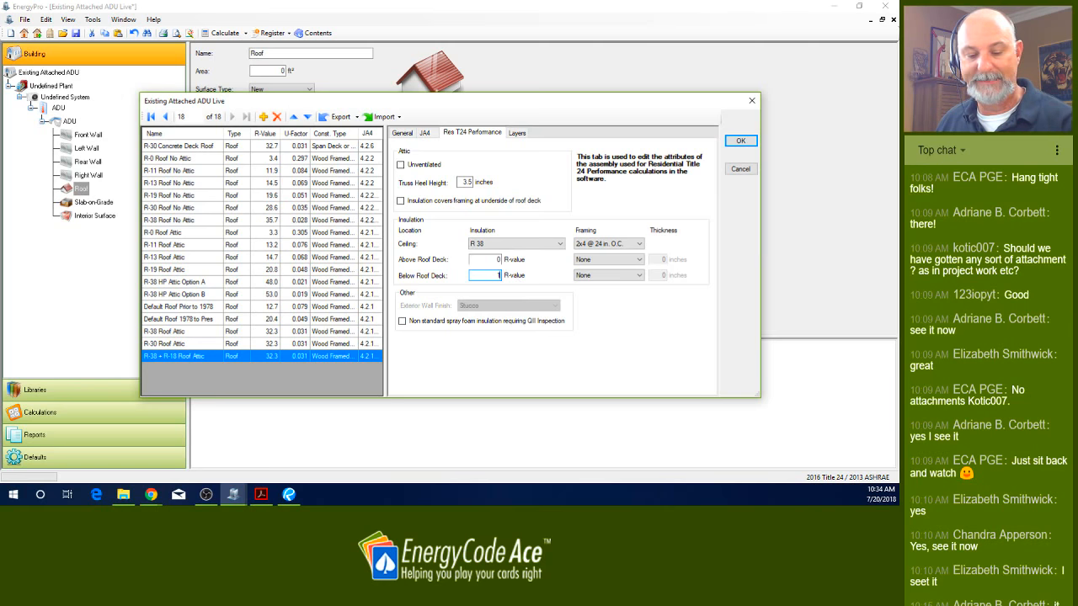
type("9")
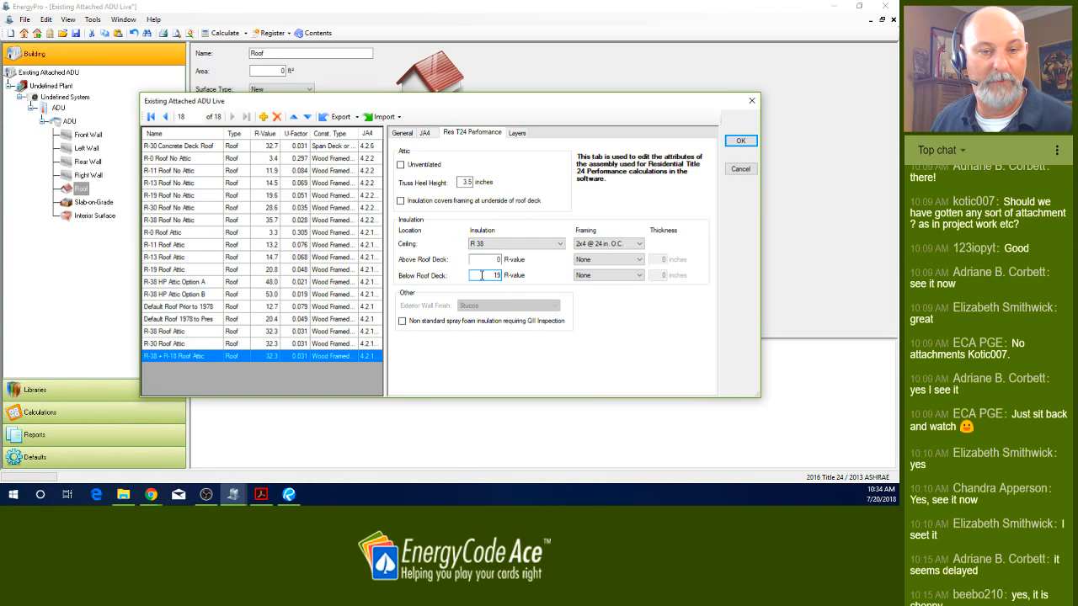
- Return the below-roof-deck insulation to R-value 18 and assign the R-38 + R-18 Roof Attic assembly to the roof
double_click(482, 276)
type("18")
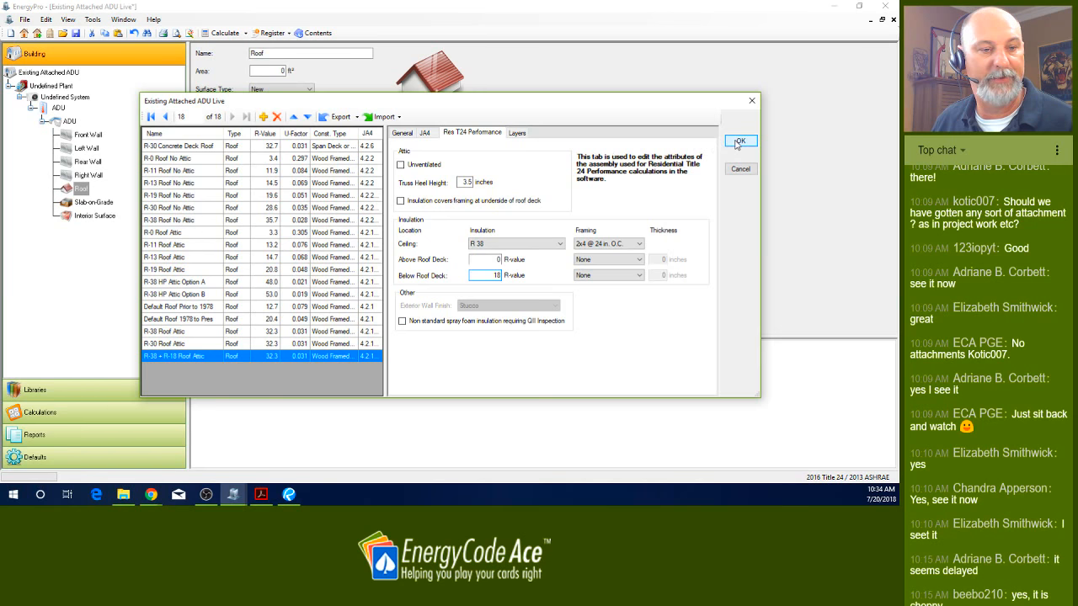
left_click(740, 143)
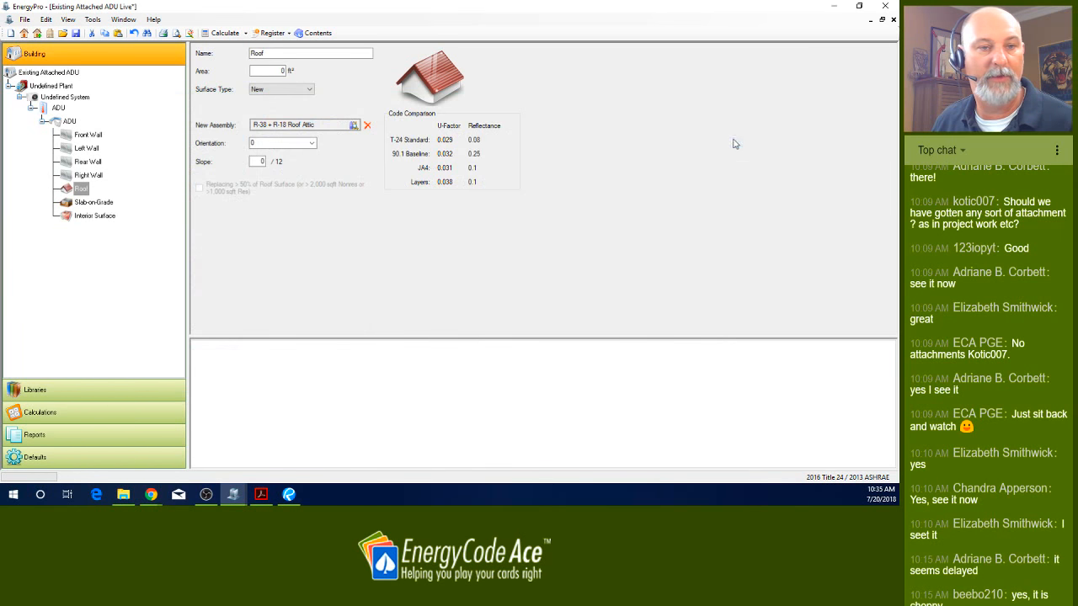
- Set the roof's orientation to 180
left_click(278, 142)
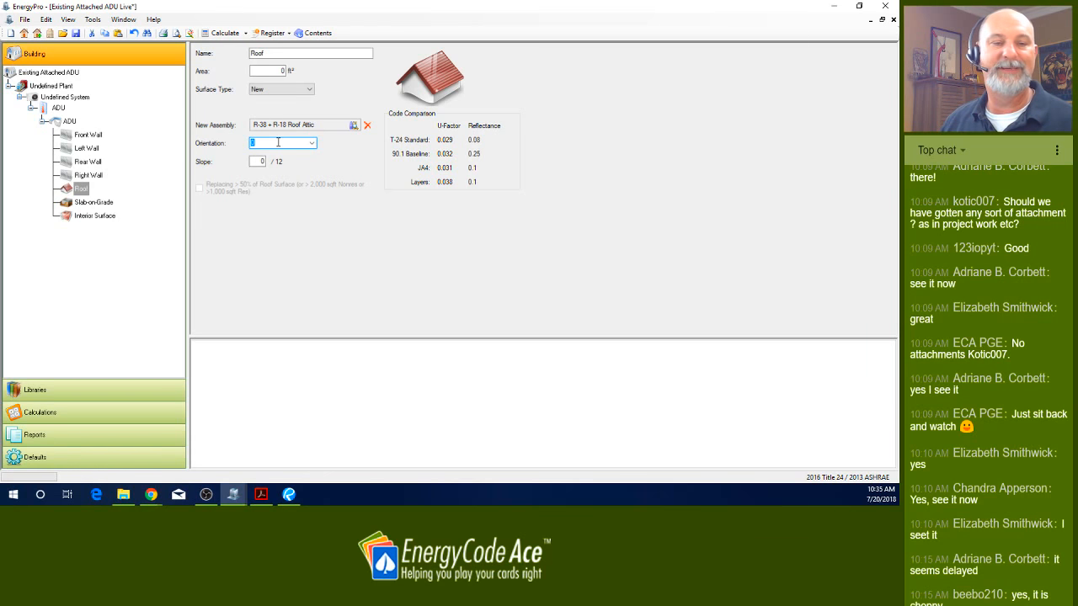
type("180")
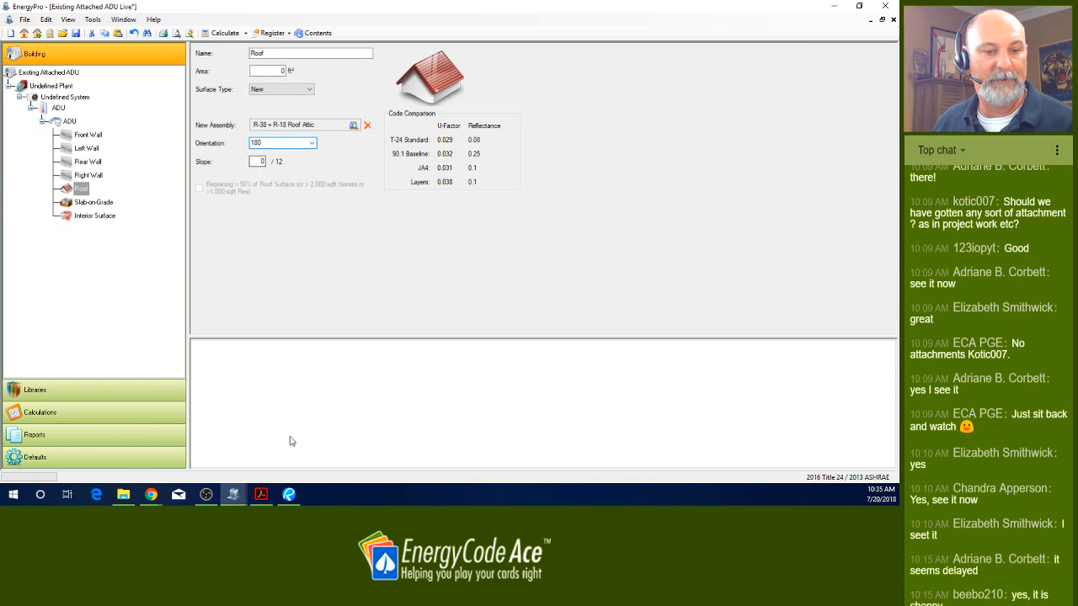
- Switch to the Attached ADU plans in Bluebeam Revu and examine the ADU gable on the South Elevation
left_click(289, 495)
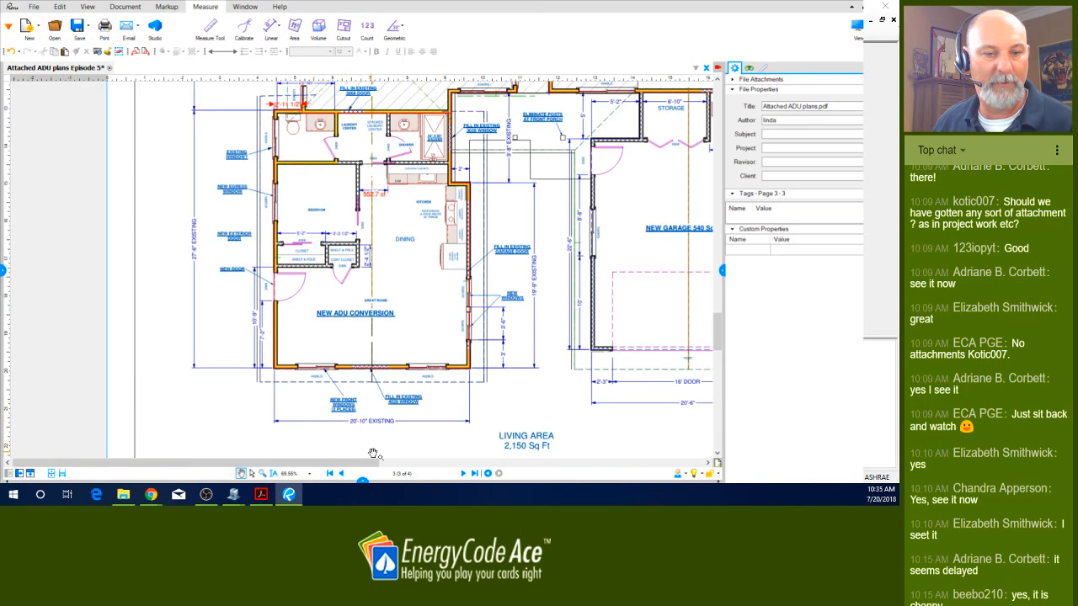
left_click(463, 473)
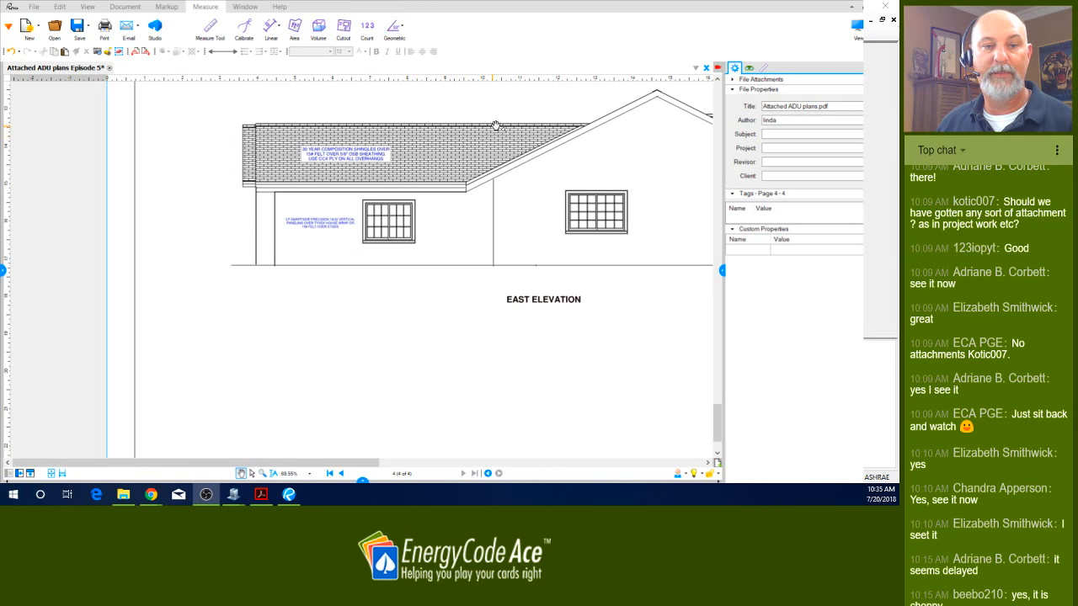
left_click_drag(515, 123, 417, 241)
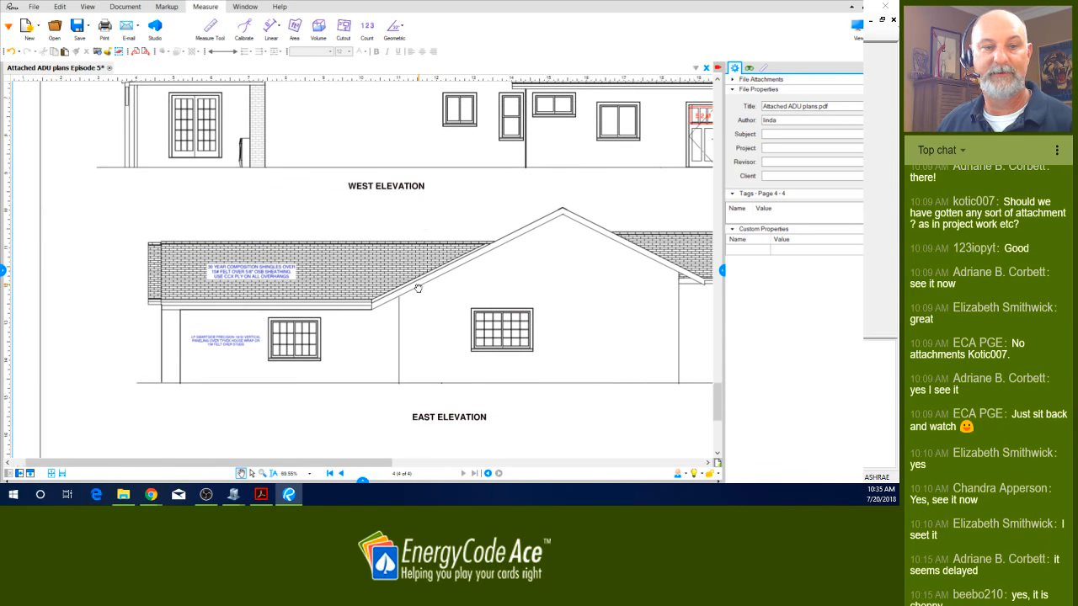
left_click_drag(448, 191, 411, 348)
mouse_move(465, 175)
left_mouse_down()
mouse_move(443, 328)
mouse_move(482, 313)
left_mouse_up()
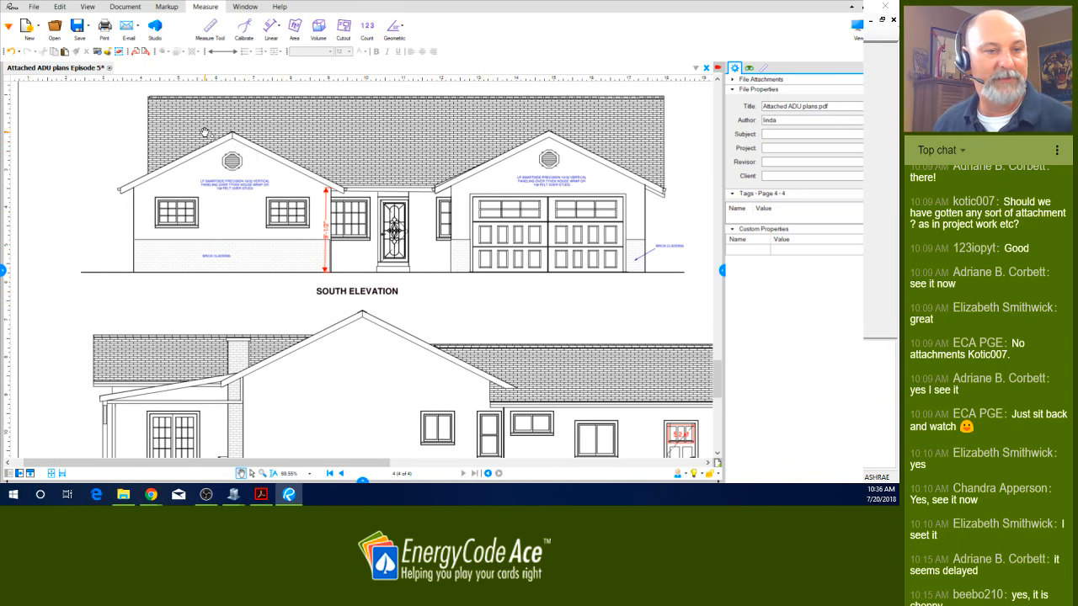
scroll(204, 123, "up", 4)
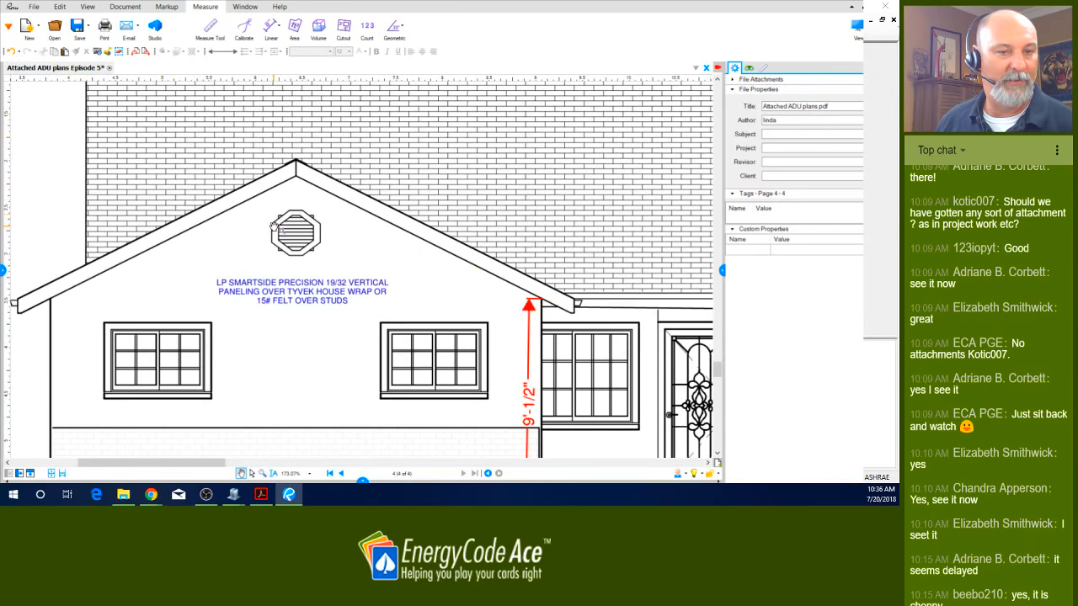
left_click_drag(278, 230, 373, 236)
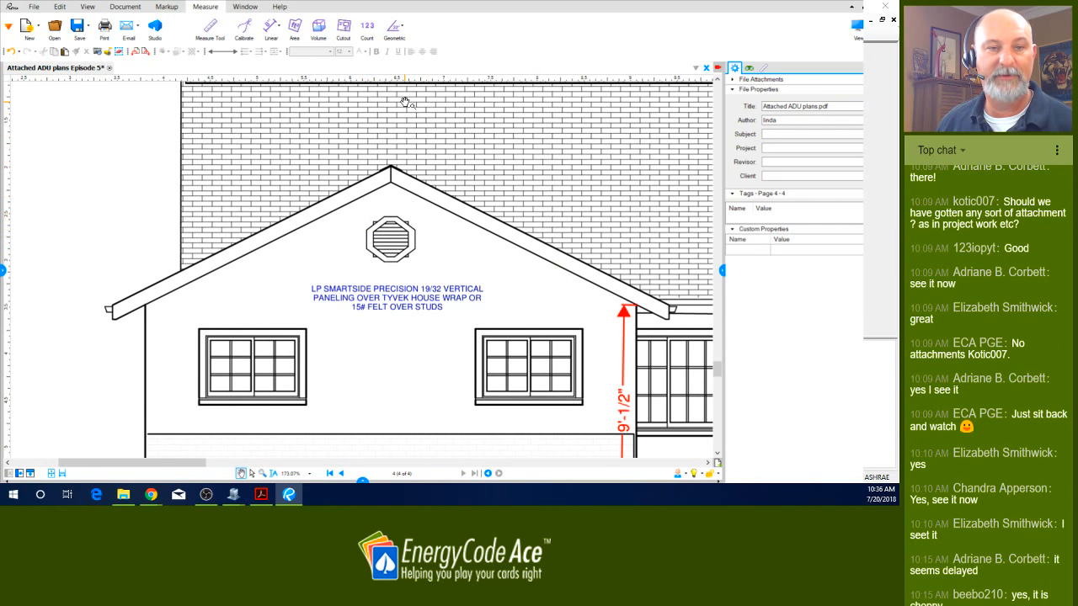
- Measure a 12'-0" horizontal run outward from the ridge of the ADU gable on the South Elevation
left_click(280, 31)
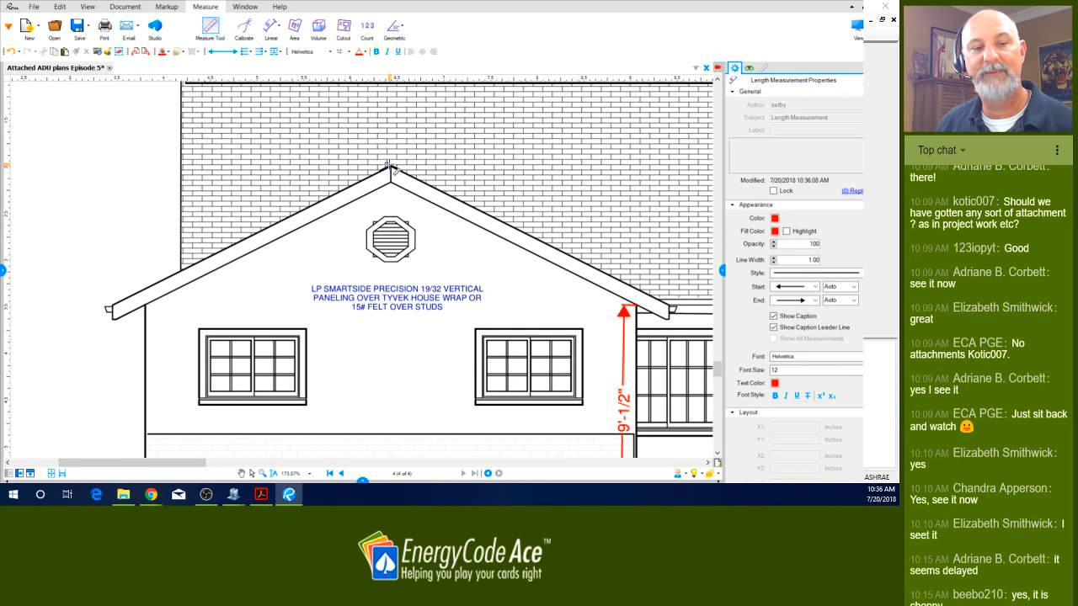
left_click(390, 166)
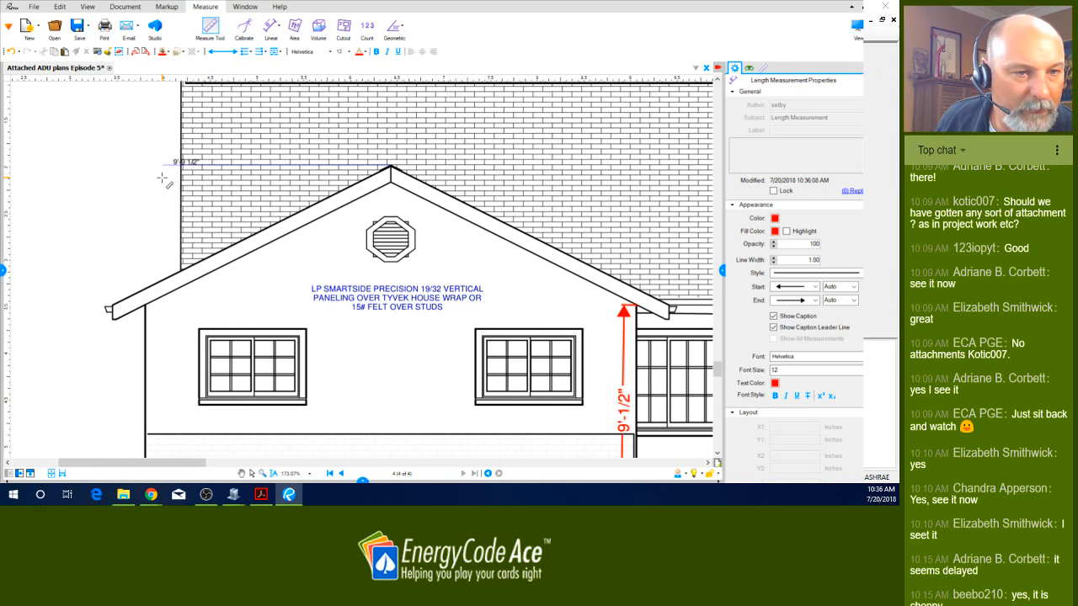
left_click(110, 178)
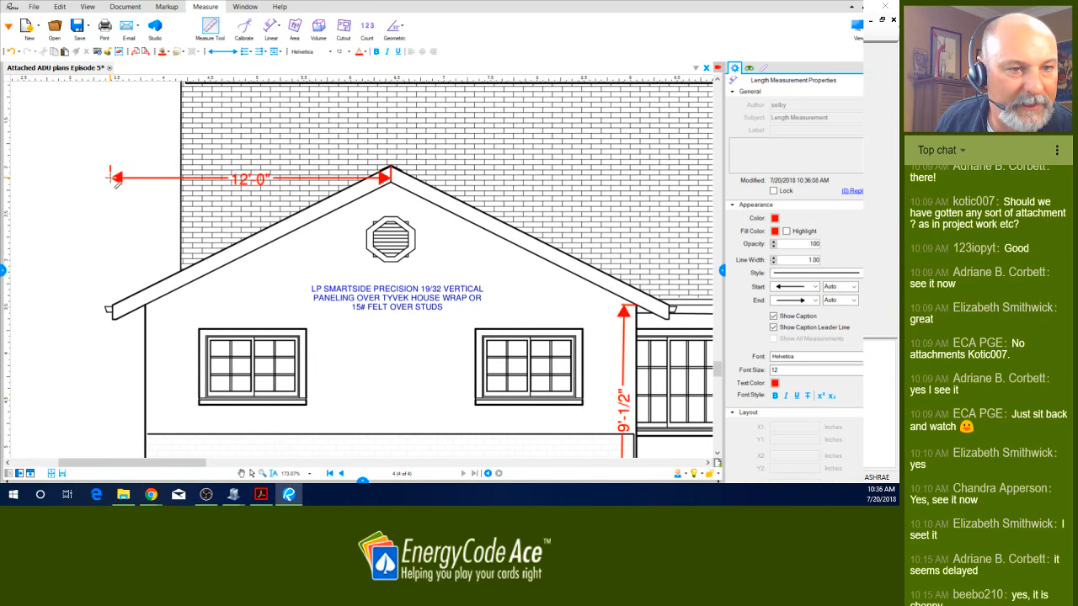
- Measure the roof's vertical drop from ridge level to the eave at the outer end of the 12'-0" run
left_click(272, 28)
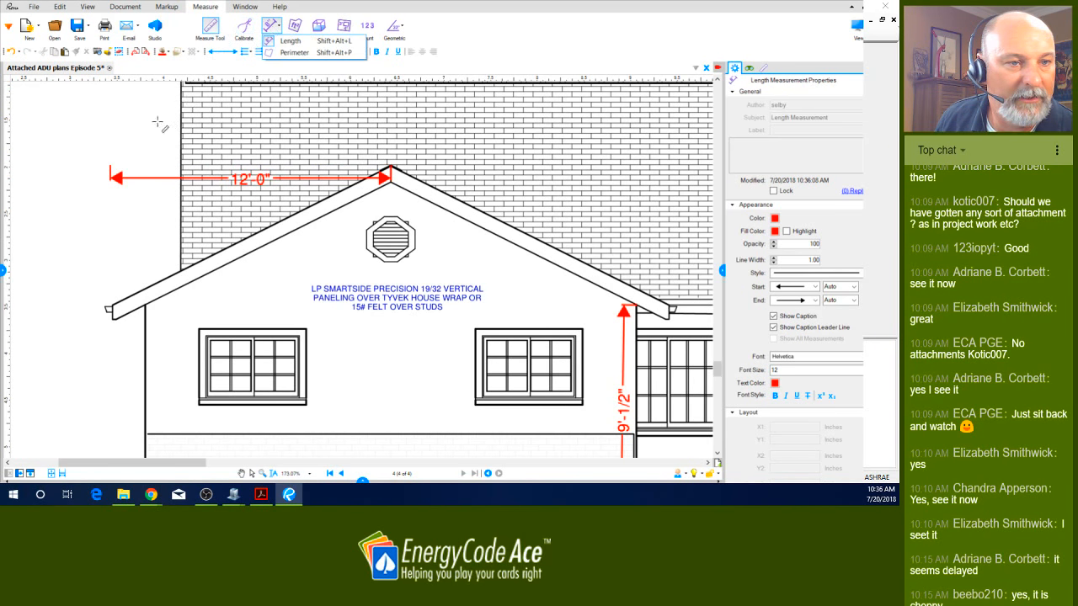
left_click(108, 165)
left_click(108, 166)
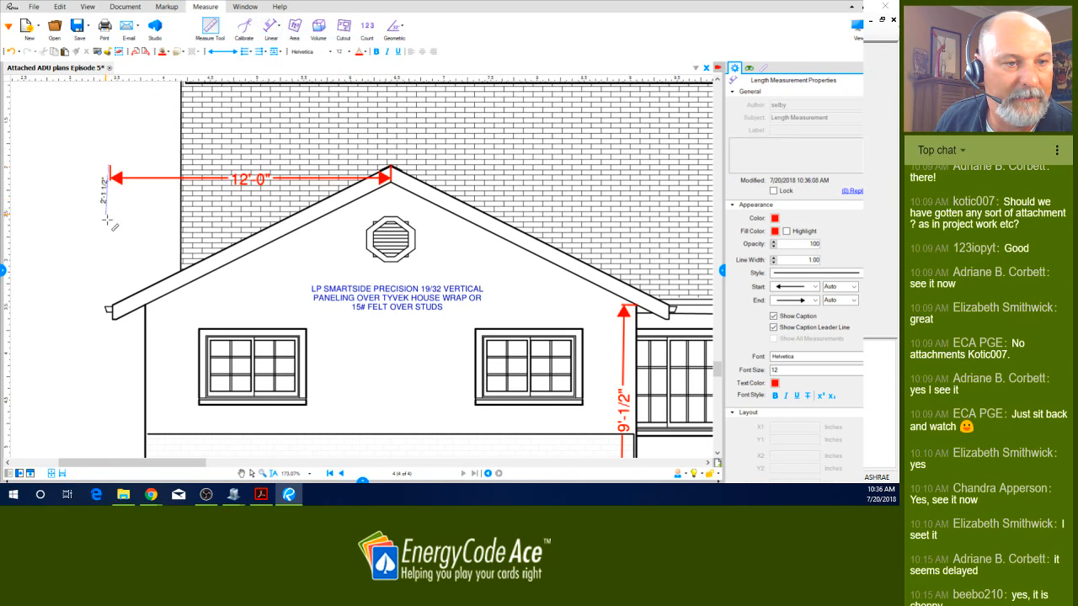
left_click(107, 309)
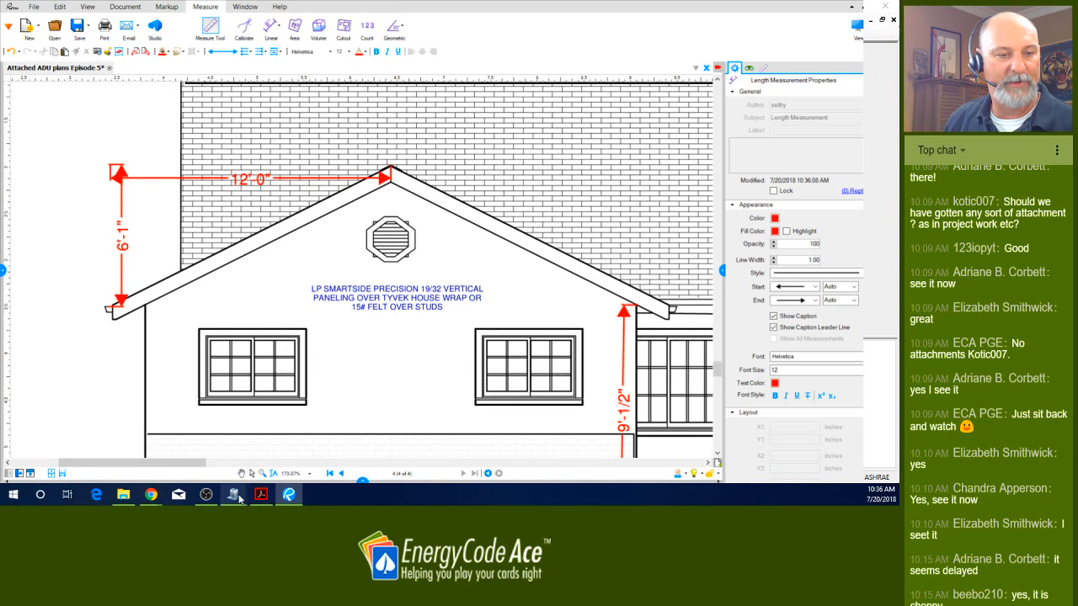
- Switch back to the Existing Attached ADU Live project in EnergyPro and set the roof's slope to 6 / 12
mouse_move(234, 496)
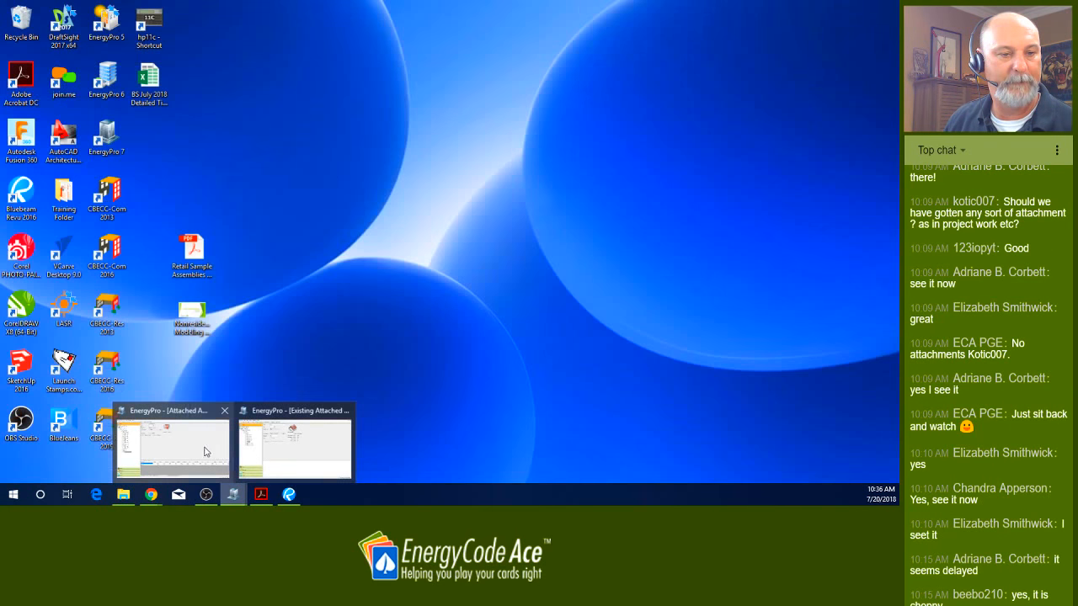
left_click(205, 452)
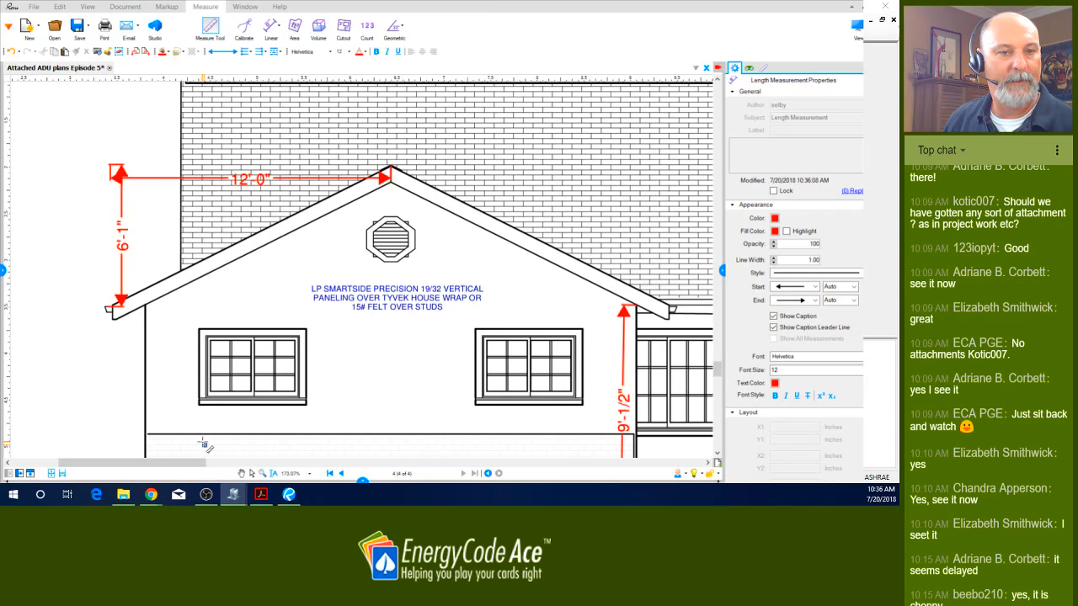
mouse_move(236, 495)
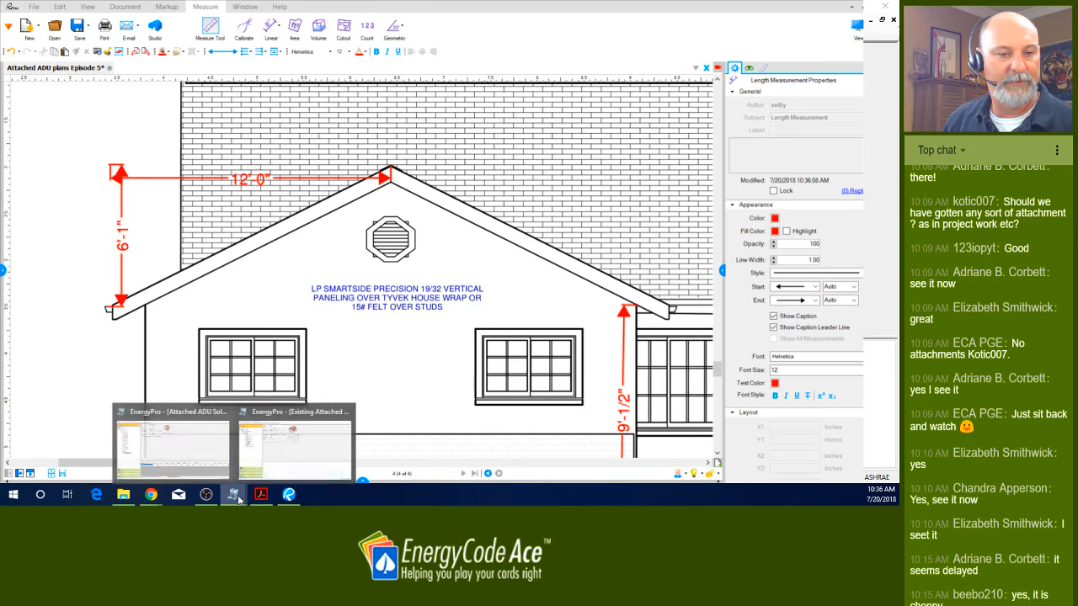
left_click(278, 468)
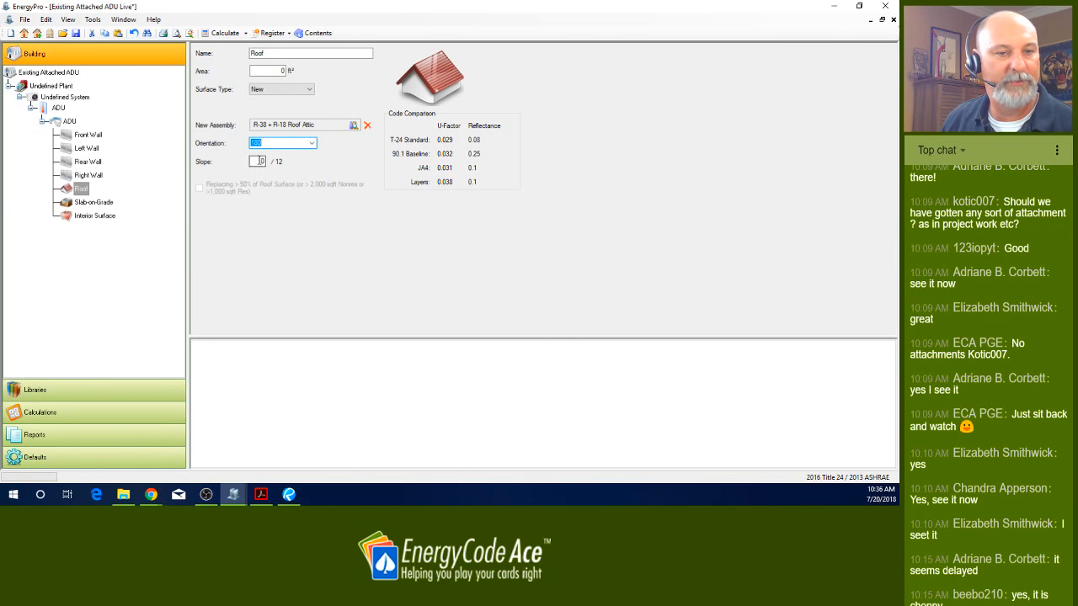
left_click(257, 161)
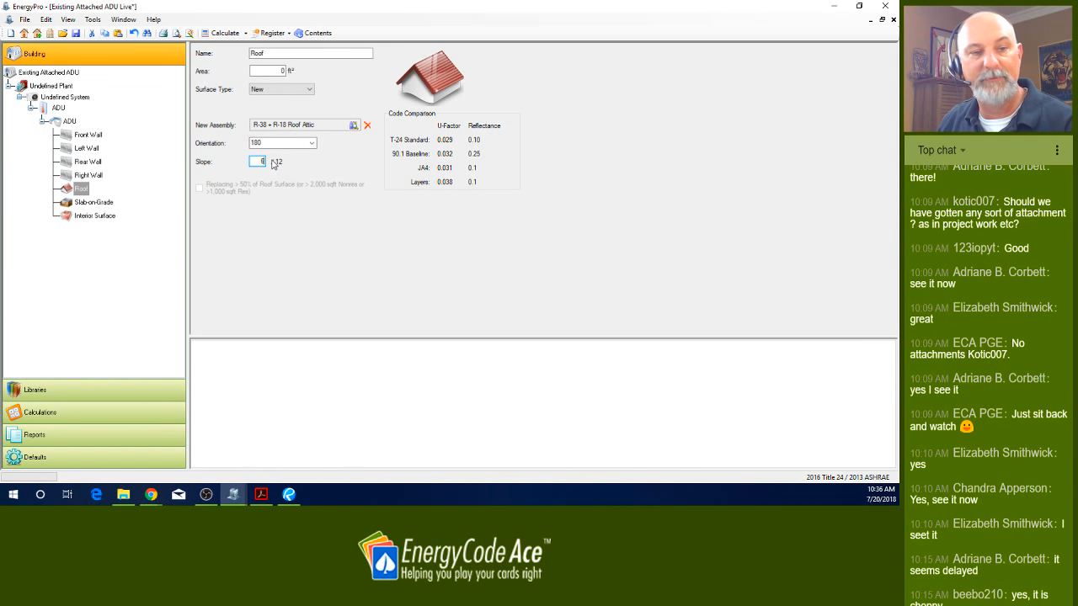
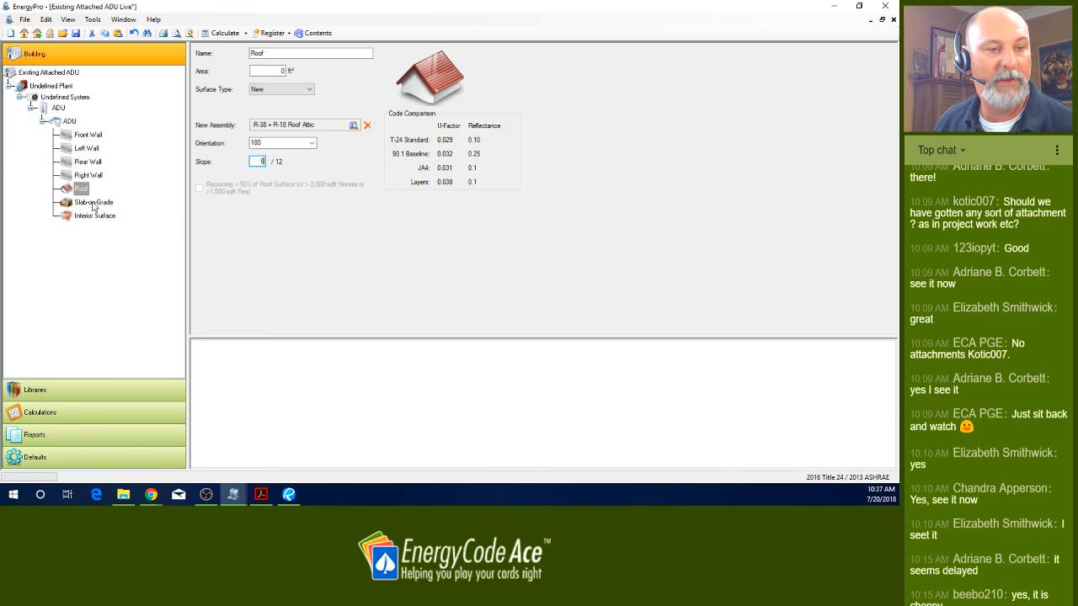
- Set the slab-on-grade's area to 553 ft² and exterior perimeter to 80.5 feet, with the Default 20% Exposed surface condition
left_click(84, 203)
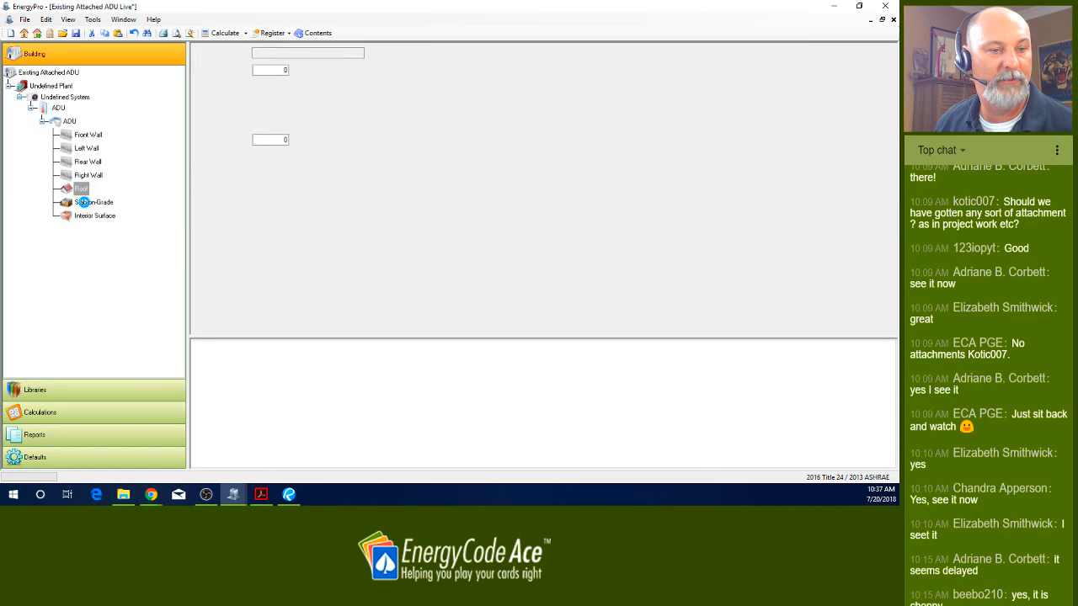
left_click(280, 70)
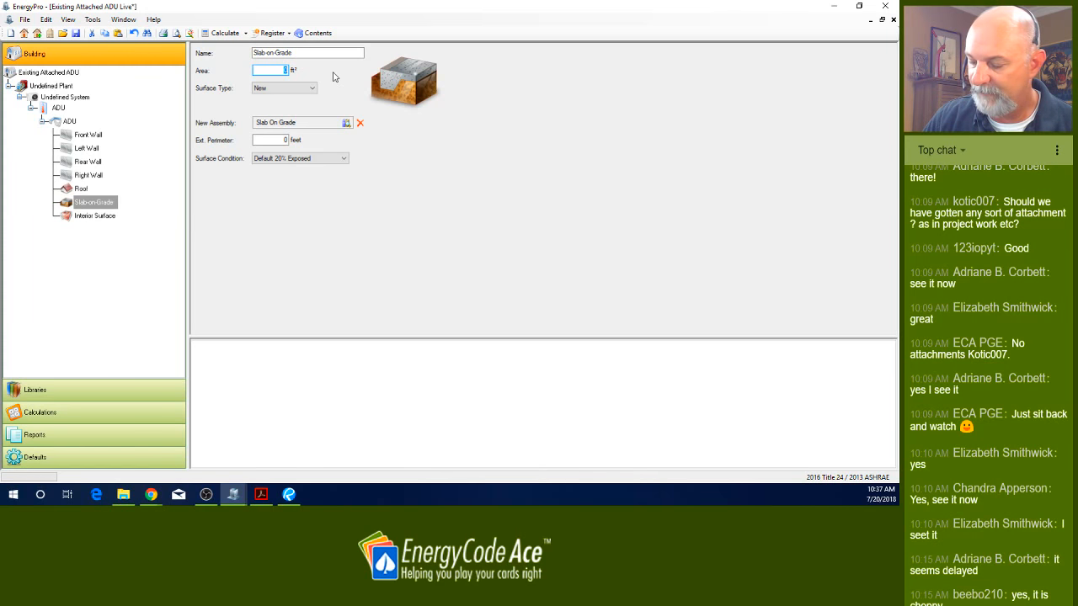
type("553")
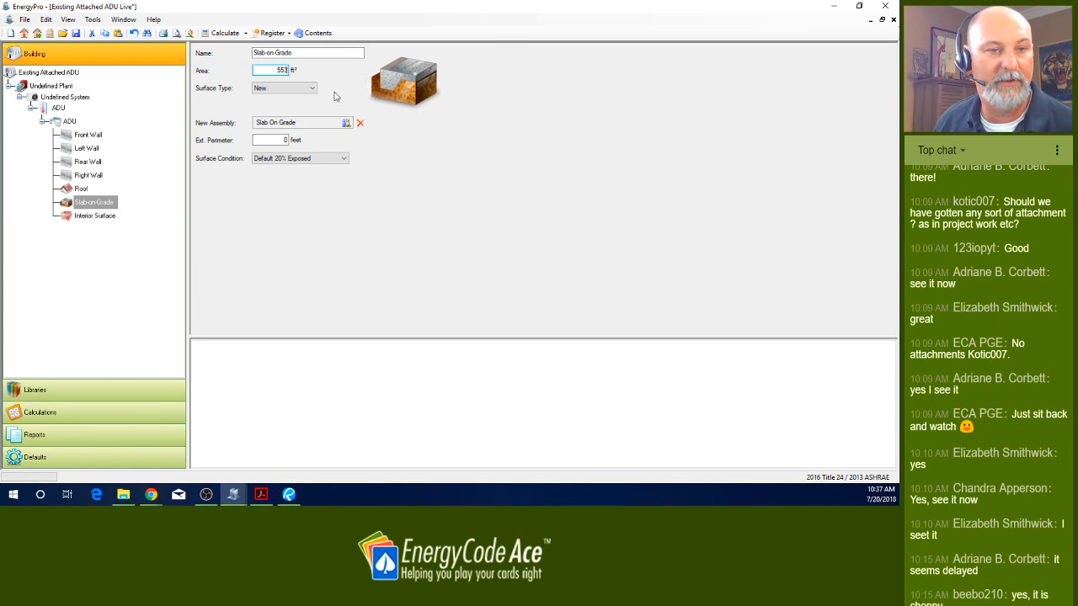
left_click(279, 139)
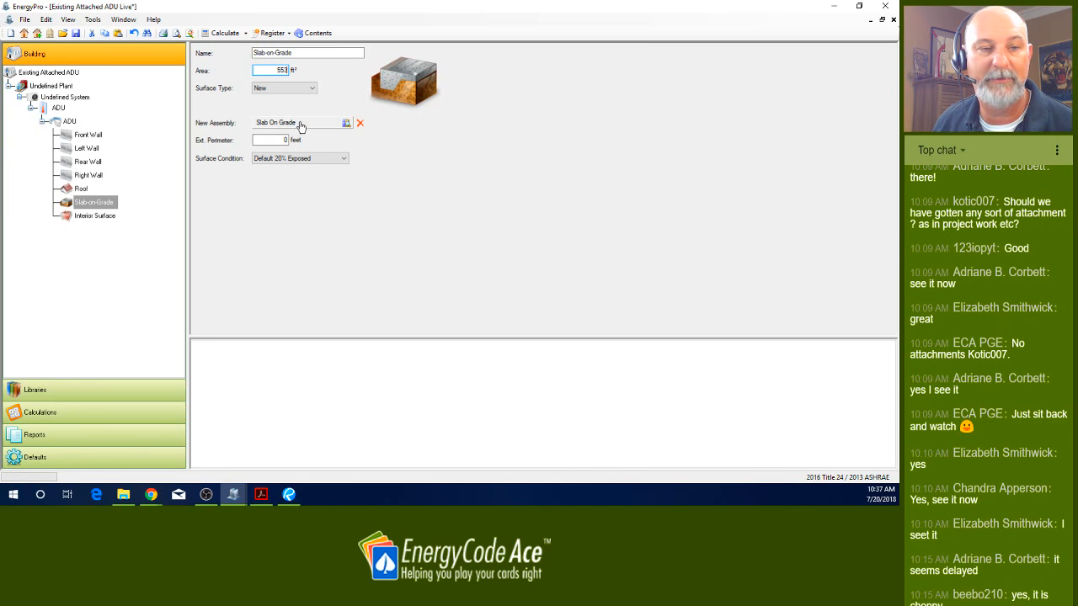
double_click(278, 139)
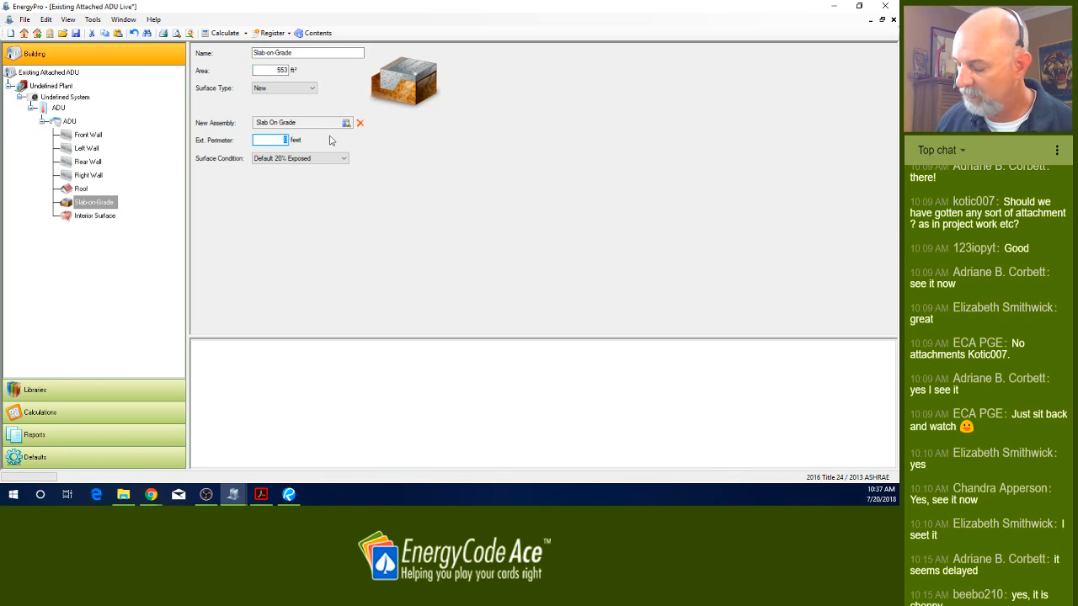
type("80.5")
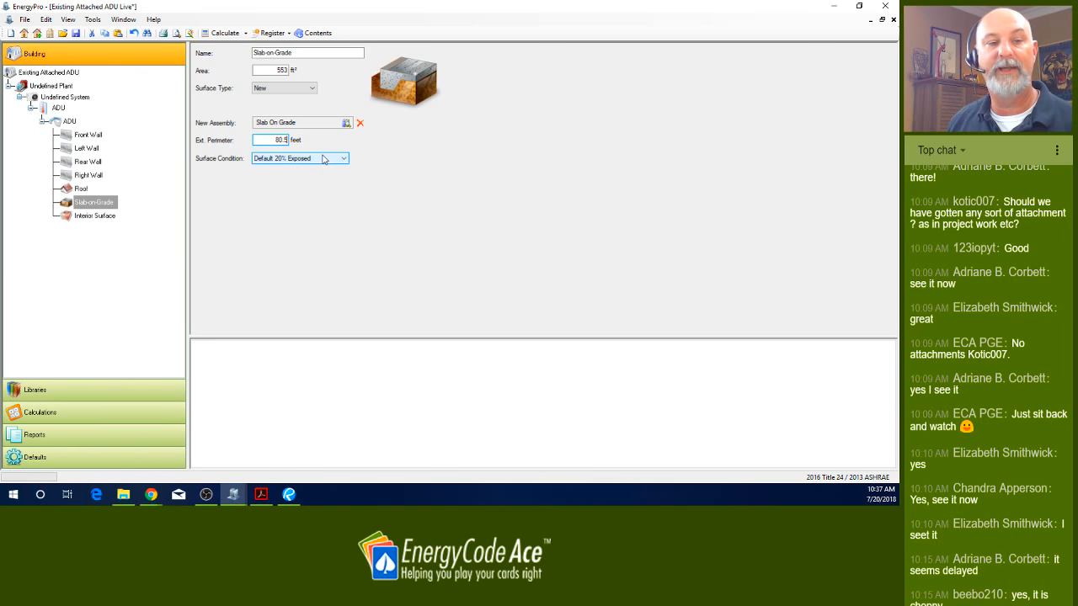
left_click(323, 159)
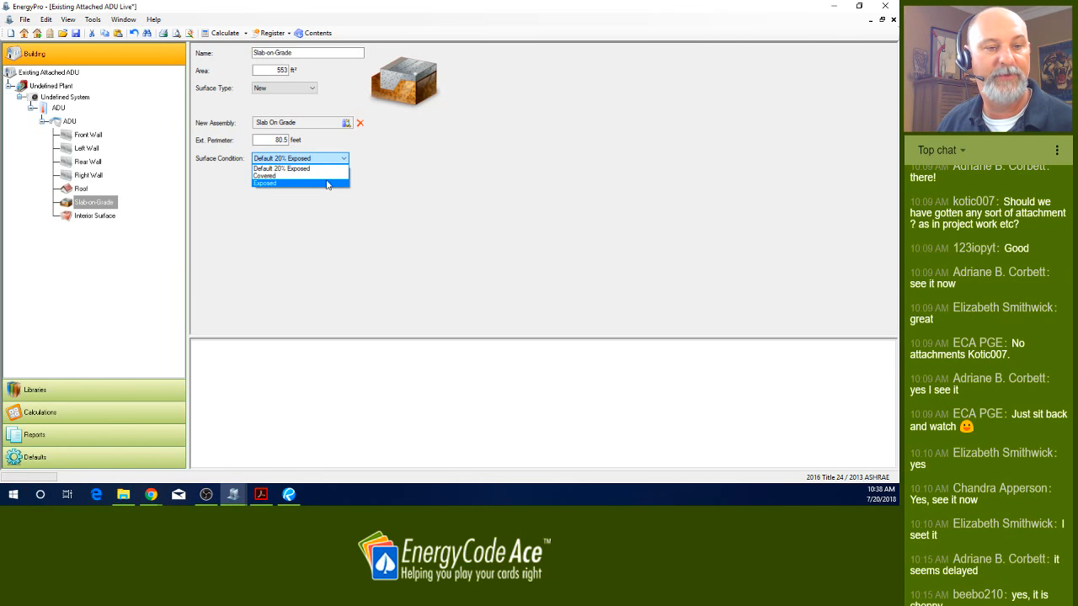
left_click(327, 170)
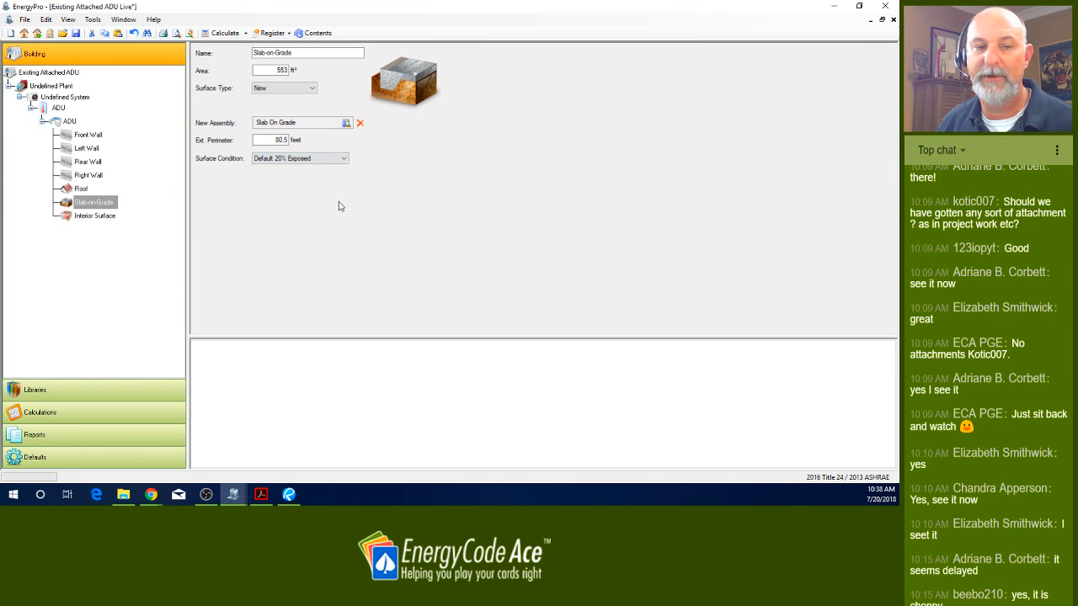
- Rename the ADU's interior surface as Wall to Existing House
left_click(107, 217)
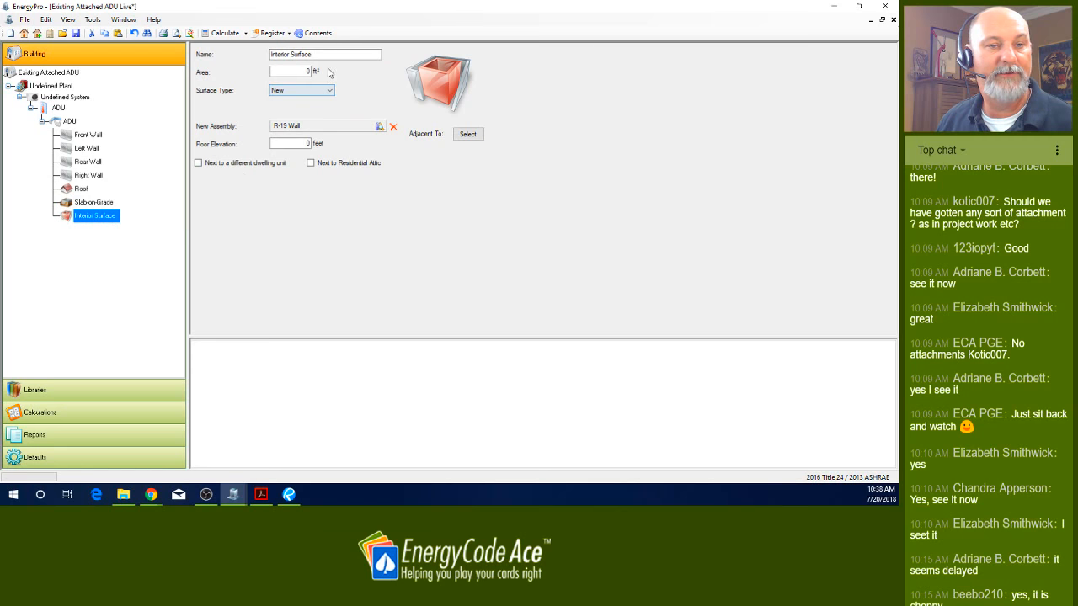
left_click(329, 54)
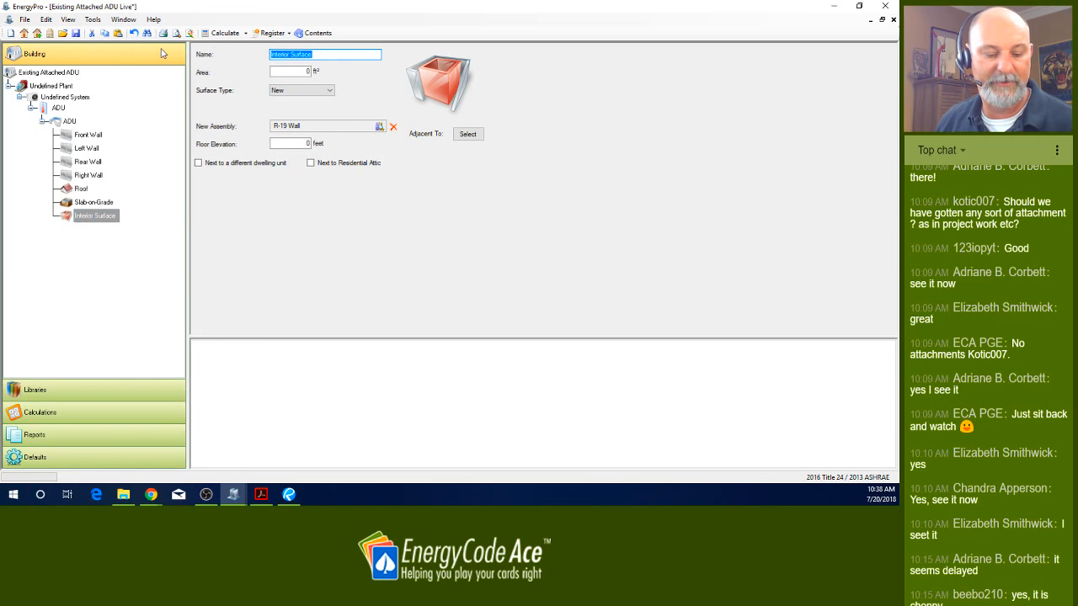
type("Wall ")
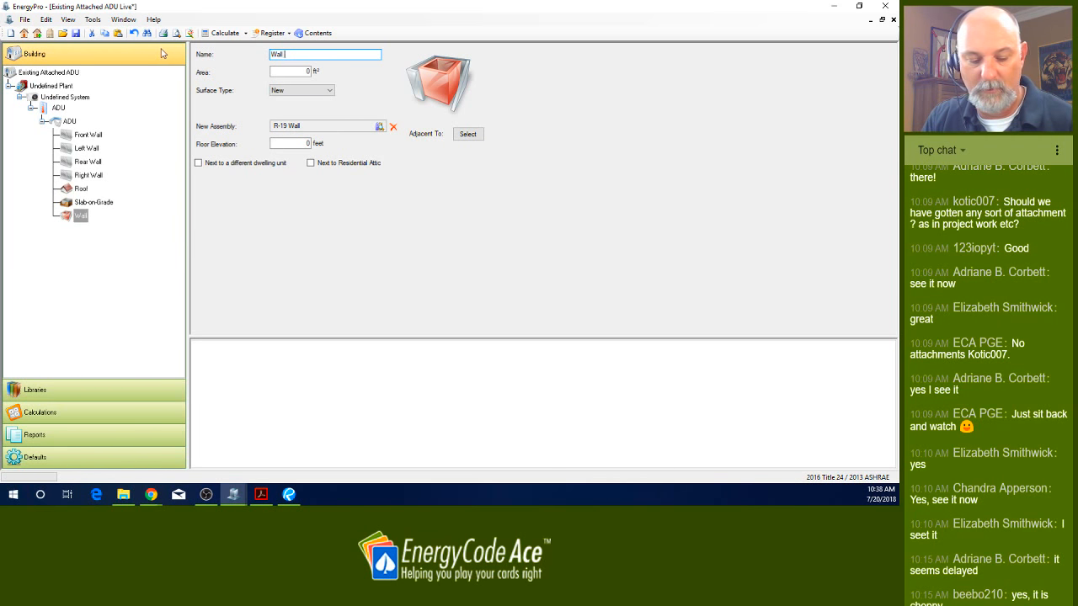
type("to Existing")
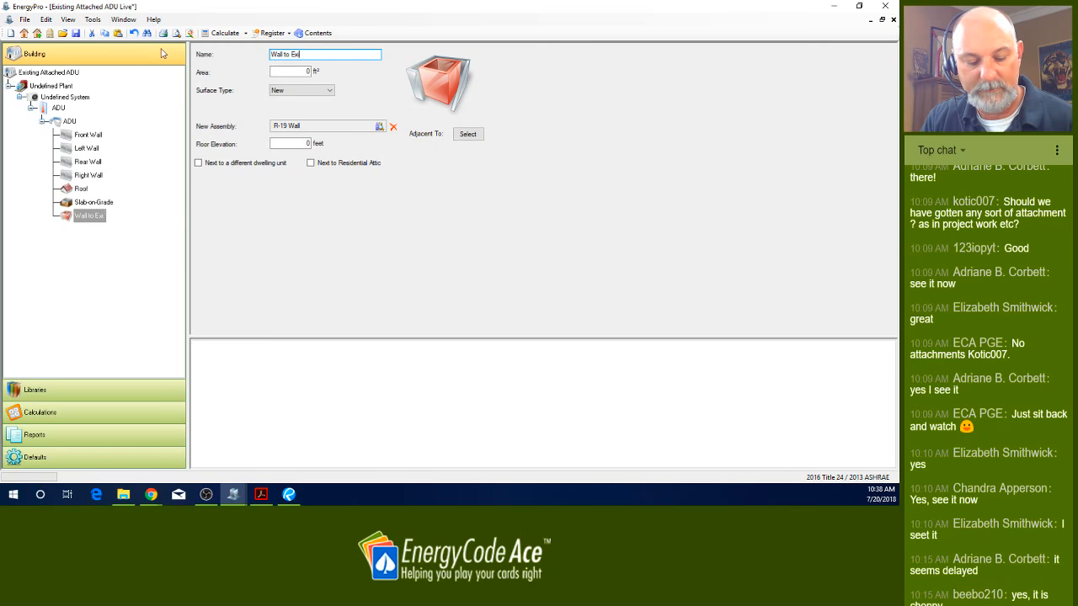
type(" House")
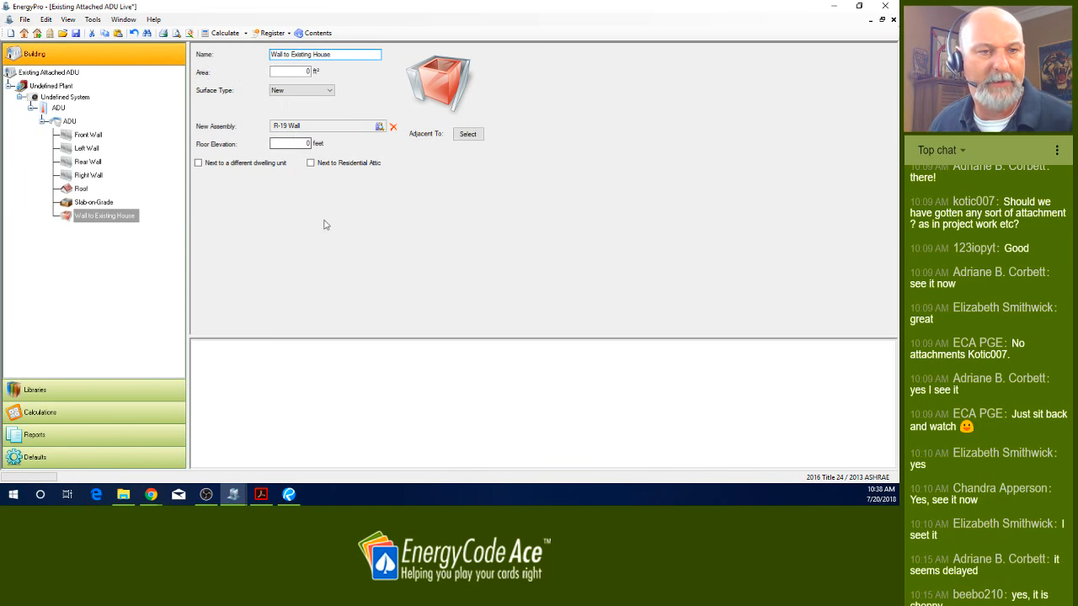
- Switch to the ADU plans in Bluebeam Revu and measure the shared wall between the existing house and the ADU on page 3
left_click(289, 495)
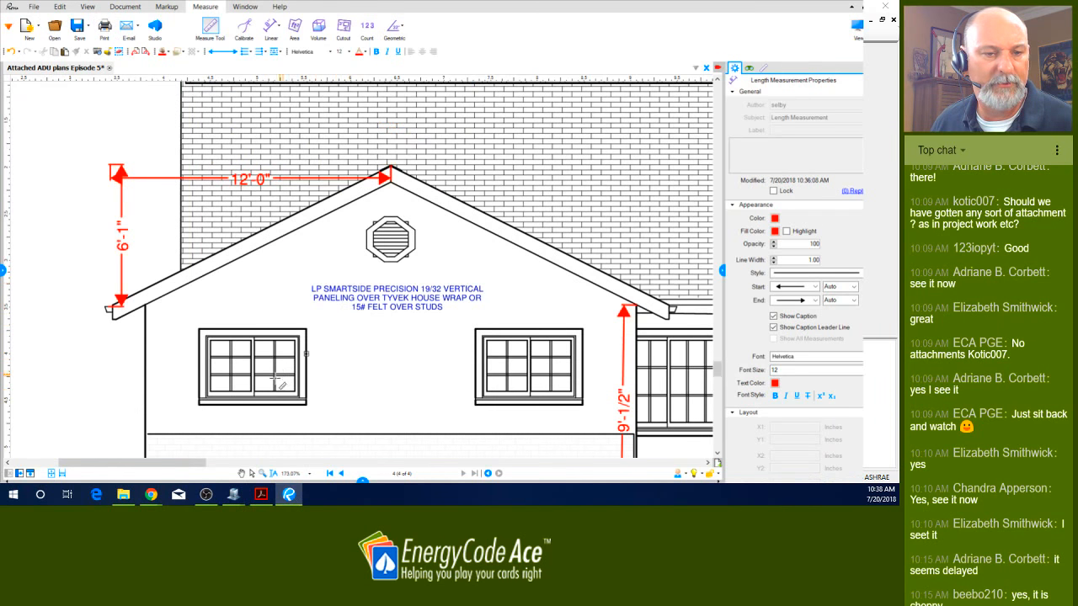
left_click(340, 474)
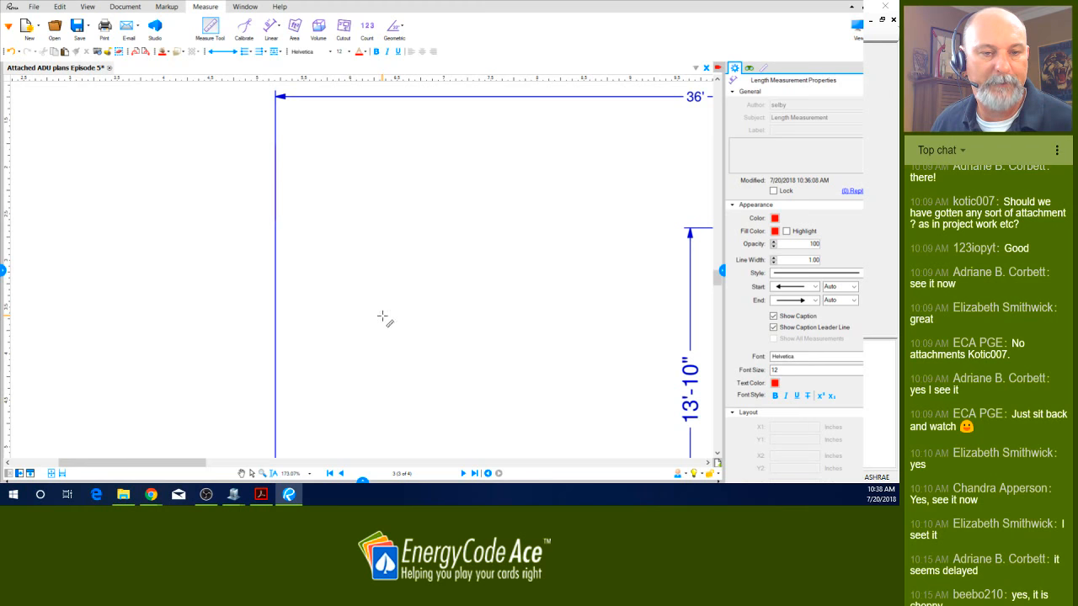
scroll(58, 207, "down", 3)
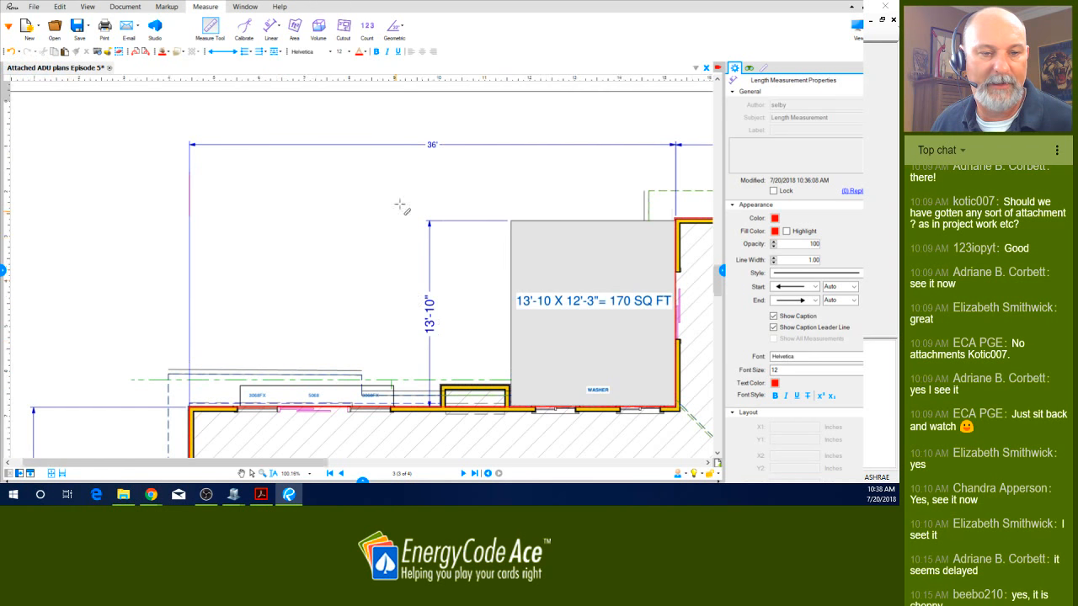
scroll(404, 337, "down", 3)
left_click(391, 325)
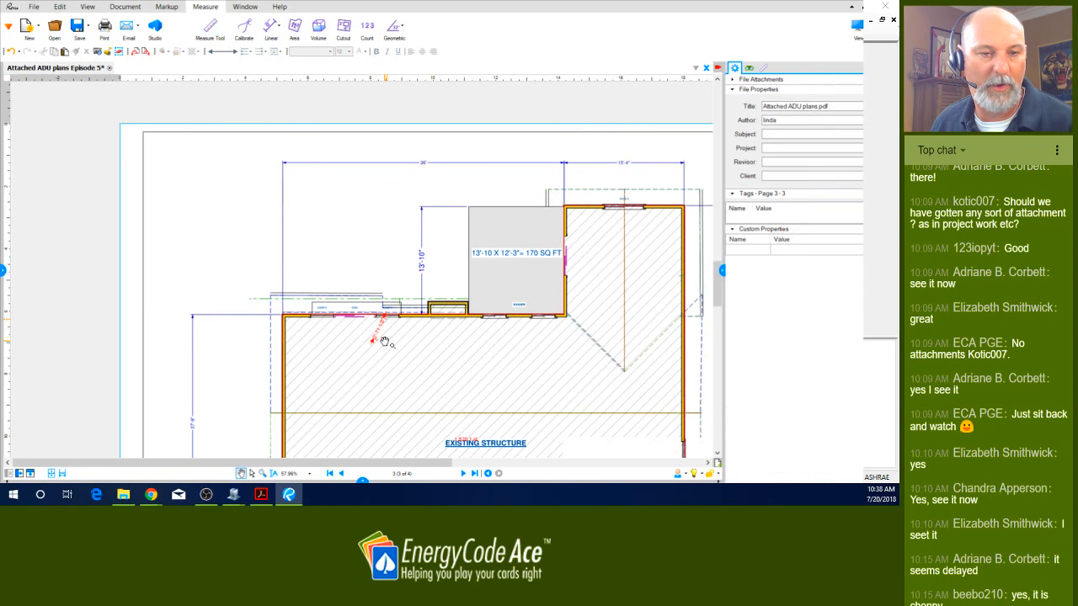
scroll(404, 379, "up", 2)
scroll(421, 203, "up", 6)
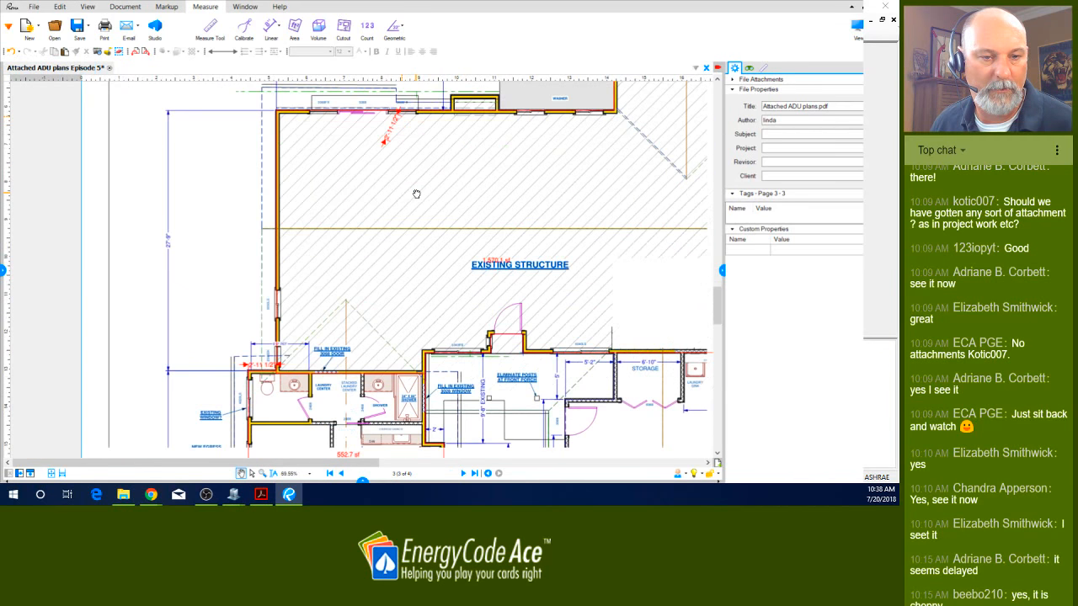
scroll(311, 415, "down", 2)
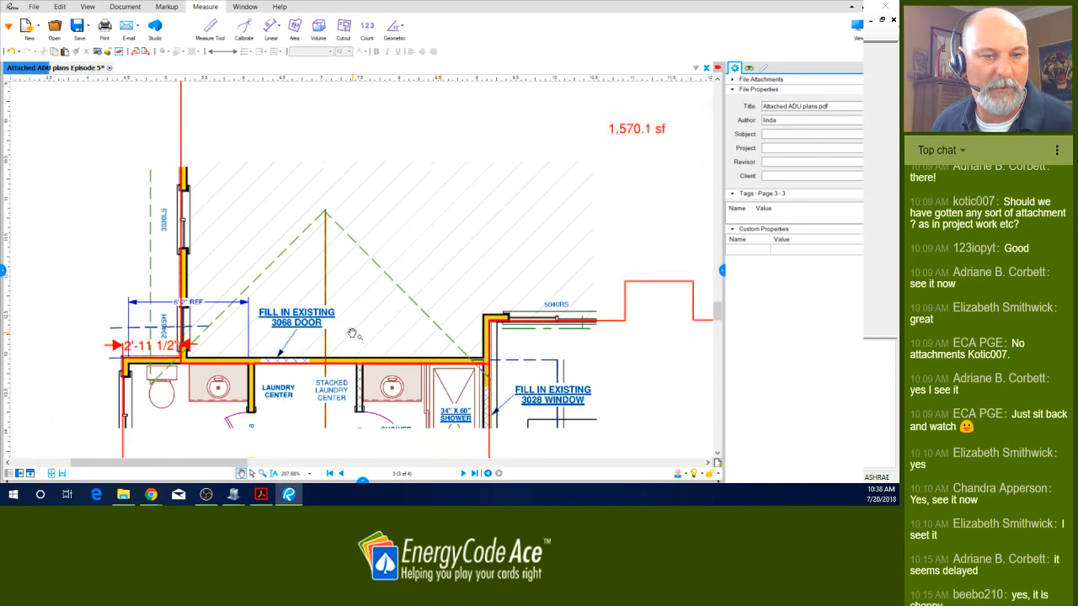
scroll(376, 298, "down", 1)
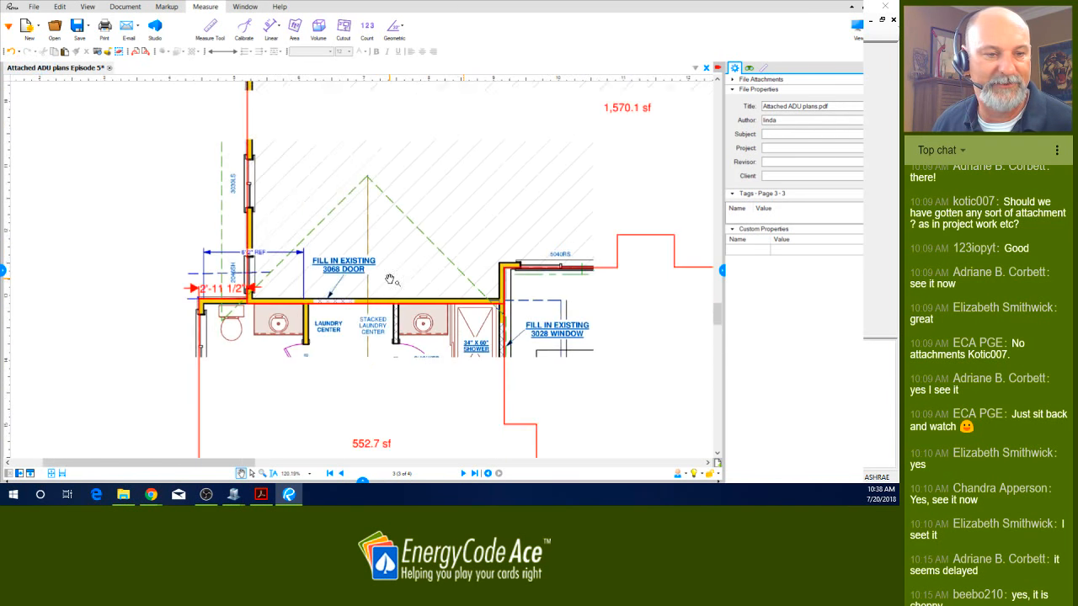
scroll(370, 286, "up", 2)
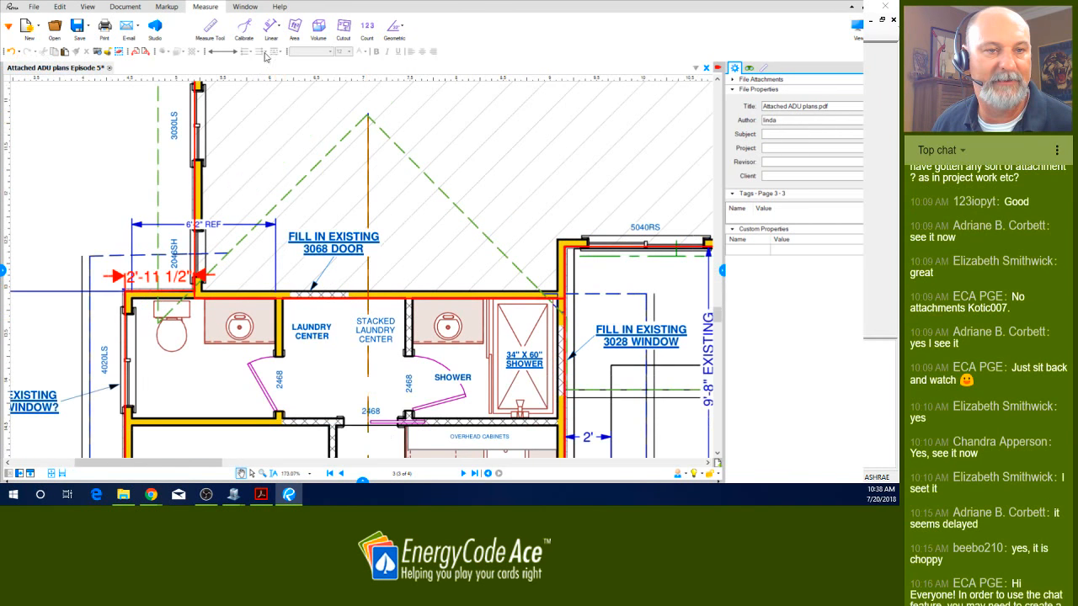
left_click(272, 27)
left_click(287, 42)
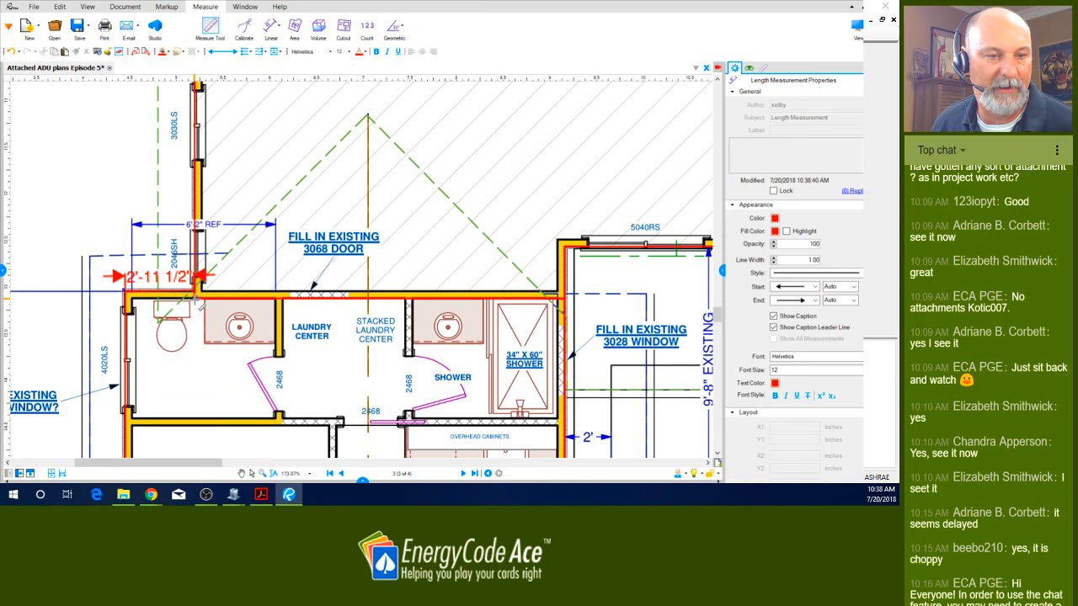
left_click(197, 299)
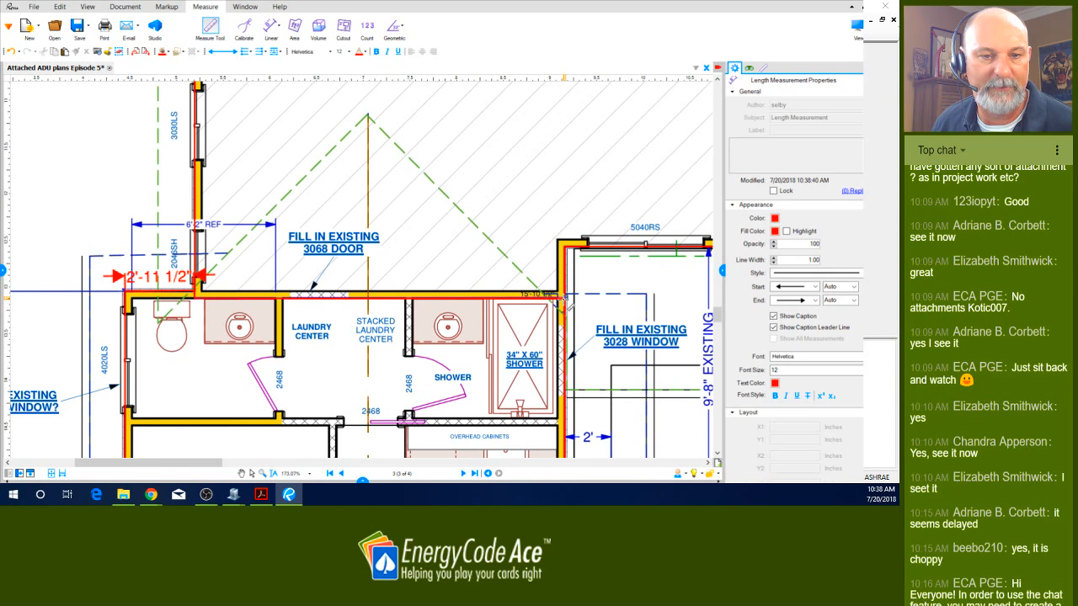
left_click(560, 296)
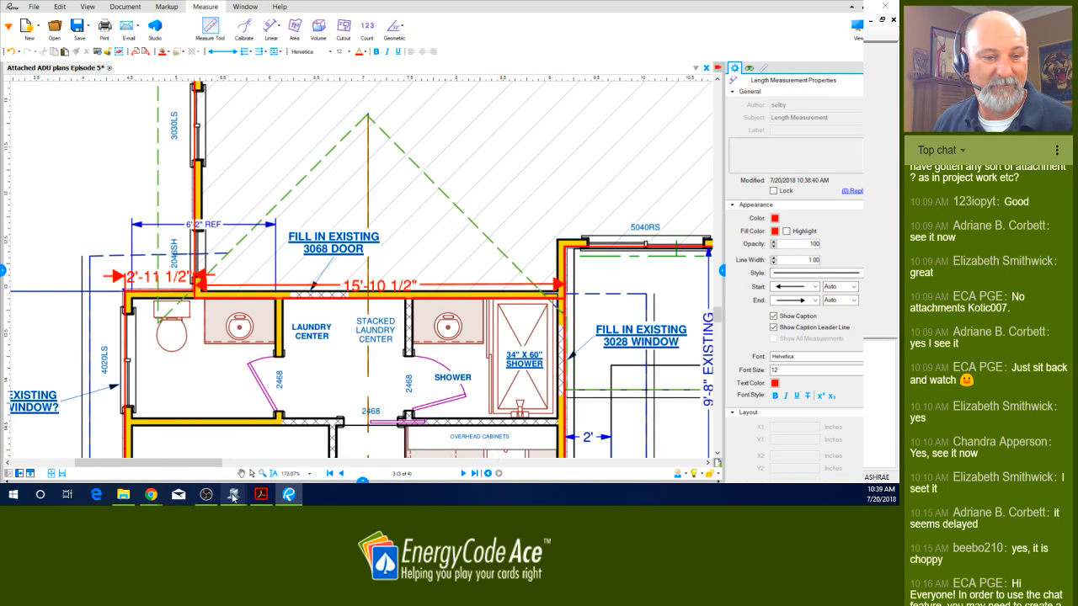
- Switch back to the Existing Attached ADU Live project in EnergyPro and set Wall to Existing House to 143 ft² with surface type Existing
mouse_move(234, 495)
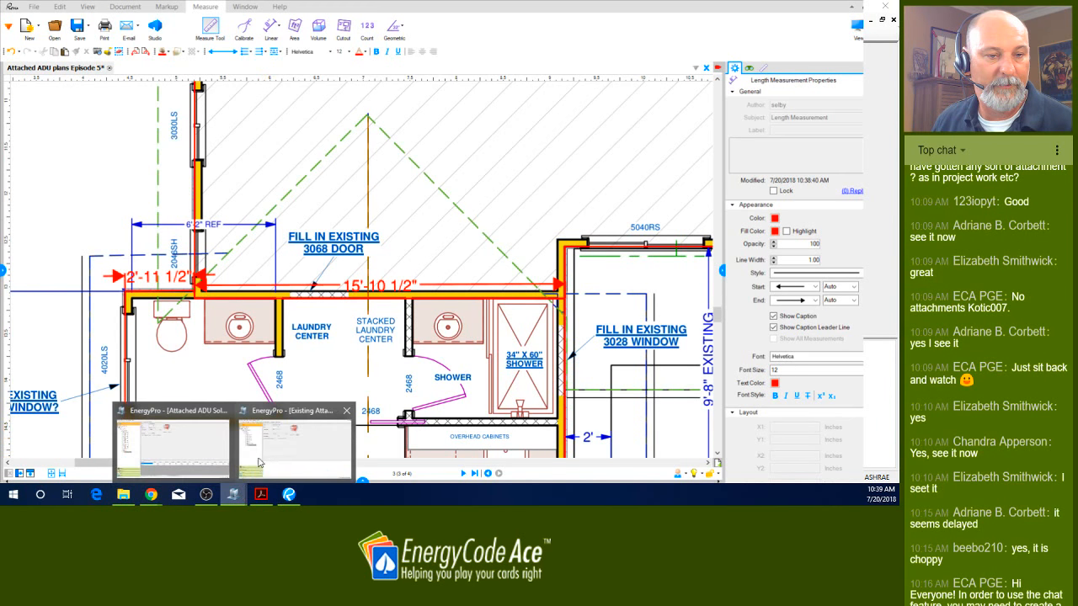
left_click(272, 455)
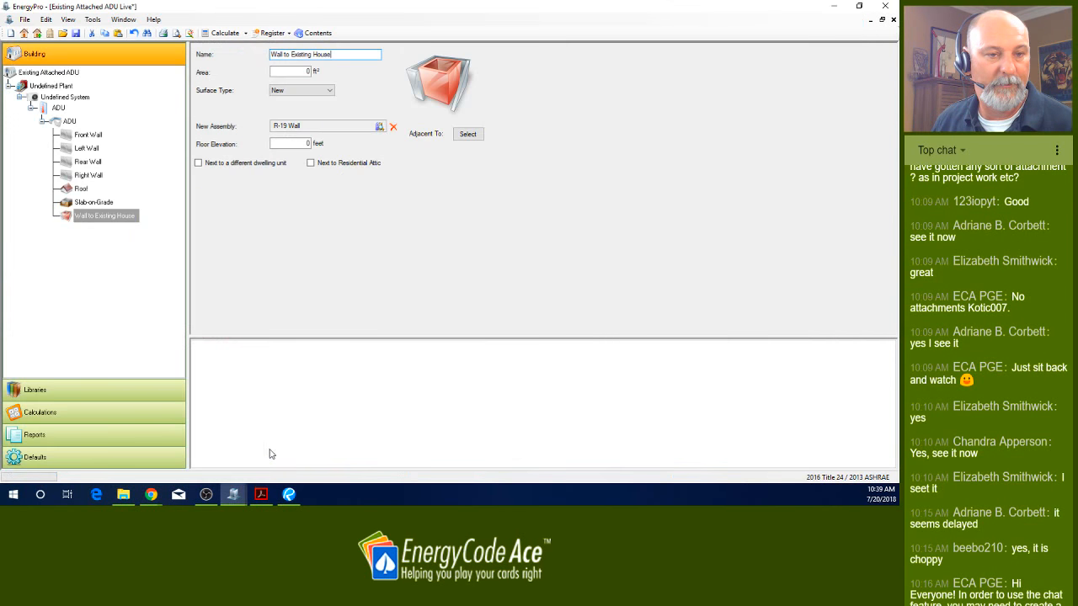
left_click(295, 72)
type("143")
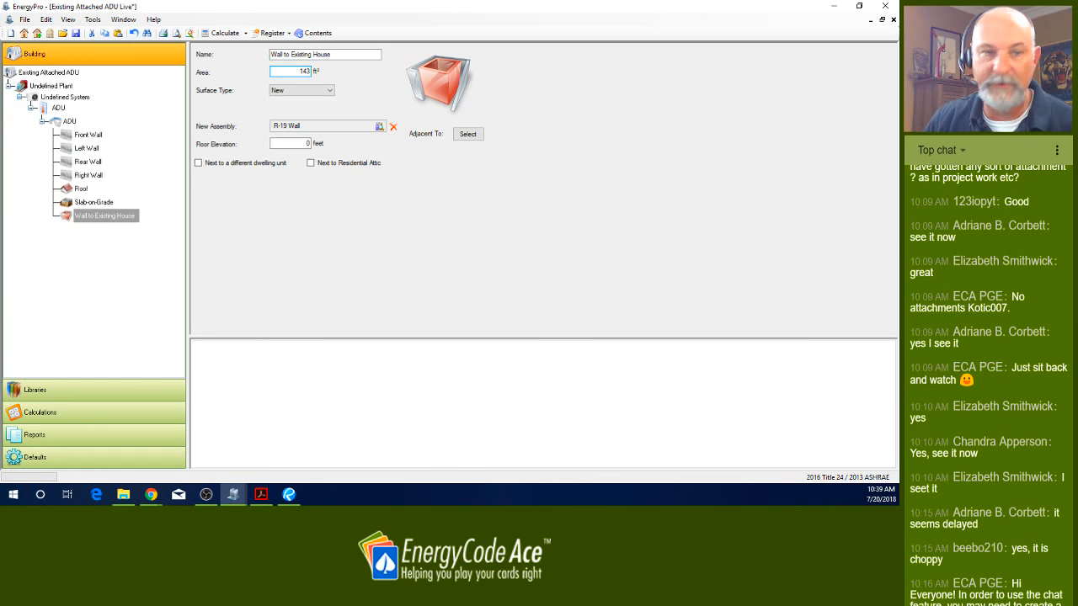
left_click(324, 90)
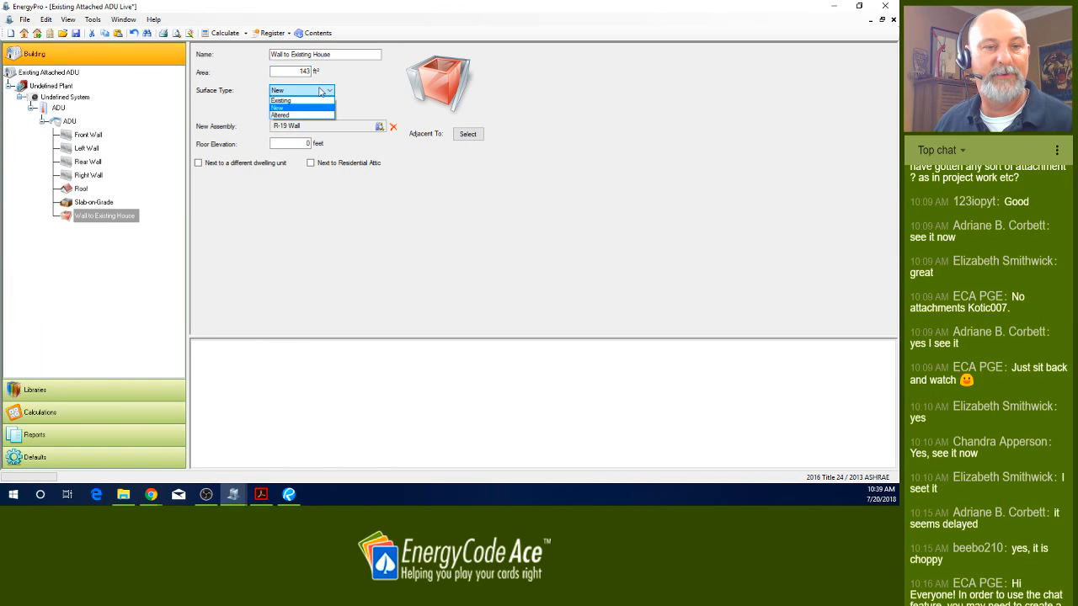
left_click(318, 101)
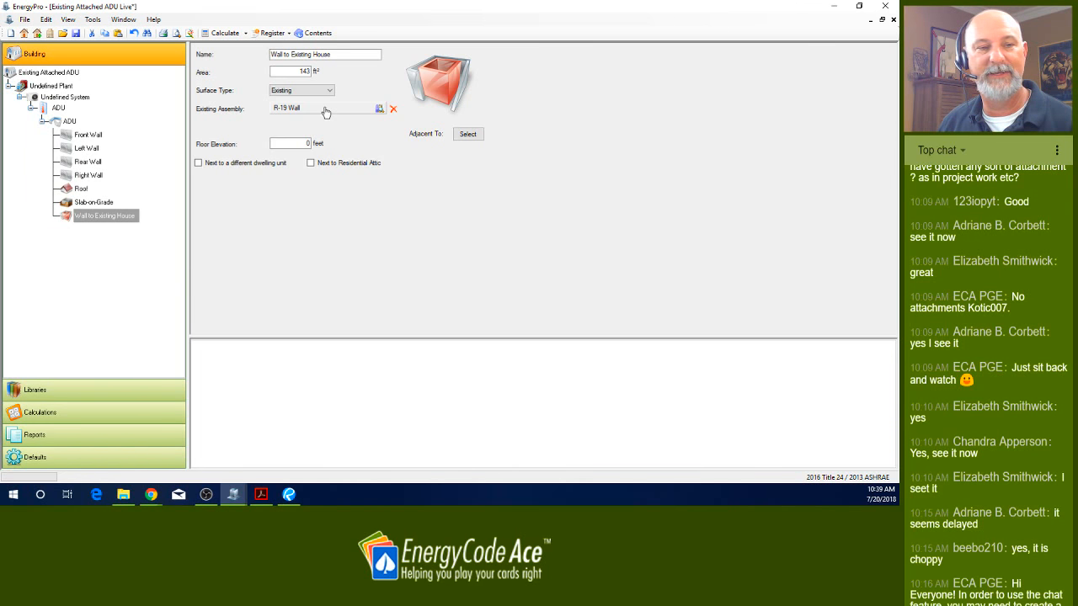
- Sort the assembly library by type and assign Default Wall Prior to 1978 as the existing assembly of Wall to Existing House
left_click(325, 112)
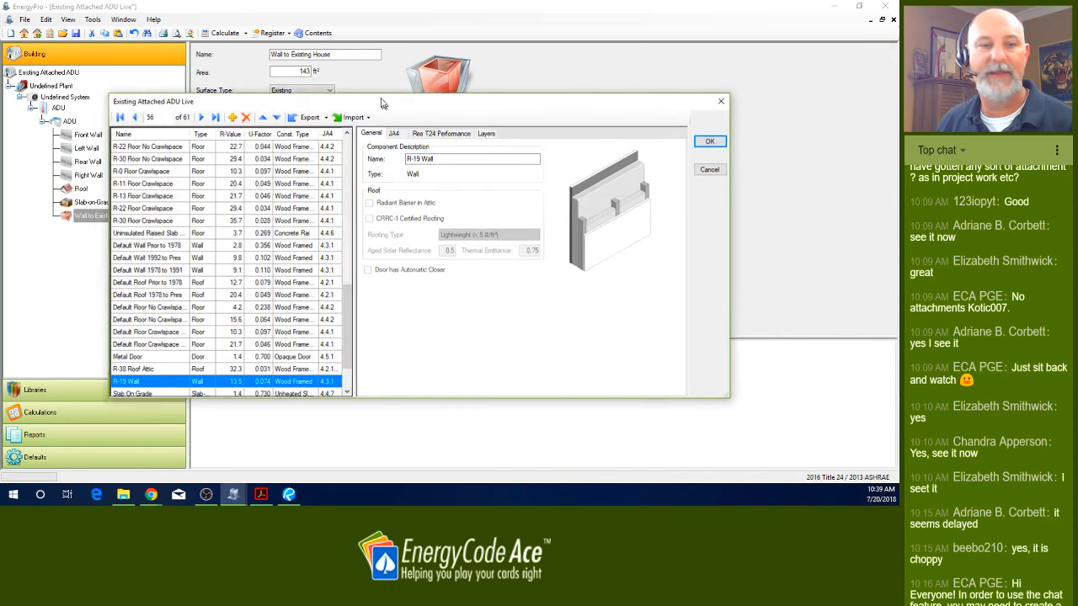
left_click_drag(392, 113, 378, 106)
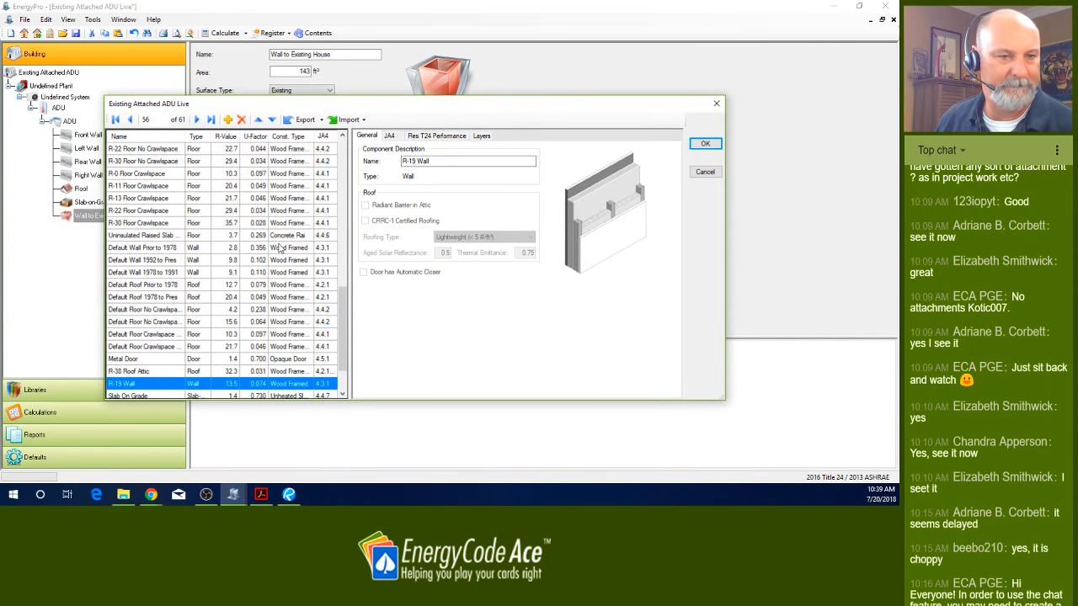
left_click(133, 286)
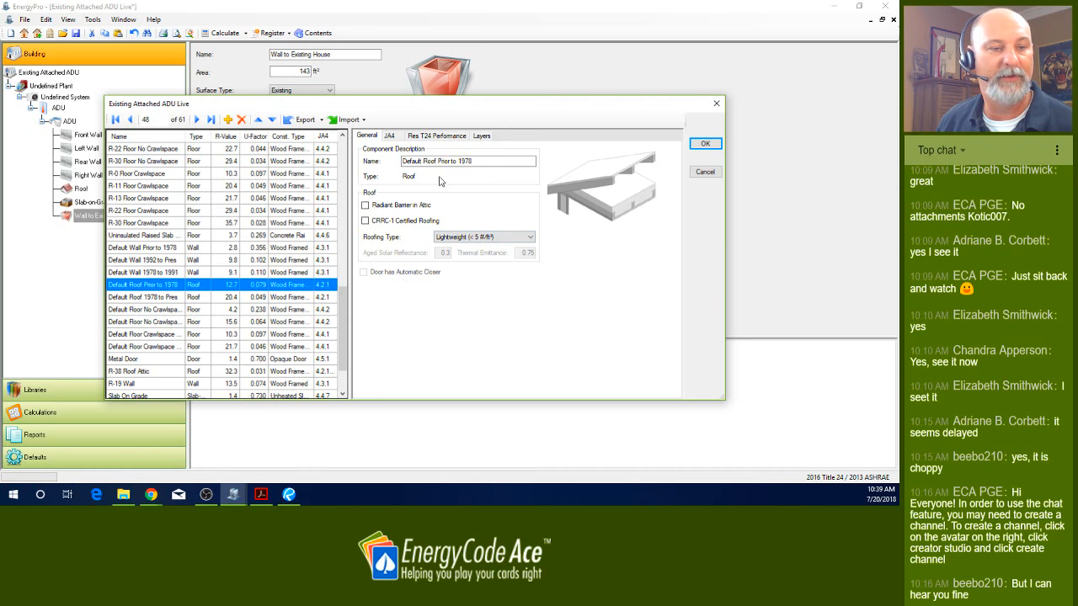
scroll(145, 240, "up", 3)
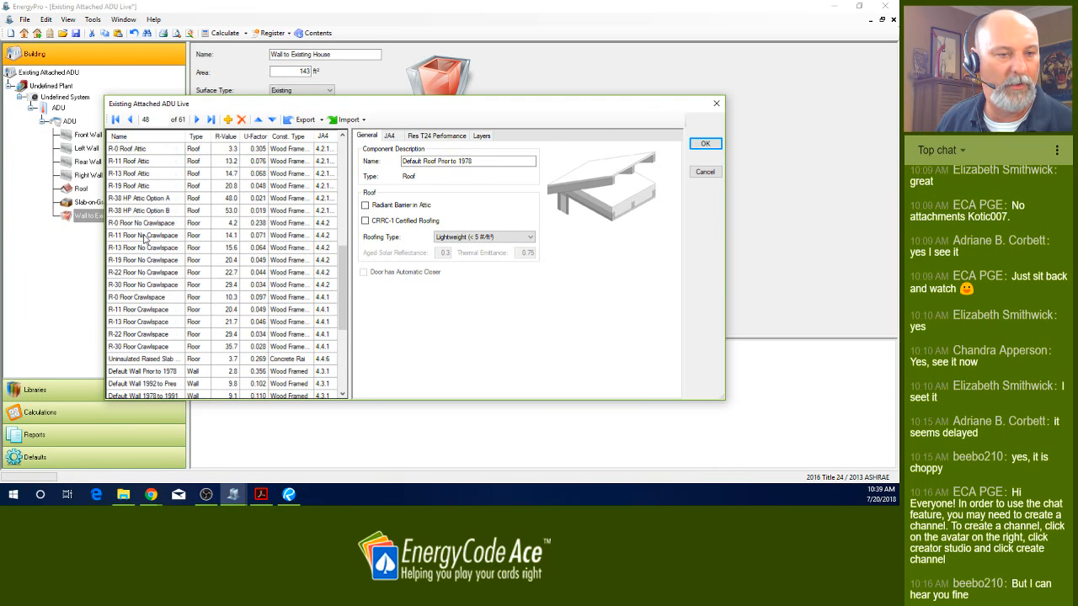
left_click(197, 137)
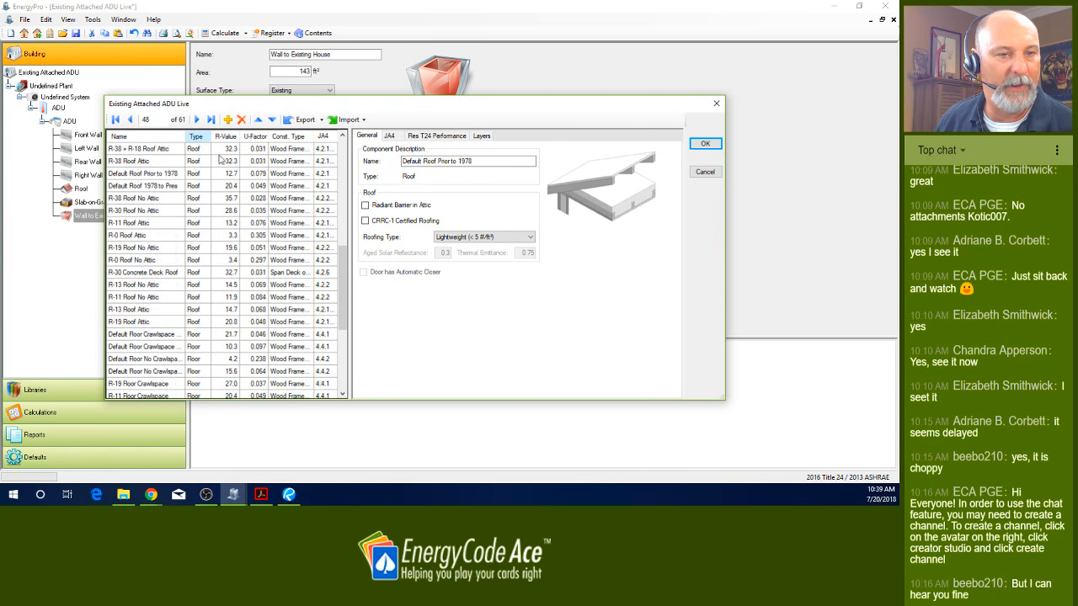
left_click_drag(344, 287, 338, 156)
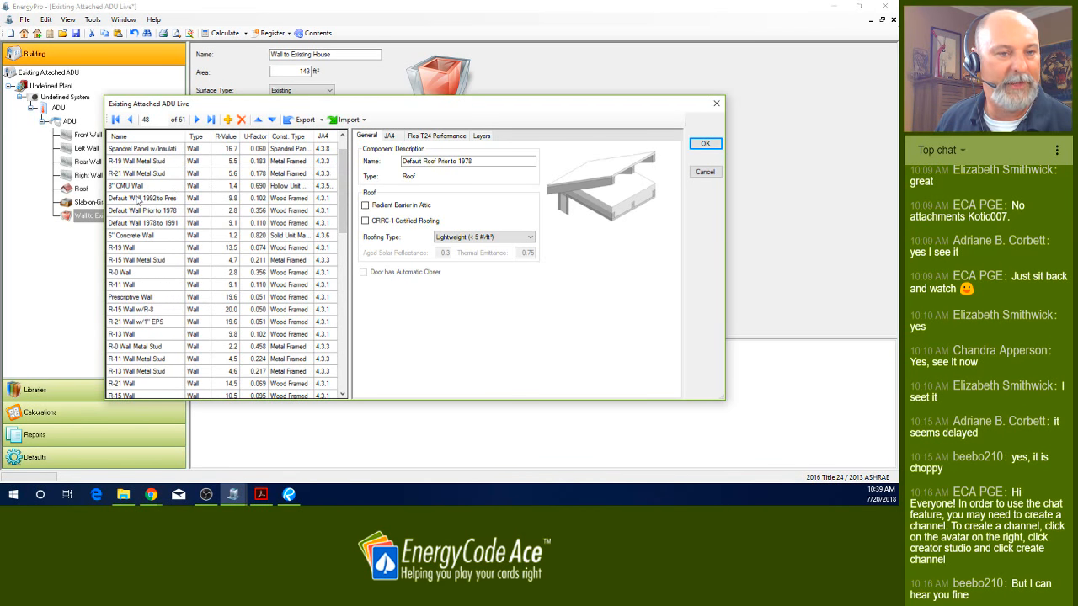
mouse_move(347, 192)
left_mouse_down()
mouse_move(346, 323)
mouse_move(347, 178)
left_mouse_up()
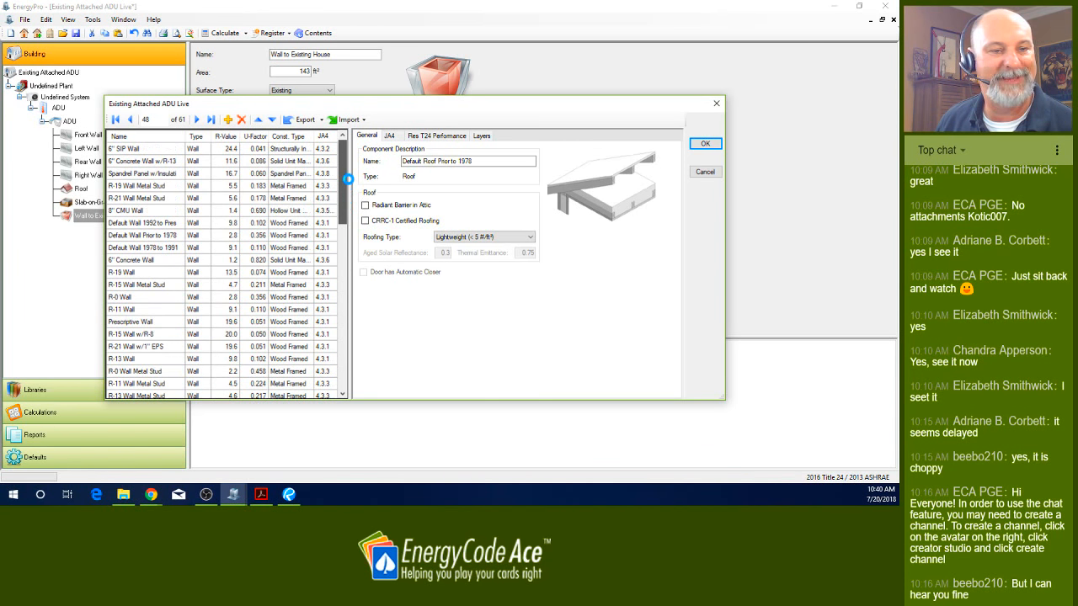
left_click(144, 238)
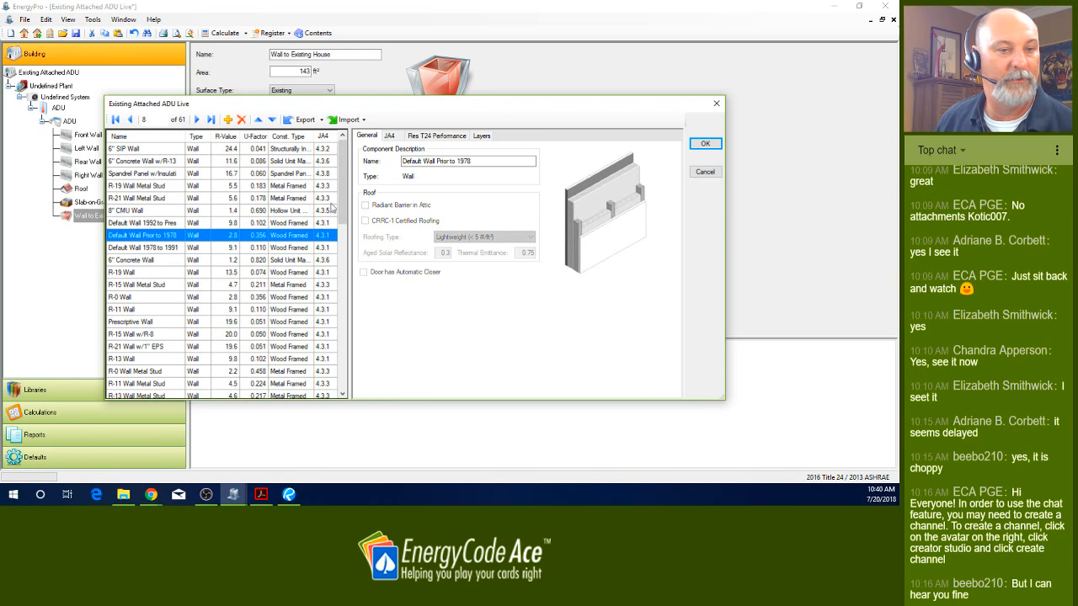
left_click(706, 144)
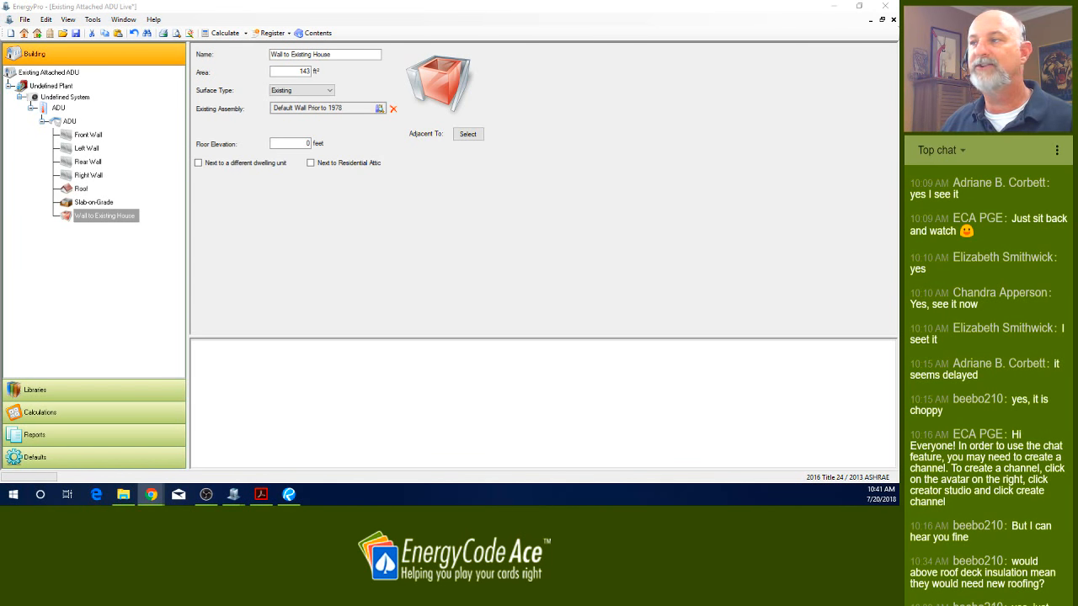
key("alt+Tab")
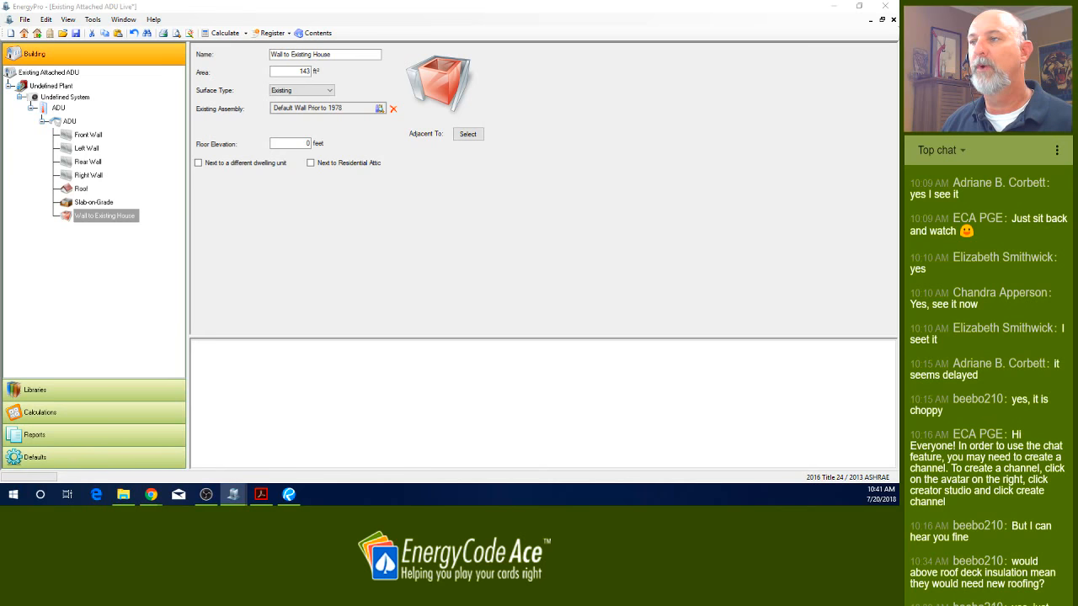
key("alt+Tab")
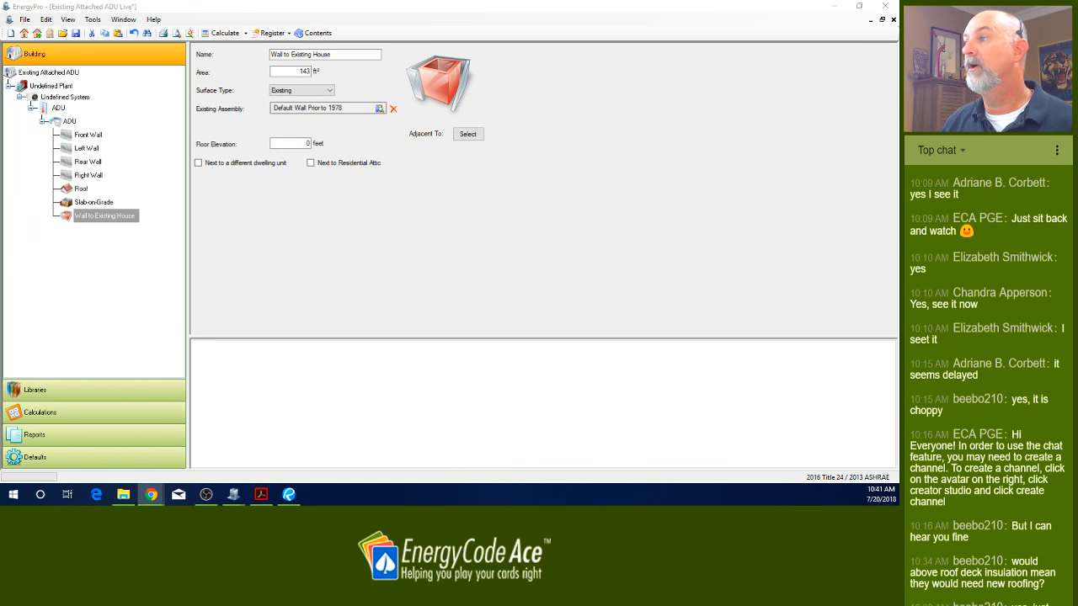
key("alt+Tab")
key("alt+Tab")
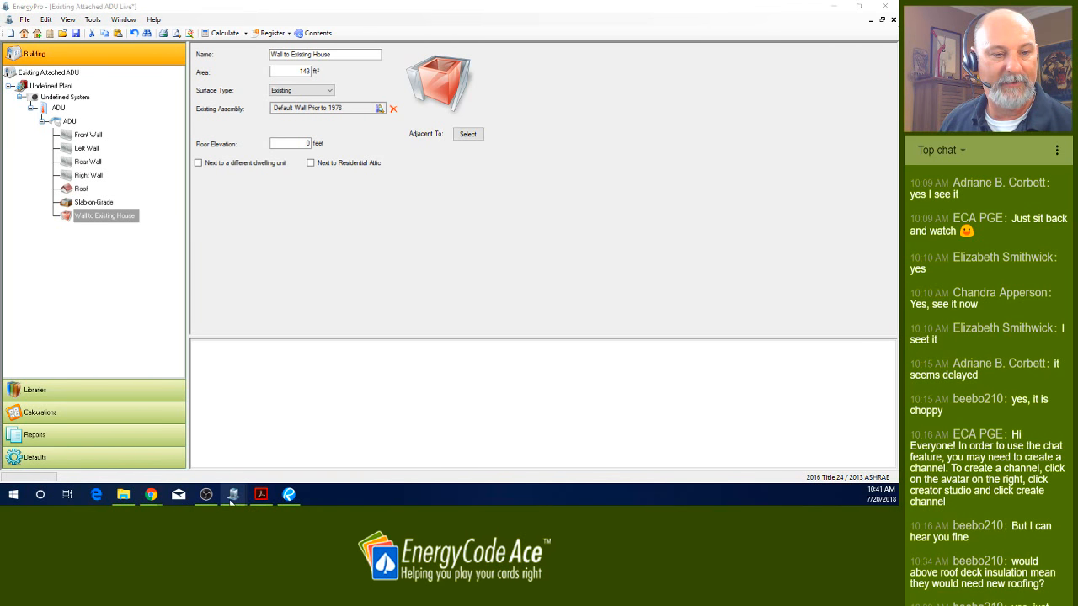
mouse_move(234, 499)
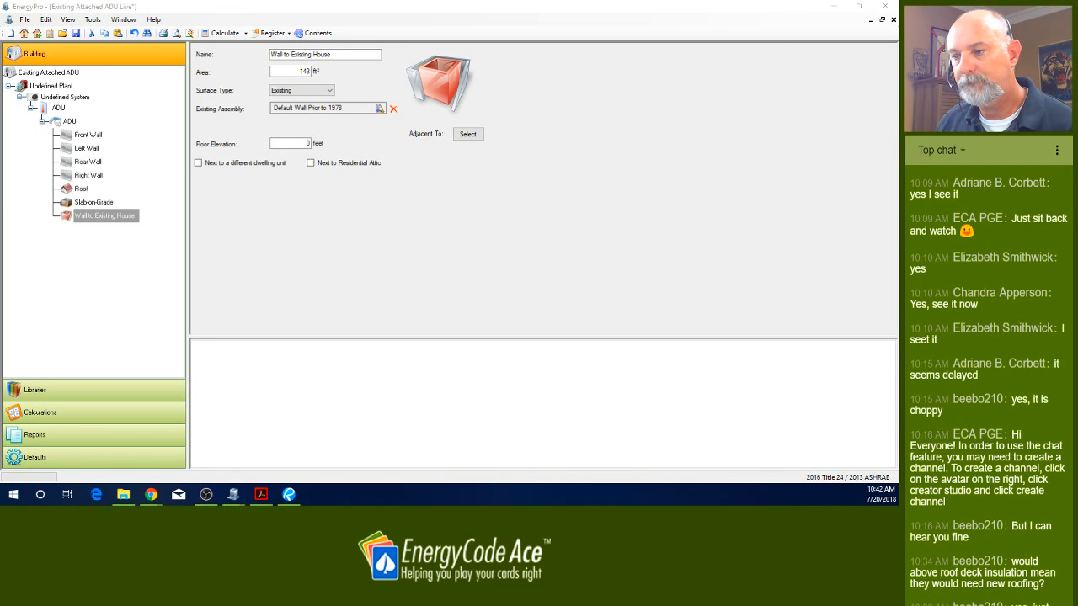
left_click(234, 495)
left_click(233, 494)
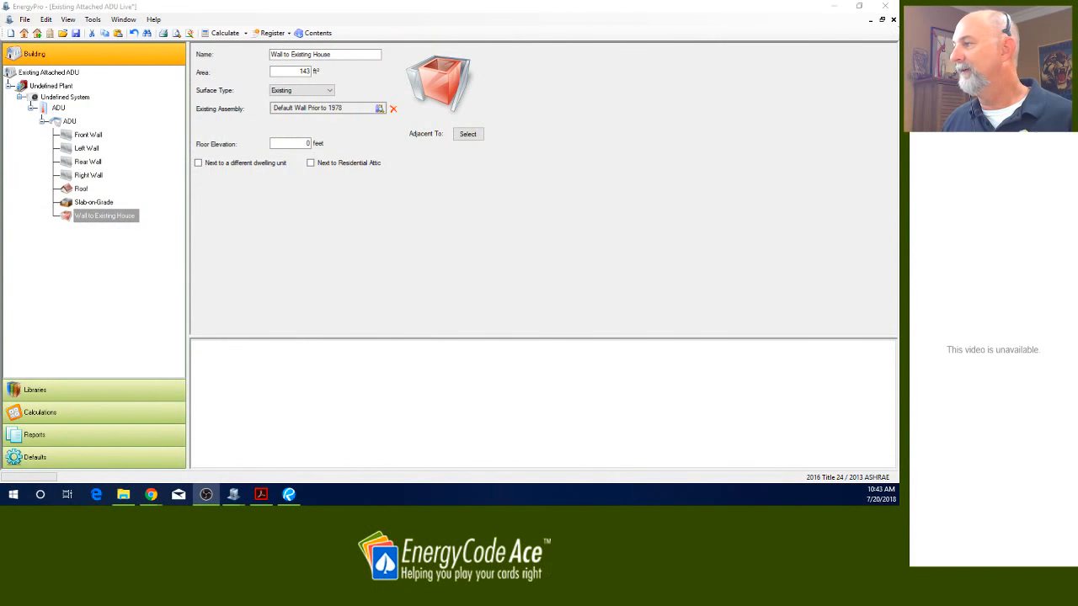
left_click(520, 181)
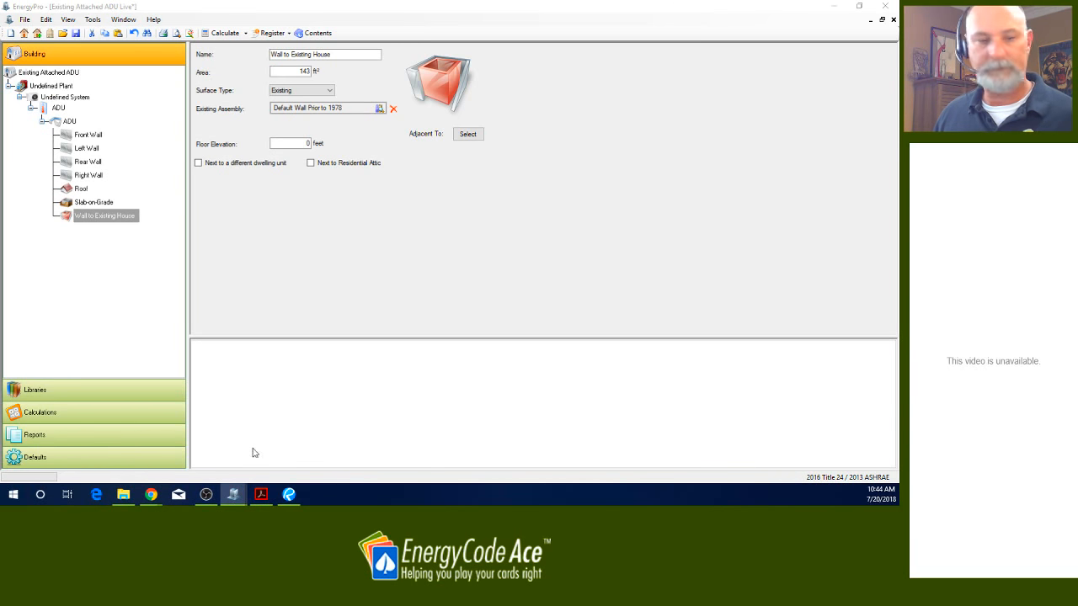
mouse_move(234, 499)
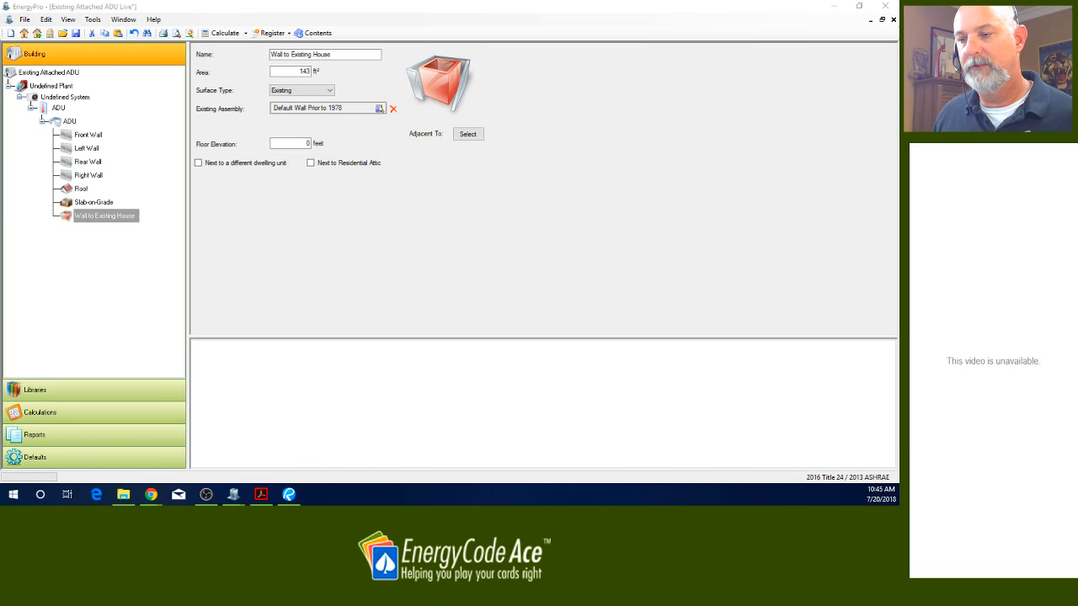
key("super+d")
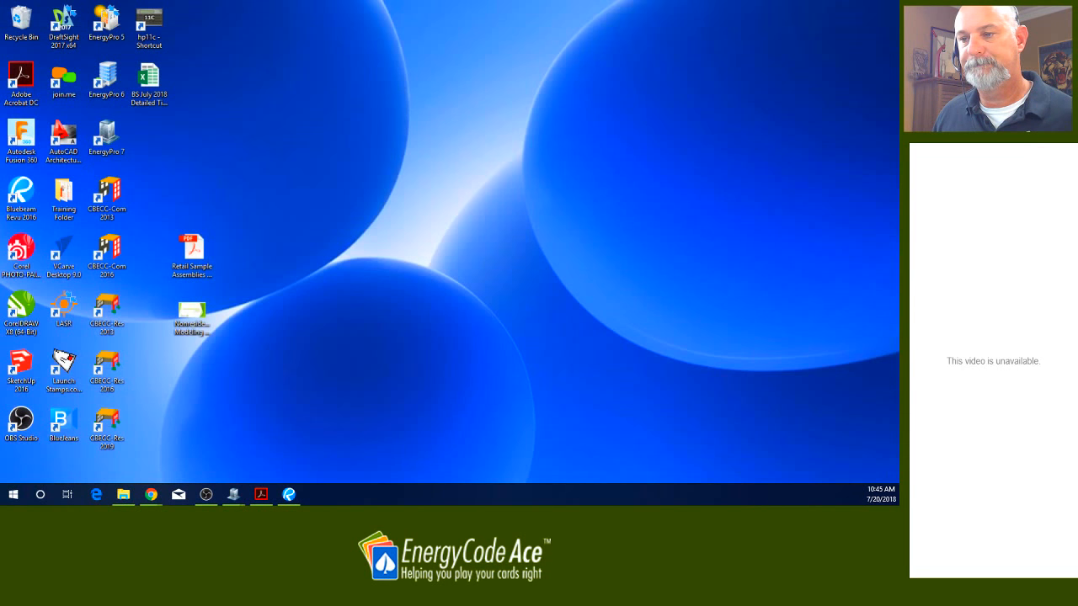
key("super+d")
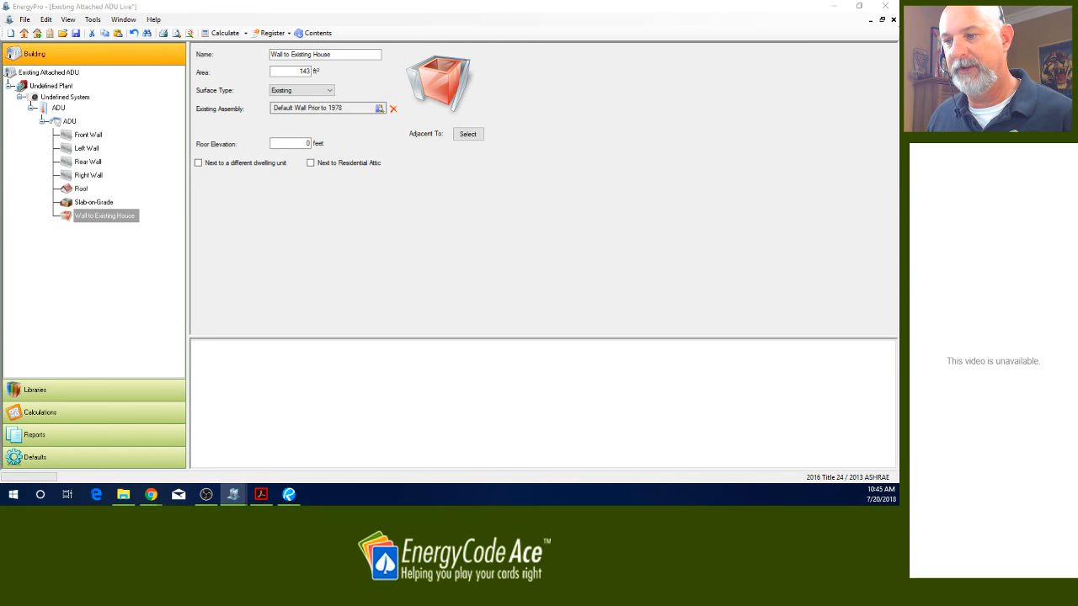
key("super+d")
key("super+d")
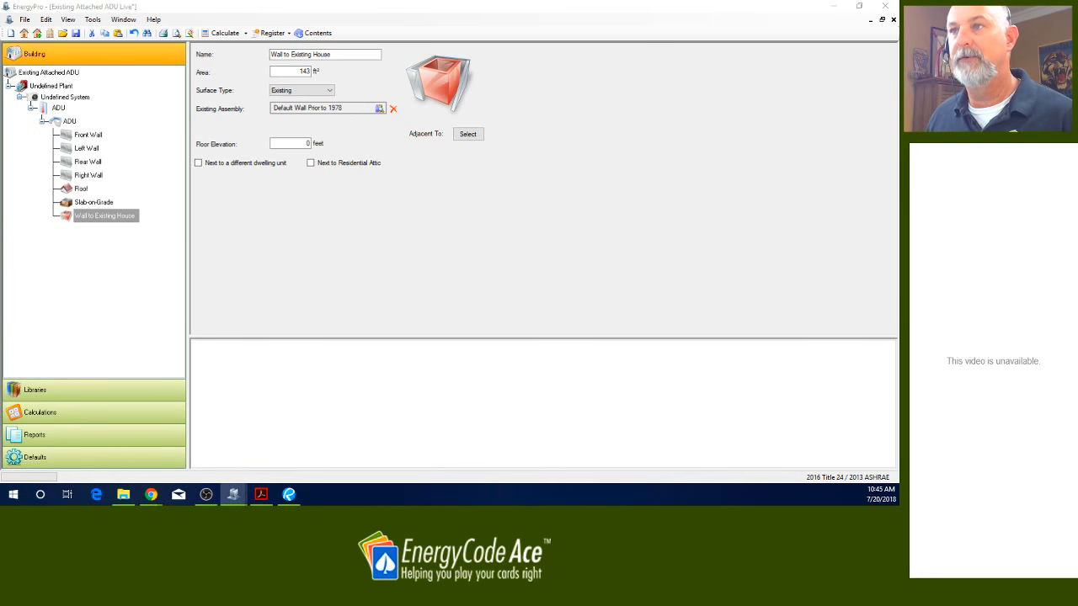
- Switch to the Attached ADU Solution project and assign Default Wall Prior to 1978 as the existing assembly of Wall to Existing House
left_click_drag(897, 5, 401, 46)
left_click(704, 38)
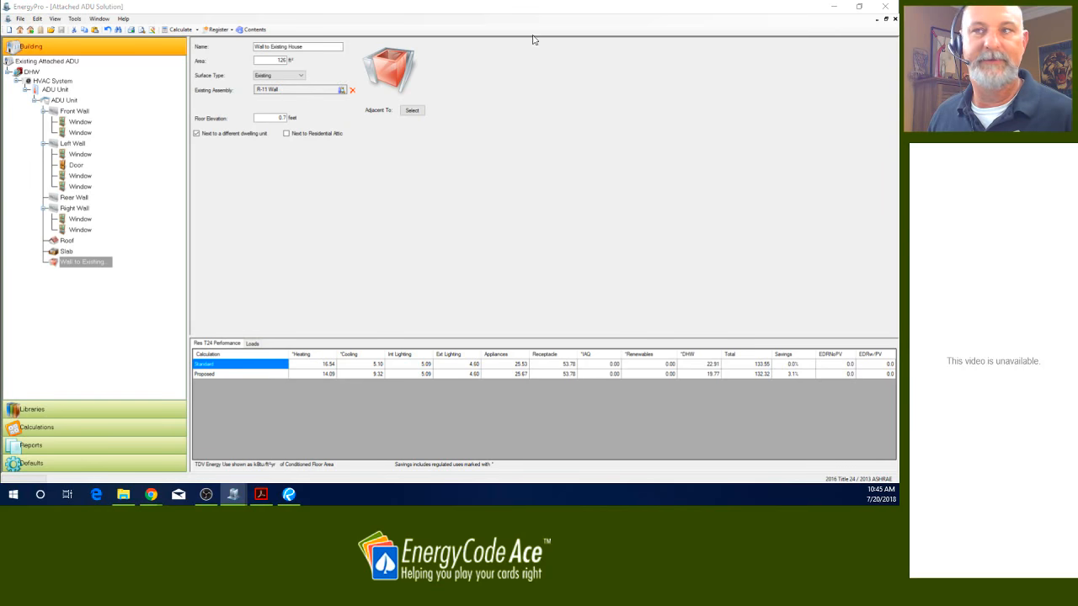
left_click(341, 89)
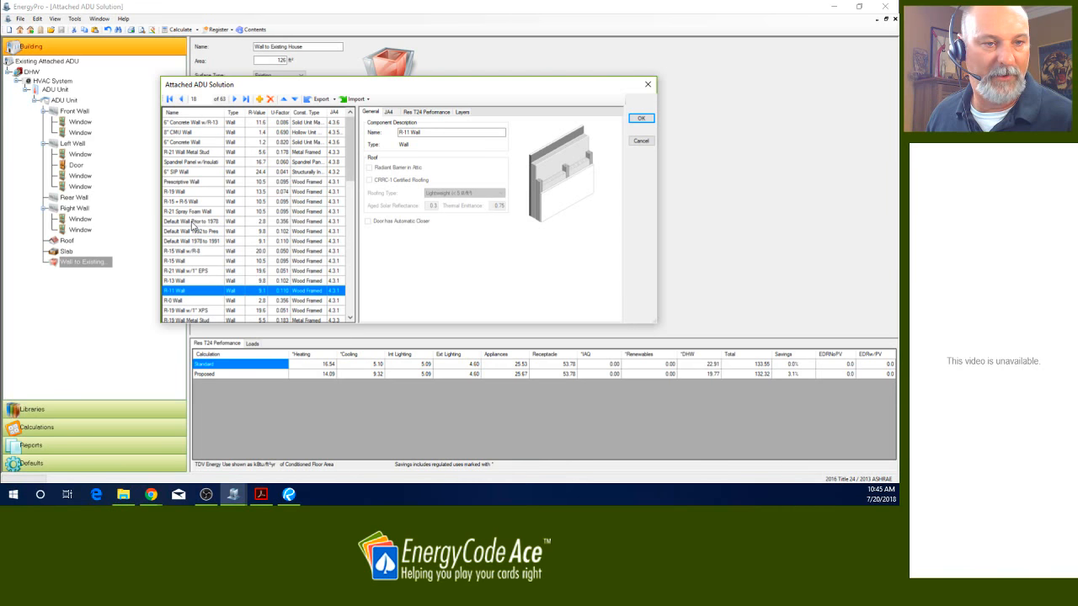
left_click(194, 221)
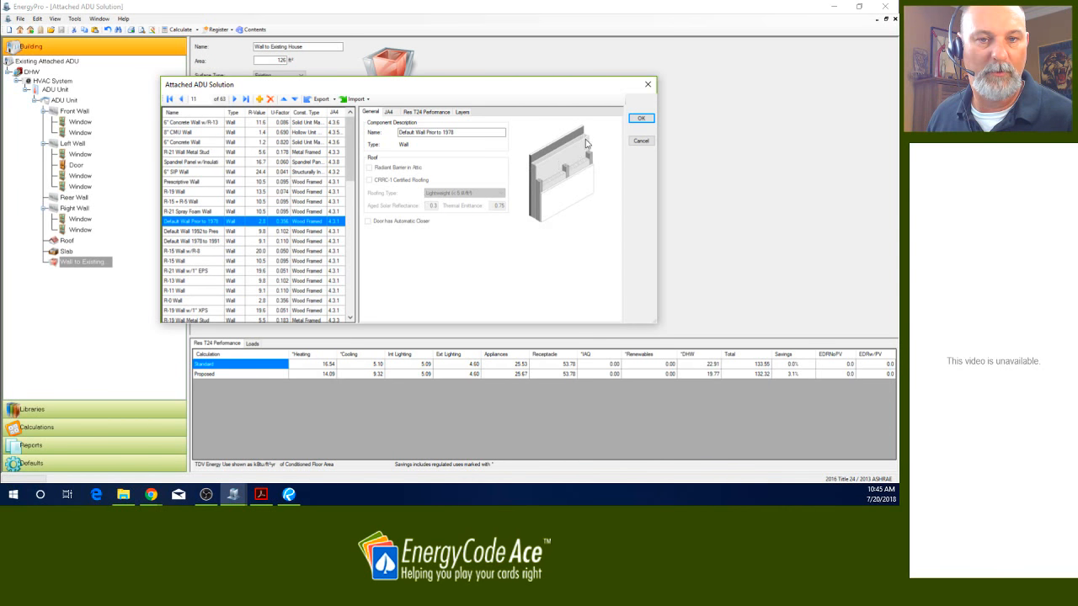
left_click(639, 121)
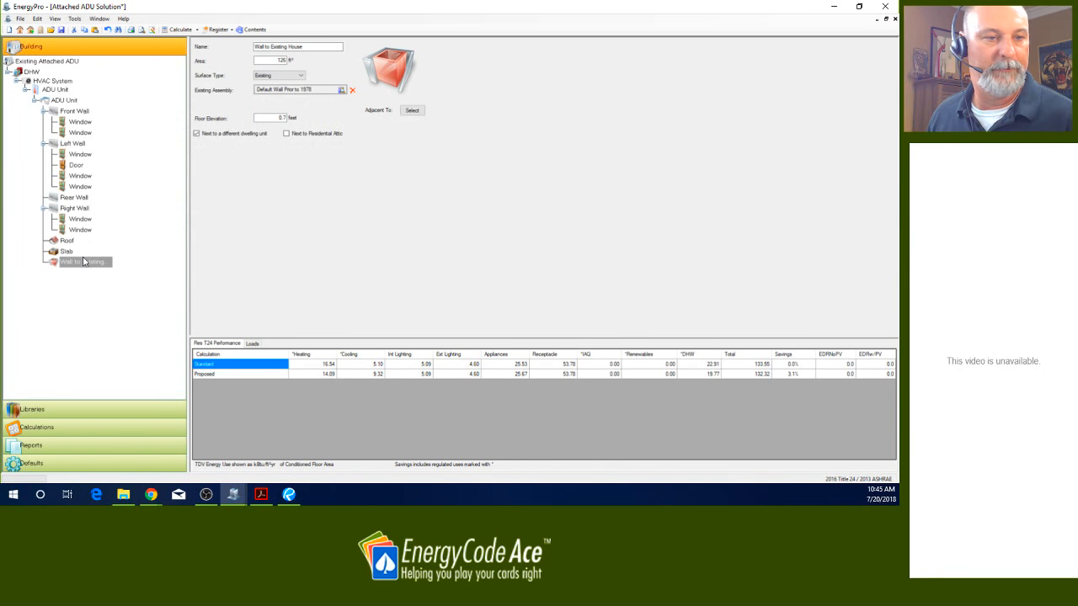
- Check the Front Wall and its windows, and set the area of the first Left Wall window to 5.2 ft²
left_click(77, 122)
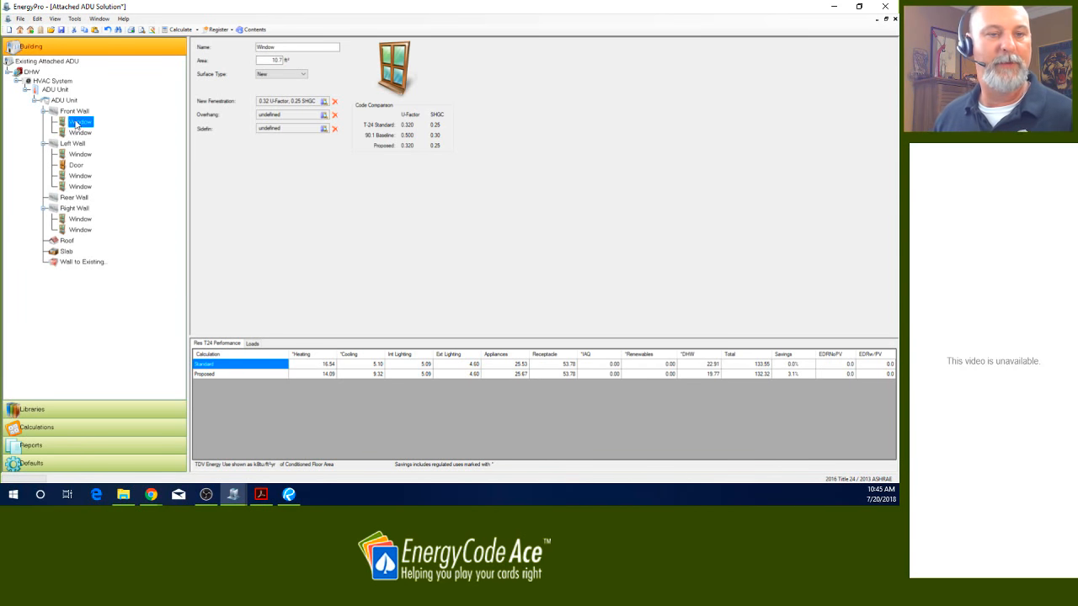
left_click(80, 113)
right_click(81, 114)
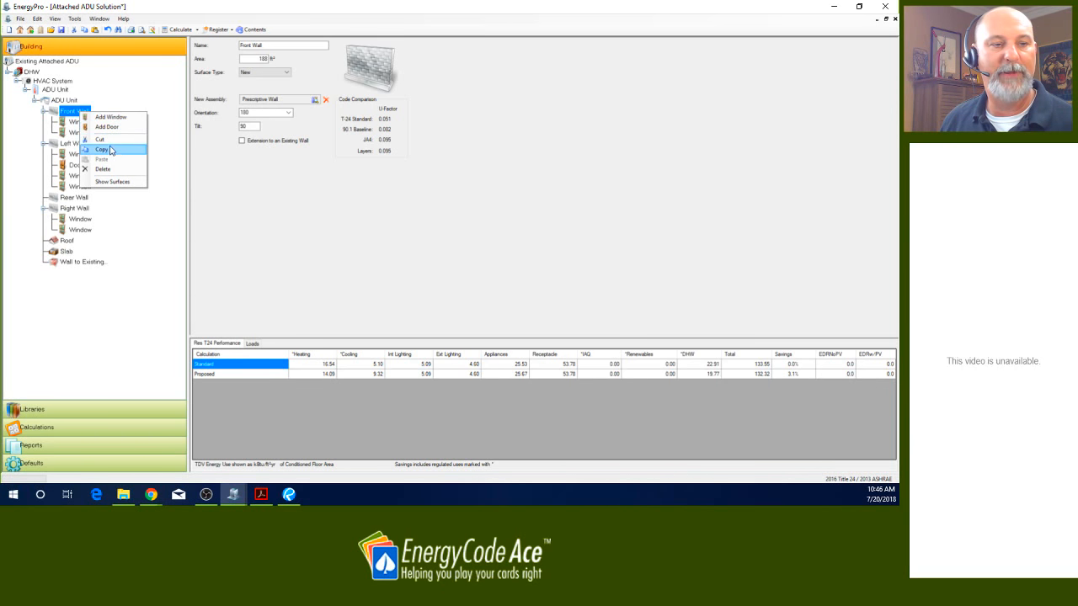
left_click(75, 124)
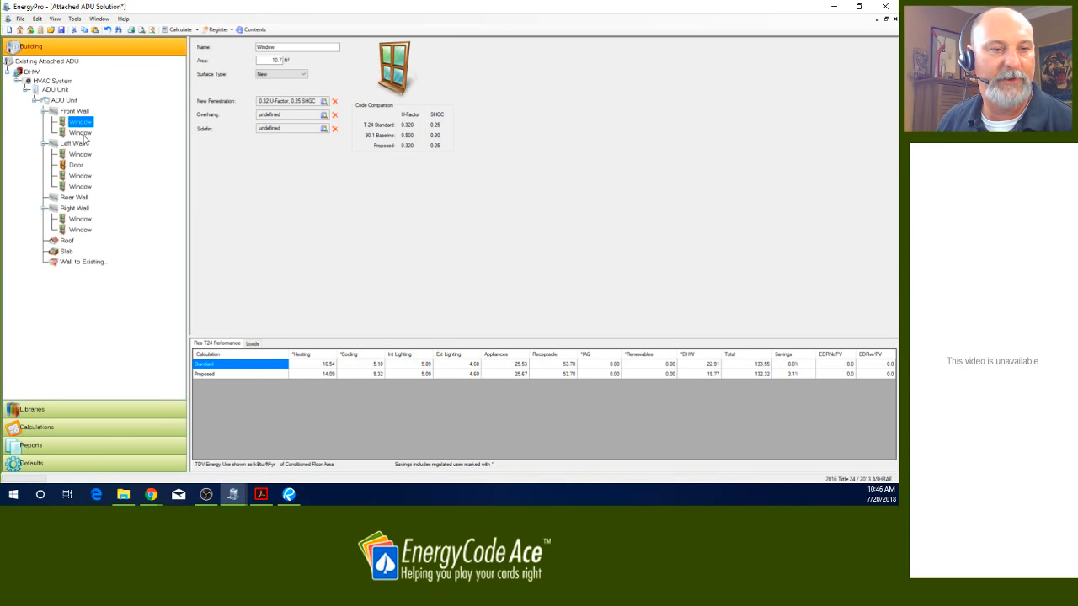
left_click(86, 134)
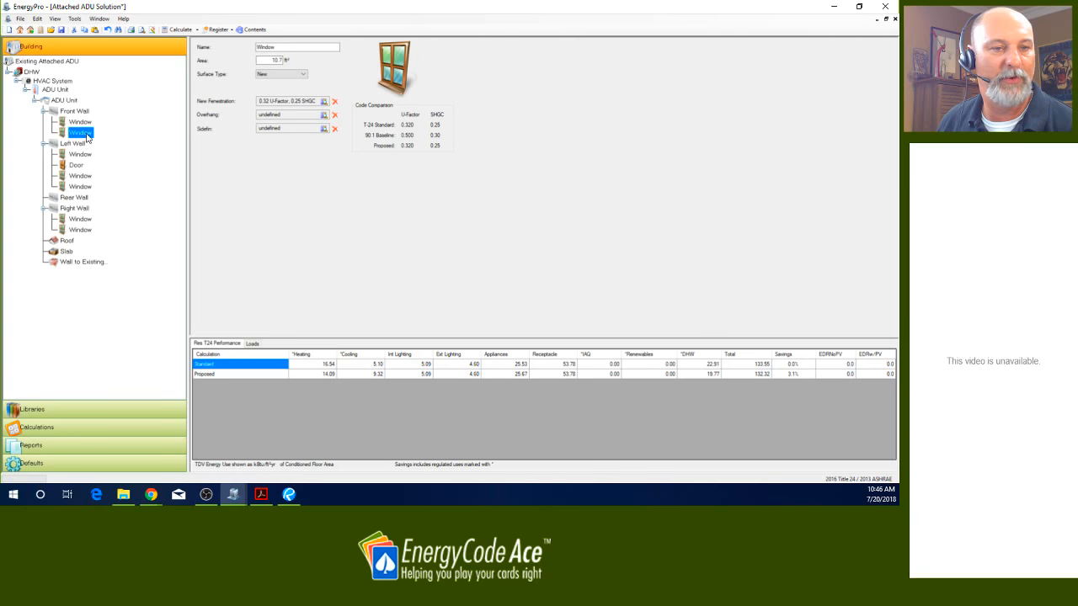
left_click(83, 155)
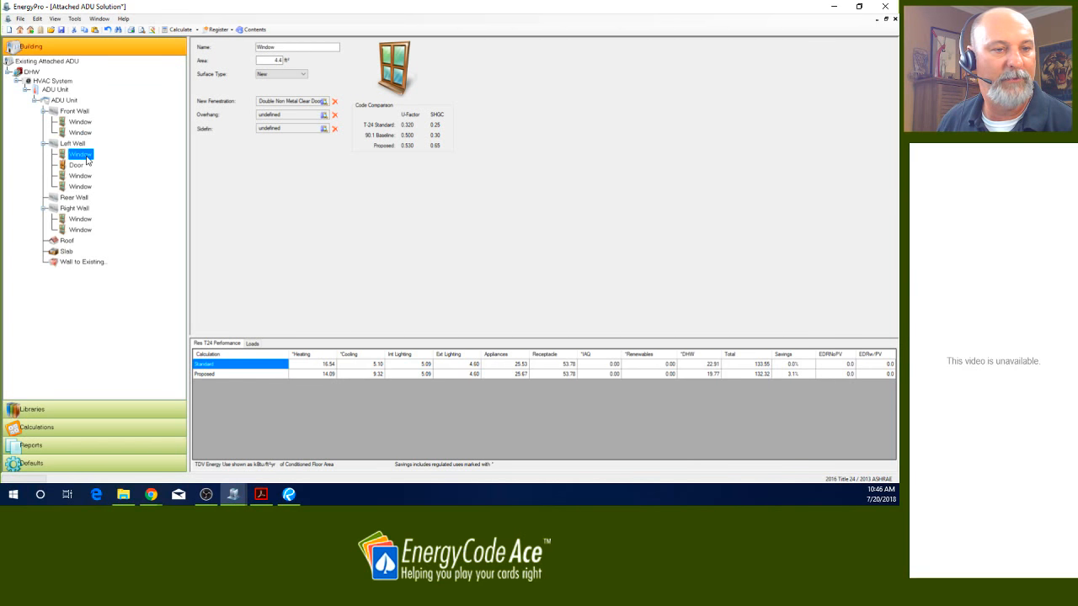
left_click(268, 75)
key("shift+Tab")
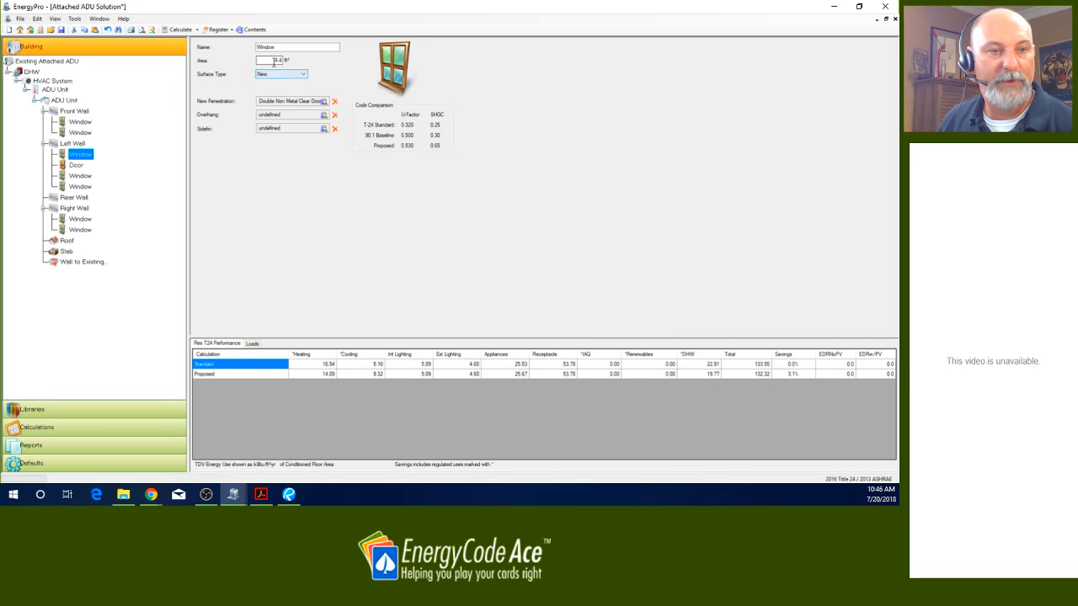
type(".2")
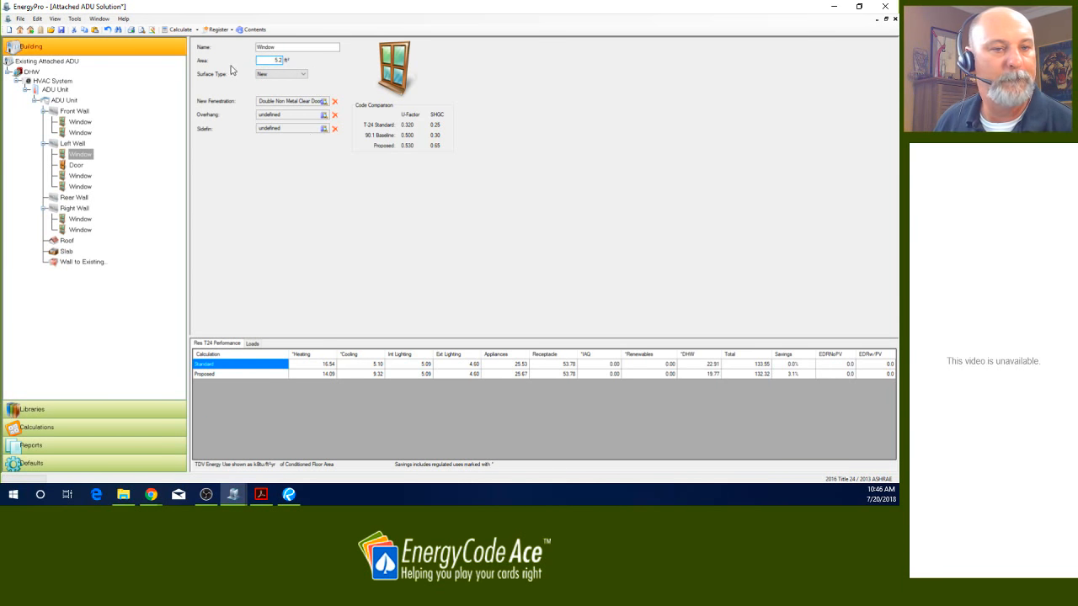
- Review the Double Non Metal Clear Door fenestration definition assigned to the first Left Wall window
left_click(299, 102)
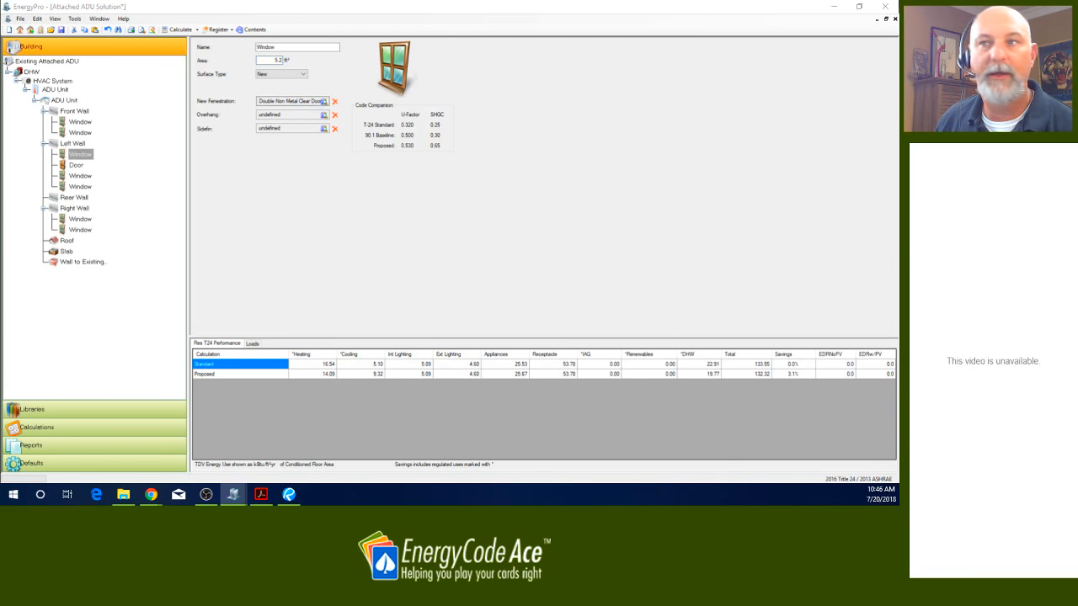
left_click(323, 101)
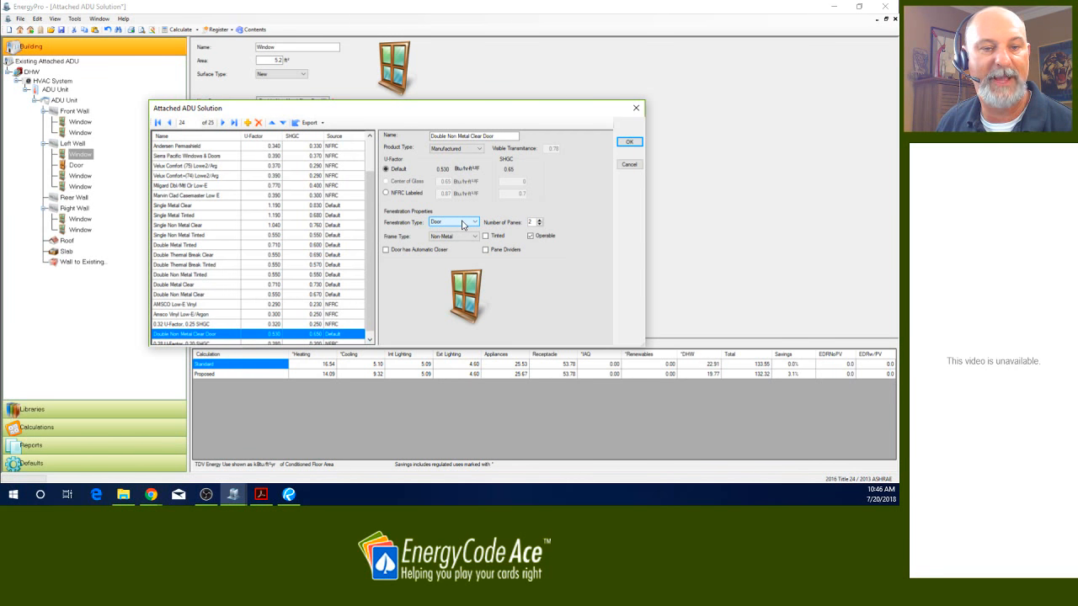
left_click(531, 236)
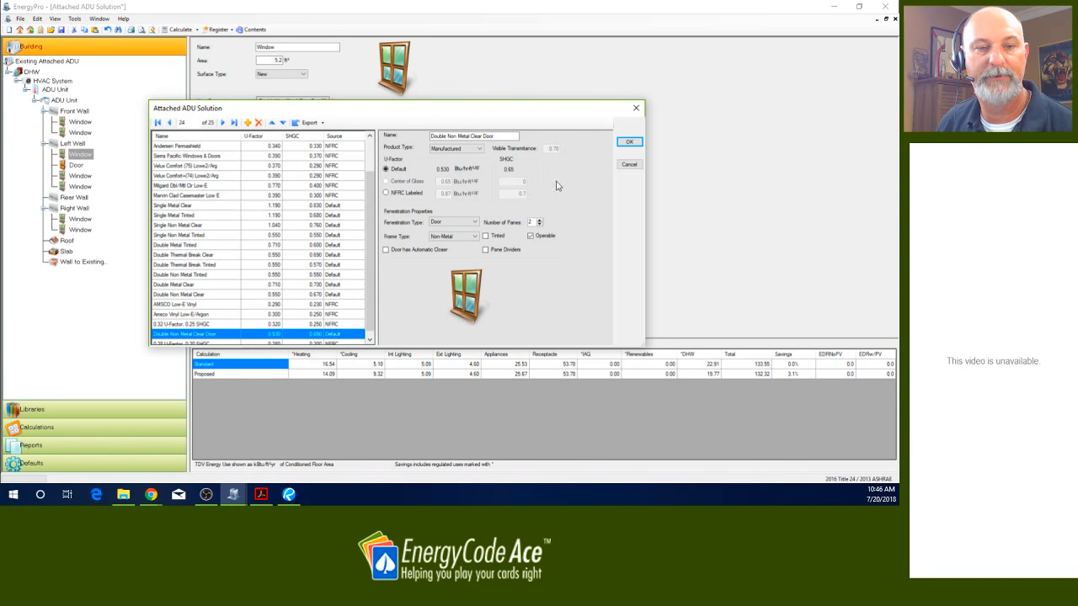
left_click(627, 145)
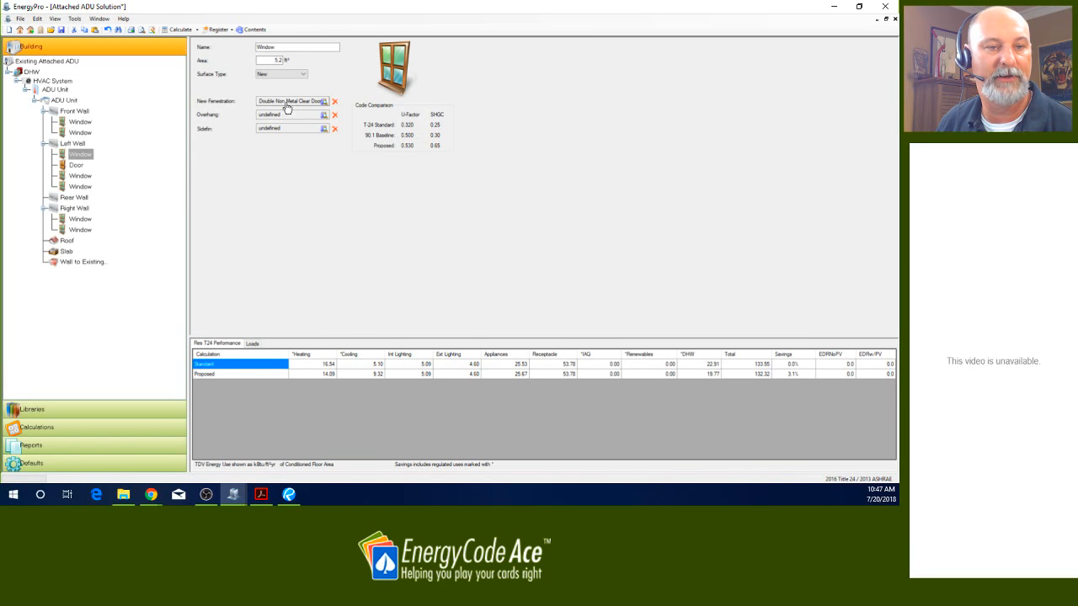
- Set the area of the Left Wall's door to 14.8 ft²
left_click(77, 167)
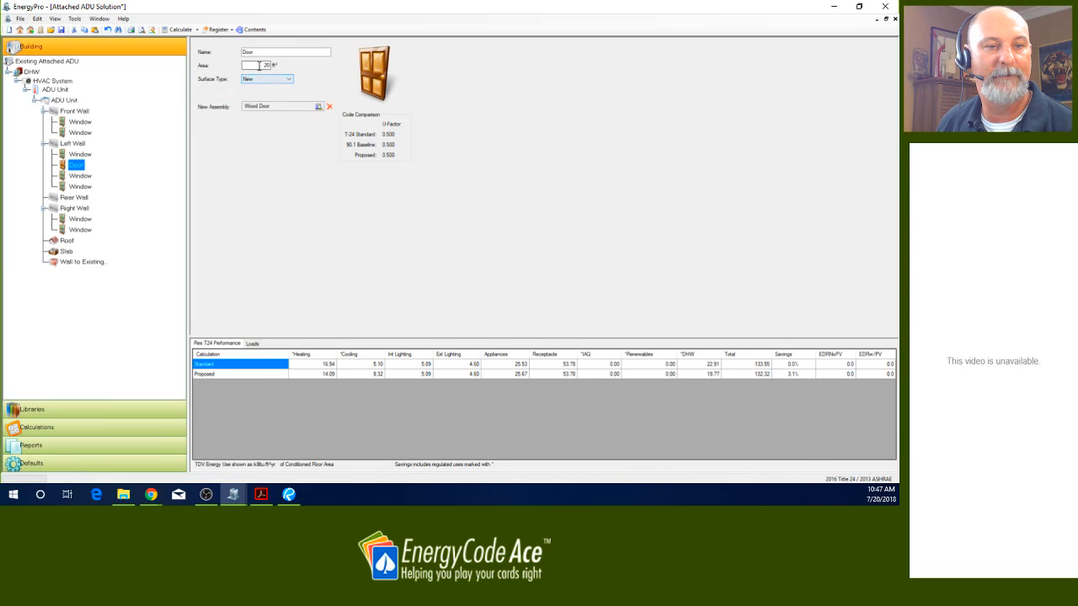
left_click_drag(260, 65, 291, 63)
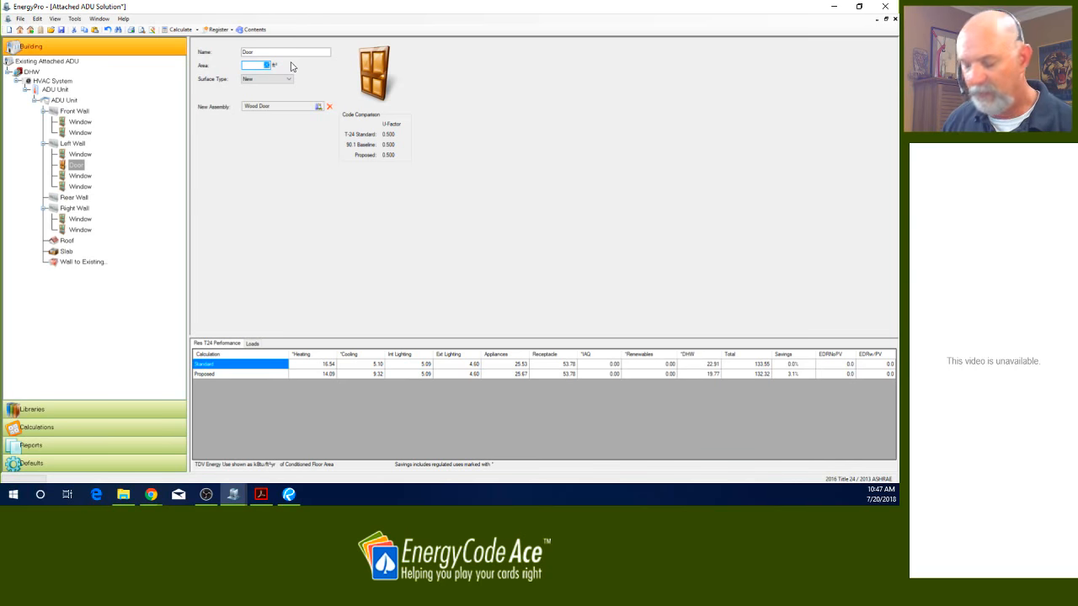
type("14")
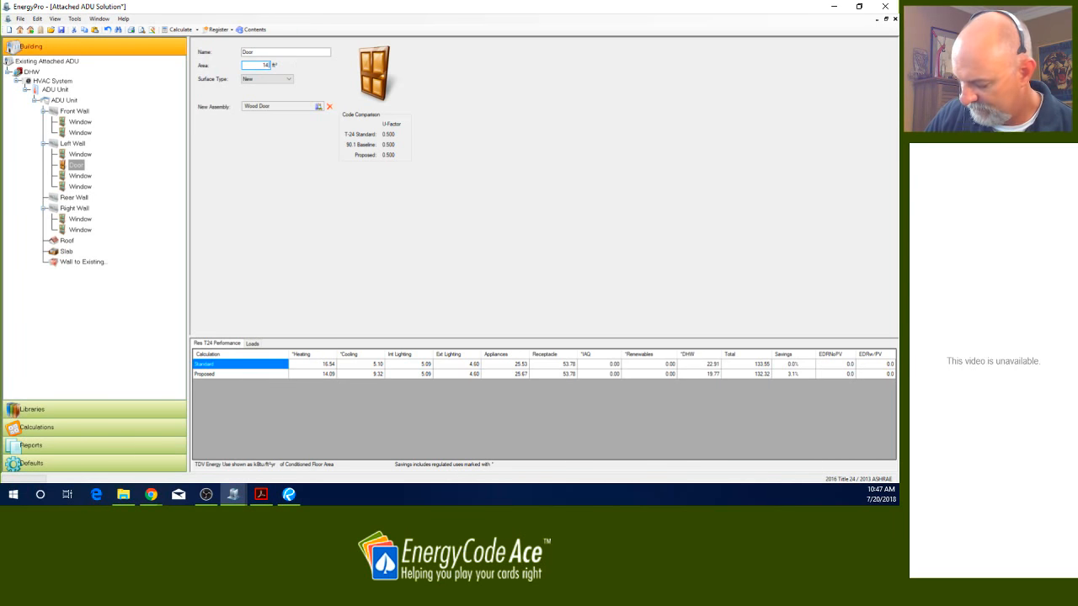
type(".8")
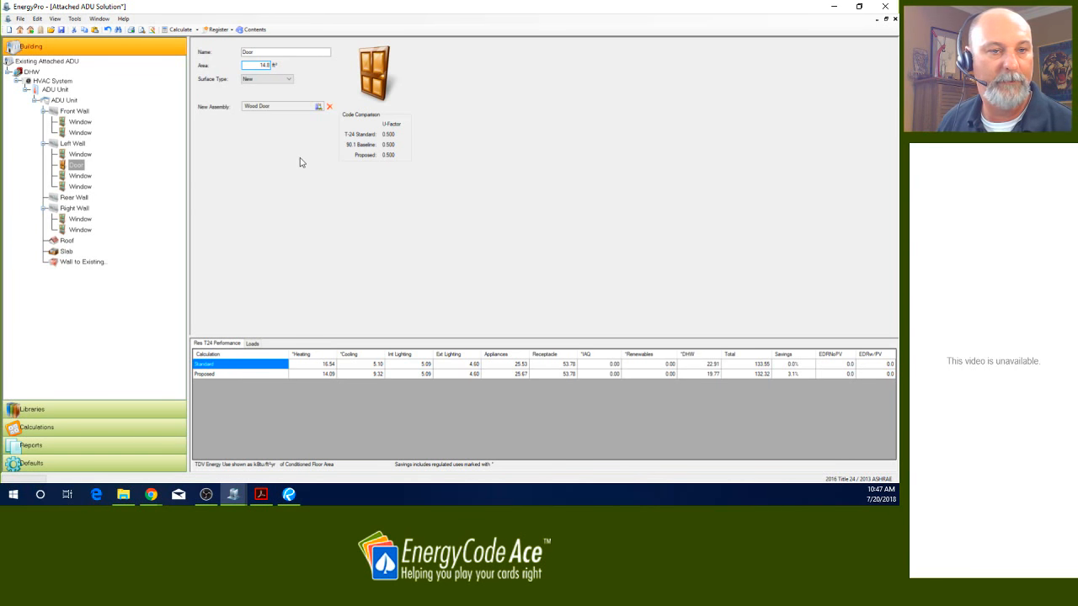
- Check the inputs of the remaining Left Wall windows, the Rear Wall and both Right Wall windows
left_click(83, 176)
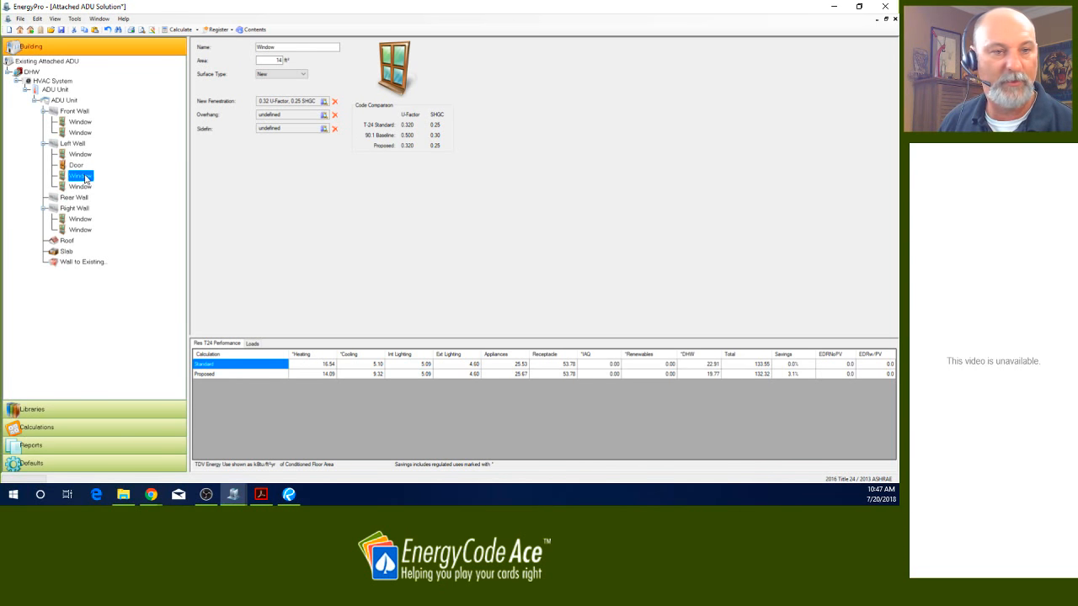
left_click(84, 188)
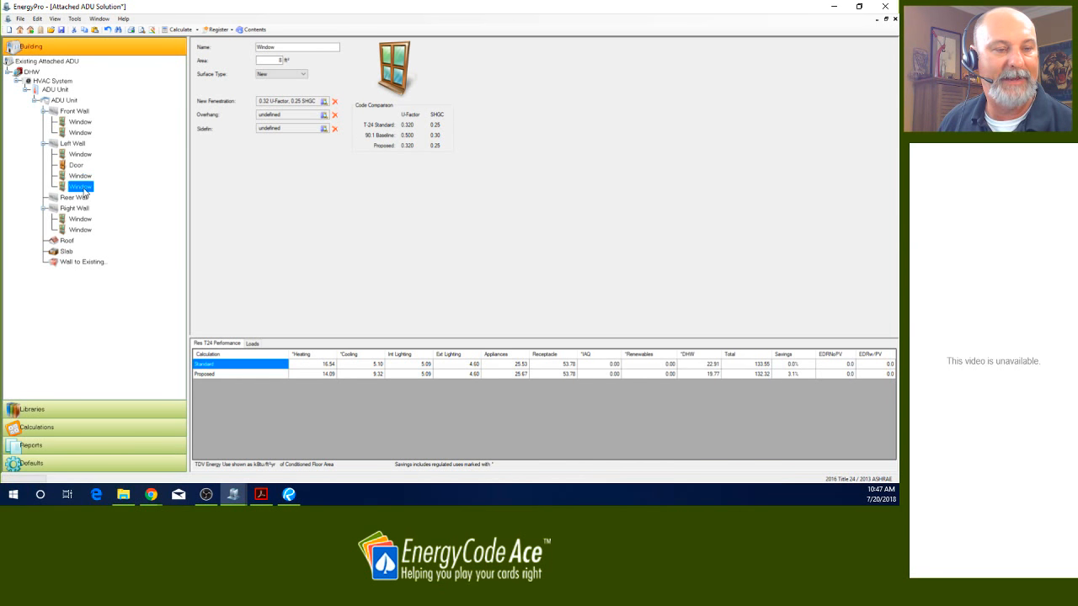
left_click(84, 199)
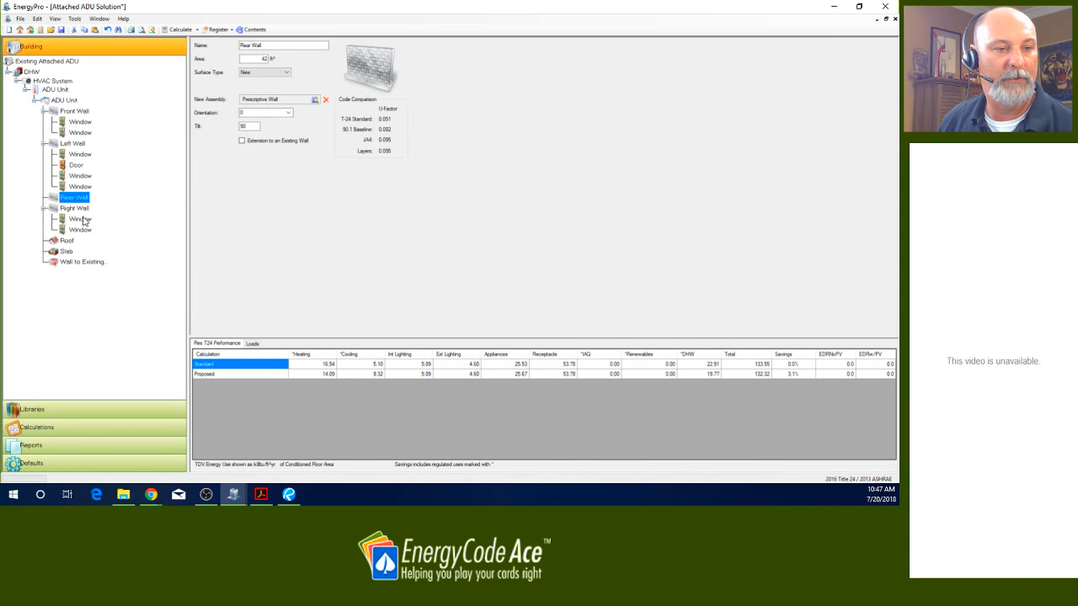
left_click(81, 220)
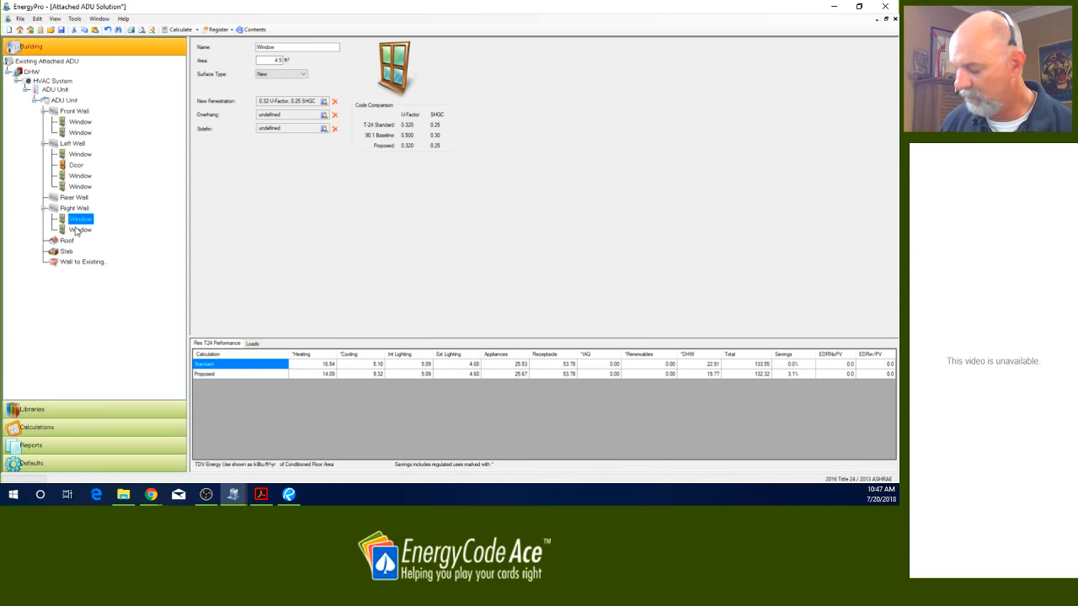
left_click(80, 230)
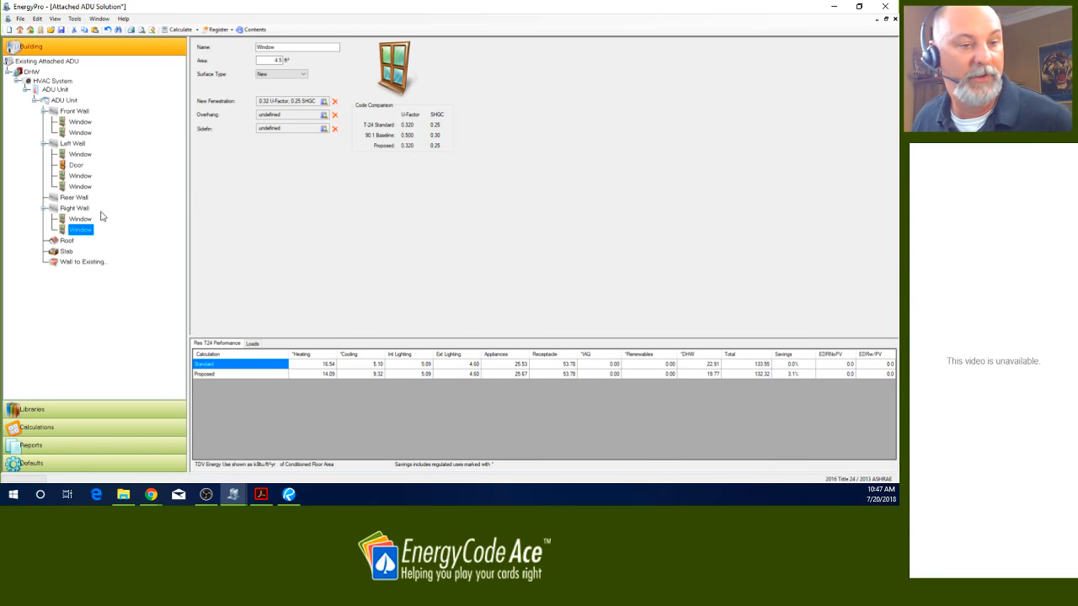
- Open the Ductless Mini-split definition assigned to the HVAC System
left_click(51, 81)
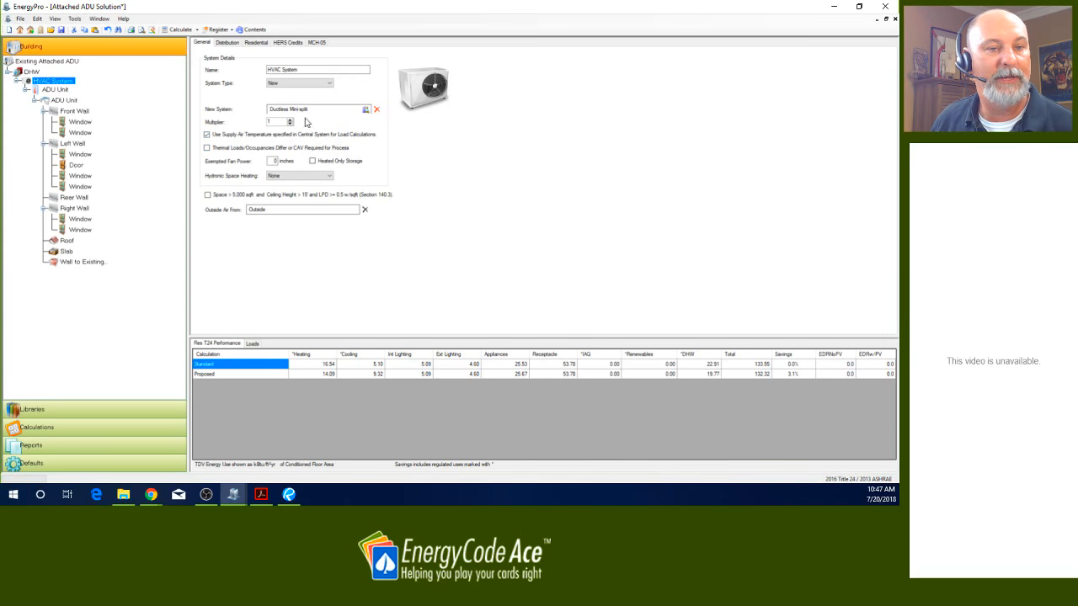
left_click(309, 111)
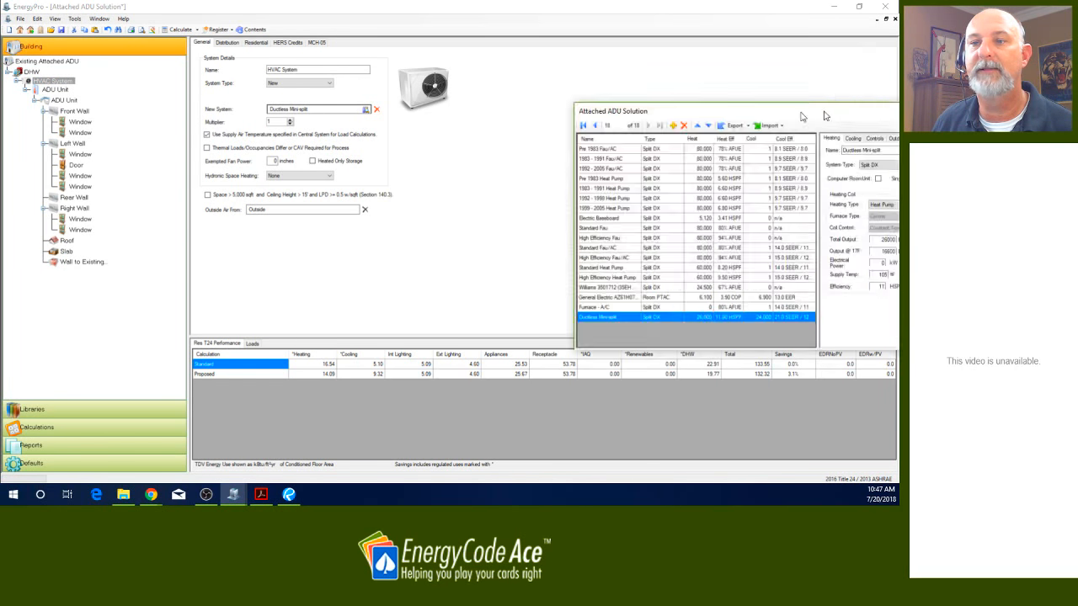
left_click_drag(816, 124, 396, 89)
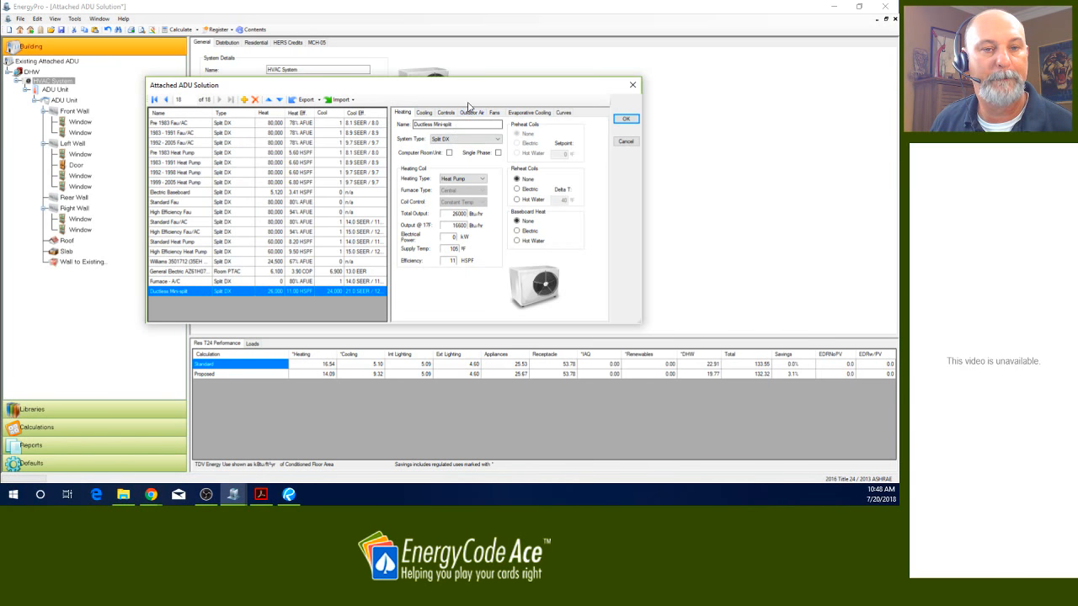
left_click_drag(474, 93, 536, 56)
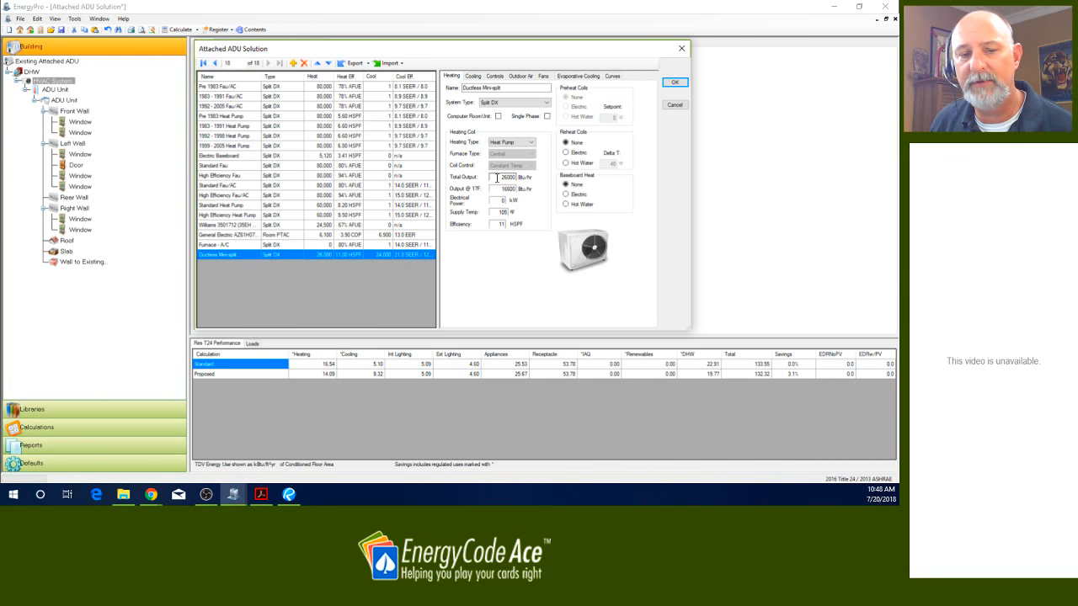
- Check the Ductless Mini-split's total heating output and HSPF efficiency, and set its output at 17°F to 16600 Btu/hr
double_click(497, 176)
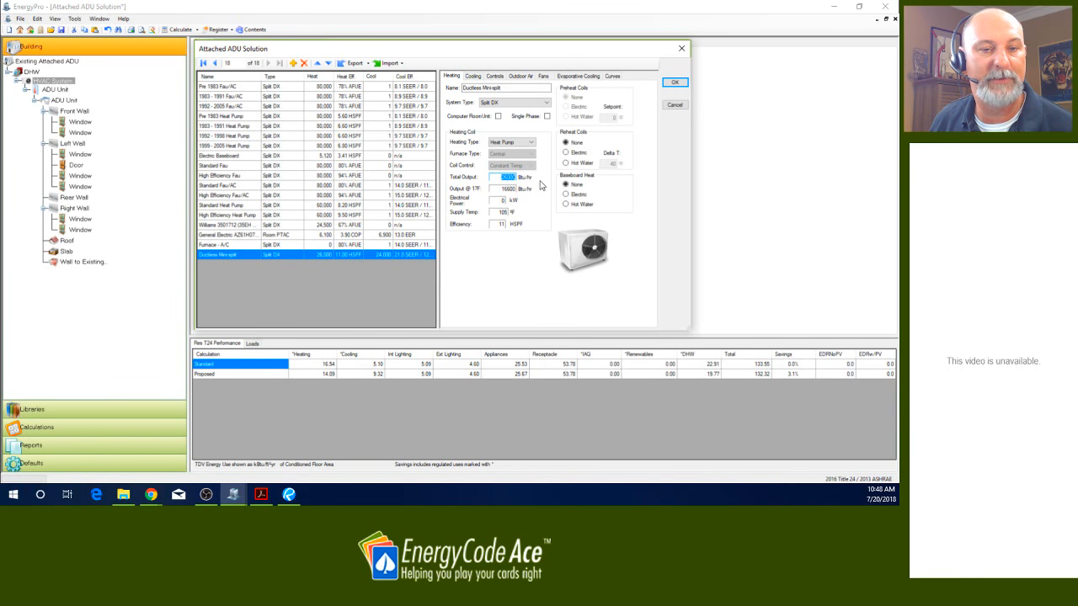
left_click(498, 189)
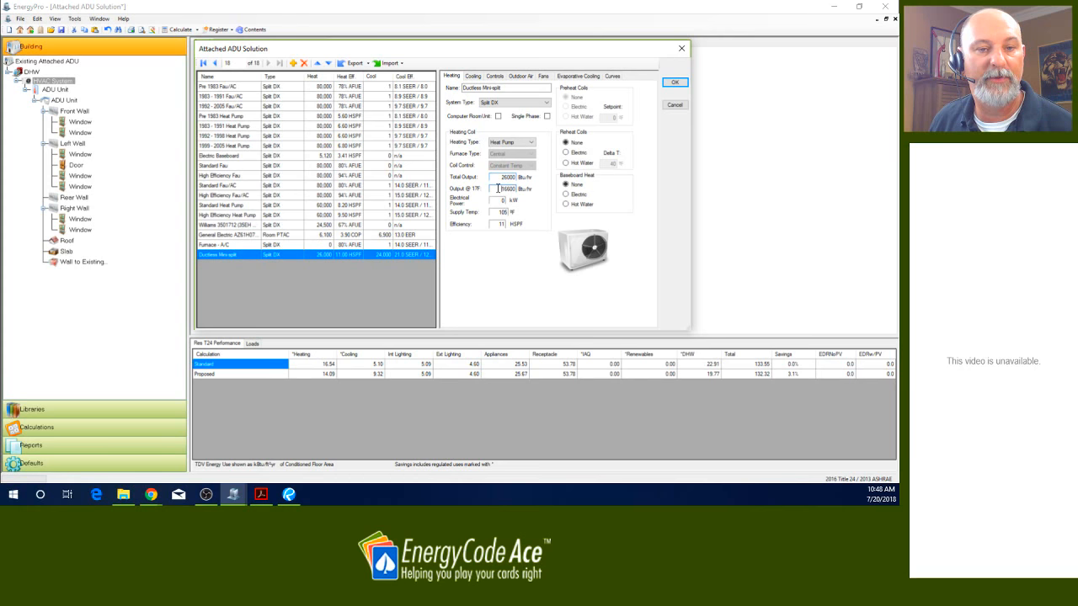
double_click(498, 188)
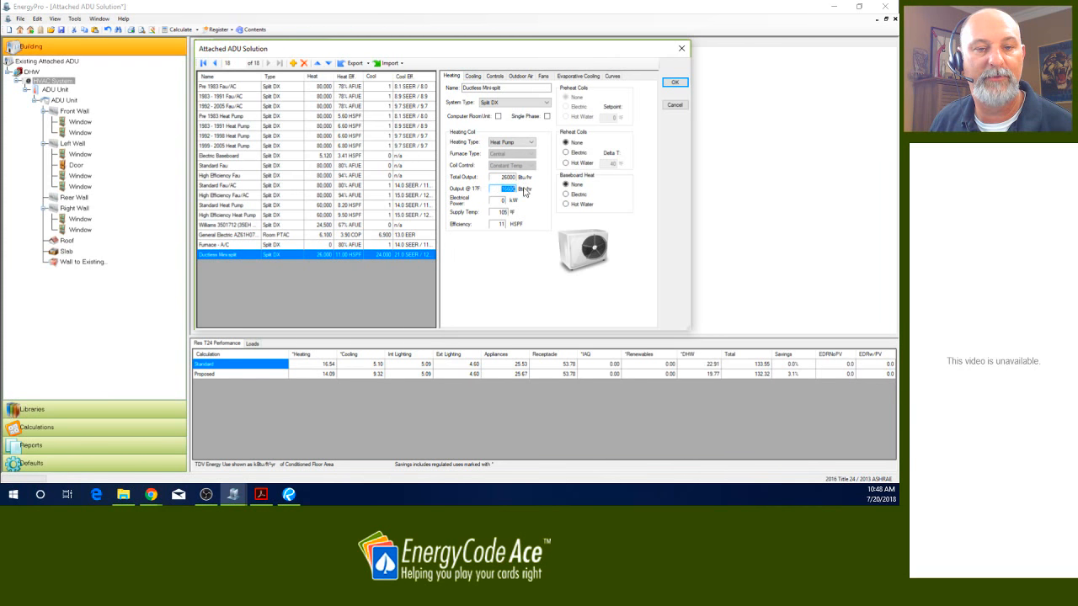
type("16600")
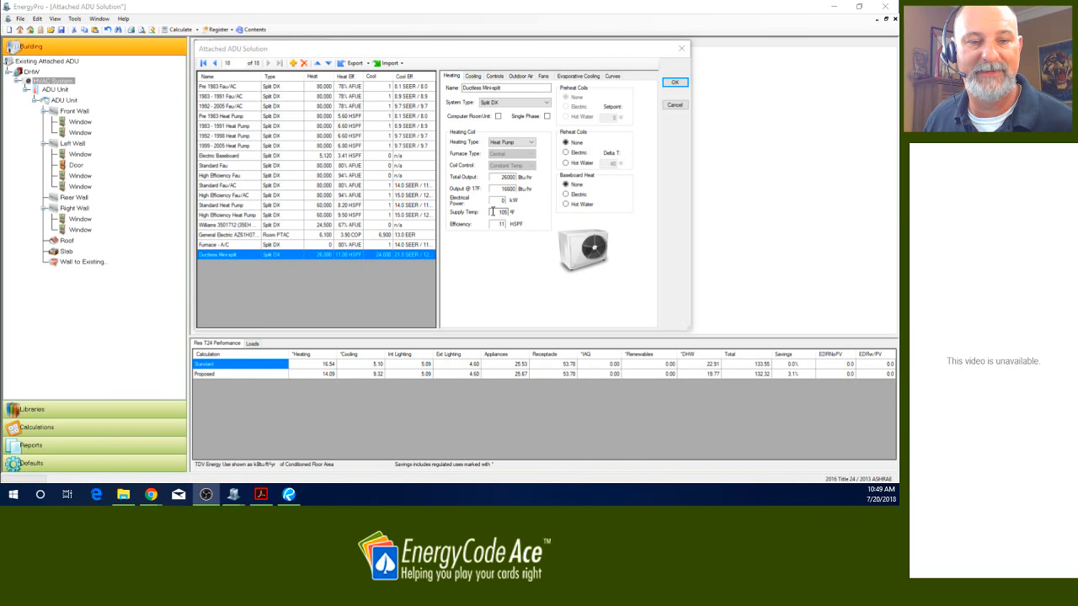
left_click(501, 224)
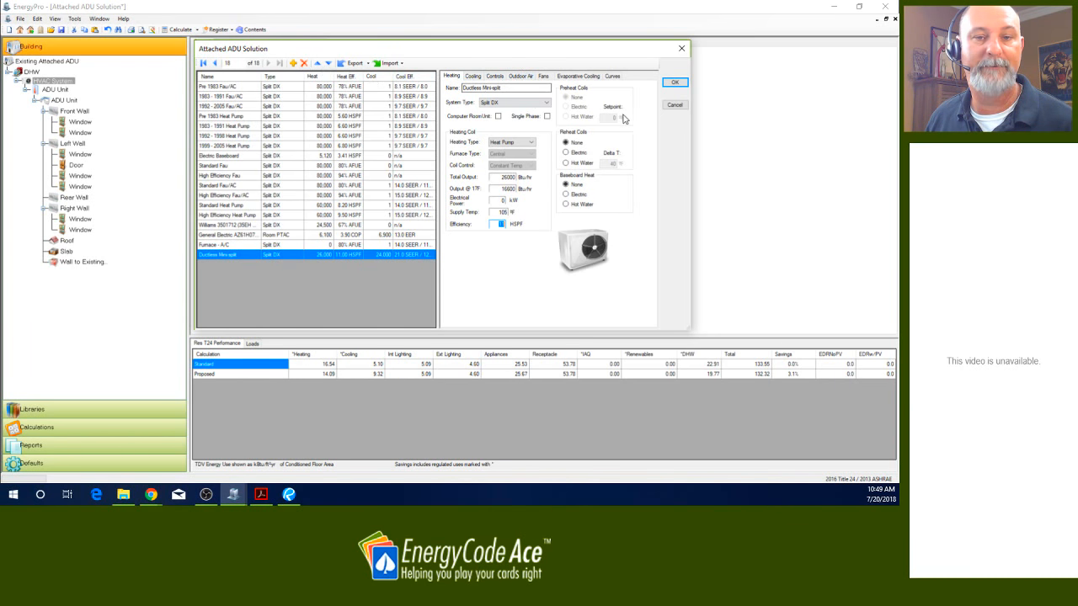
left_click(674, 84)
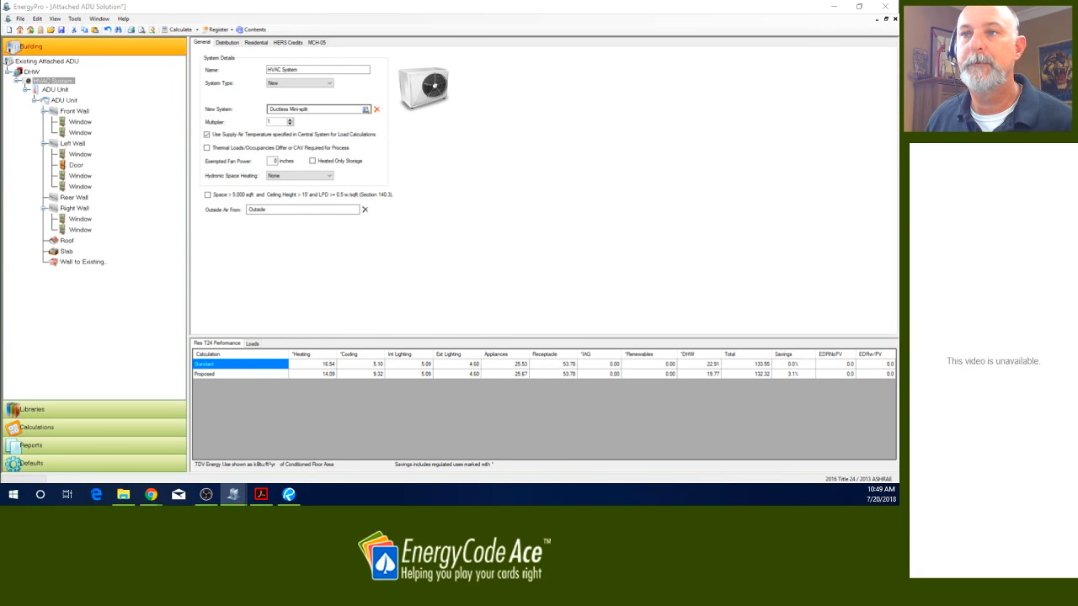
- Reopen the Ductless Mini-split definition and check its cooling output, sensible capacity and SEER efficiency
left_click_drag(898, 80, 365, 111)
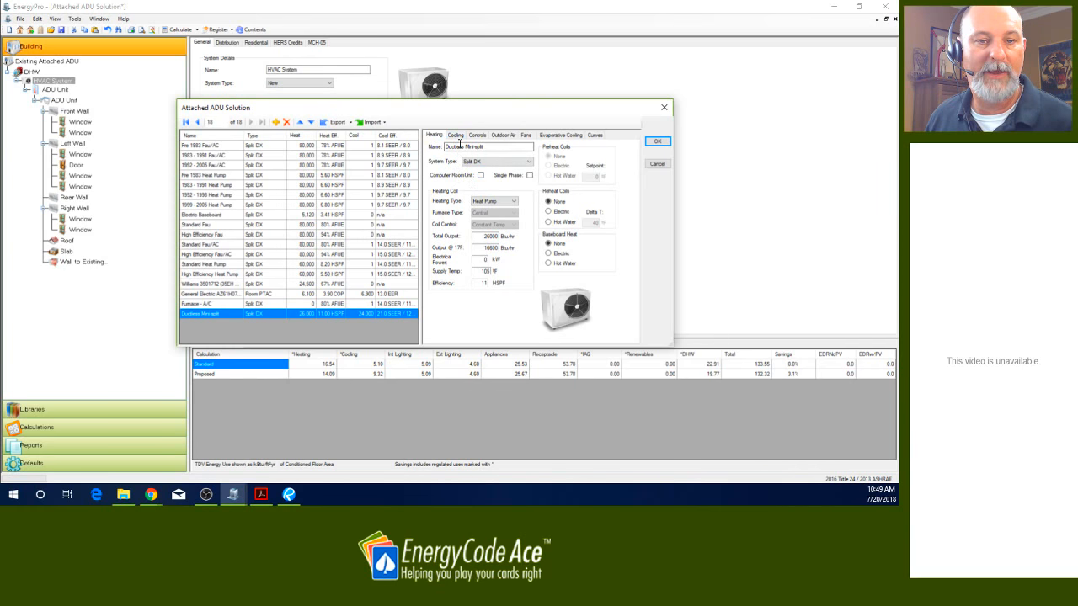
left_click(456, 136)
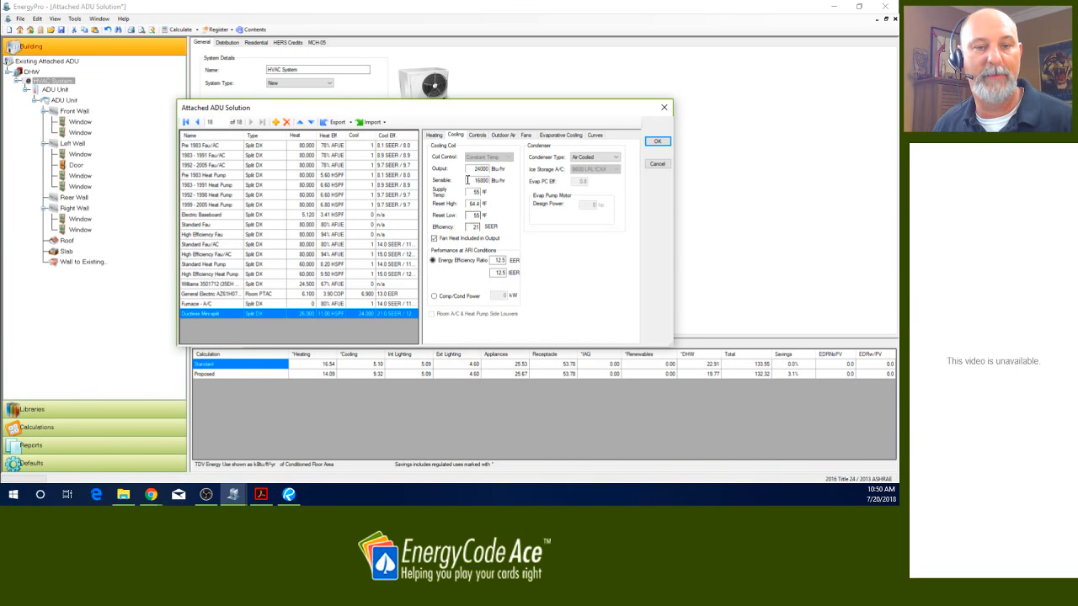
double_click(478, 168)
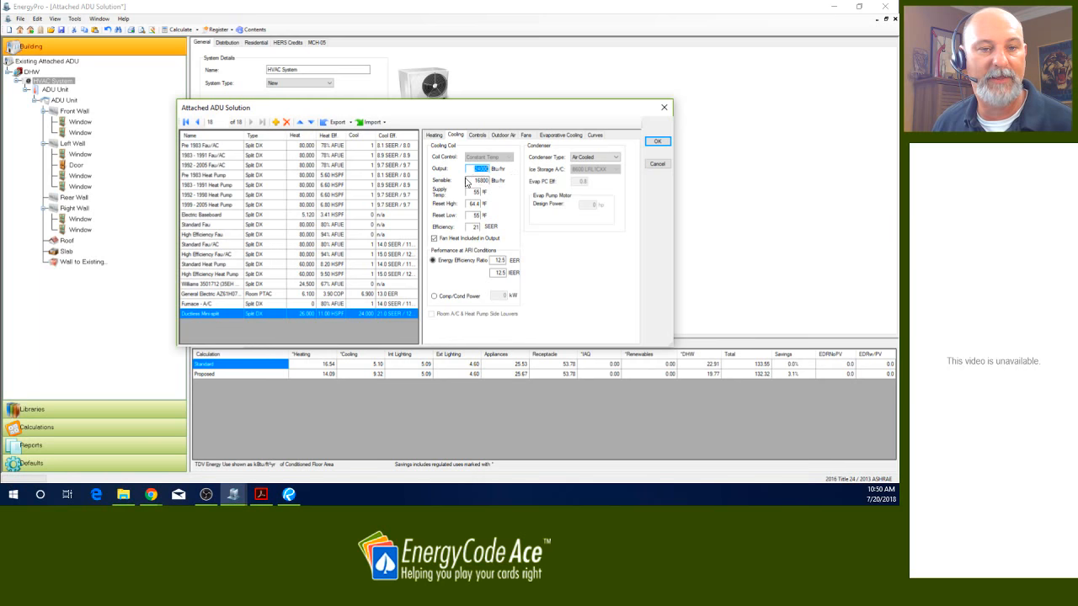
double_click(469, 180)
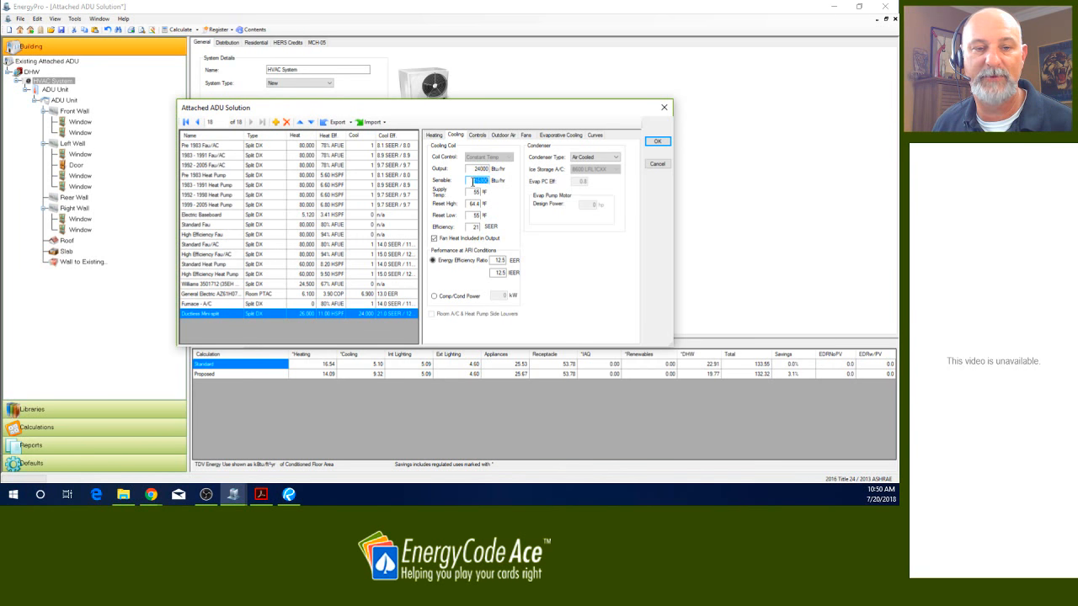
left_click(474, 181)
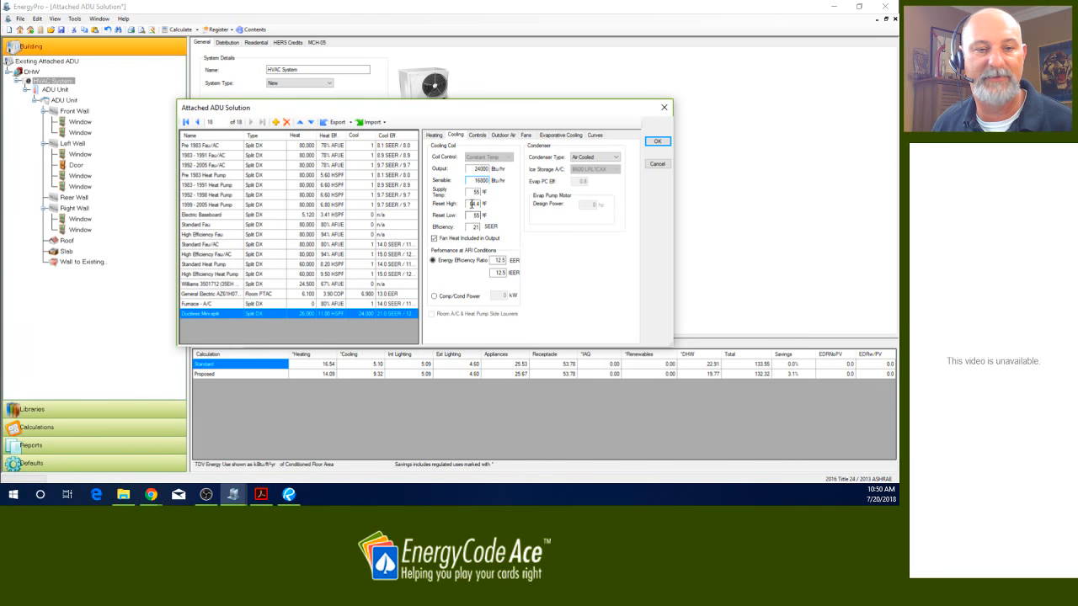
double_click(470, 227)
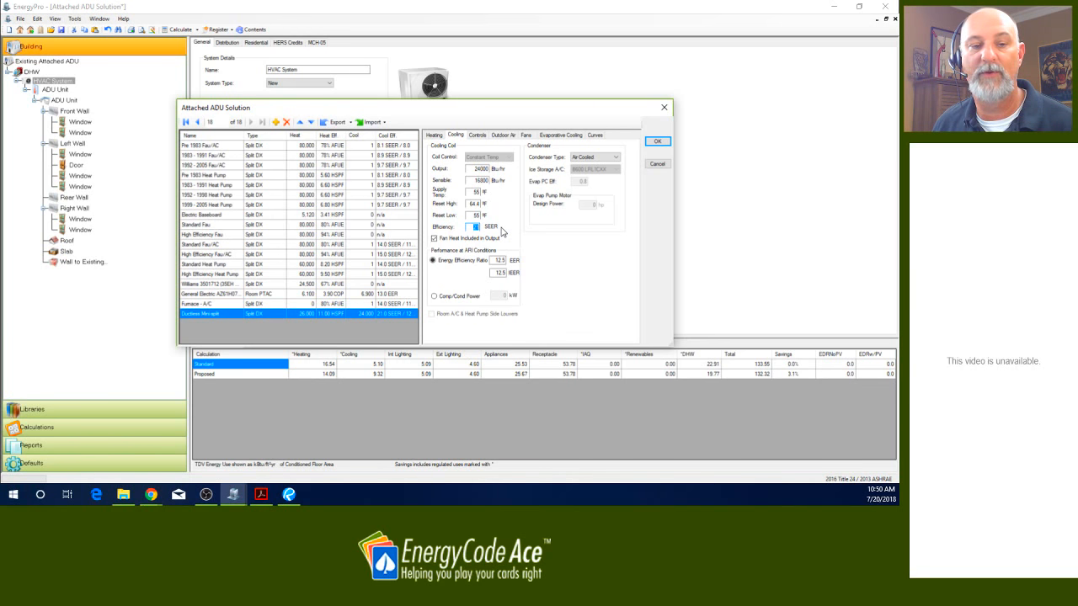
left_click(659, 143)
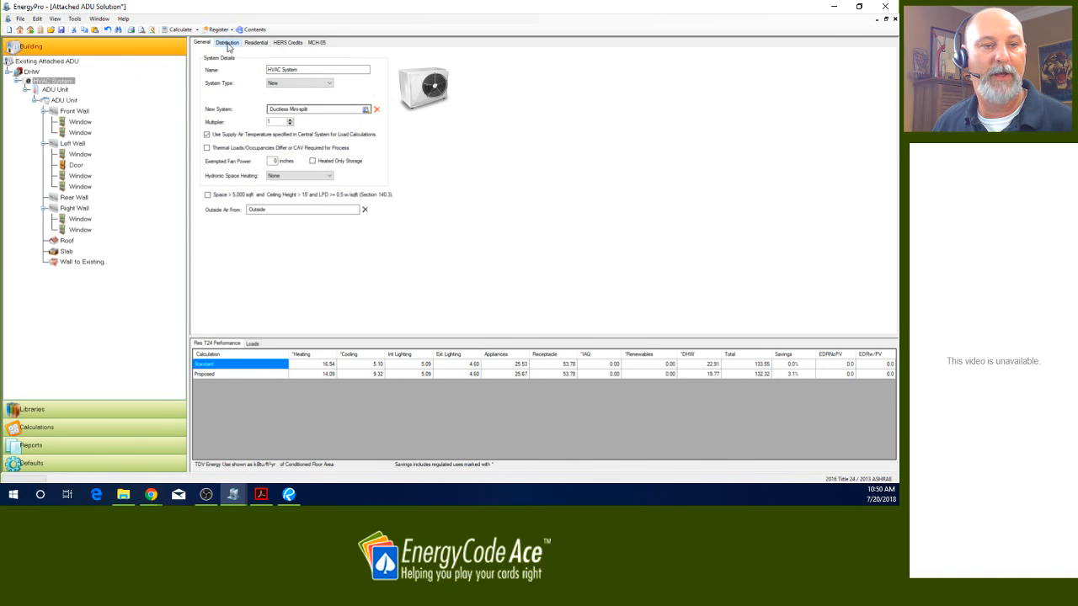
- Set the HVAC System's new heating distribution to Ductless / with Fan
left_click(226, 44)
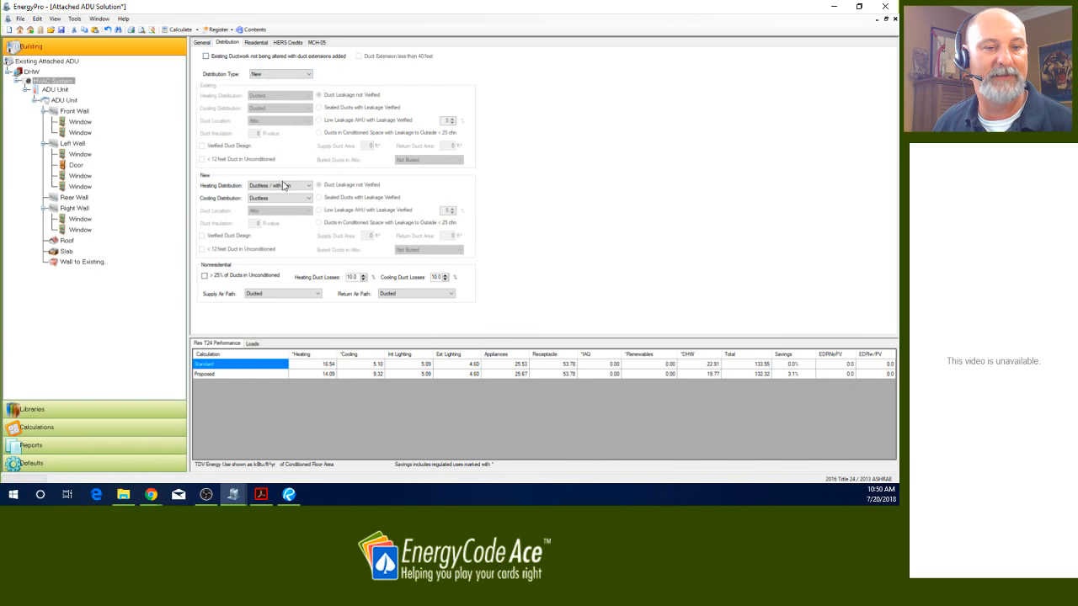
left_click(284, 187)
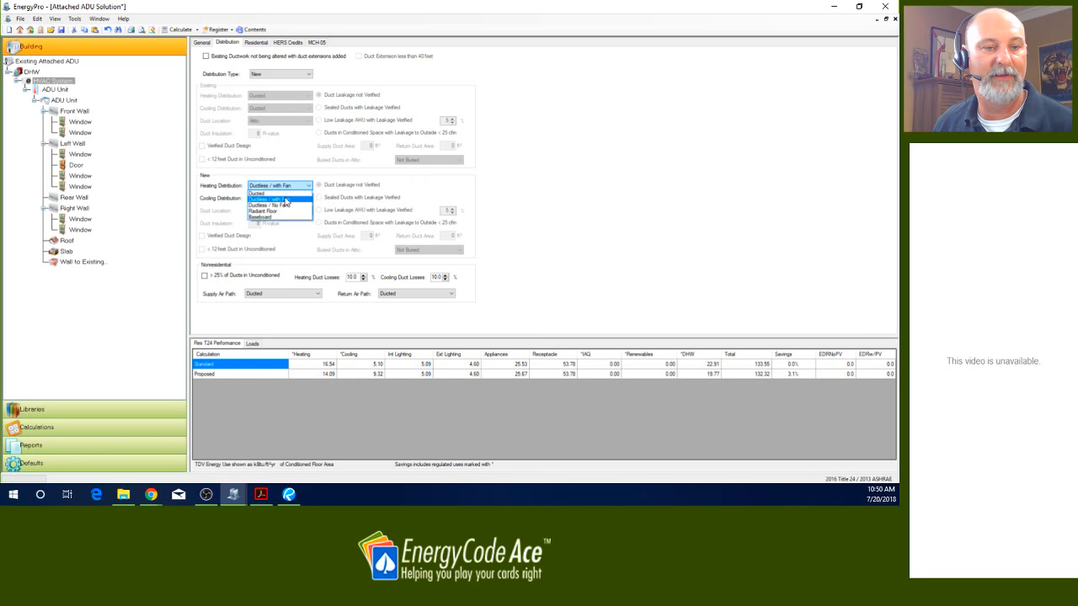
left_click(286, 200)
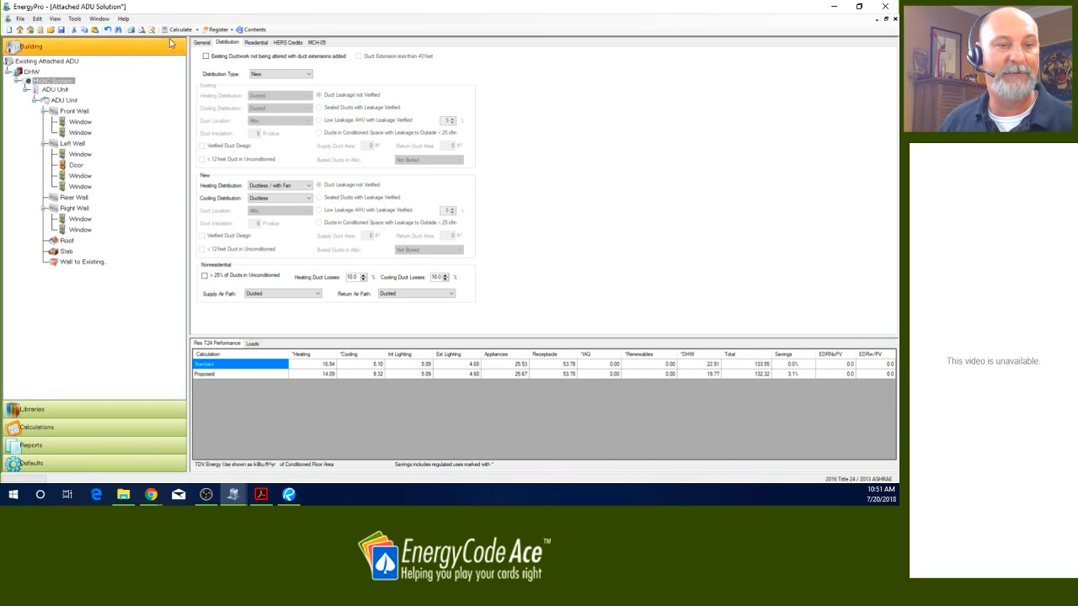
left_click(202, 42)
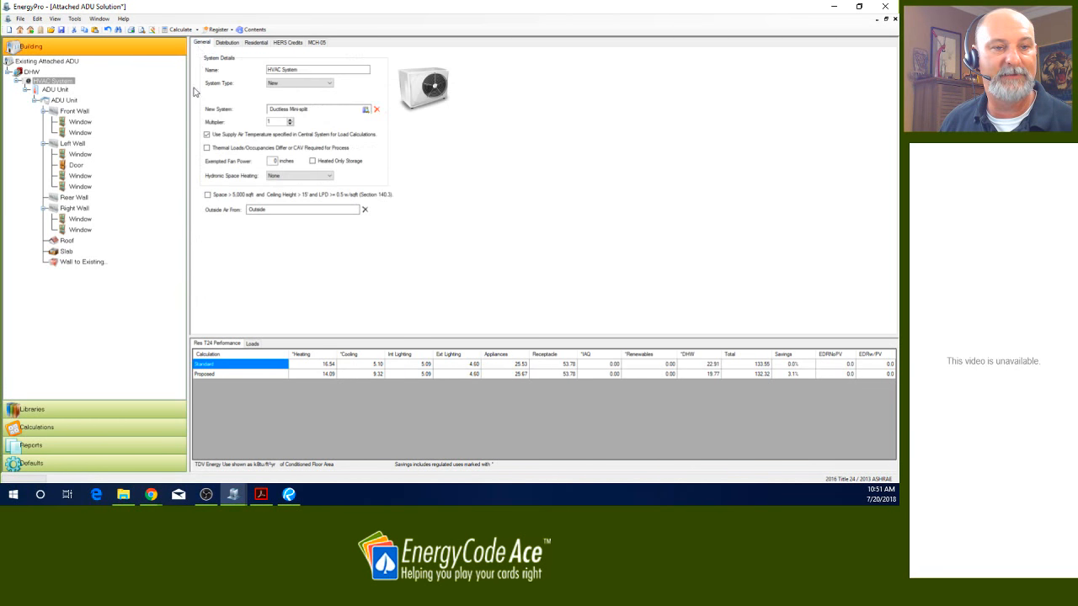
- Review the HVAC System's low-rise residential settings and its HERS credit measures
left_click(256, 43)
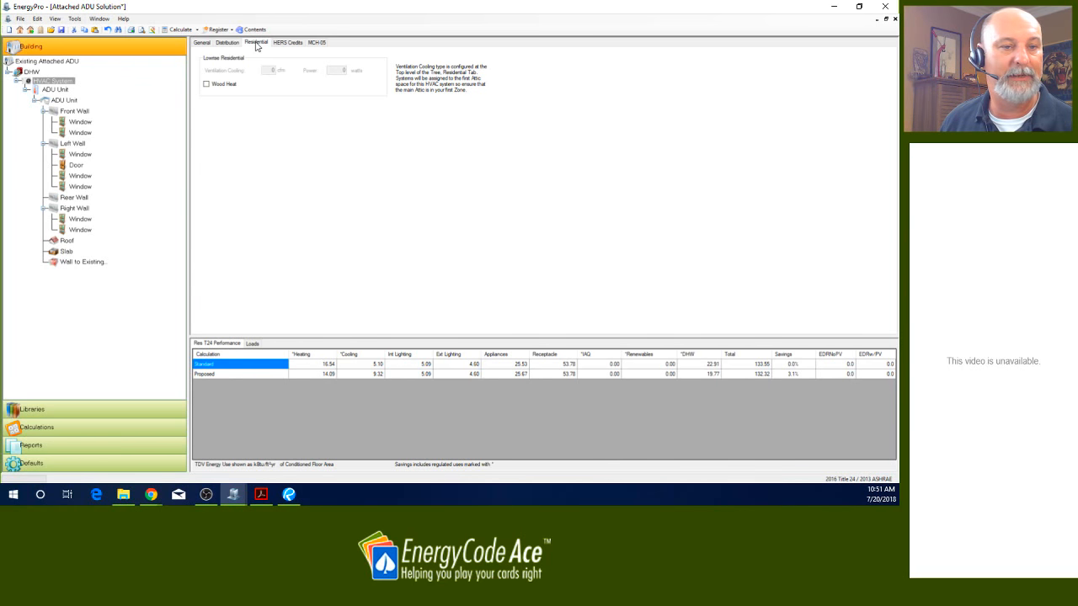
left_click(278, 45)
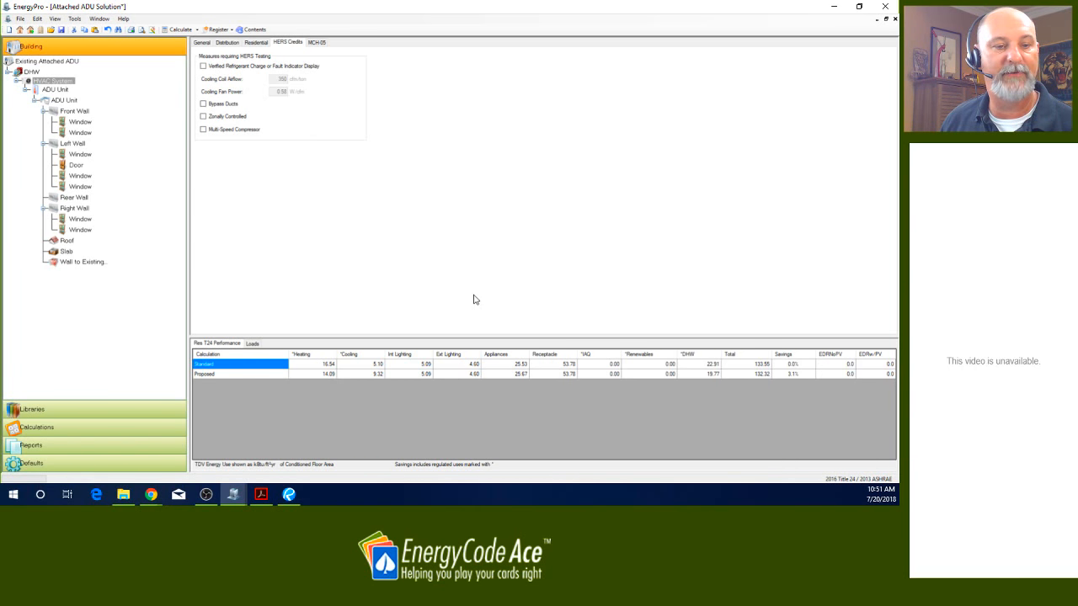
mouse_move(234, 500)
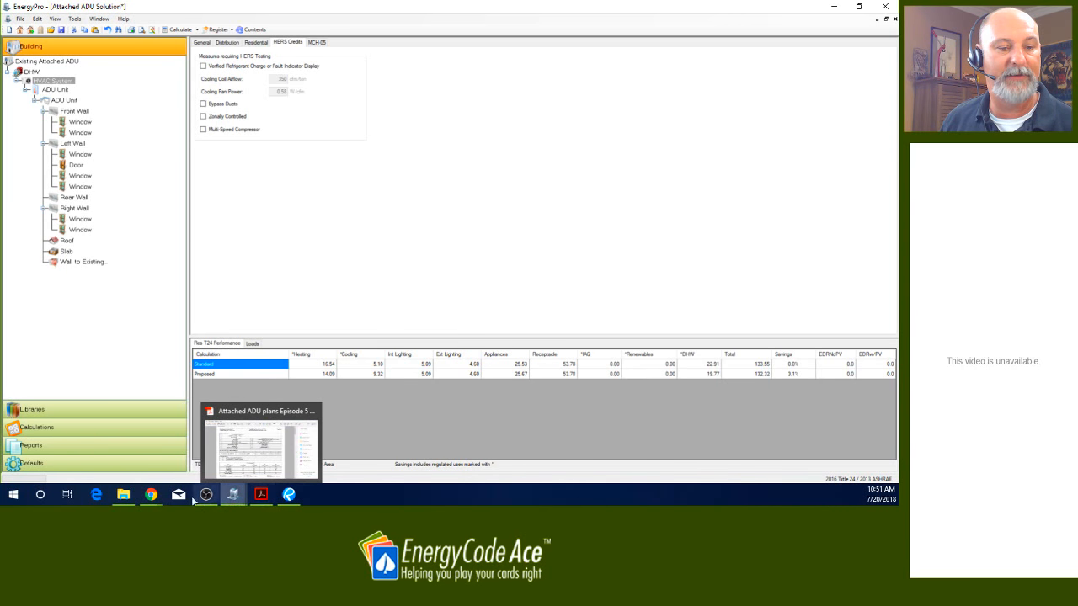
left_click(169, 457)
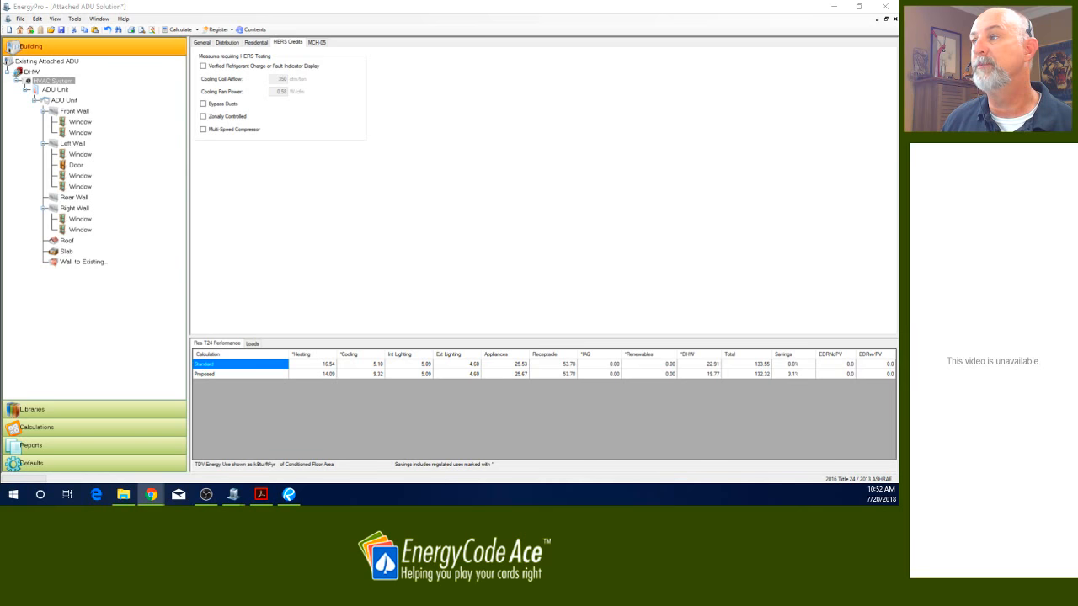
key("alt+Tab")
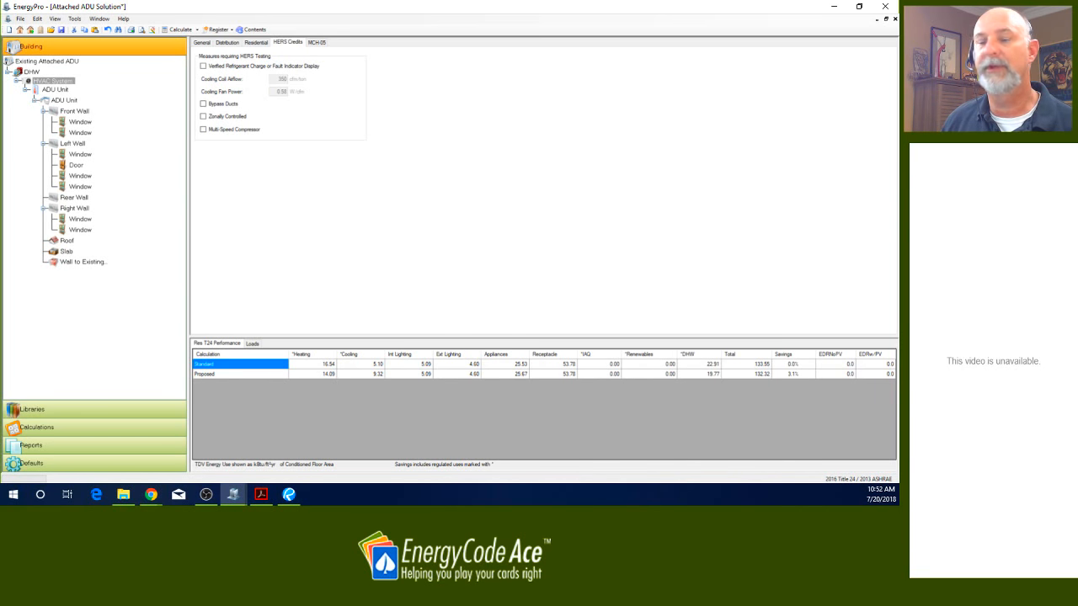
left_click(203, 42)
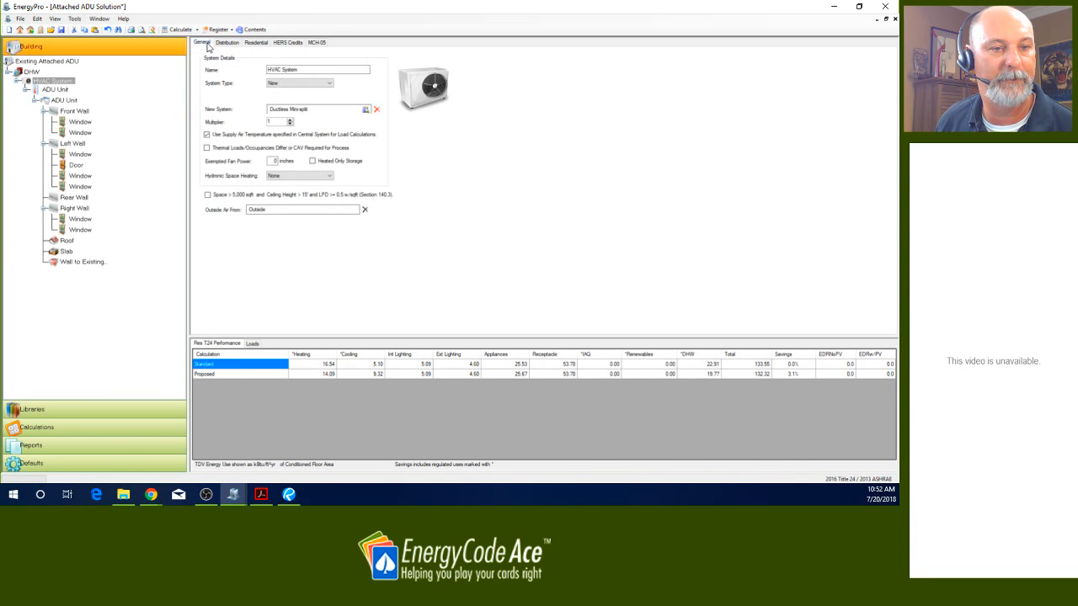
- Review the 0.95 EF Gas Tankless definition assigned to the DHW plant, checking its volume, input rating and energy factor
left_click(32, 72)
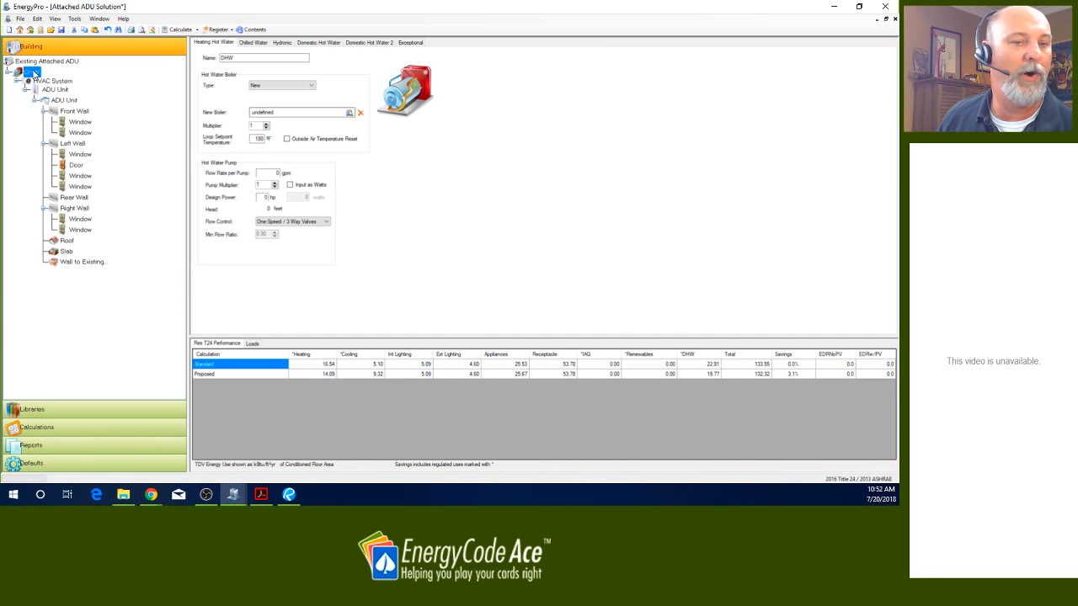
left_click(318, 43)
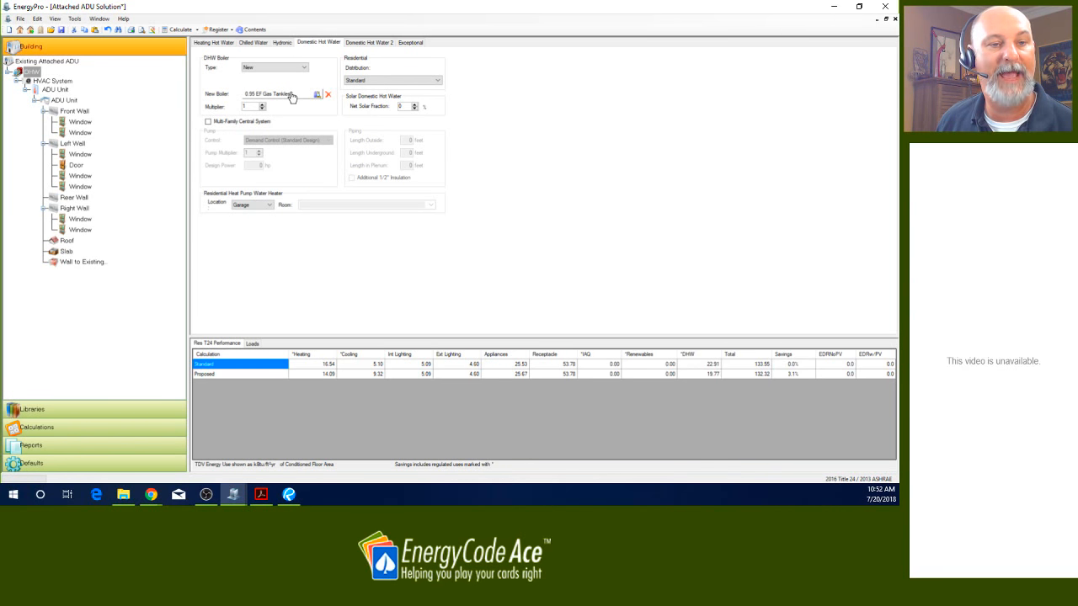
left_click(291, 94)
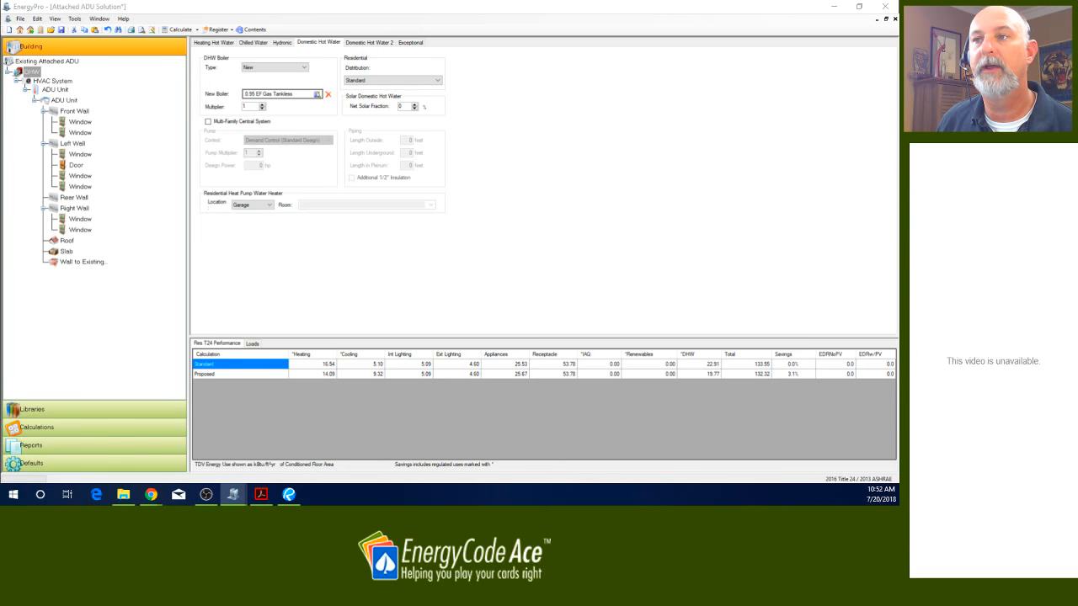
left_click_drag(898, 107, 379, 60)
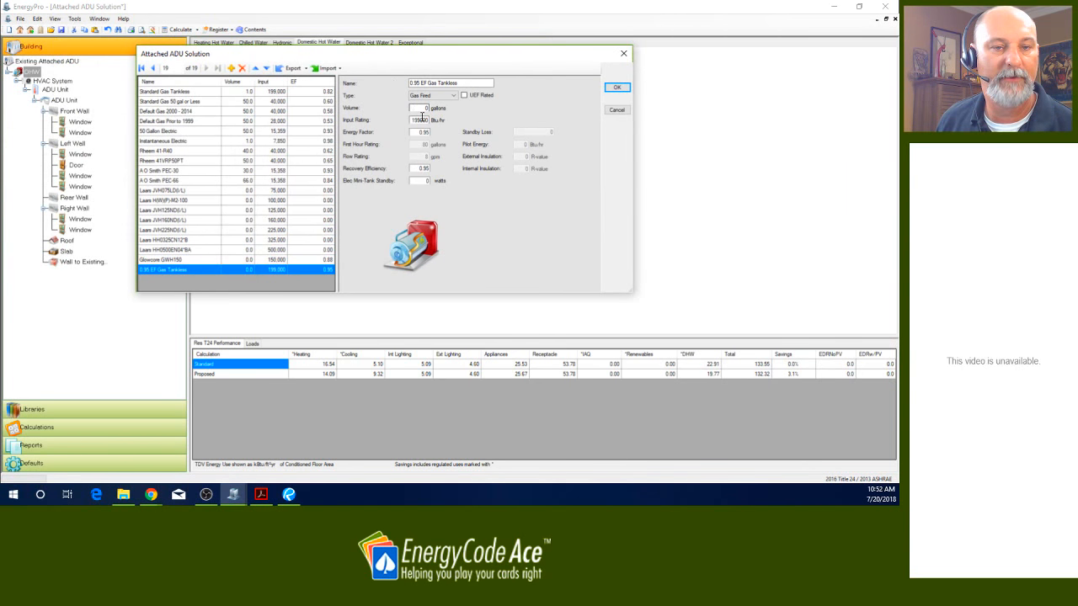
left_click(422, 132)
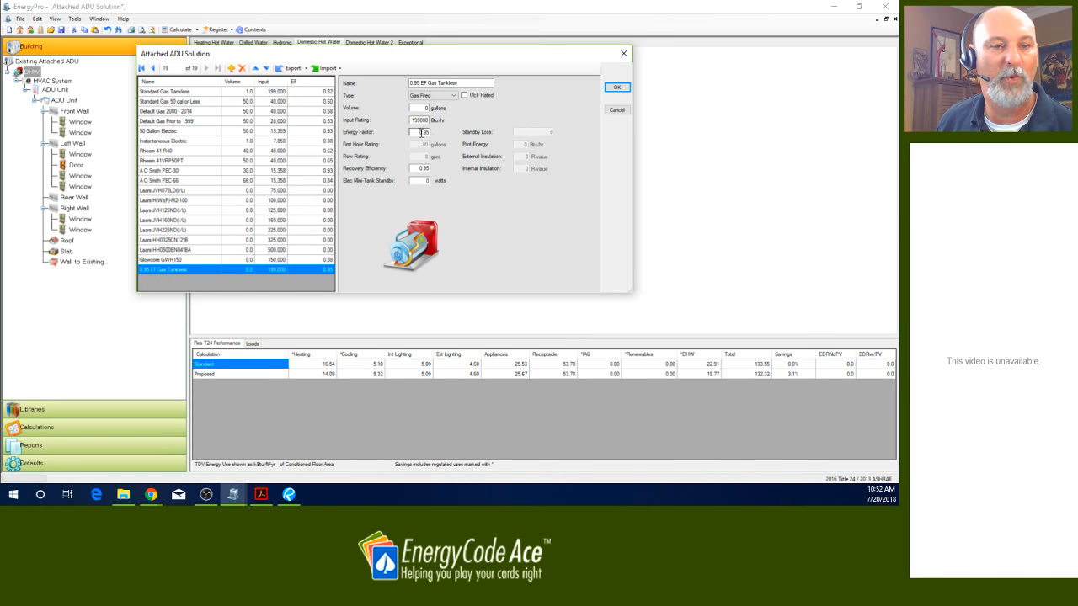
left_click(421, 108)
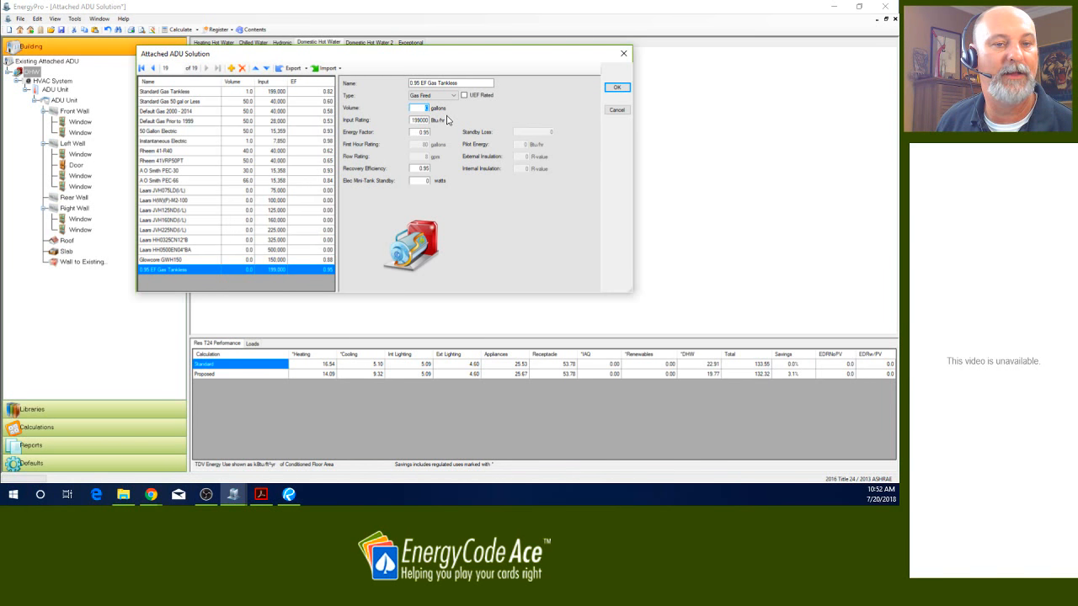
left_click(423, 131)
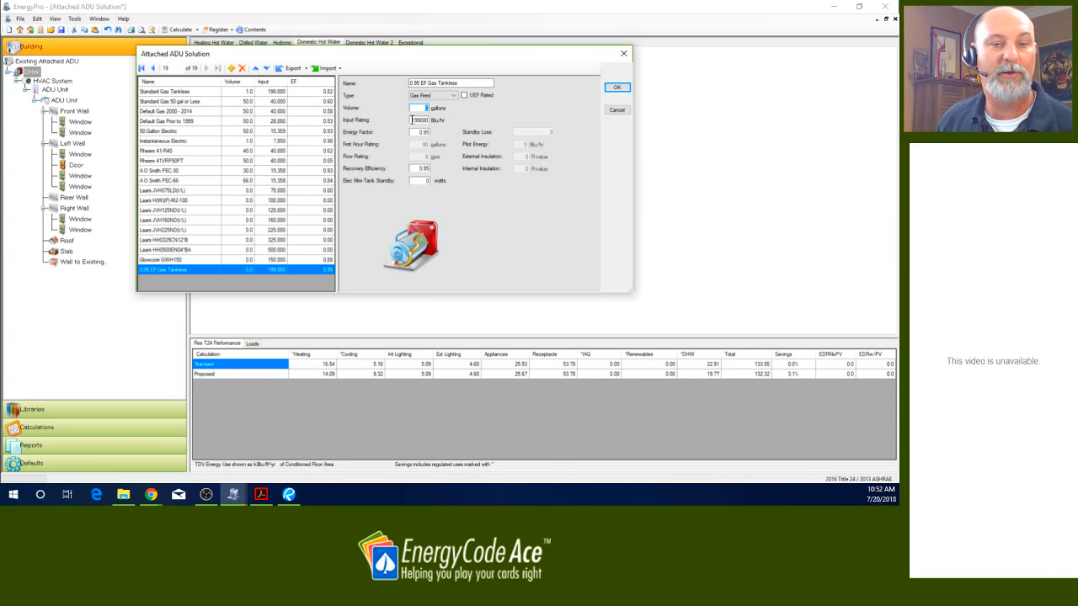
double_click(423, 108)
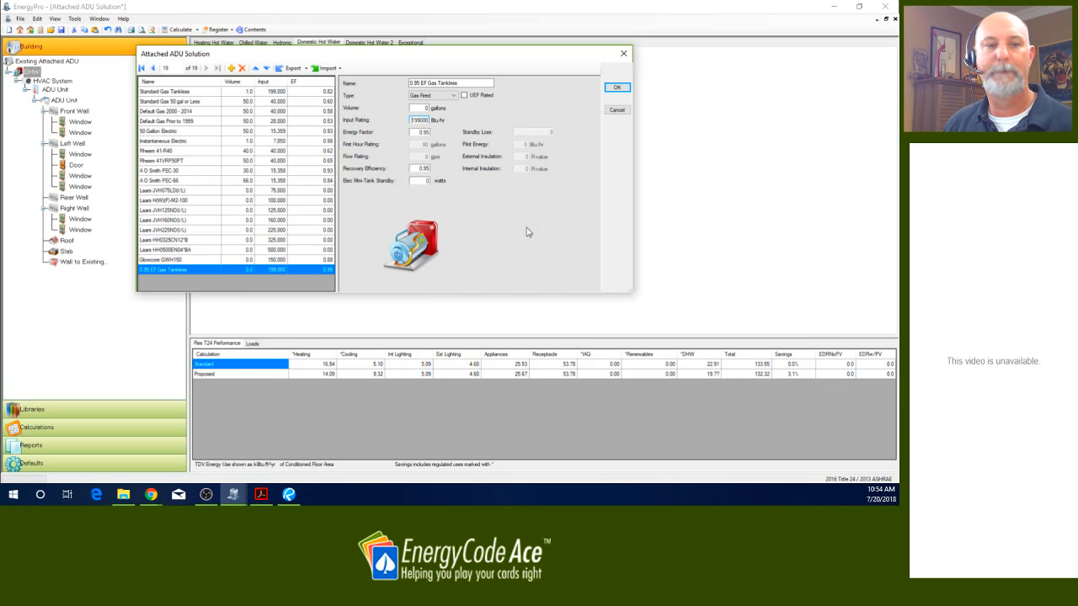
- Close the tankless water heater definition and check the Prescriptive Wall assembly assigned to the Front Wall
left_click_drag(413, 59, 440, 74)
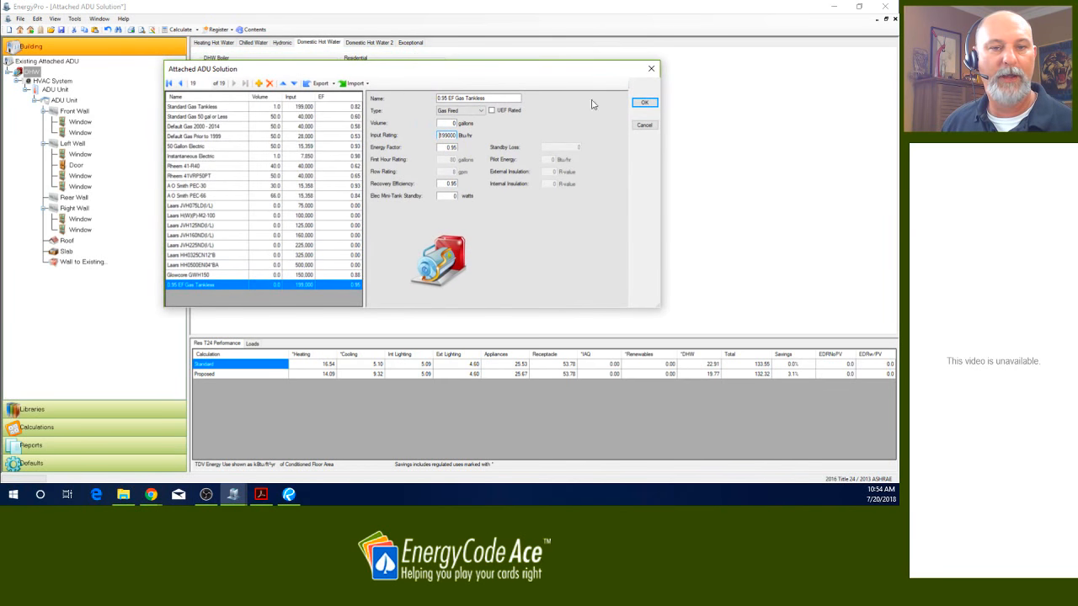
left_click(645, 104)
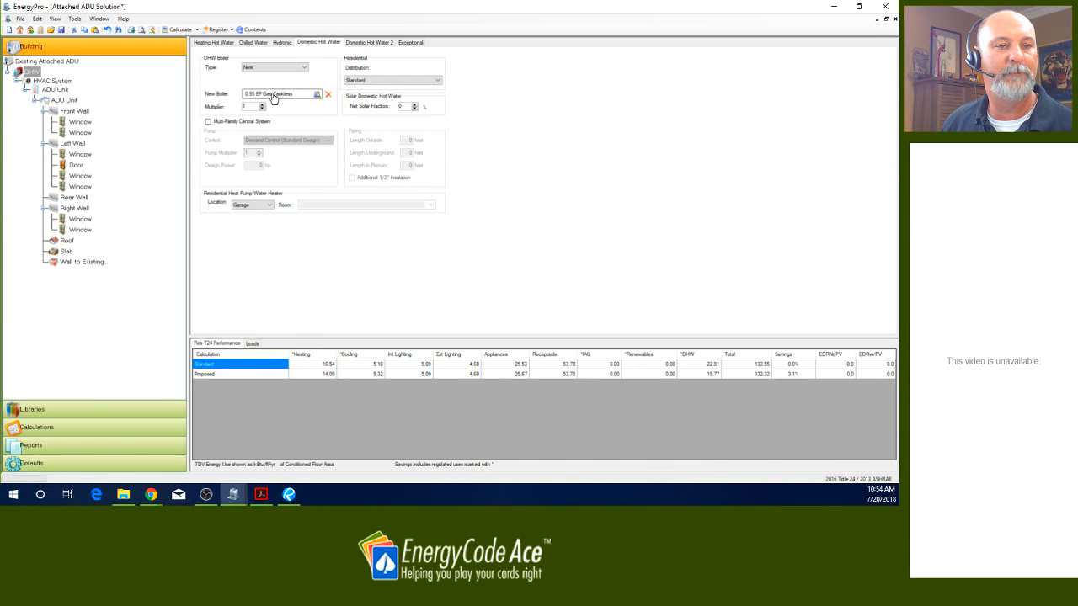
left_click(74, 111)
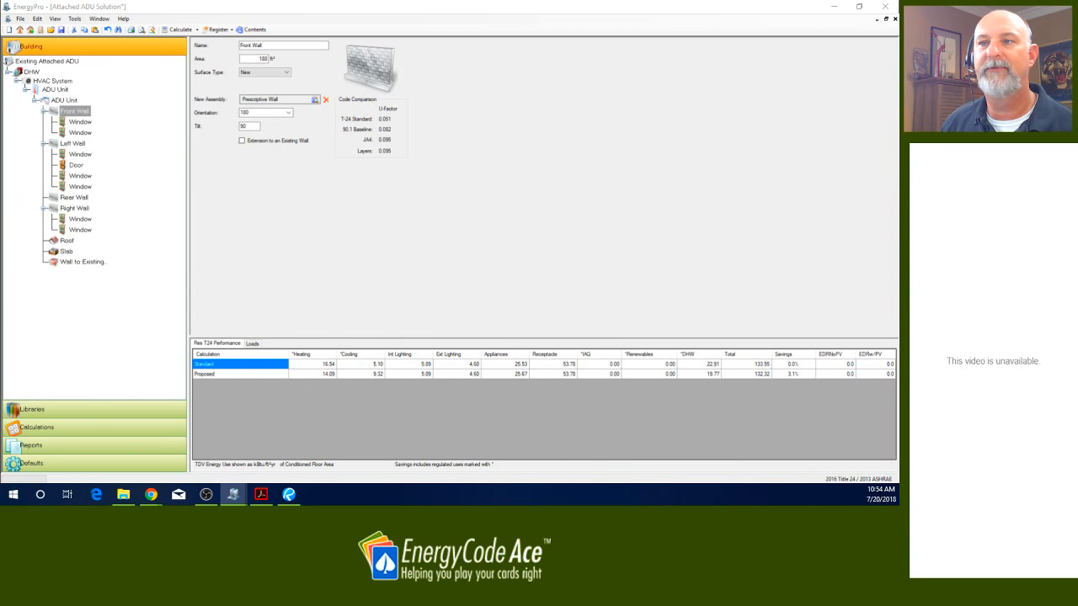
left_click_drag(706, 70, 480, 99)
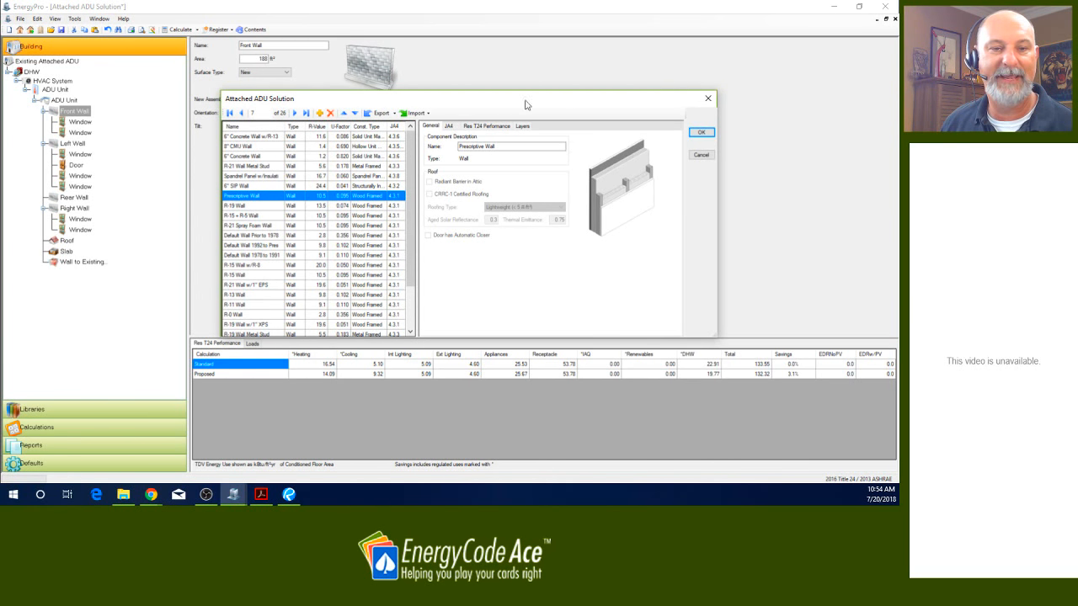
left_click(702, 134)
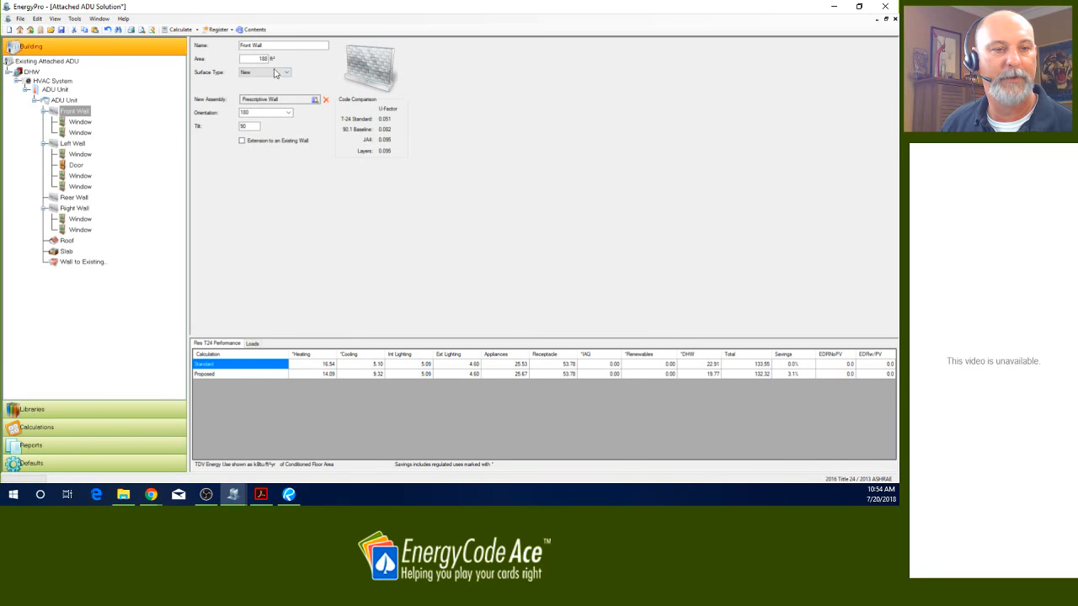
- Reopen the DHW plant's 0.95 EF Gas Tankless definition and check its type, input rating, energy factor and recovery efficiency
left_click(31, 72)
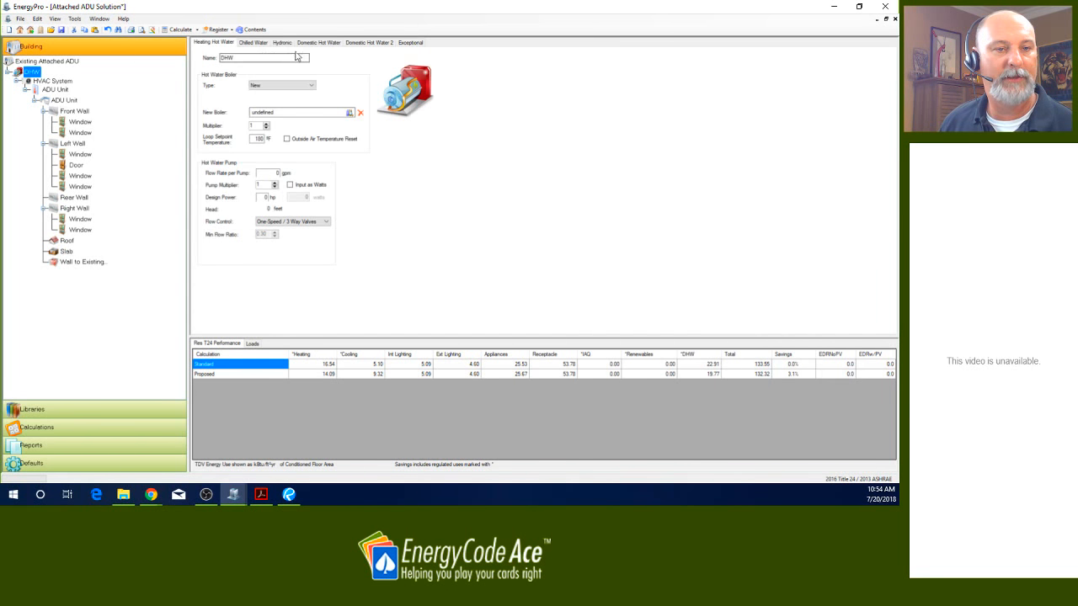
left_click(318, 42)
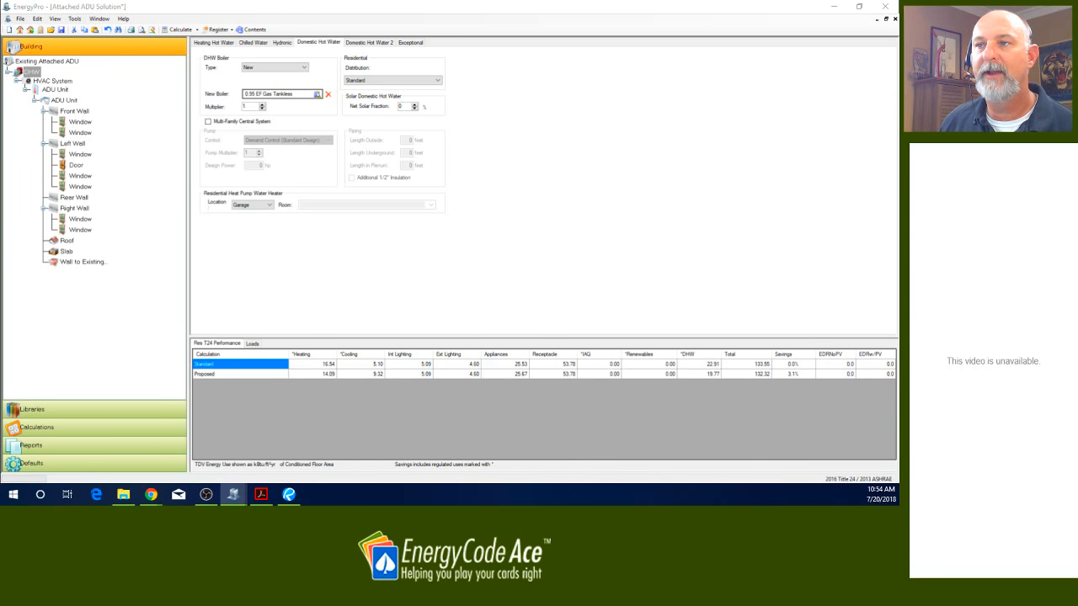
left_click(317, 94)
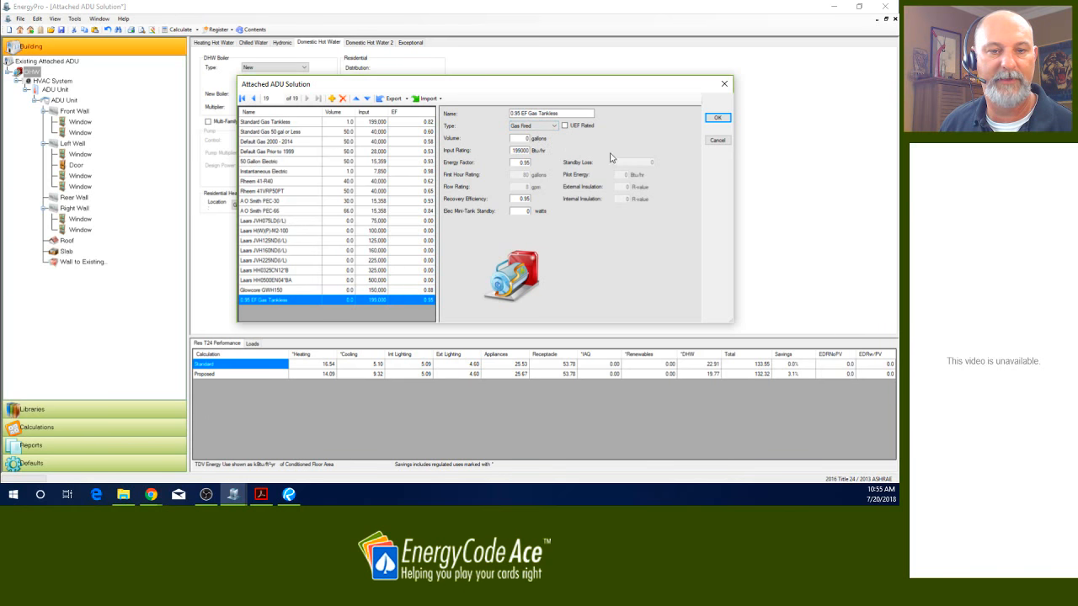
left_click(714, 122)
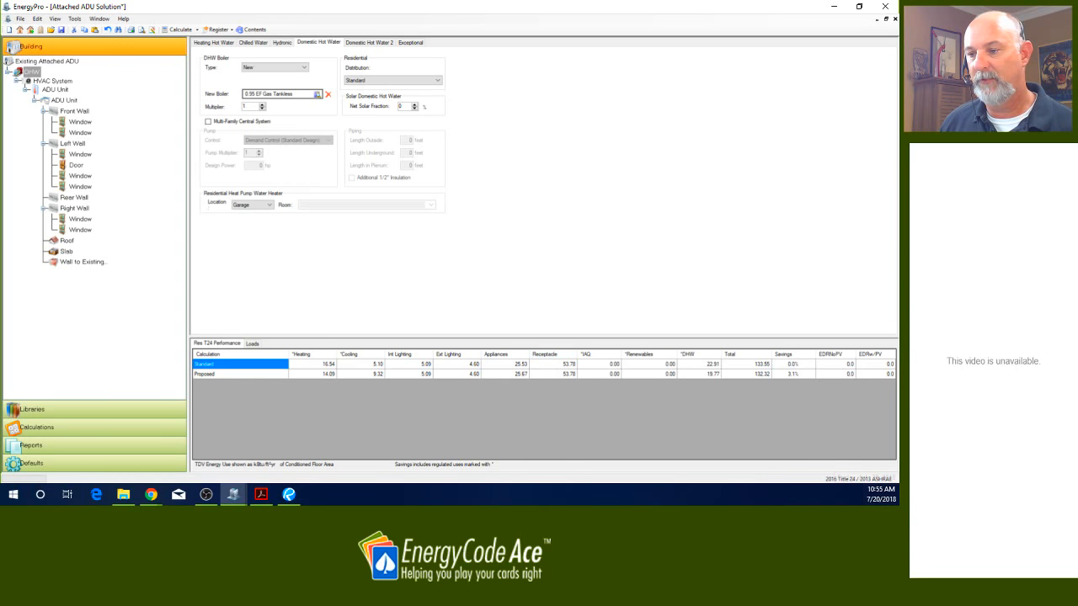
- Switch to the CF1R solution PDF in Adobe Acrobat and review the general information and compliance results on page 1
key("alt+Tab")
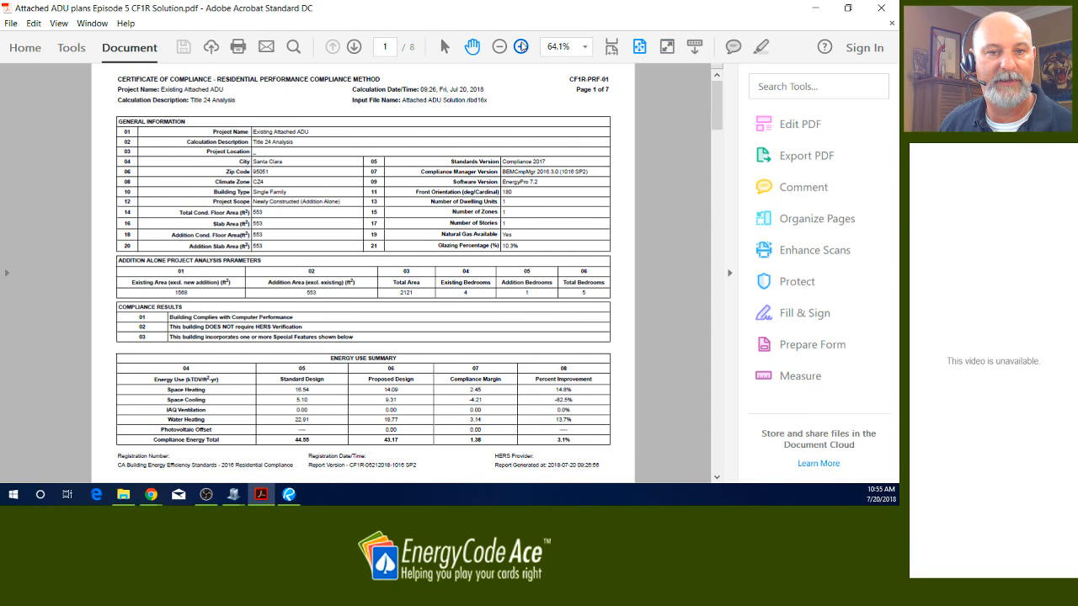
left_click(521, 46)
left_click(520, 47)
left_click(521, 46)
scroll(527, 179, "down", 15)
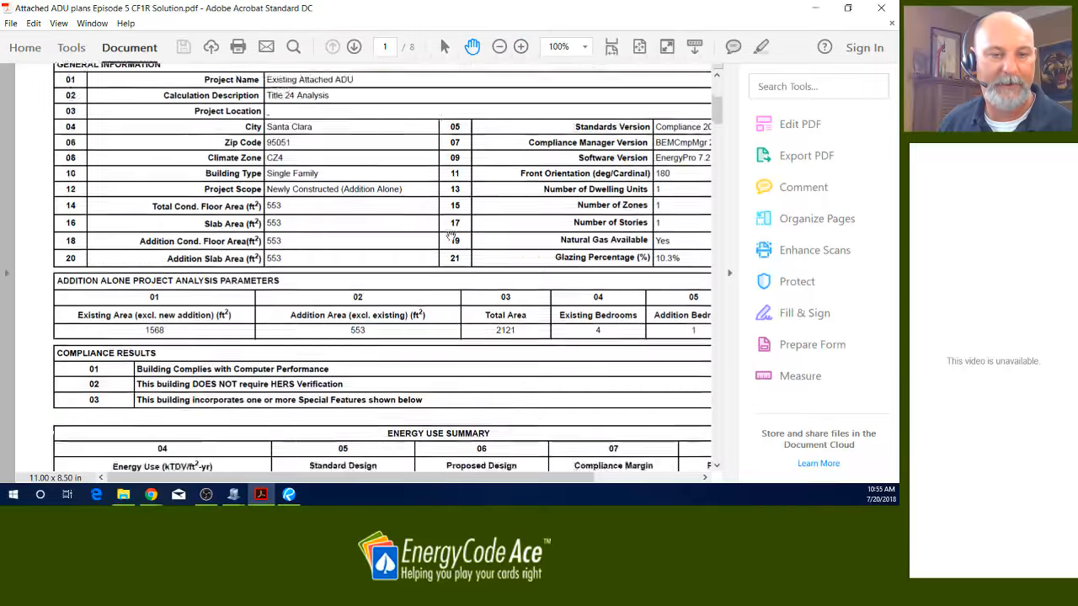
scroll(431, 253, "up", 10)
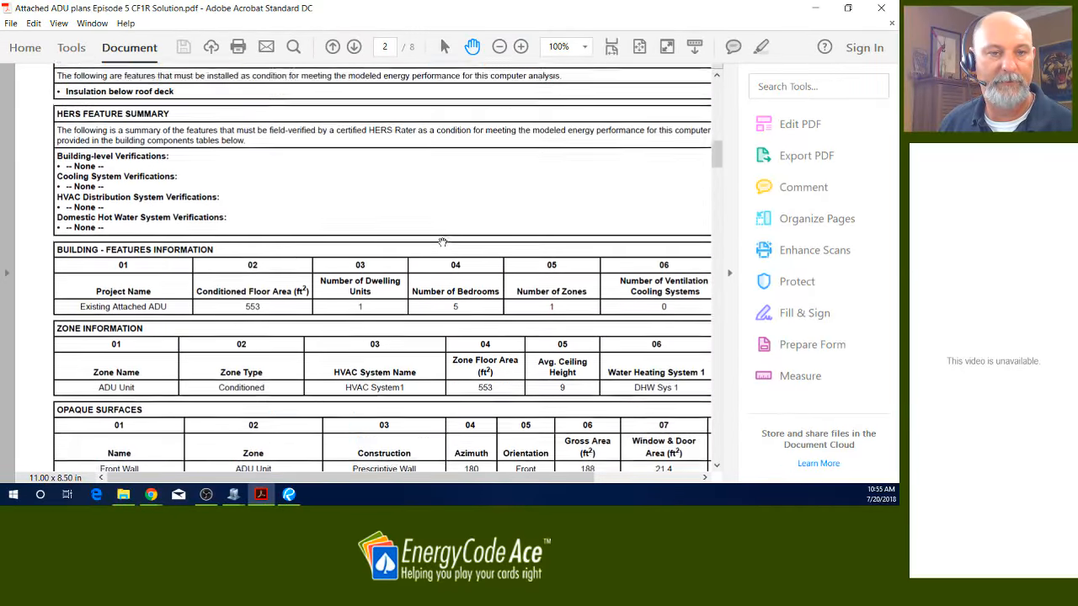
scroll(445, 242, "down", 1)
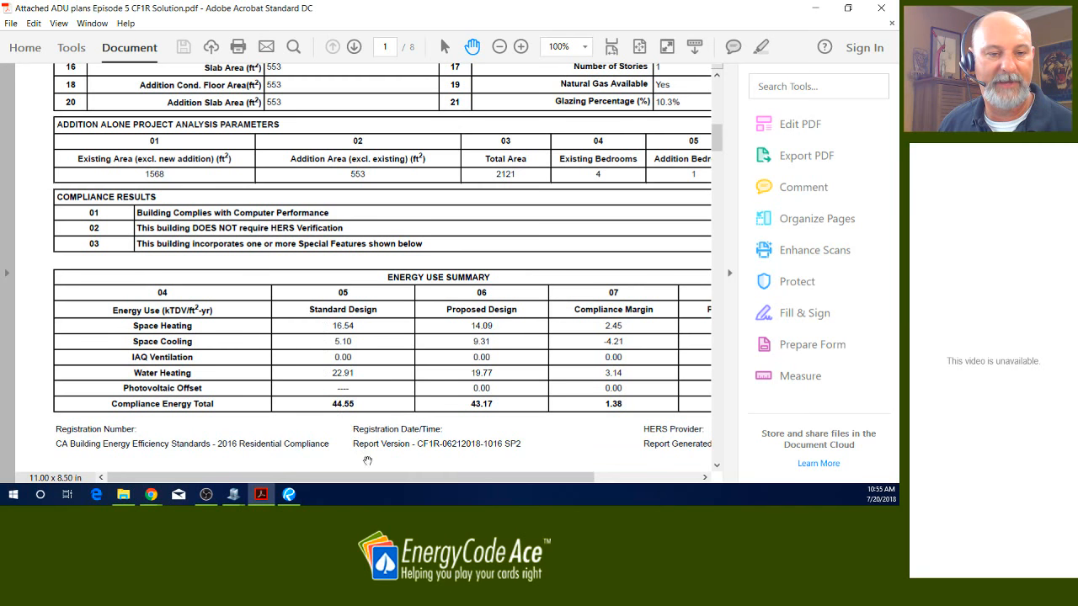
- Examine the energy use summary's compliance margin and percent improvement columns, plus the general project data above
left_click_drag(394, 486, 500, 505)
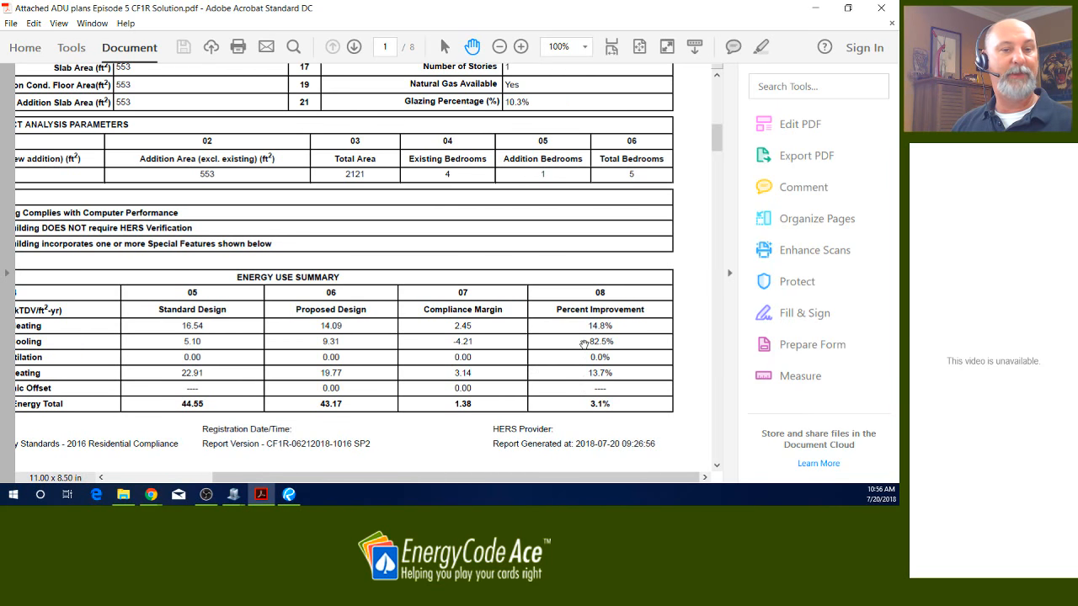
scroll(584, 345, "up", 1)
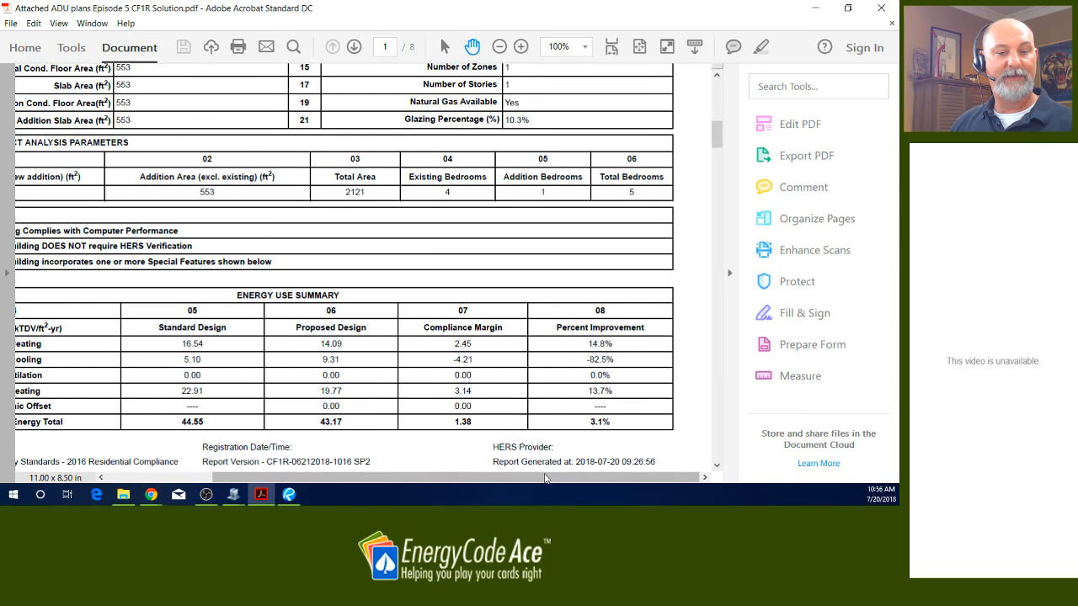
left_click_drag(544, 478, 508, 478)
scroll(439, 324, "up", 4)
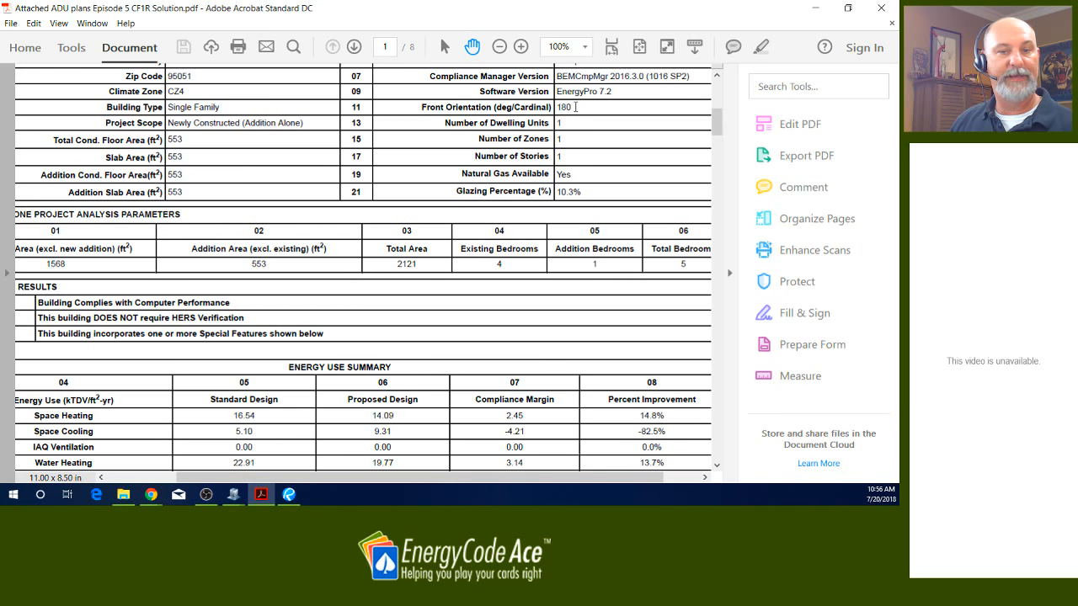
- Review page 2 of the CF1R, covering required special features, the HERS feature summary, zone information and opaque surfaces
scroll(571, 135, "down", 10)
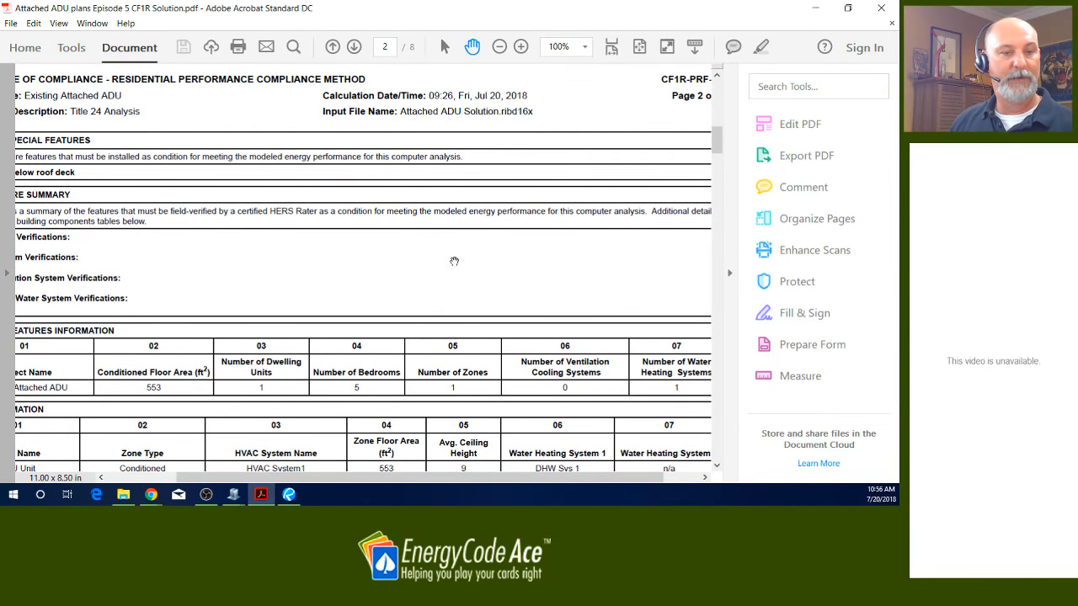
left_click_drag(438, 478, 326, 473)
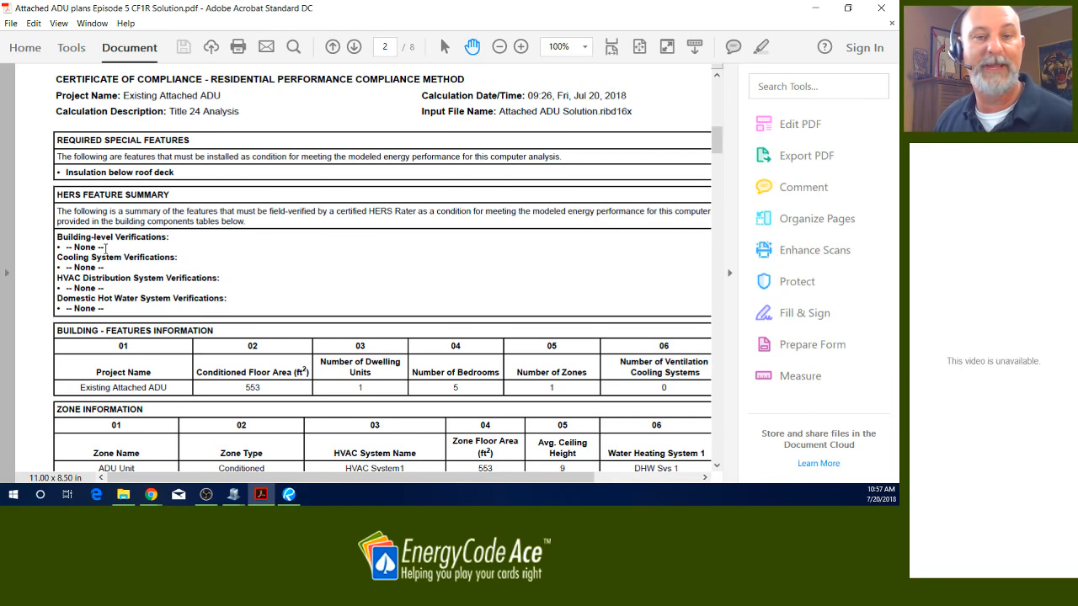
left_click(639, 47)
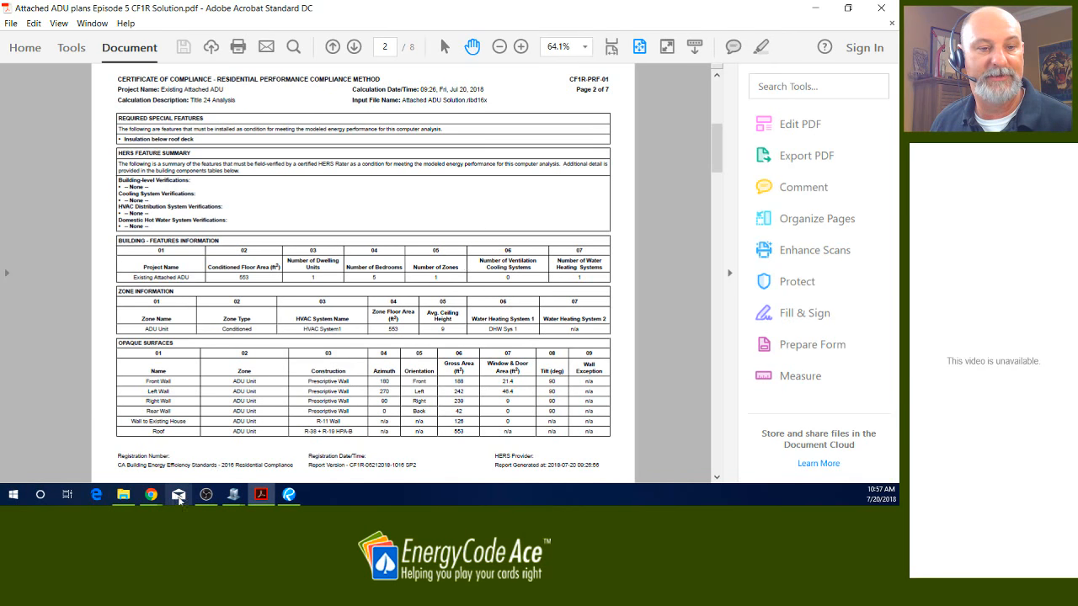
left_click(609, 48)
scroll(513, 167, "down", 3)
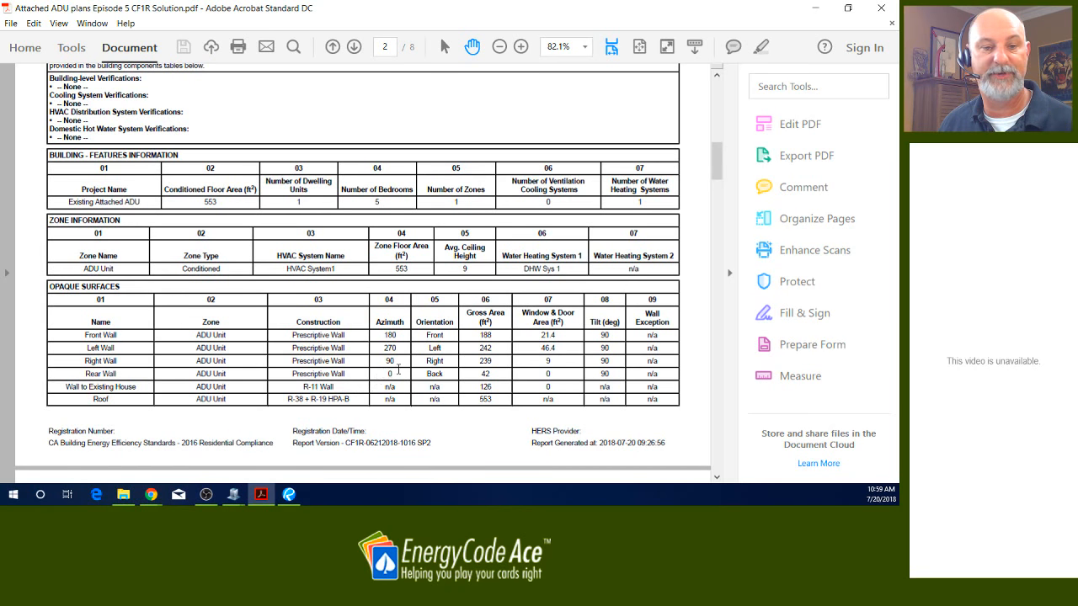
scroll(398, 370, "down", 1)
- Review the attic, fenestration and opaque door tables on page 3, highlighting Window 3's U-factor and SHGC
scroll(398, 371, "down", 6)
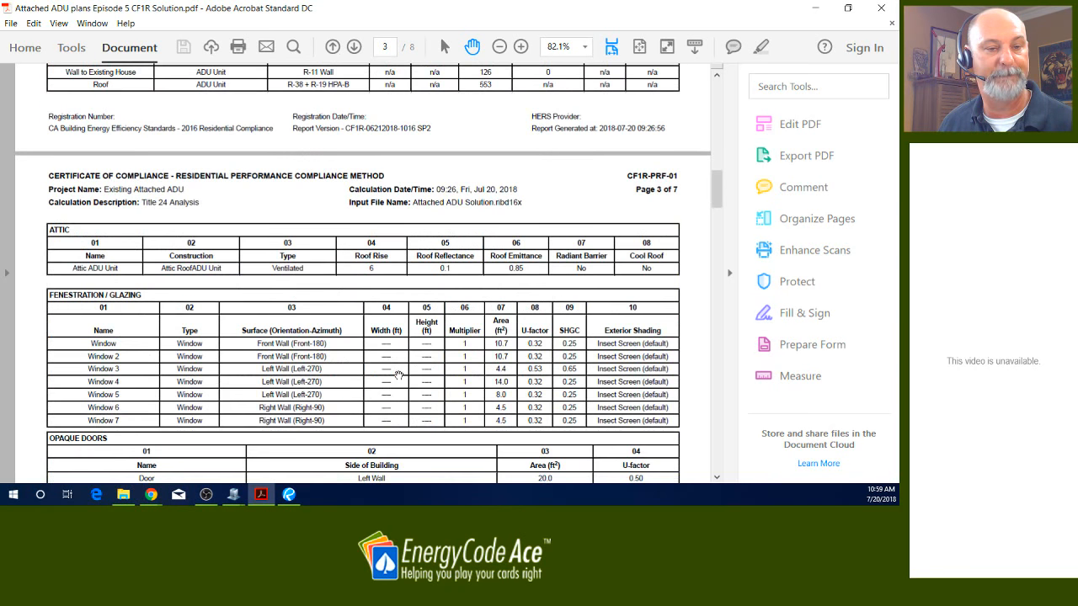
scroll(399, 374, "down", 2)
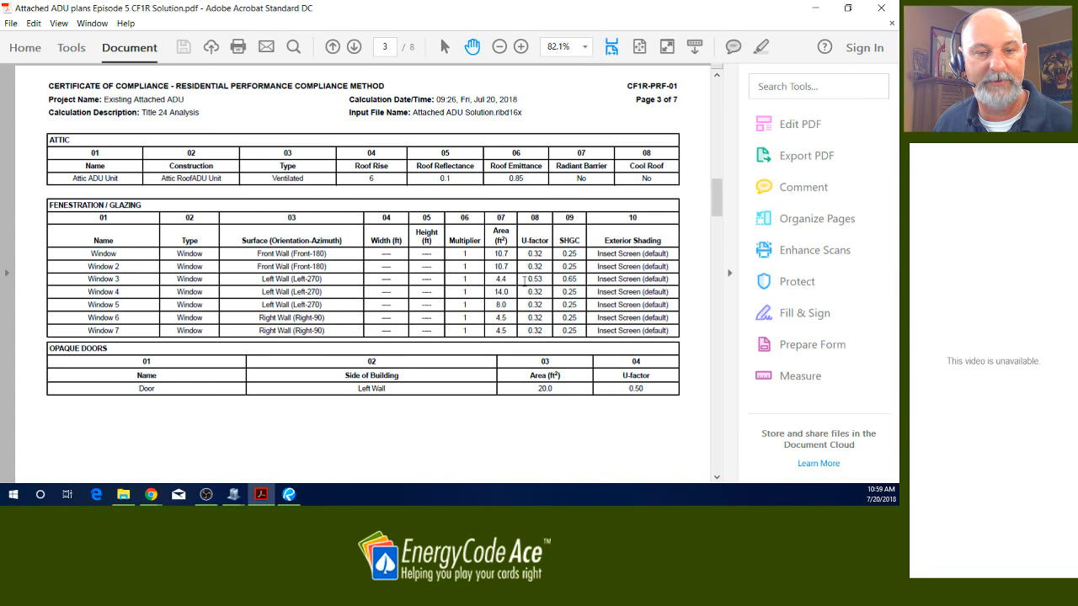
left_click_drag(525, 279, 578, 279)
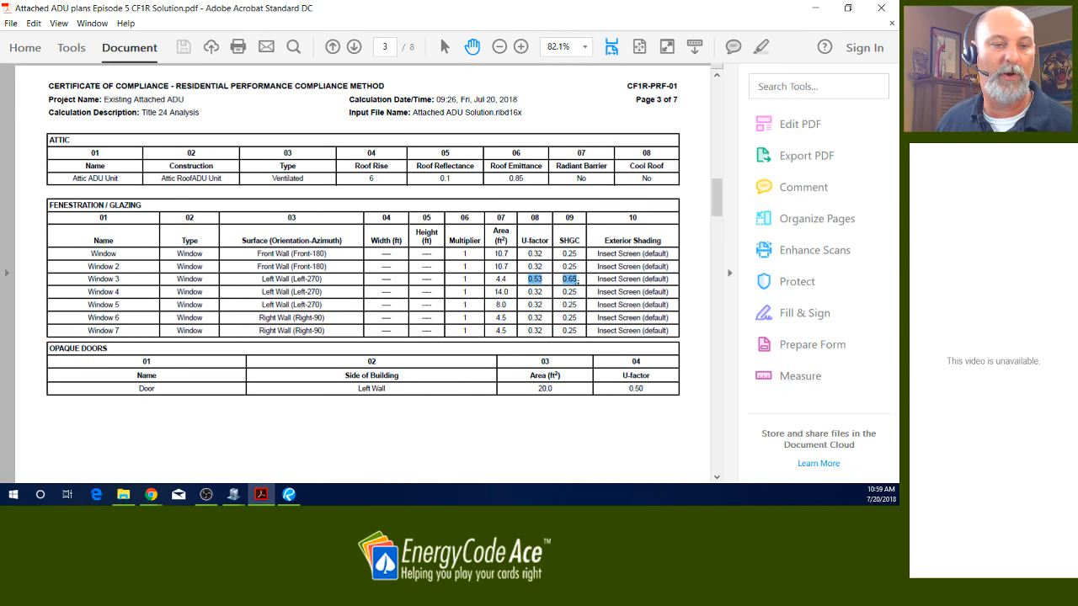
left_click(578, 281)
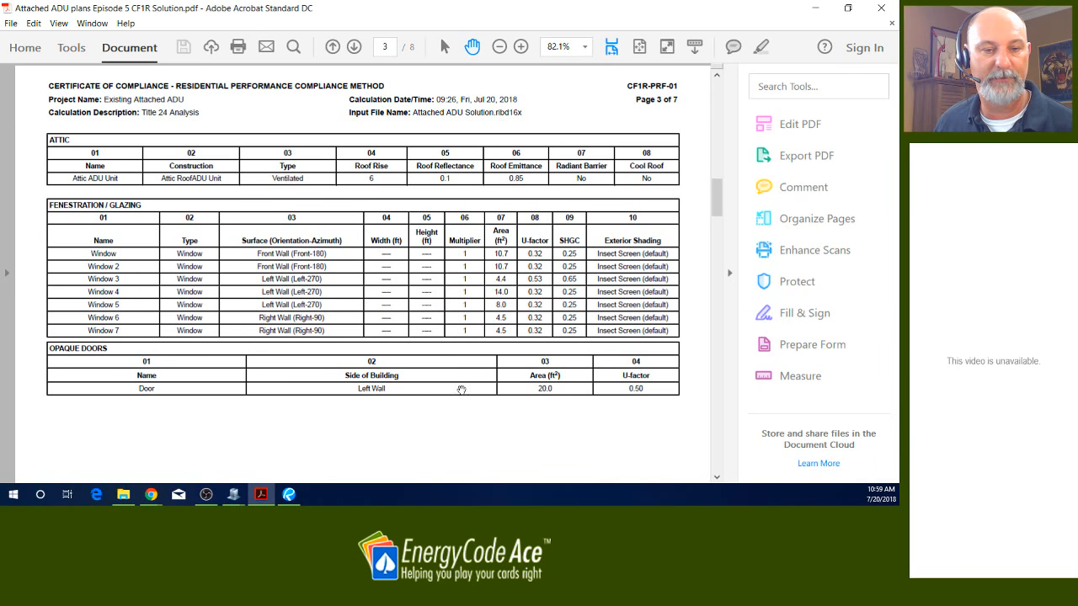
- Review the opaque surface constructions on page 4, highlighting the attic roof's total cavity R-value
scroll(552, 400, "down", 10)
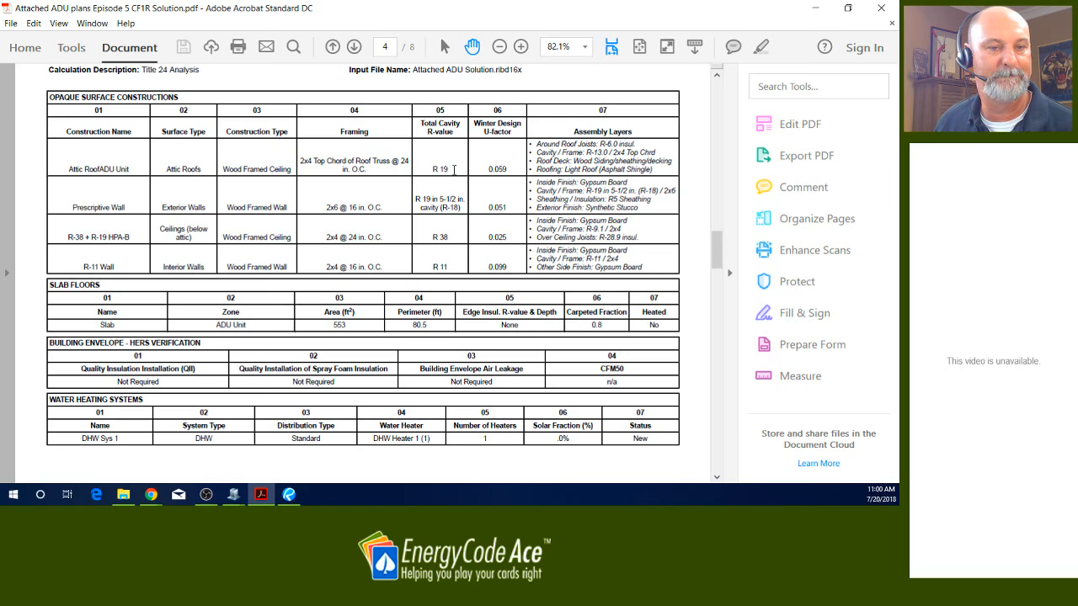
left_click_drag(452, 169, 432, 168)
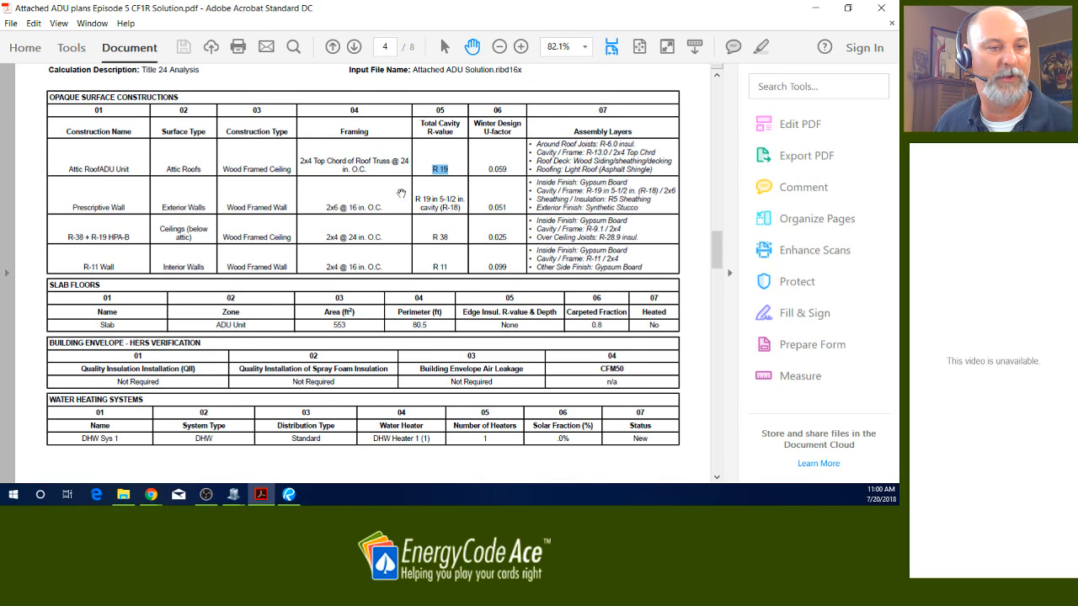
left_click(132, 236)
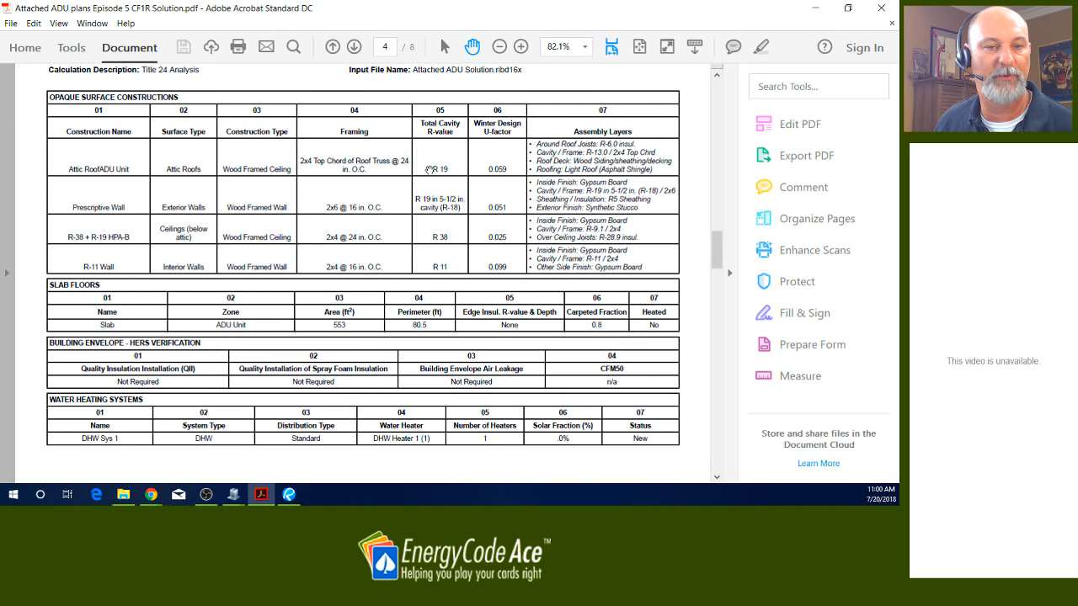
left_click_drag(429, 171, 451, 166)
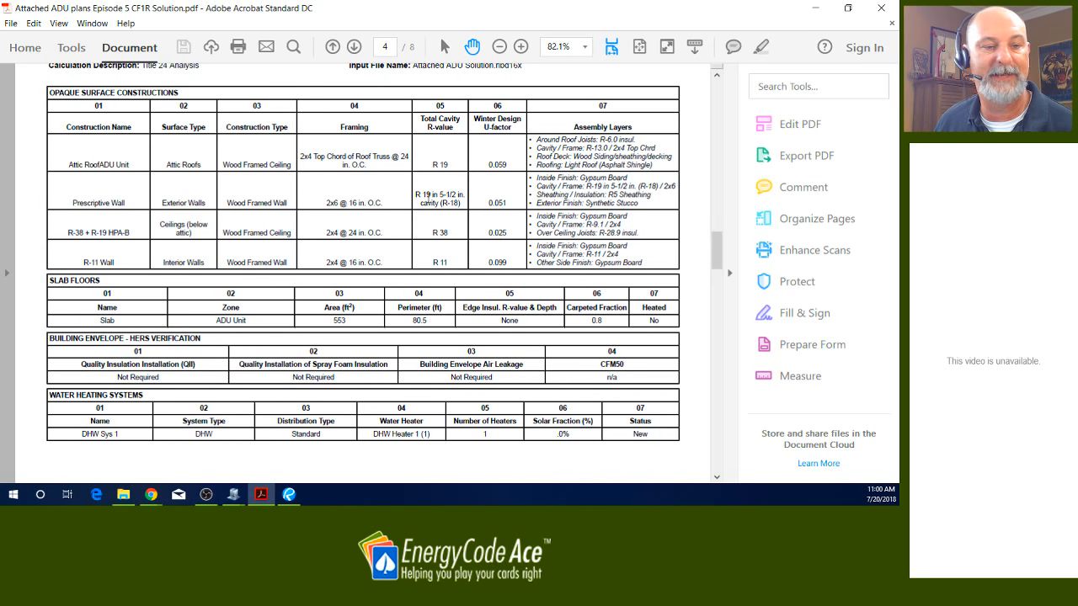
- Read the project notes to the plans examiner about wall insulation, highlighting the "only R-15 cavity" wording
left_click_drag(718, 265, 717, 342)
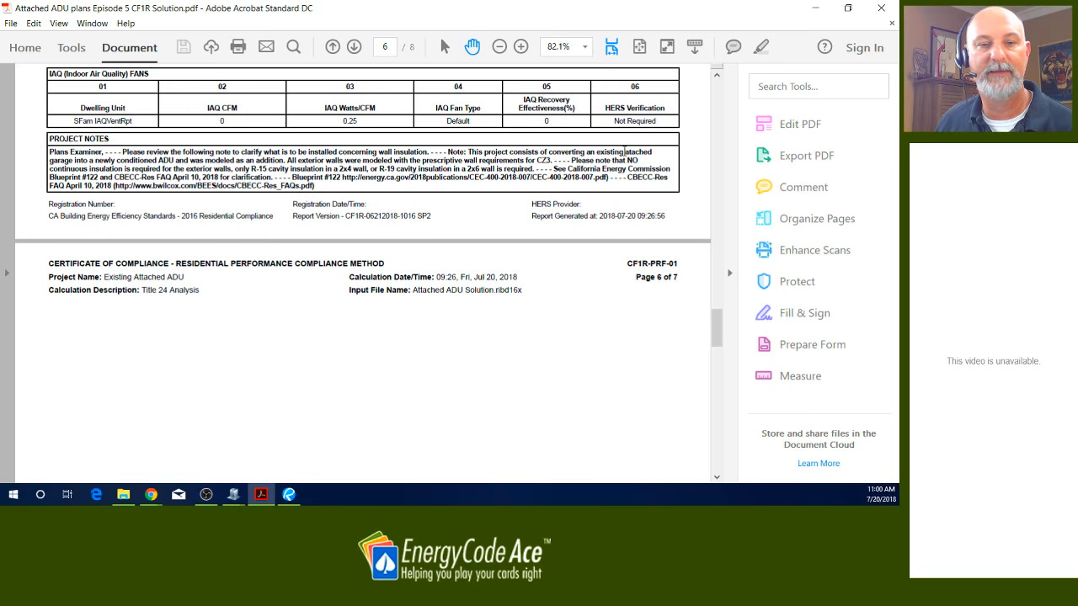
left_click_drag(627, 153, 632, 152)
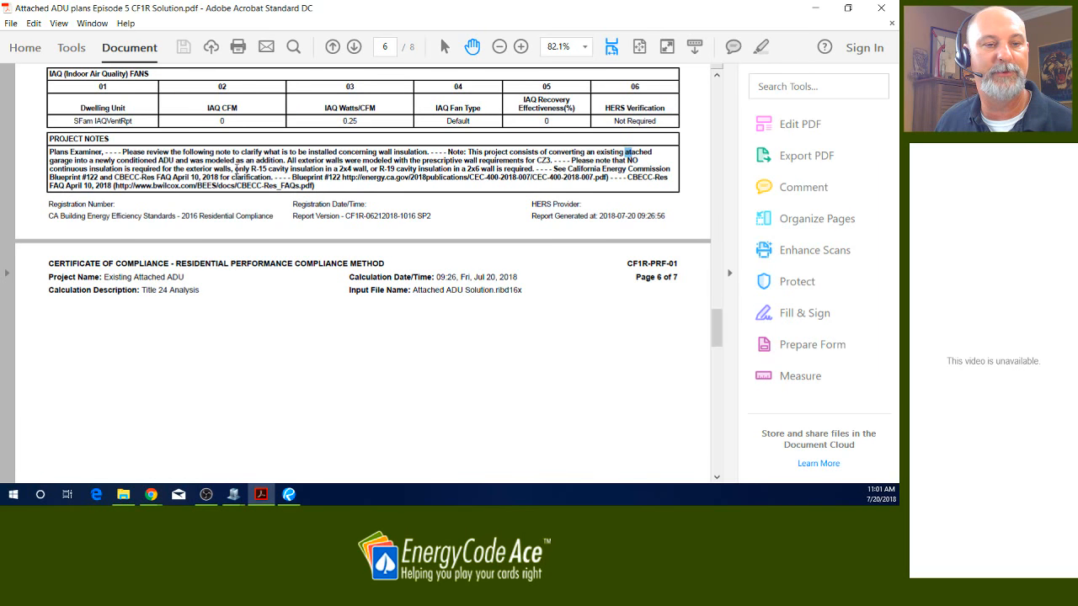
left_click_drag(234, 169, 281, 172)
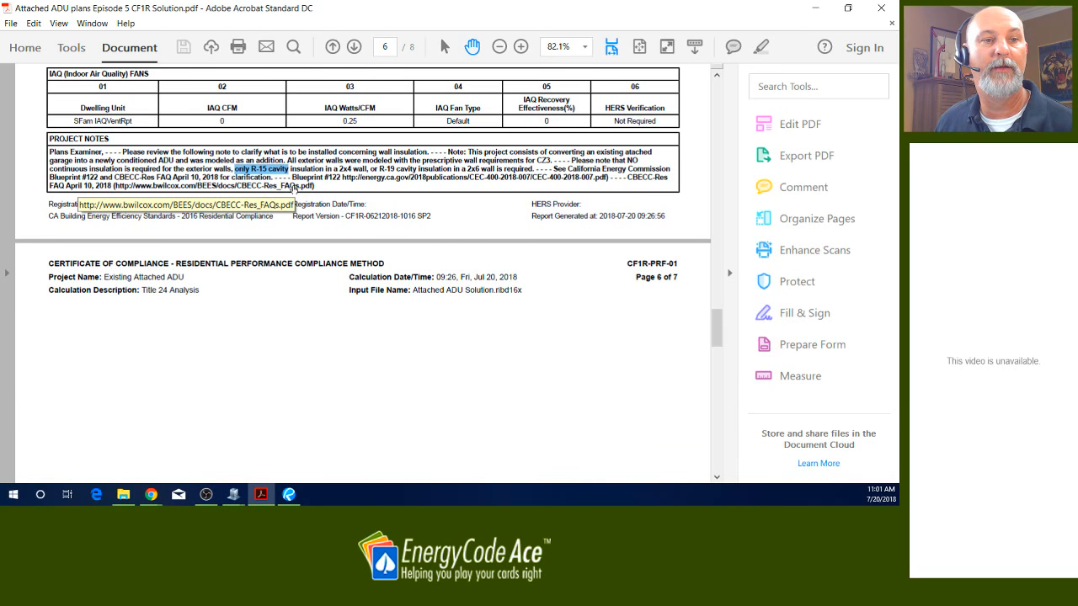
left_click(336, 169)
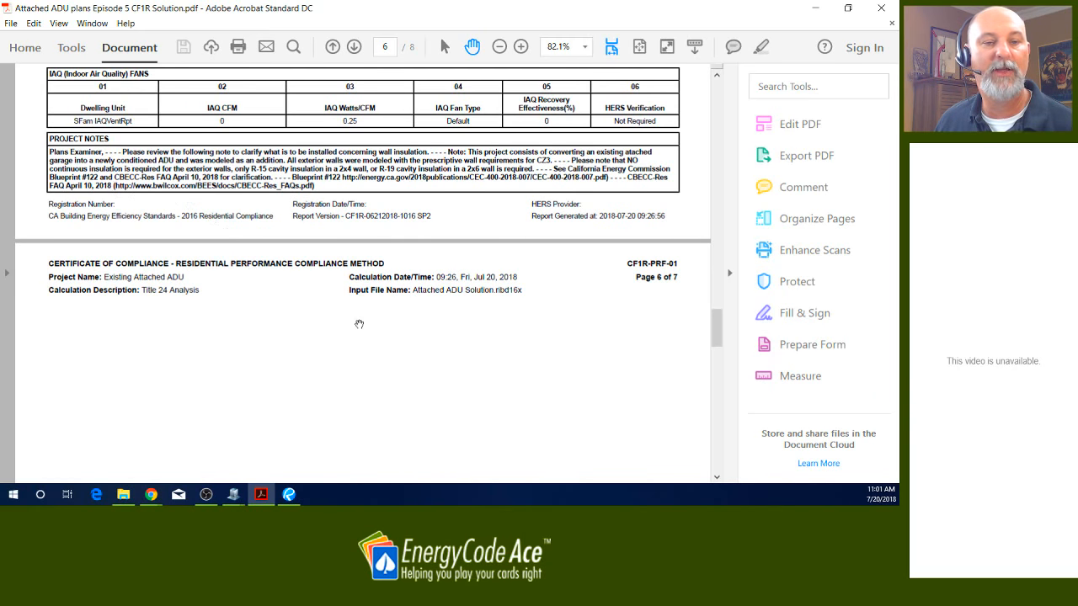
- Return to the CF1R's water heating section and review the water heater, space conditioning and heat pump tables
scroll(359, 325, "up", 15)
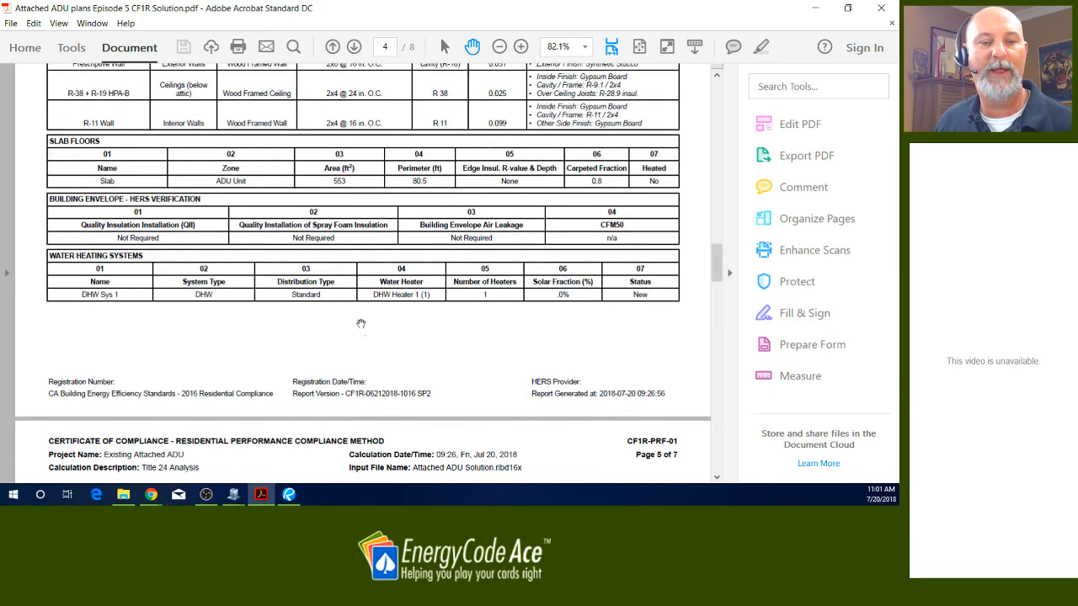
scroll(361, 324, "down", 2)
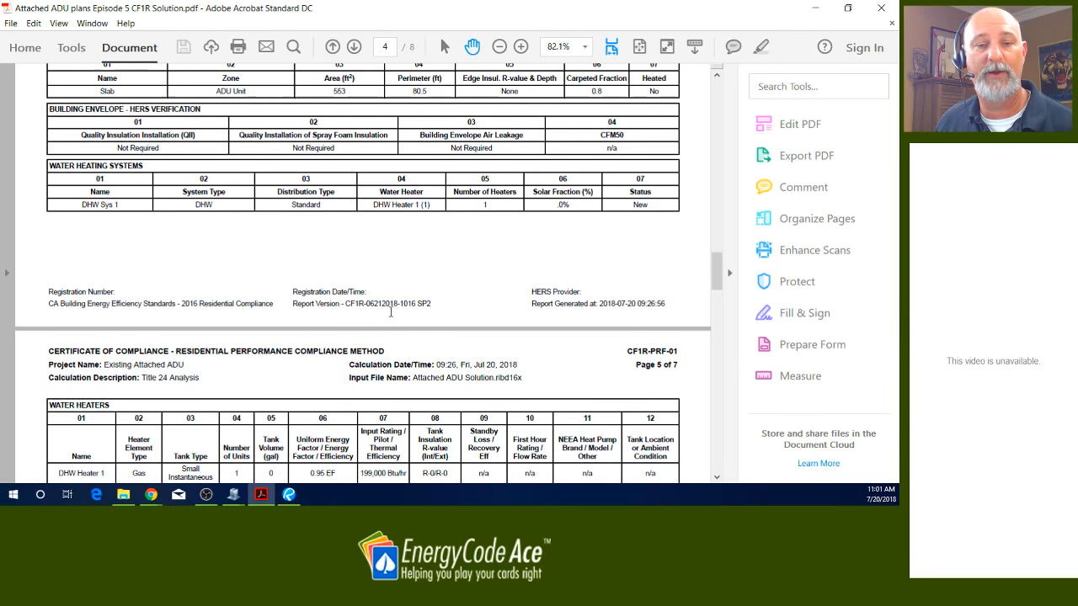
scroll(390, 312, "down", 6)
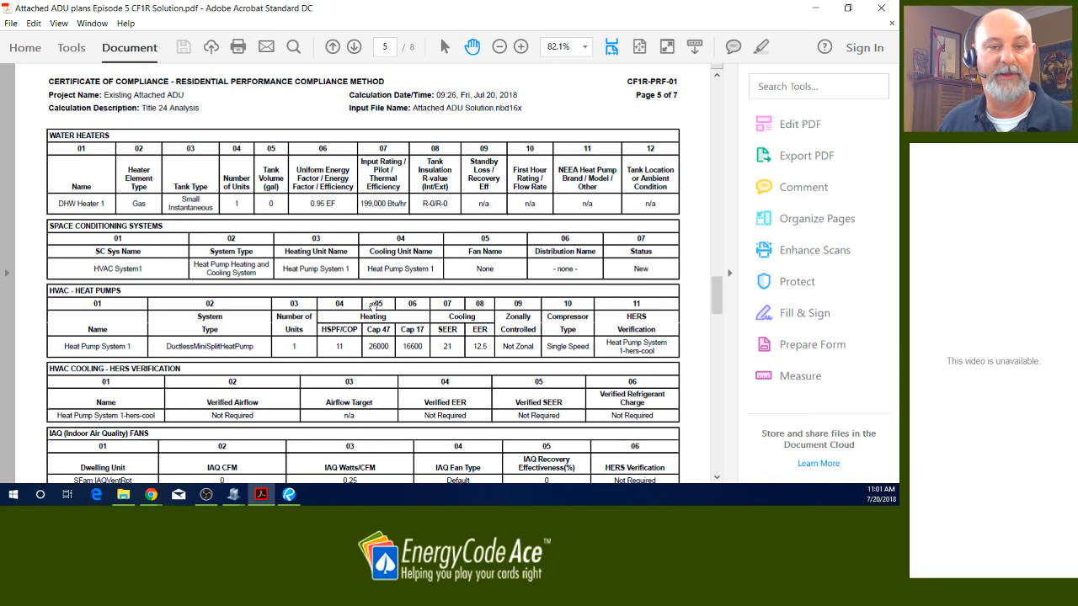
- Review the CF1R's HERS verification and project notes on page 5, the water heating systems table on page 4, and the water heaters table
scroll(374, 280, "down", 3)
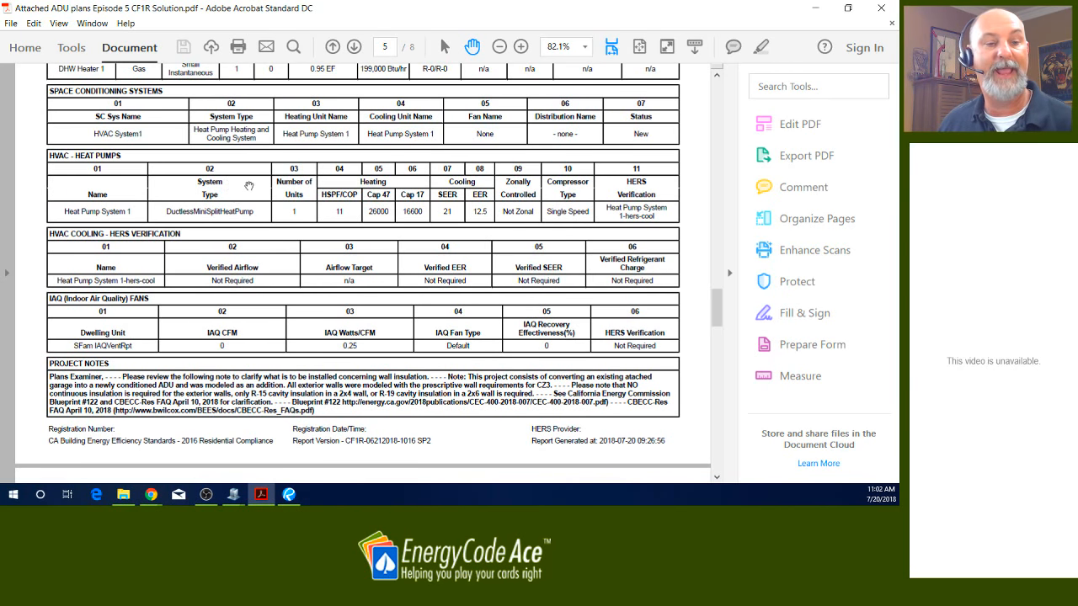
scroll(331, 249, "up", 8)
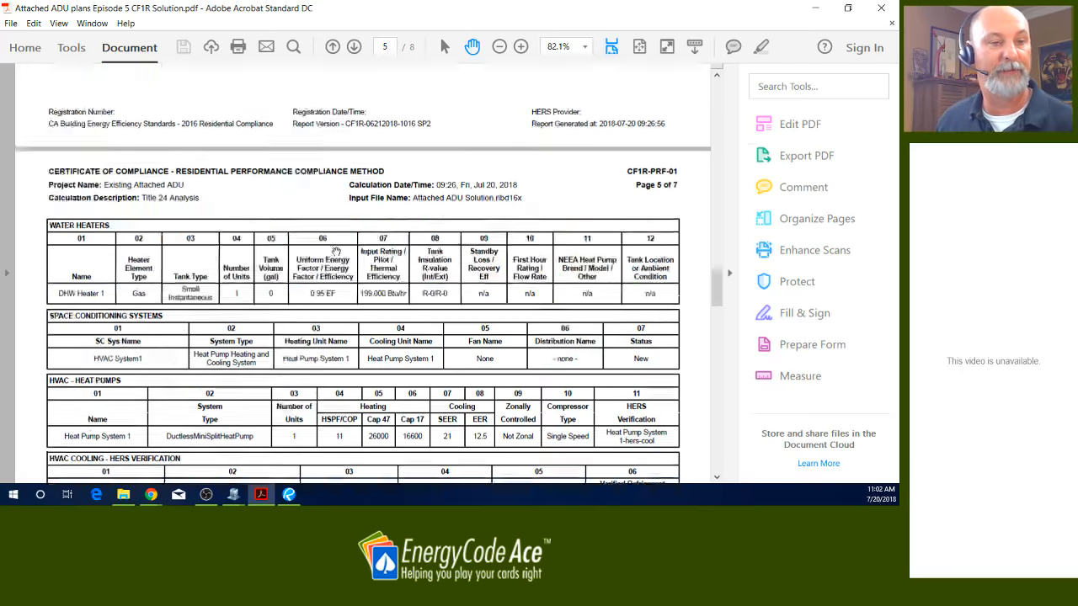
scroll(334, 238, "up", 6)
scroll(331, 242, "down", 6)
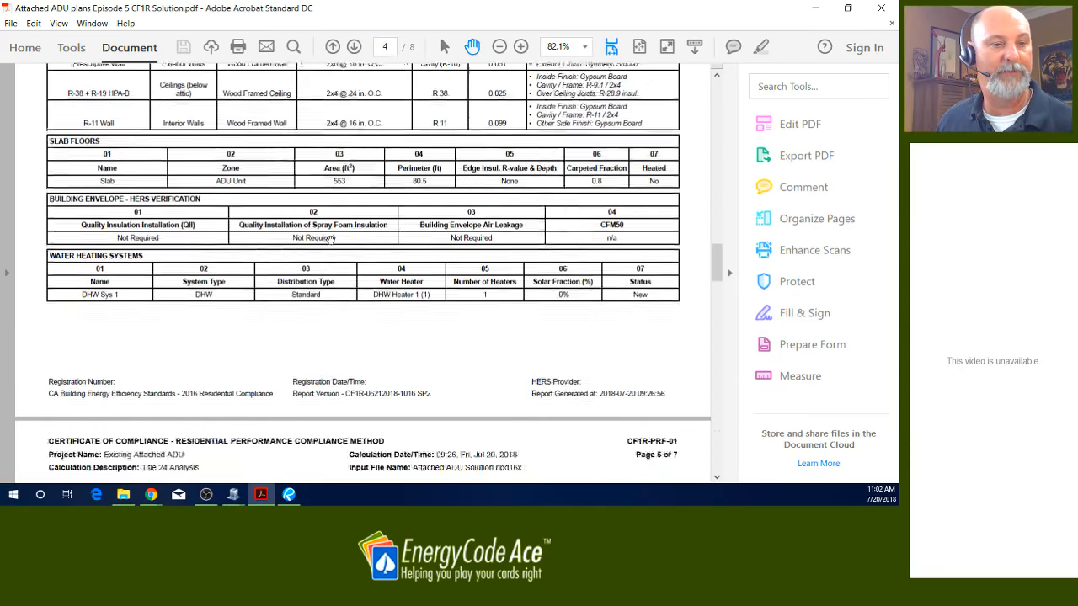
scroll(330, 240, "up", 2)
scroll(329, 241, "down", 2)
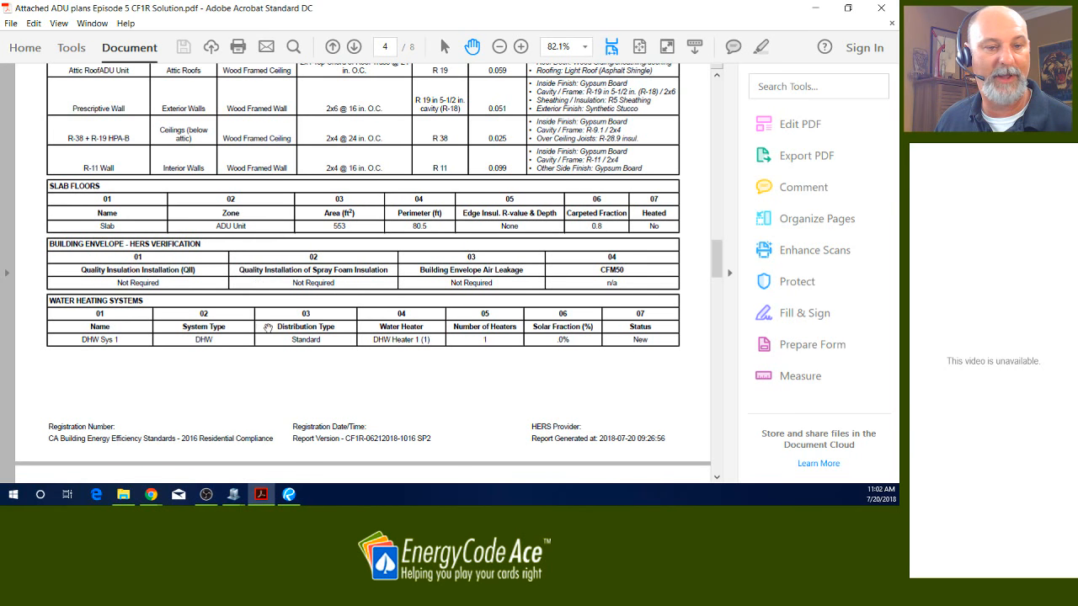
scroll(303, 339, "down", 7)
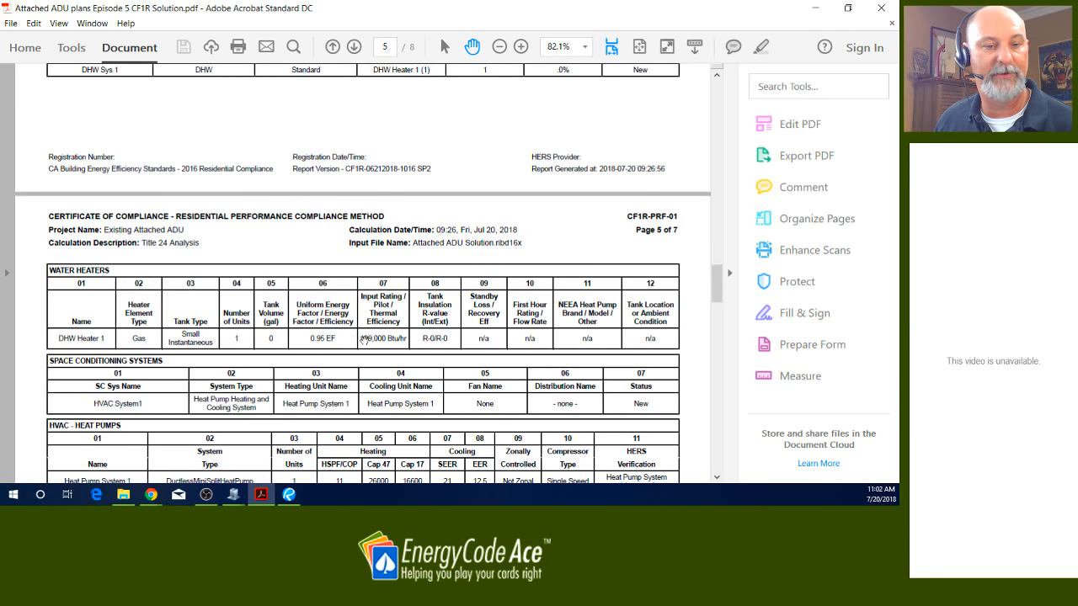
- Examine the ductless mini-split's efficiency and capacity ratings in the HVAC heat pumps table, highlighting its SEER and EER values
scroll(370, 340, "down", 2)
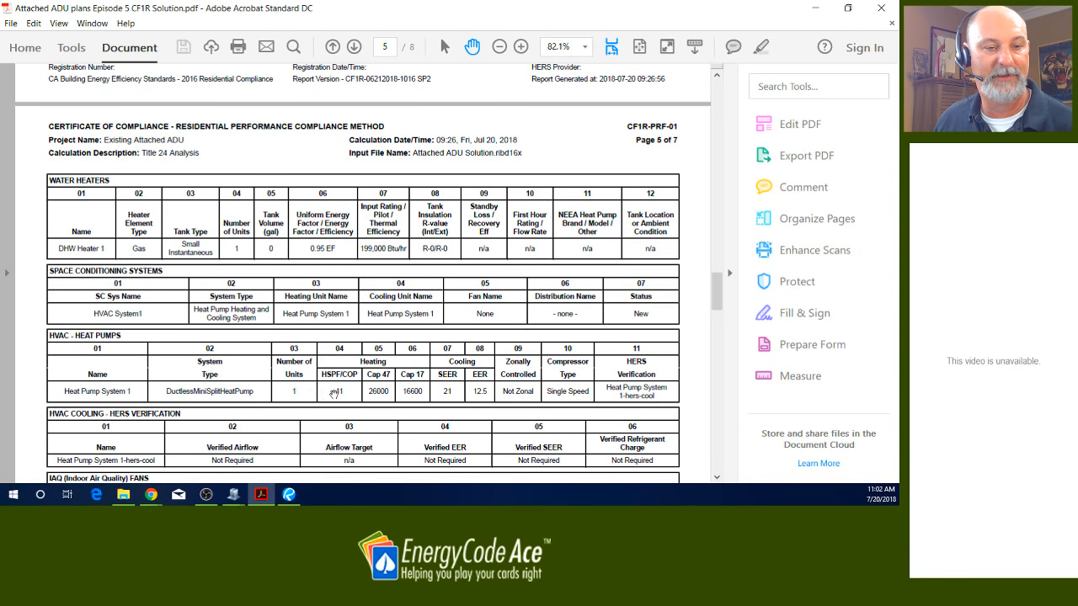
left_click_drag(336, 391, 350, 392)
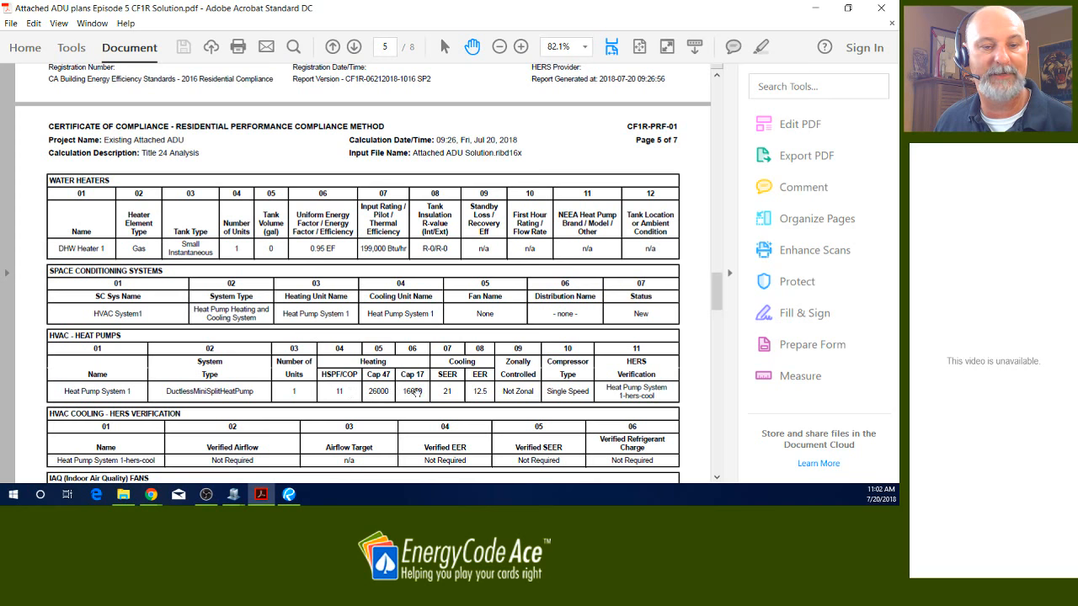
left_click_drag(442, 392, 479, 393)
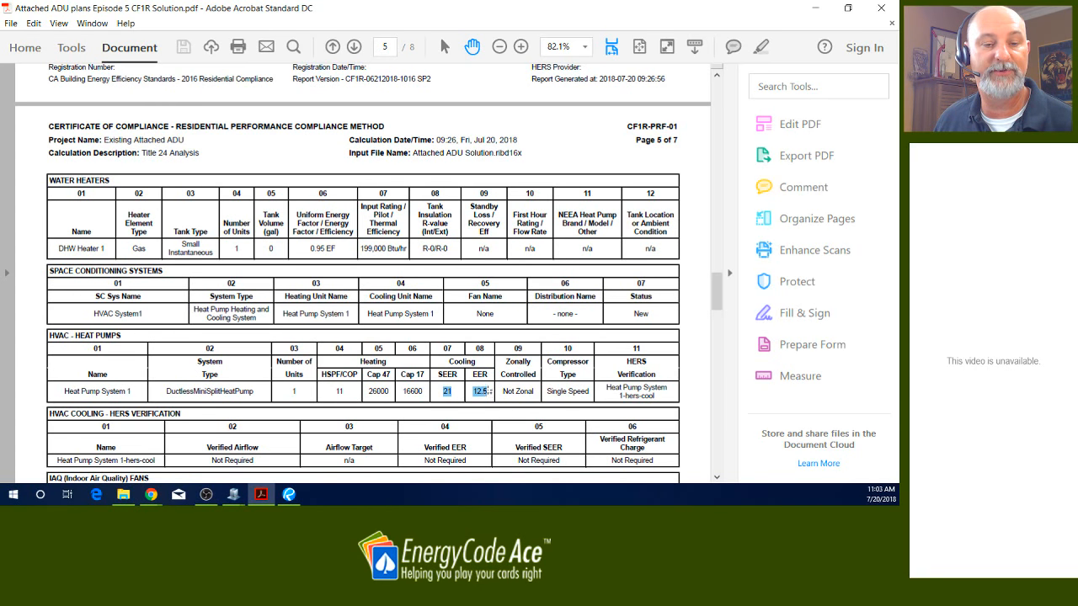
left_click(490, 393)
double_click(489, 391)
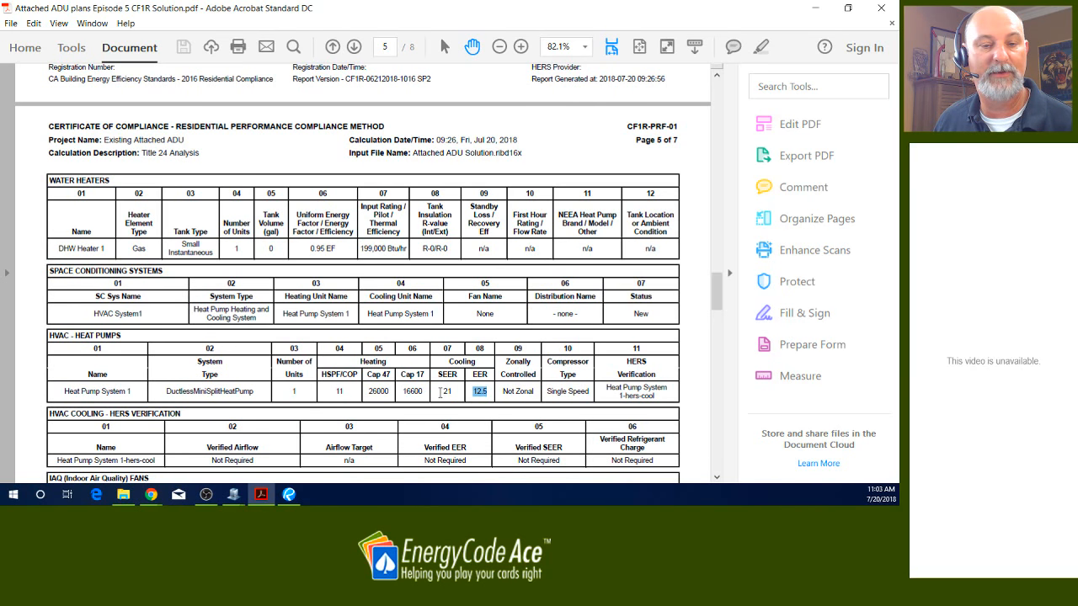
scroll(439, 393, "down", 3)
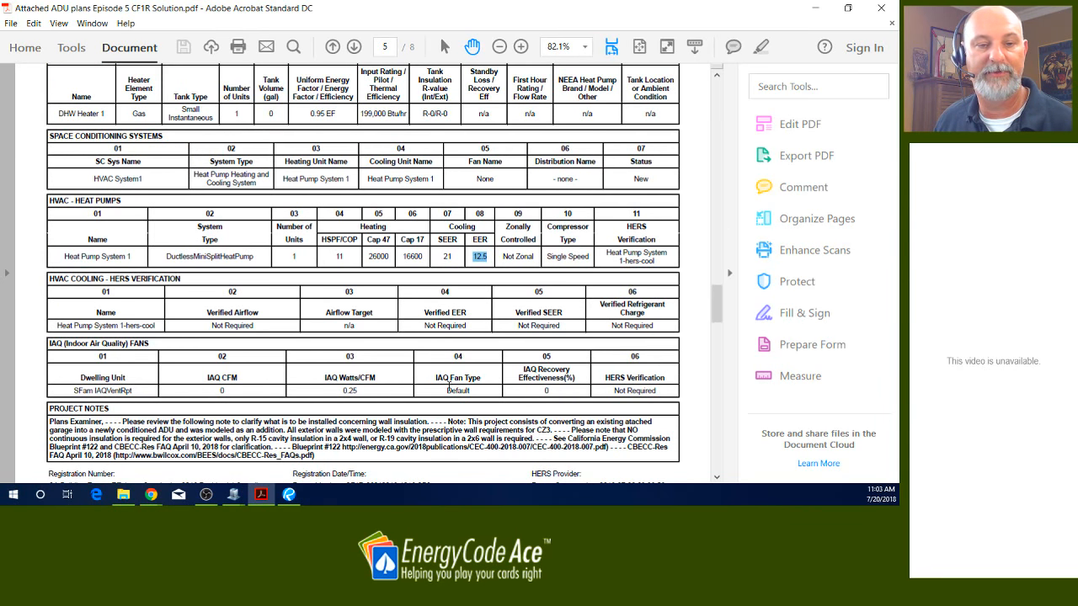
left_click(446, 258)
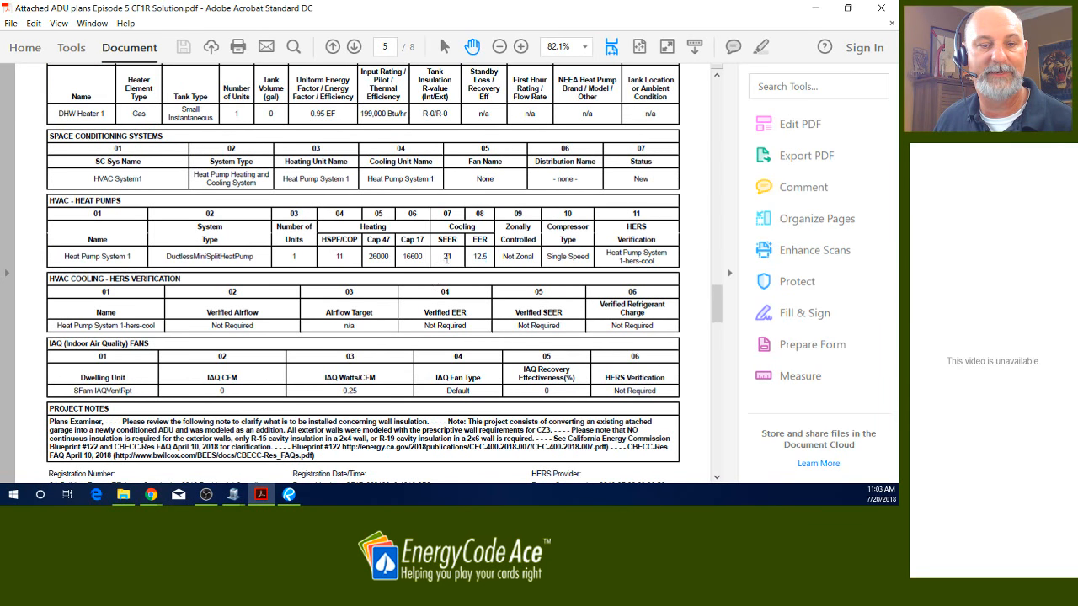
double_click(447, 258)
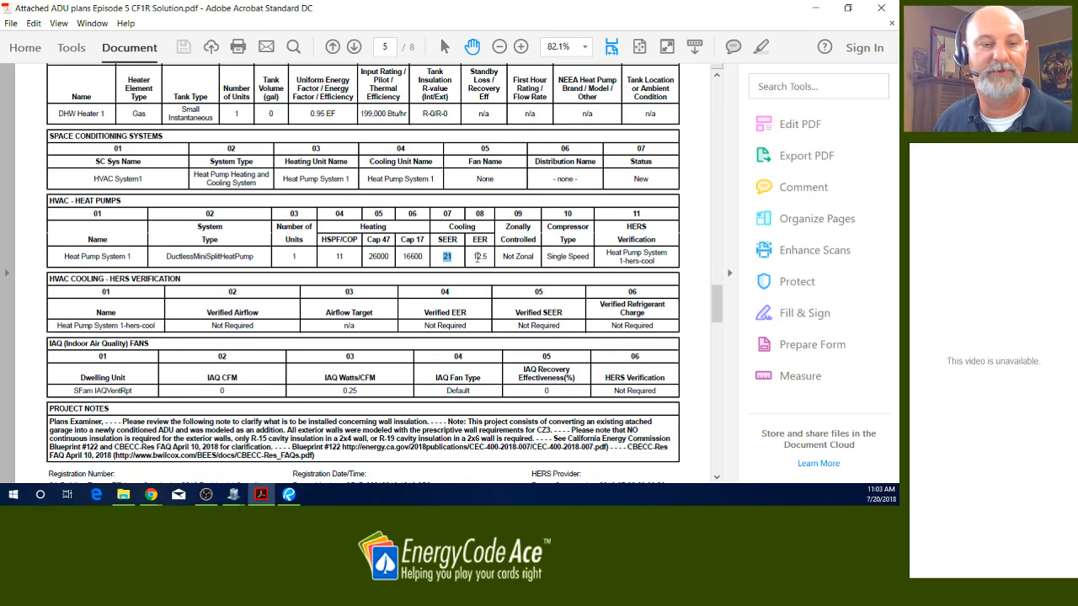
left_click_drag(474, 257, 490, 258)
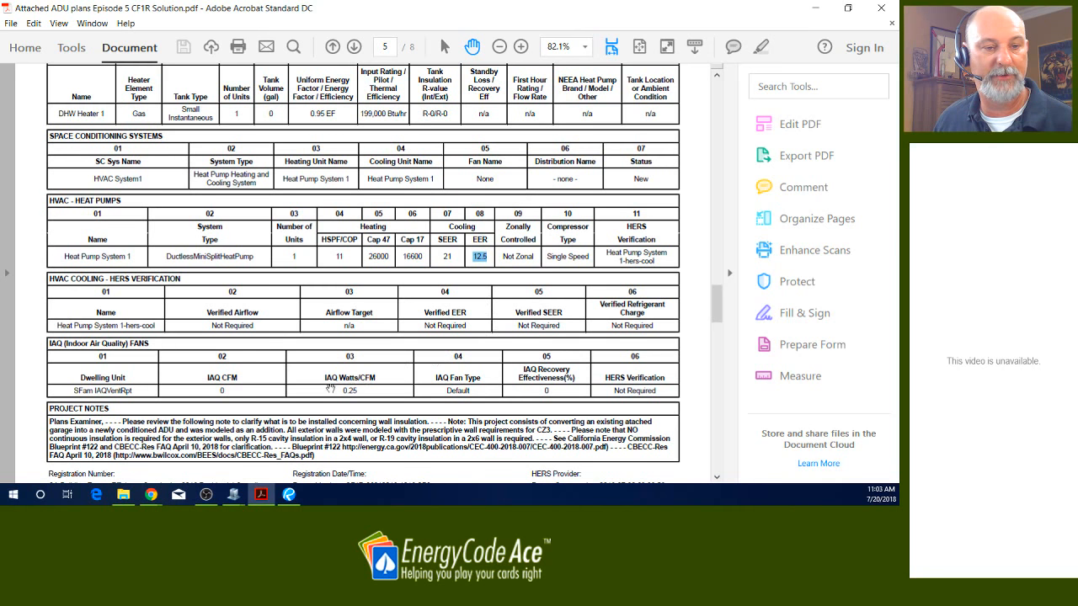
- Highlight the IAQ CFM value in the indoor air quality fans table and skim on through page 6
left_click_drag(213, 390, 230, 390)
scroll(229, 390, "down", 3)
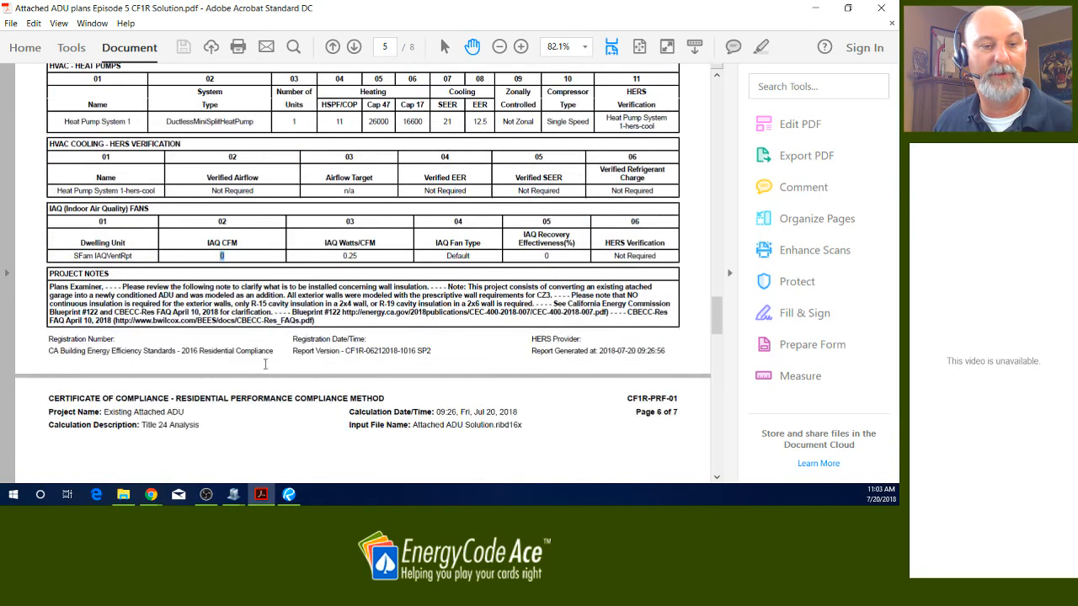
scroll(369, 303, "down", 5)
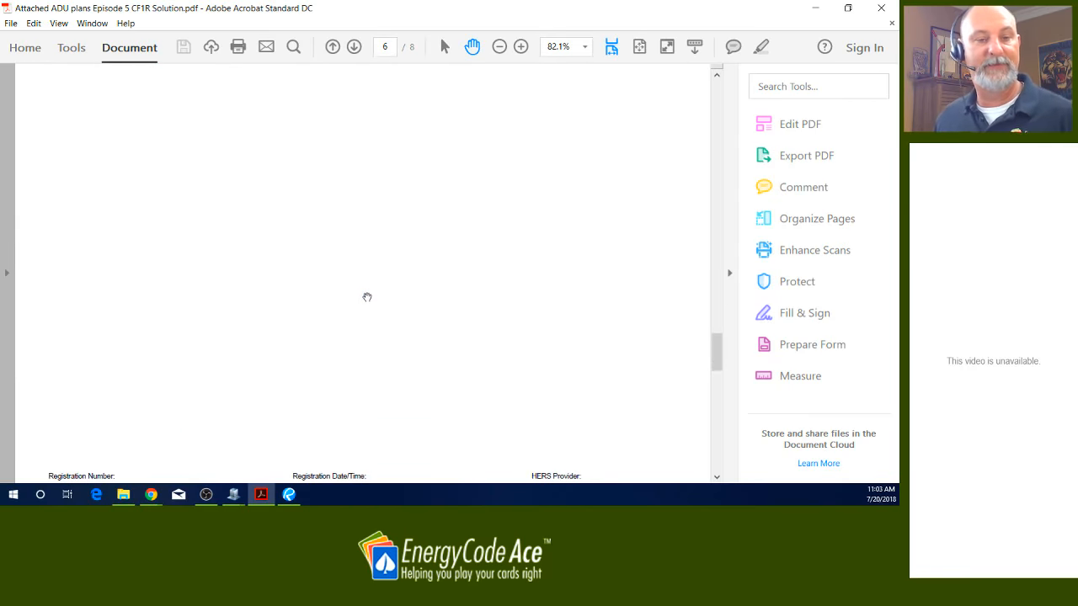
- Return to the CF1R's first page, restore the report window to a smaller size, and switch to the Attached ADU Solution in EnergyPro
scroll(379, 294, "up", 10)
scroll(346, 262, "up", 20)
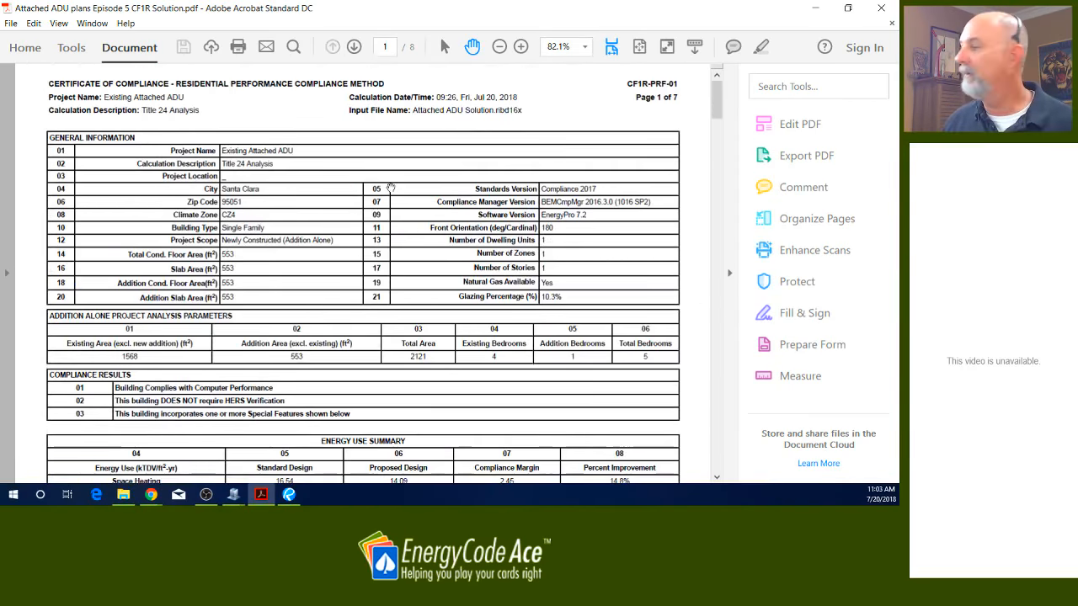
left_click_drag(402, 7, 432, 55)
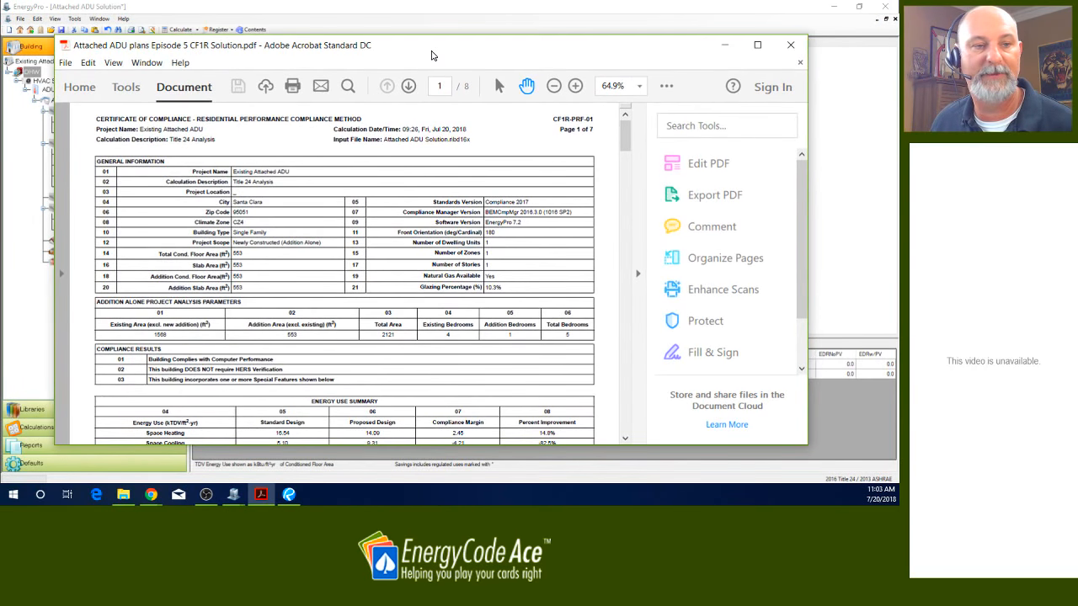
left_click(410, 11)
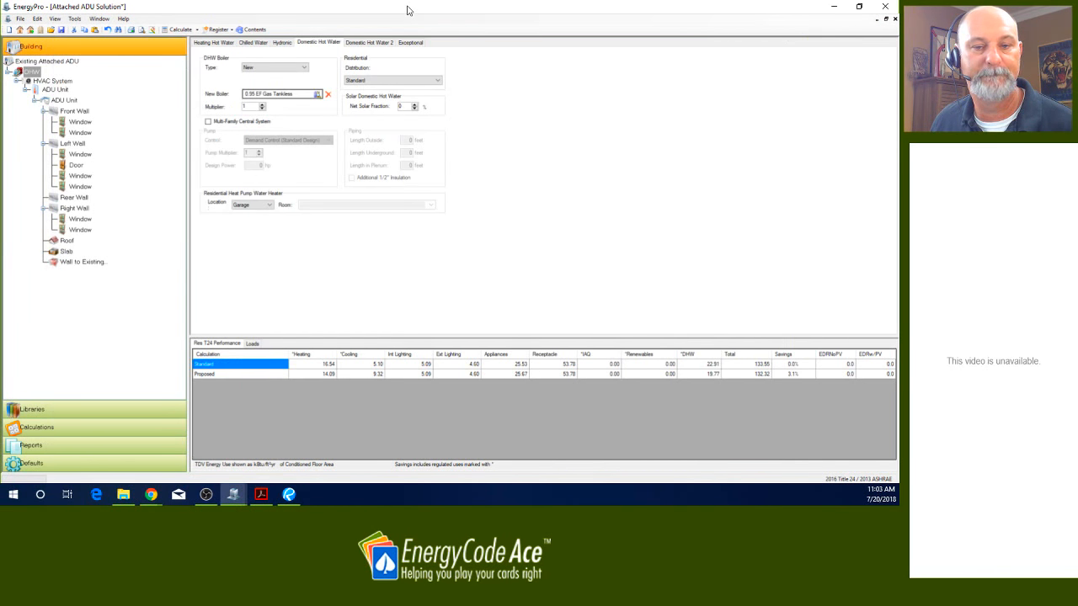